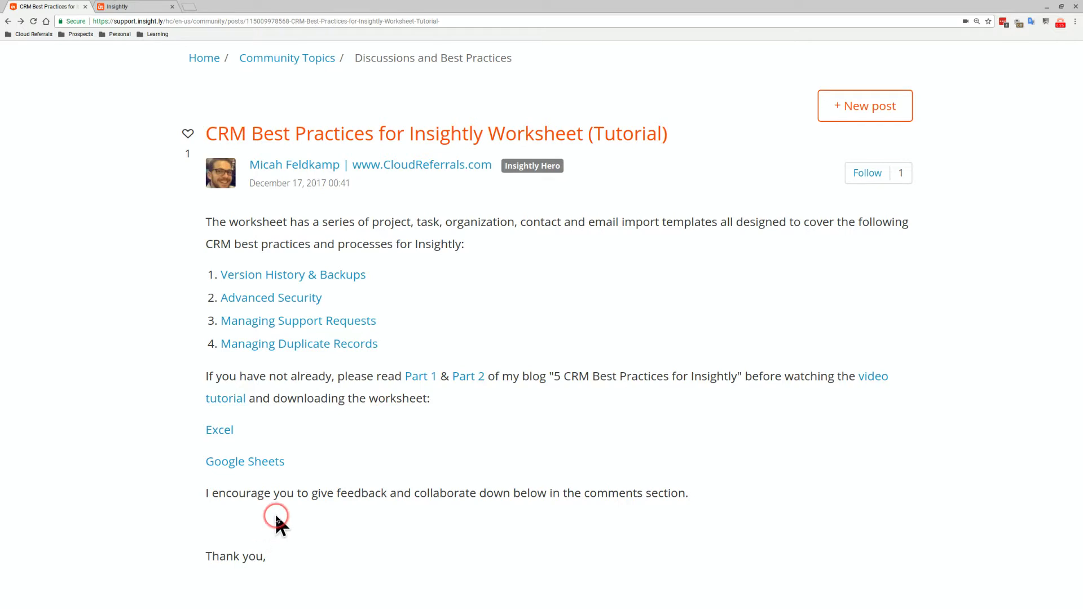
Open the Google Sheets version of the Best Practices for Insightly Worksheet and make a personal copy
click(257, 463)
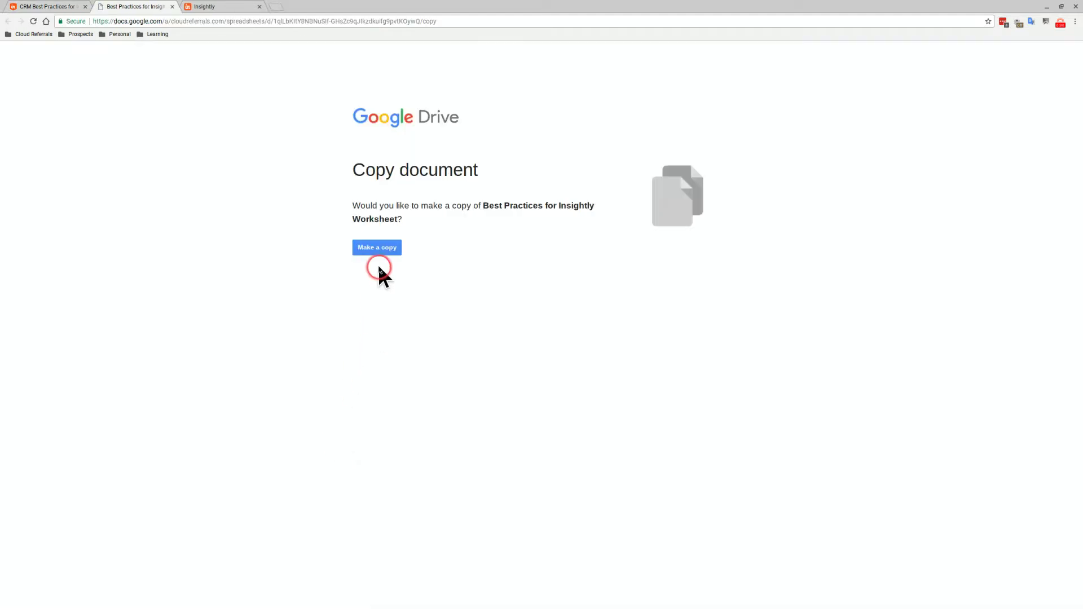
click(378, 248)
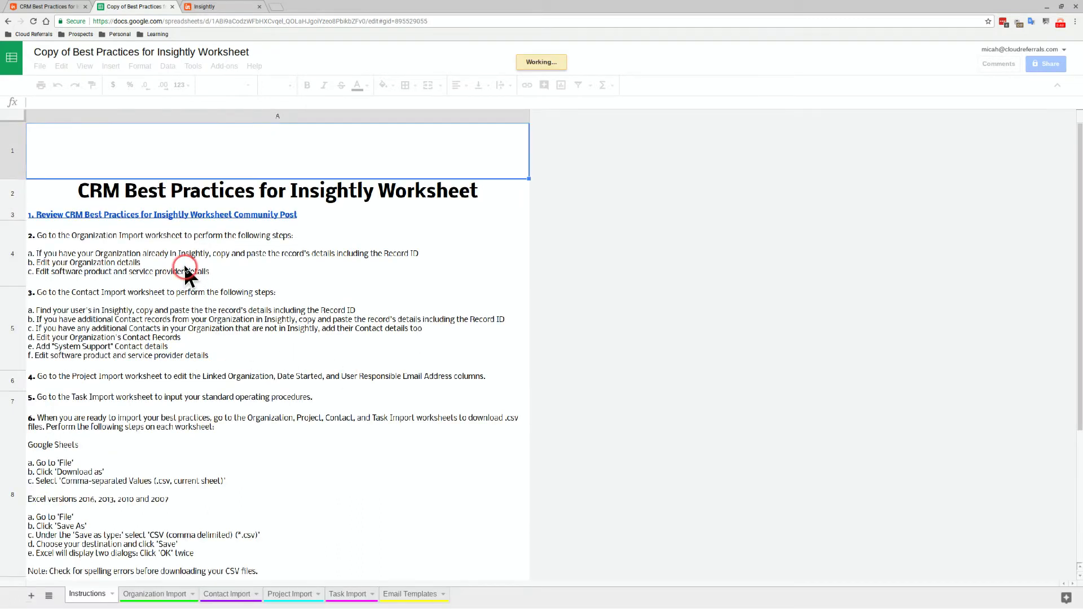
Zoom the copied worksheet's Instructions sheet to 175%
click(179, 218)
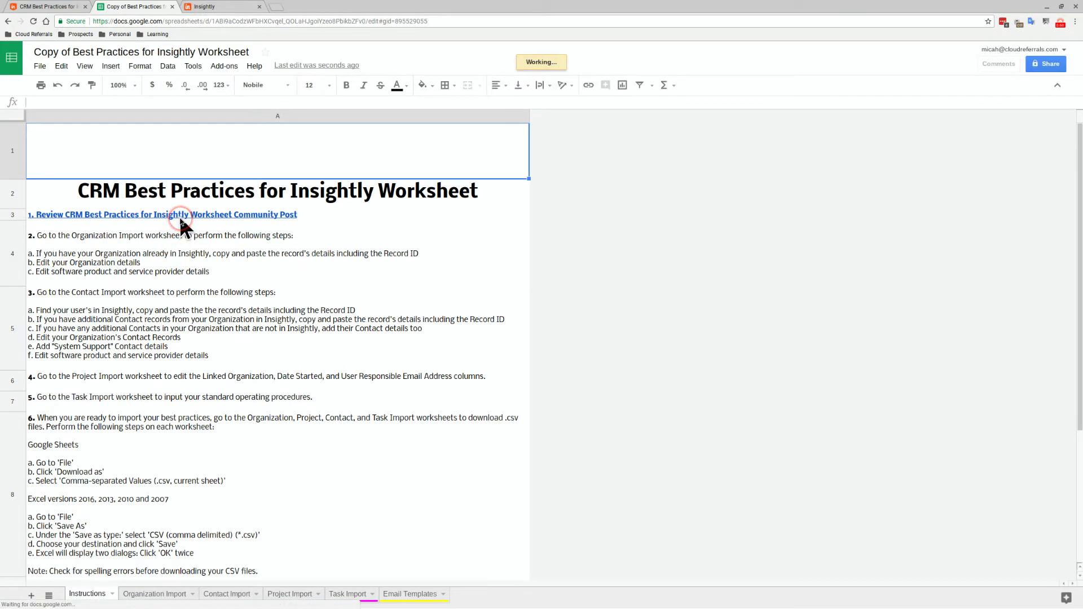
click(232, 288)
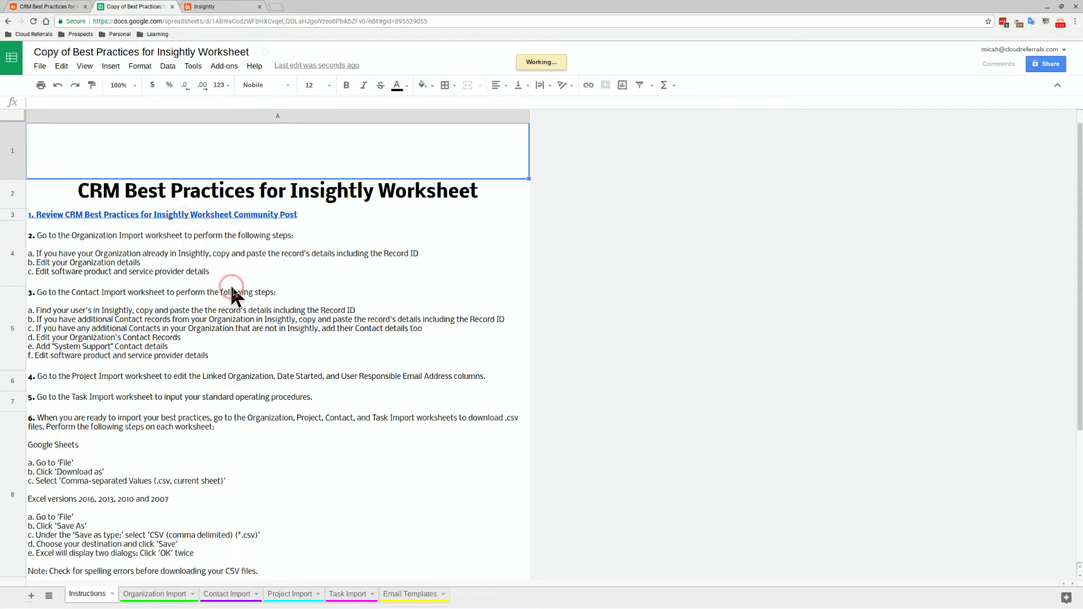
key(ctrl+plus)
key(ctrl+plus)
key(ctrl+plus)
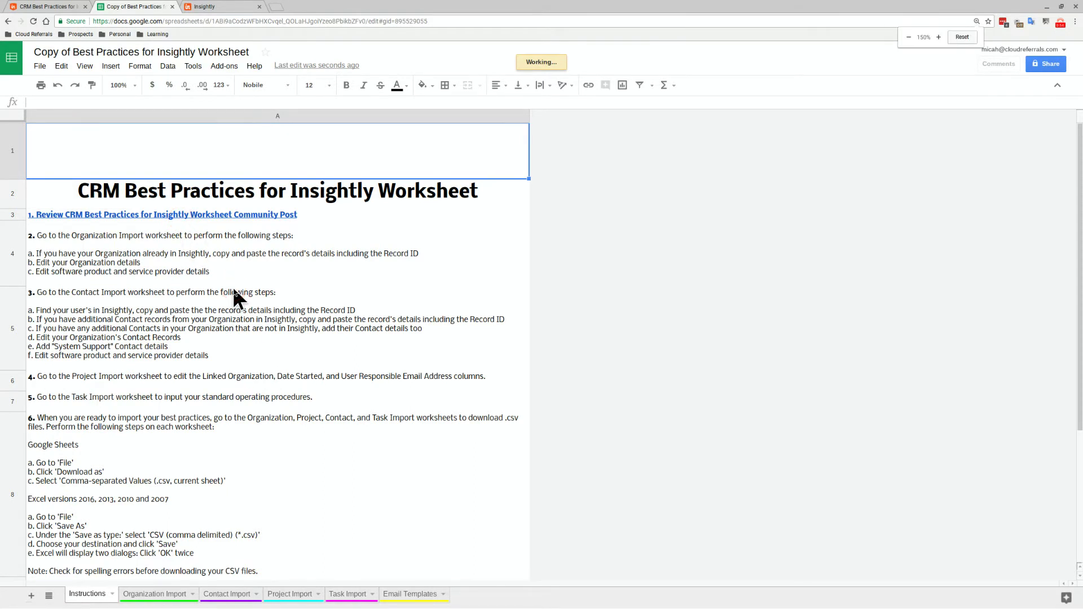
key(ctrl+plus)
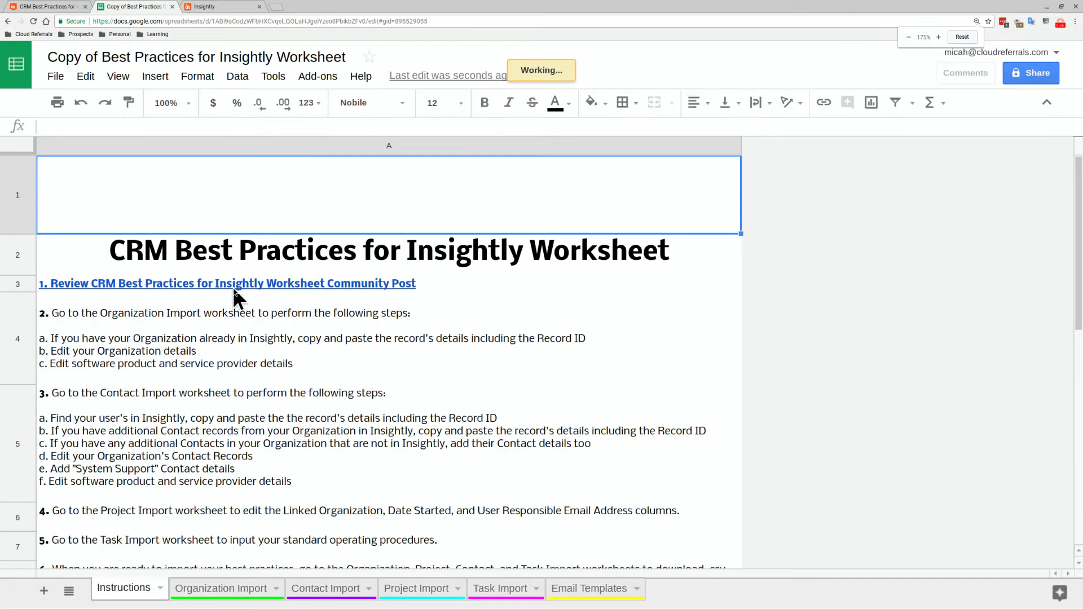
Collapse the title and menus, select the step 2 instructions in A4, then switch to Insightly
click(1010, 103)
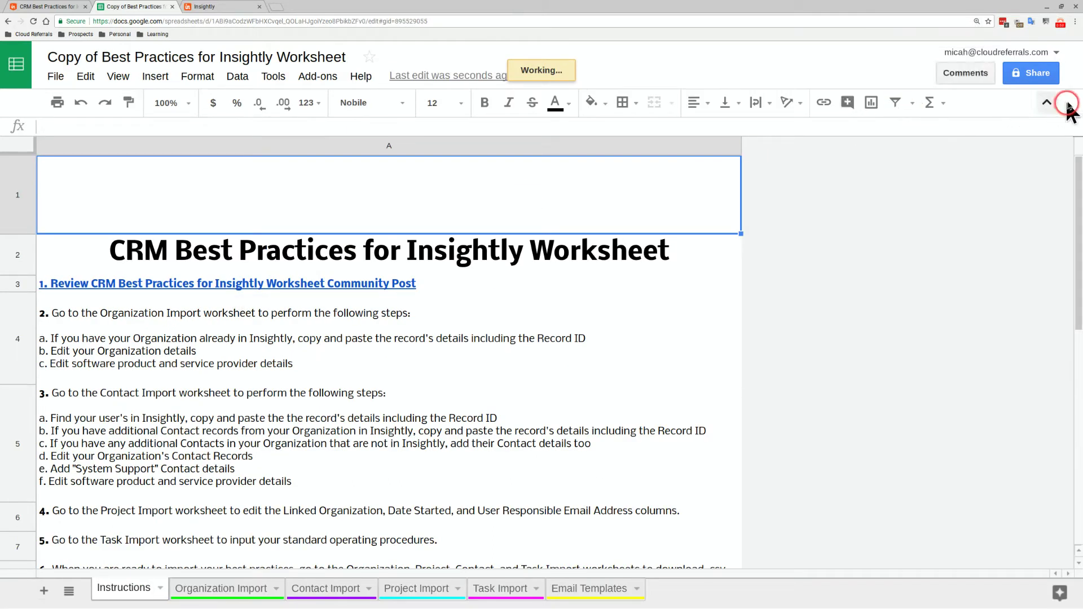
click(1047, 103)
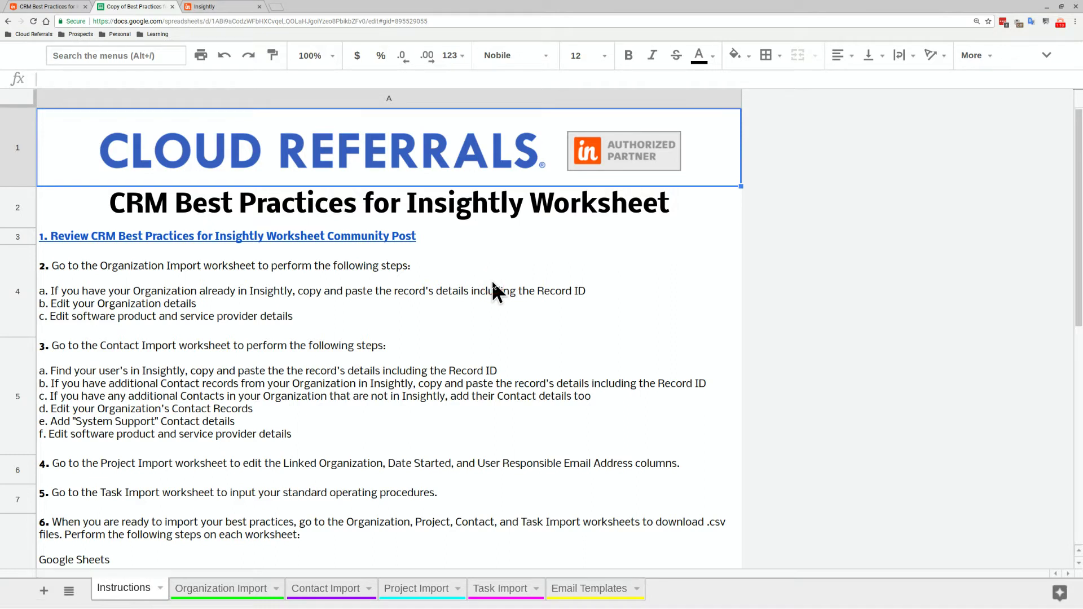
click(471, 299)
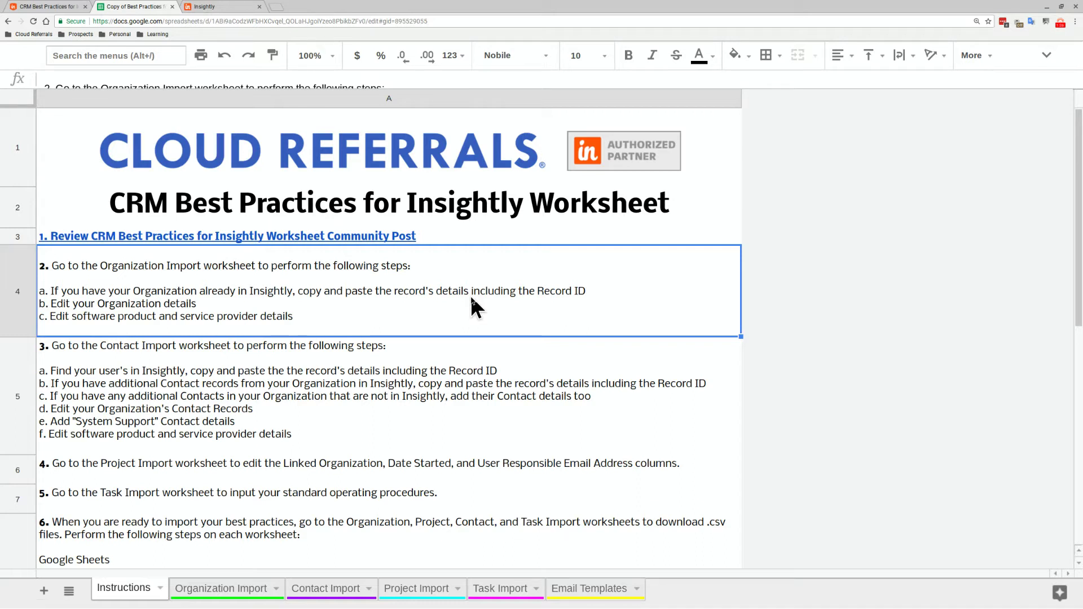
click(221, 7)
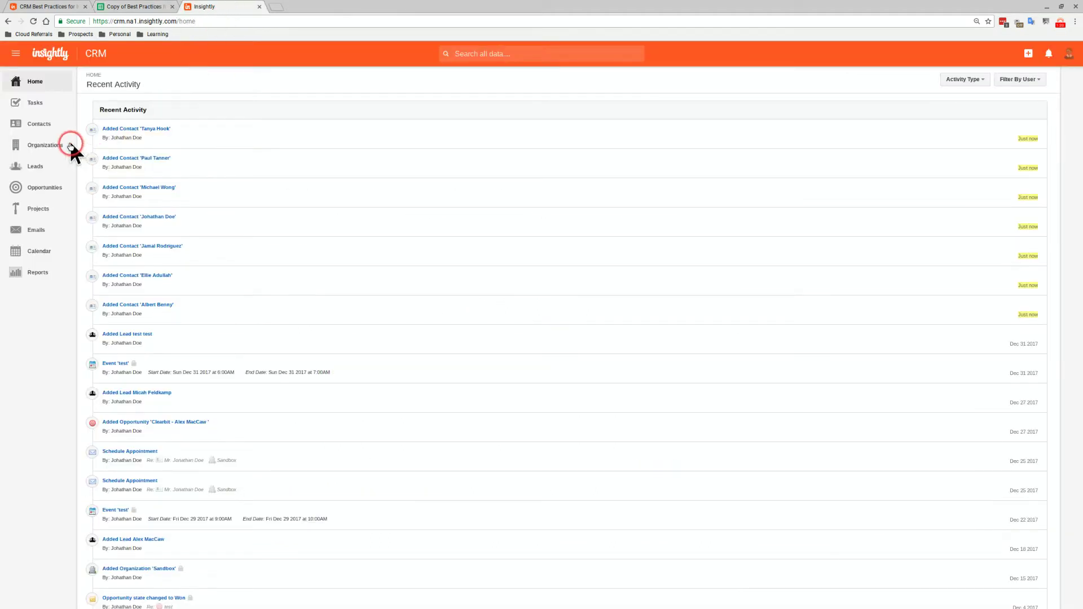
Copy the Record ID of the Sandbox organization in Insightly
click(56, 148)
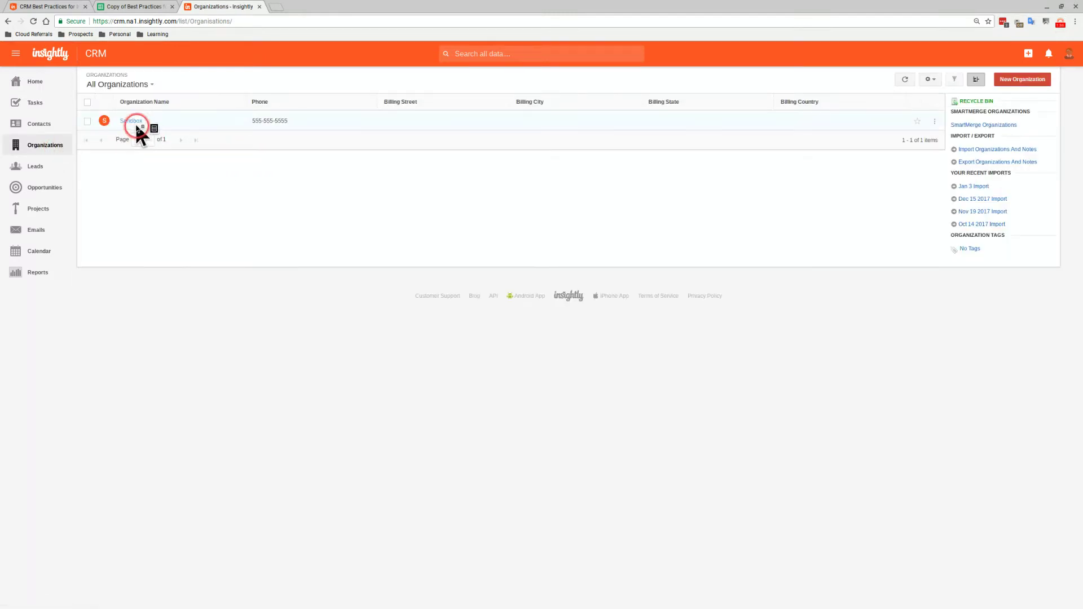
click(135, 122)
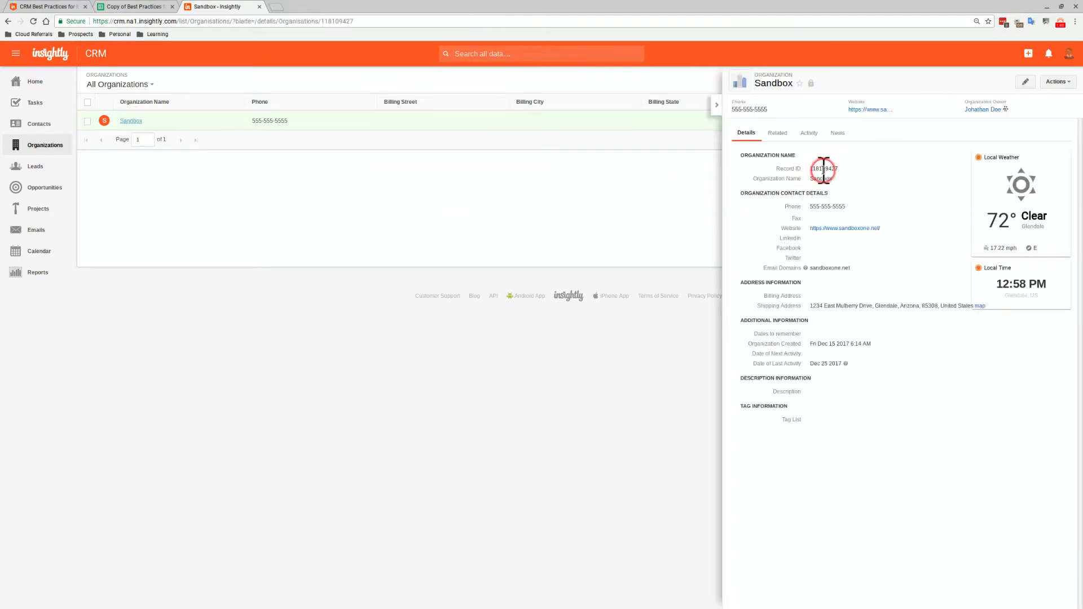
double_click(823, 169)
right_click(837, 170)
click(840, 176)
Confirm Show Record ID is enabled in System Settings, then return to the worksheet
click(1068, 54)
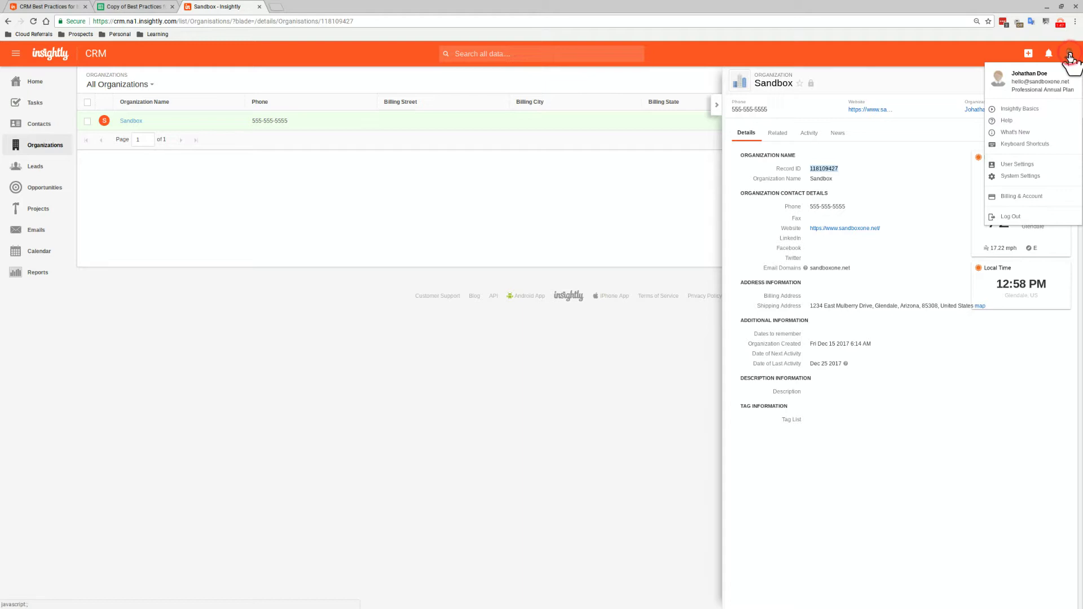
click(1040, 176)
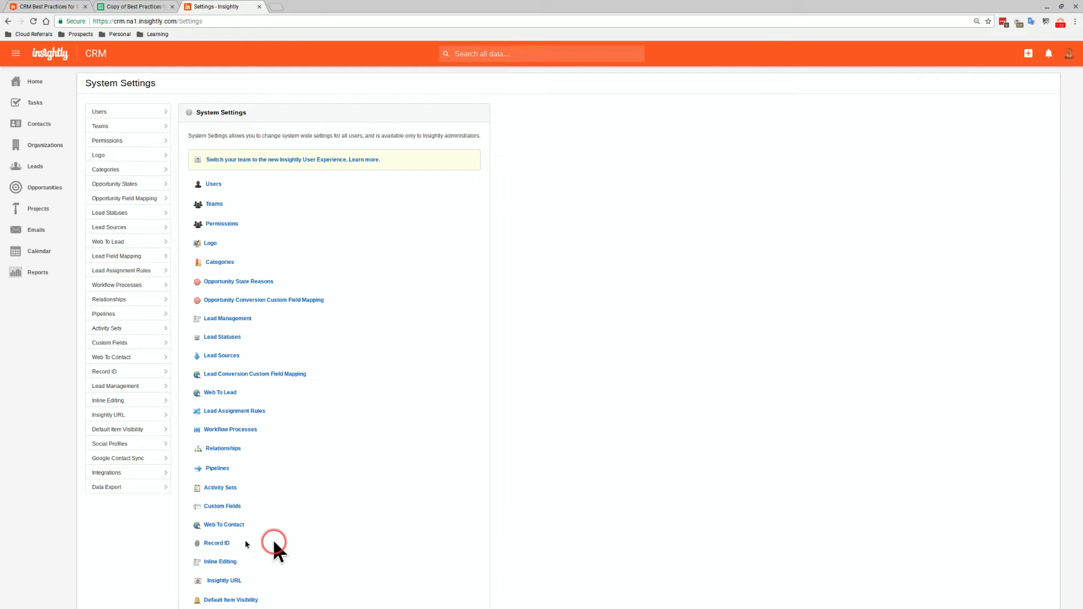
click(215, 543)
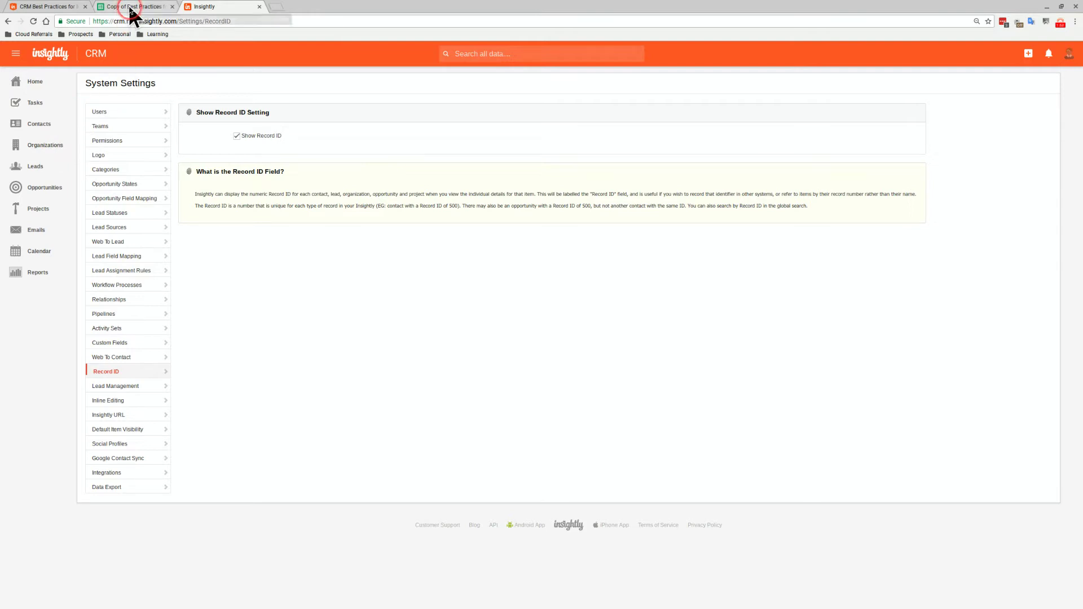
click(132, 7)
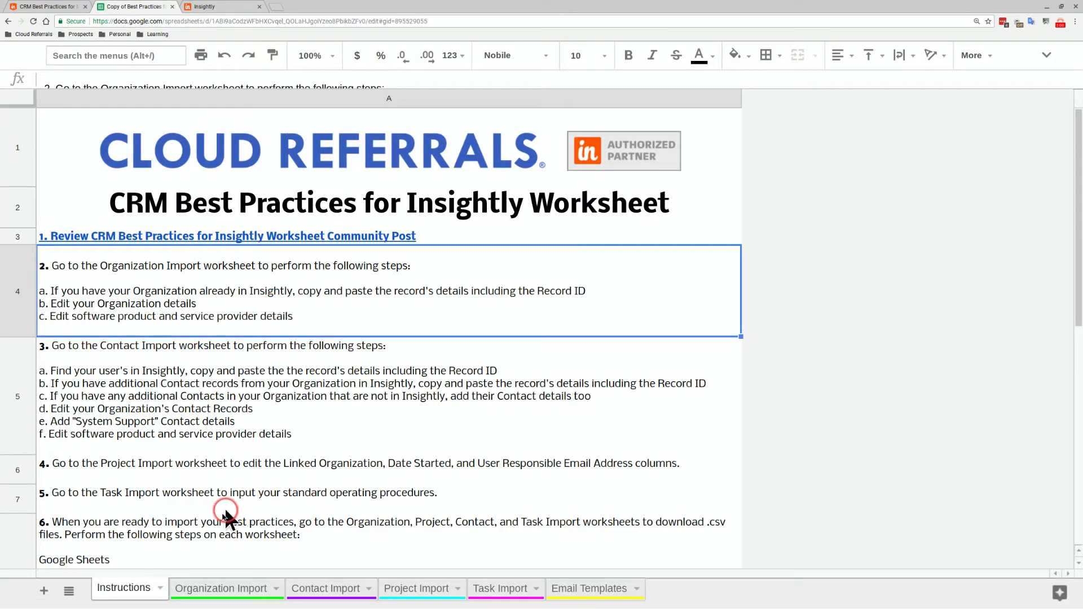
Paste the Sandbox Record ID into cell A29 of the Organization Import sheet
click(207, 589)
scroll(155, 514, down, 5)
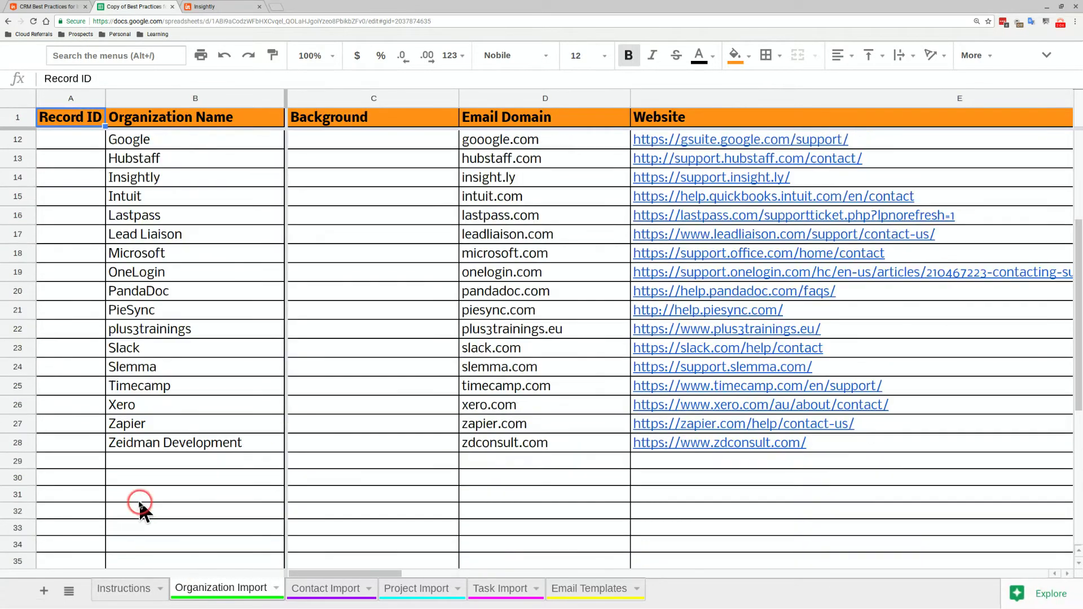
click(78, 463)
right_click(79, 461)
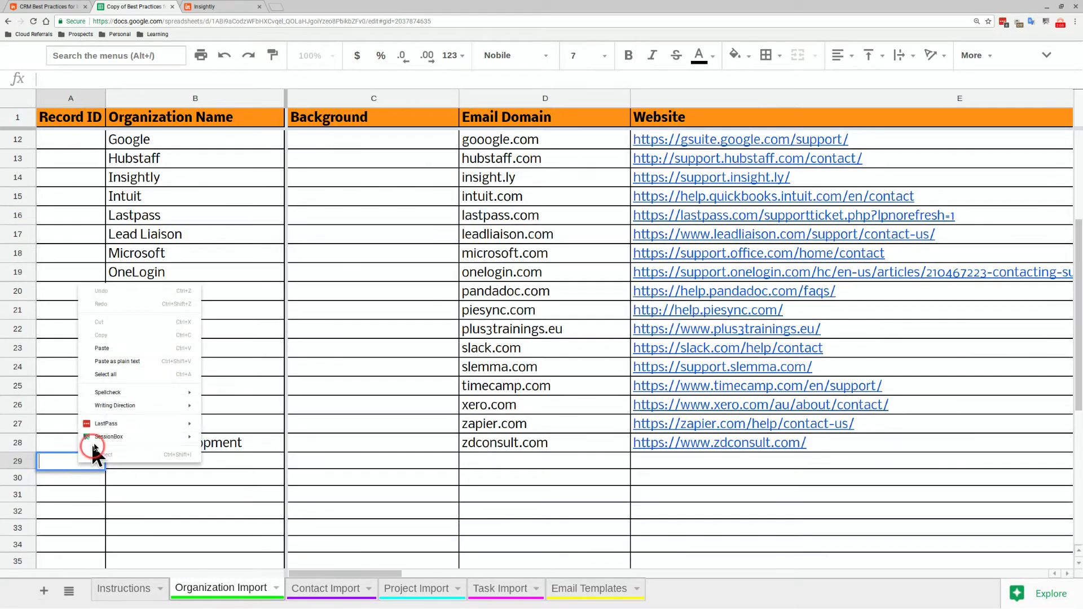
click(120, 350)
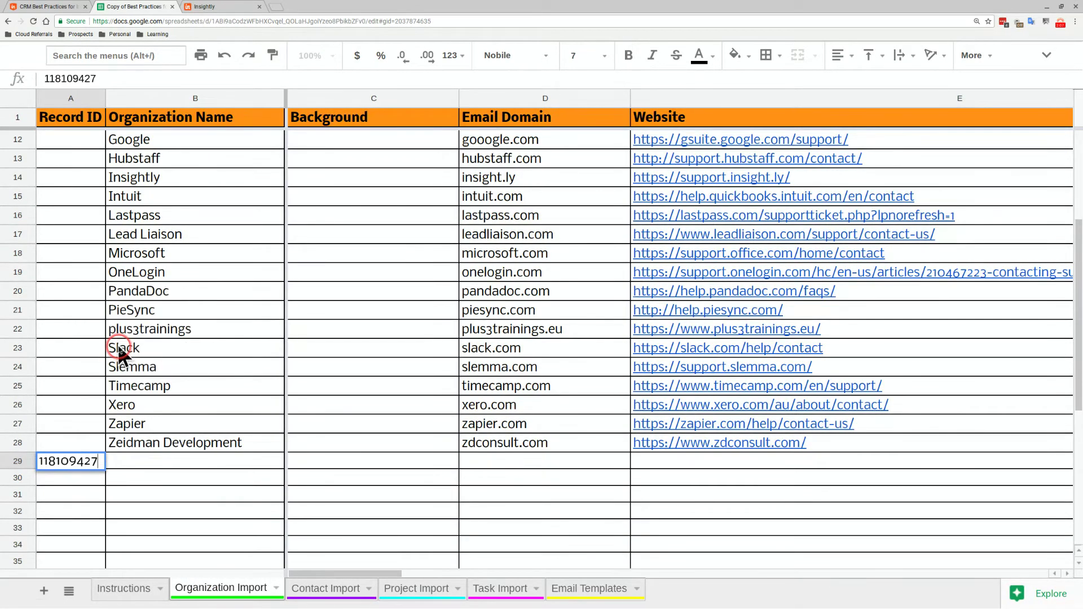
Enter the tag 'Internal' in Organization Tag 1 of row 29, then return to Instructions
click(163, 463)
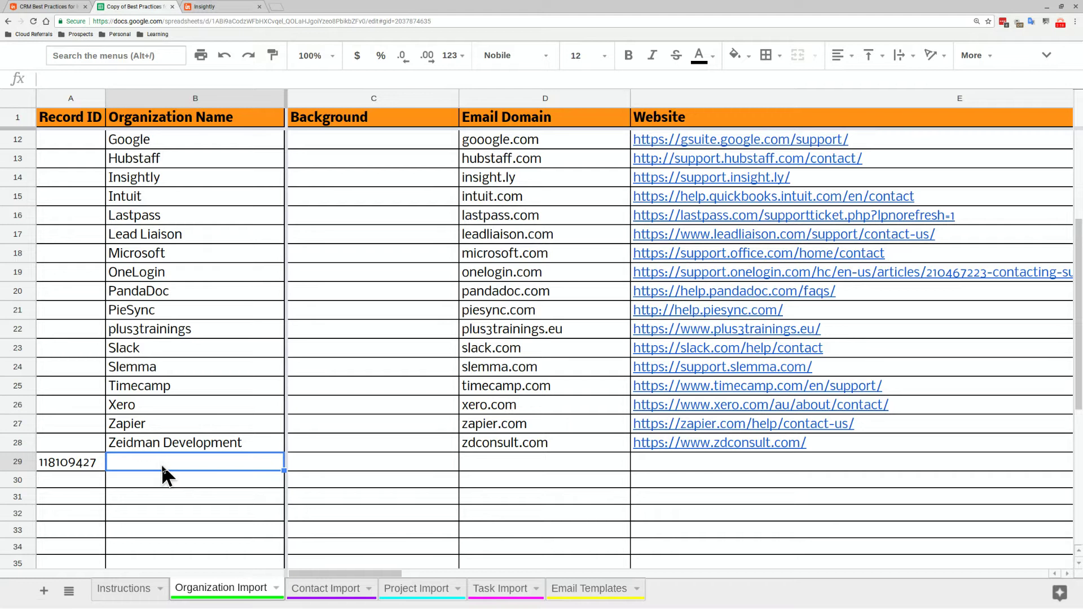
key(Tab)
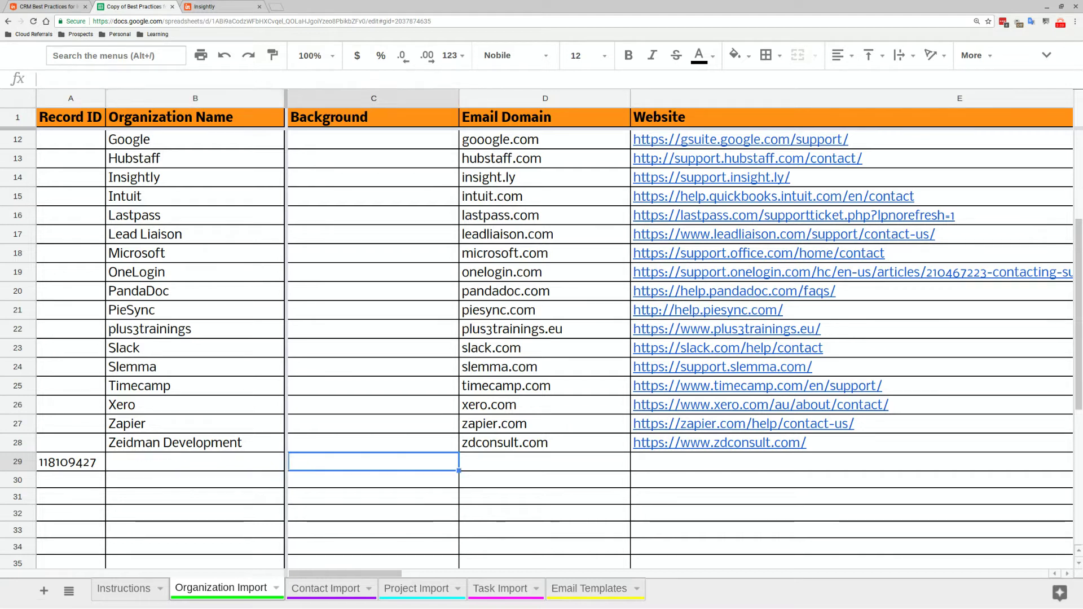
key(Tab)
key(Tab)
key(Tab)
key(Tab)
key(Tab)
key(Tab)
key(Tab)
key(Tab)
key(Tab)
key(Tab)
key(Tab)
key(Tab)
key(Tab)
key(Tab)
key(Tab)
key(Tab)
key(Tab)
key(Tab)
key(Tab)
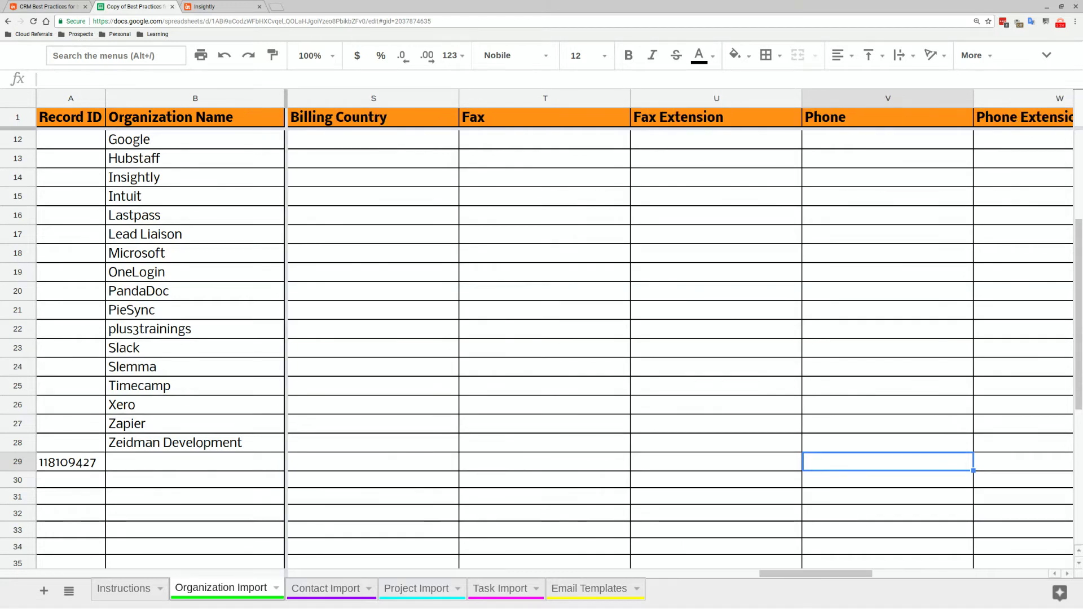
key(Tab)
key(Tab)
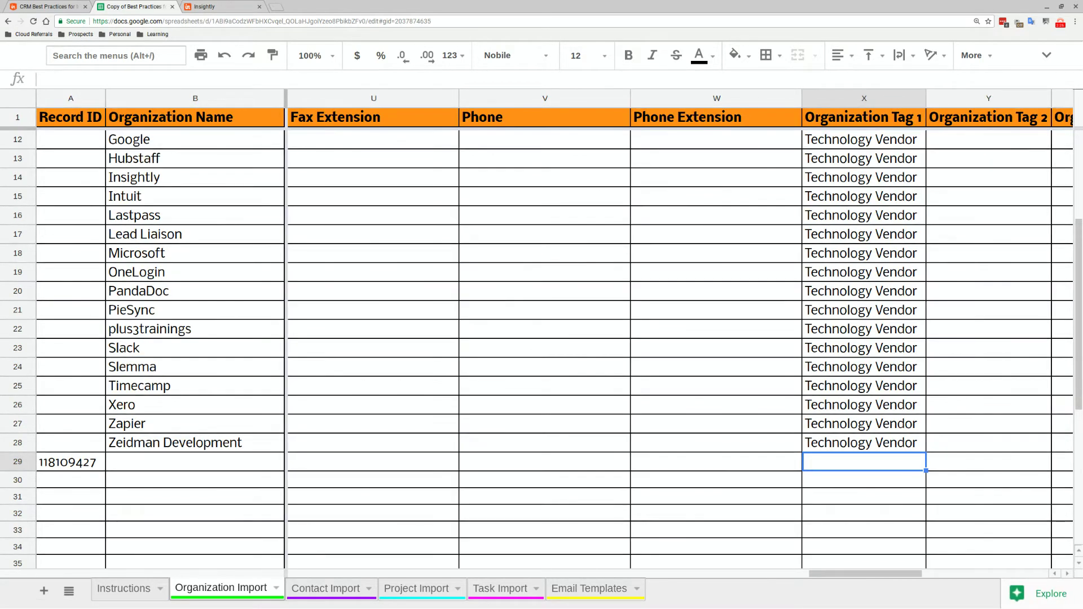
text(Internal)
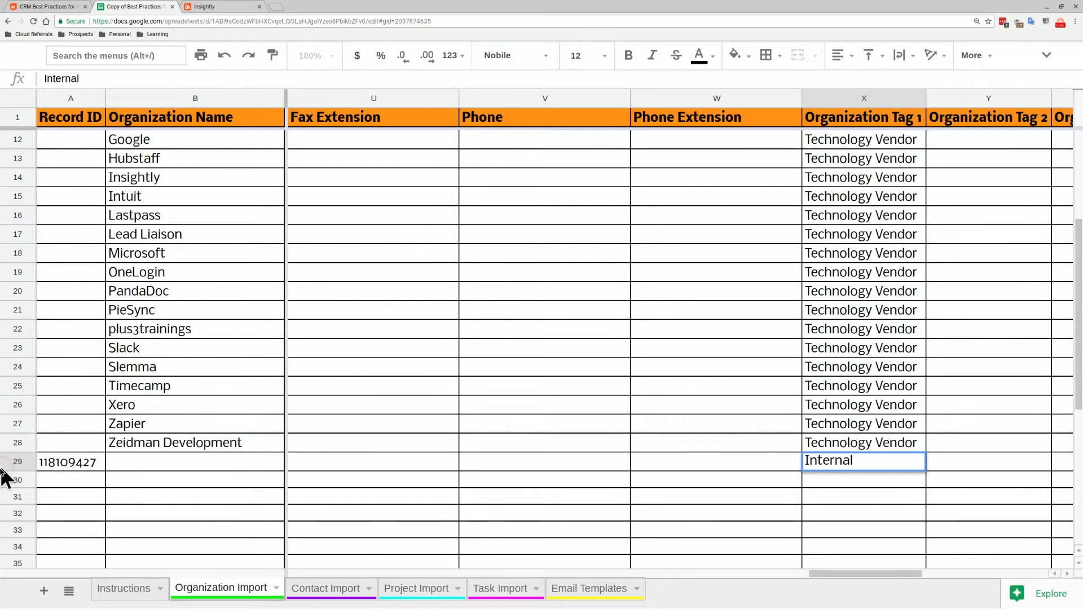
click(104, 584)
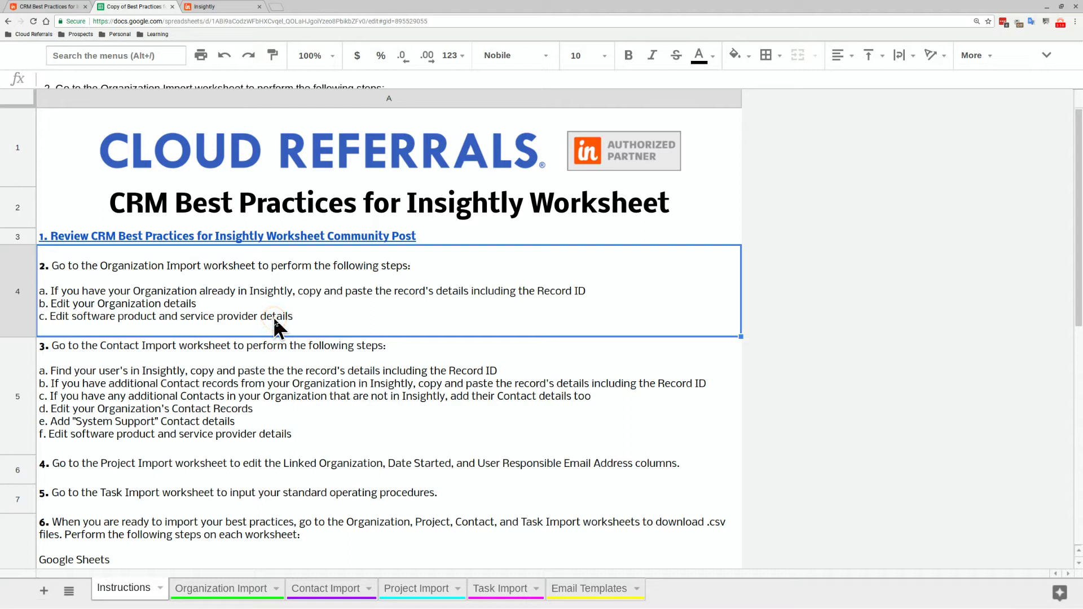
On Organization Import, step through Google's row 12 from name to Email Domain
click(232, 588)
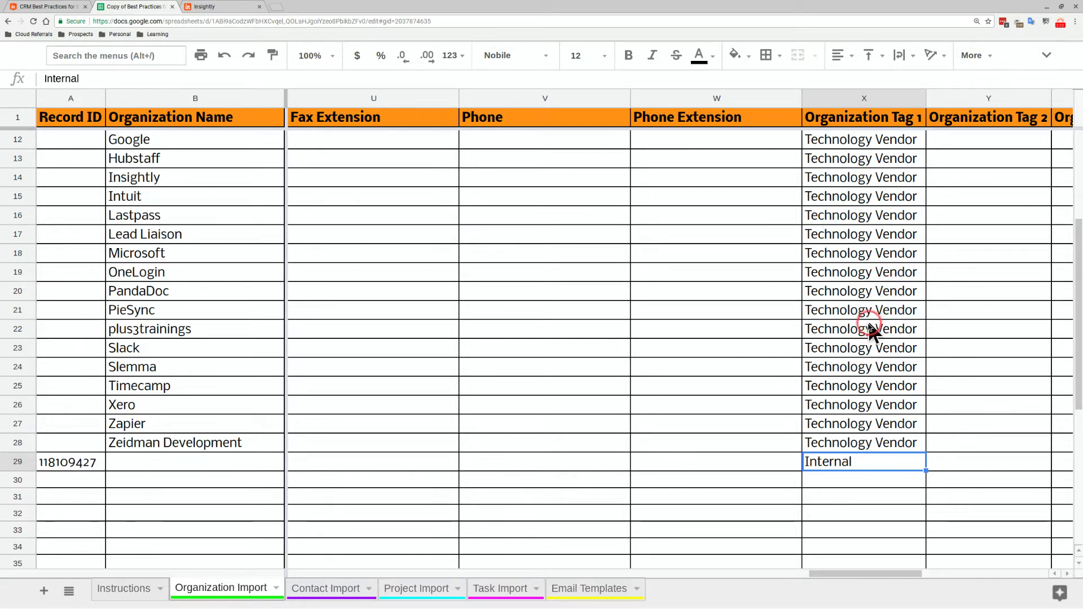
click(225, 142)
key(Right)
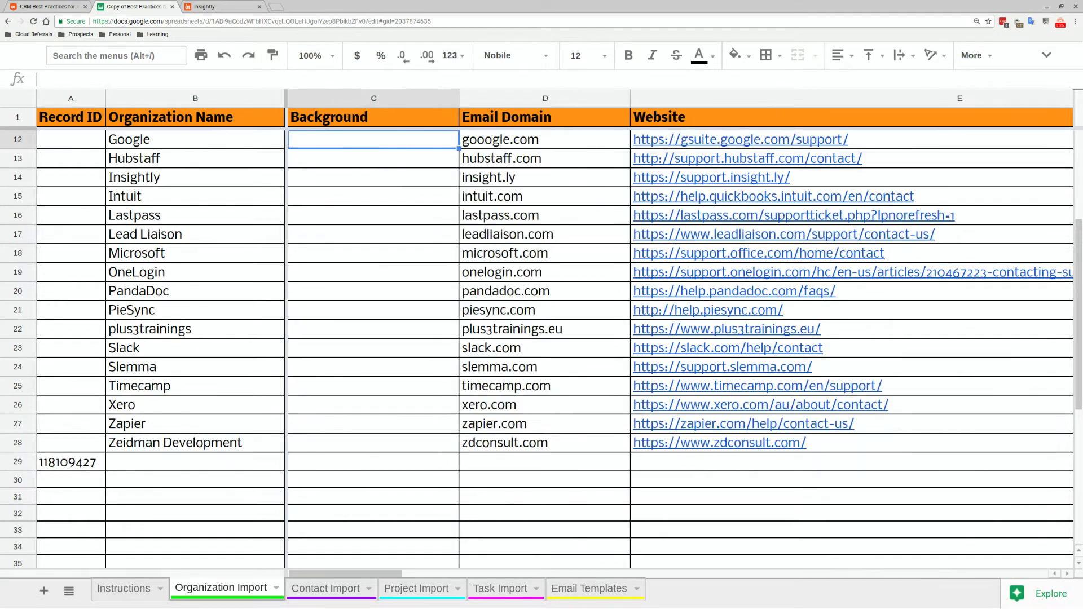
key(Right)
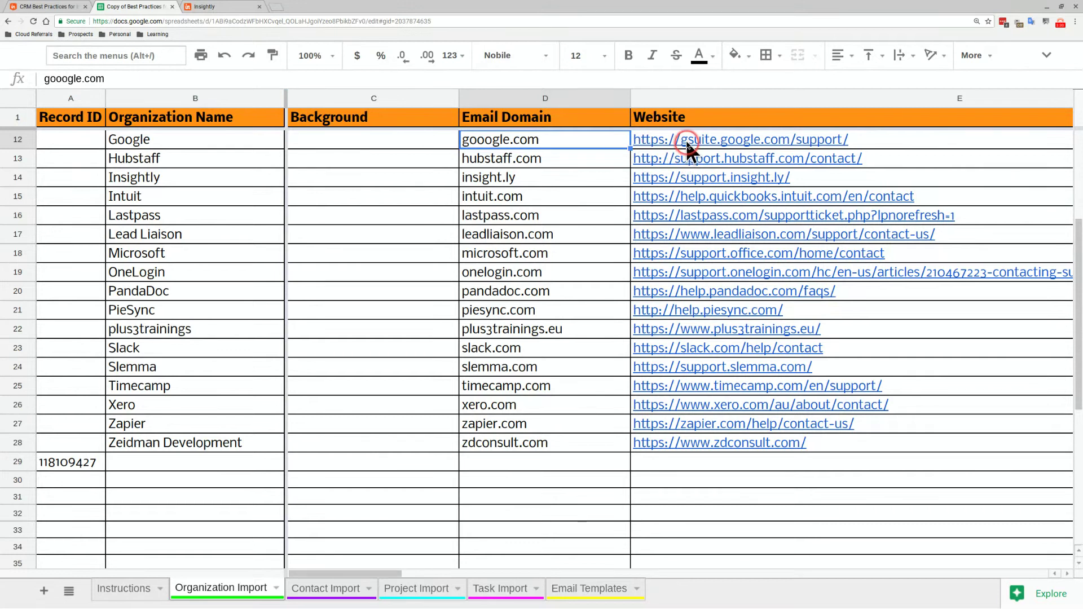
Review Google's website, shipping and billing address columns and Hubstaff's organization tag
mouse_move(686, 140)
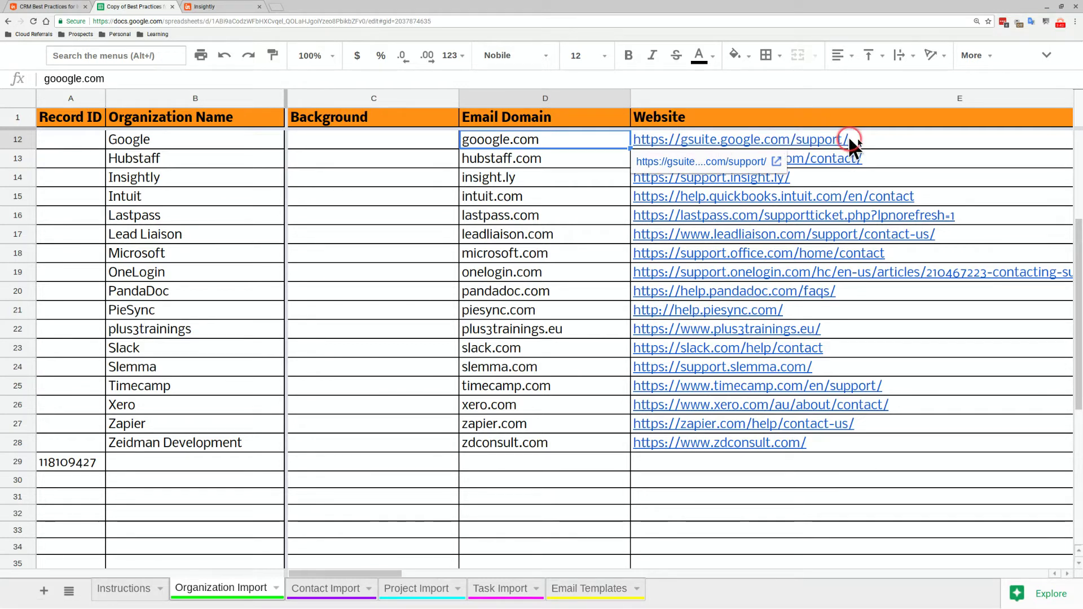
click(869, 139)
key(Tab)
key(Tab)
key(Tab)
key(Tab)
key(Tab)
key(Tab)
key(Tab)
key(Tab)
key(Tab)
key(Tab)
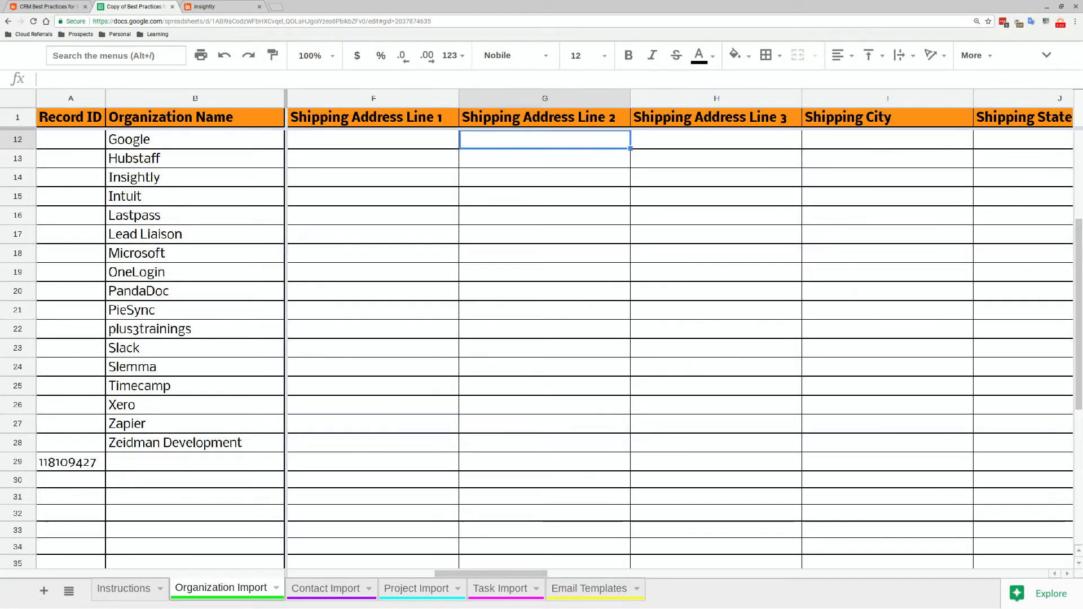
key(Tab)
key(Tab)
key(Tab)
key(Tab)
key(Tab)
key(Tab)
key(Tab)
key(Tab)
key(Tab)
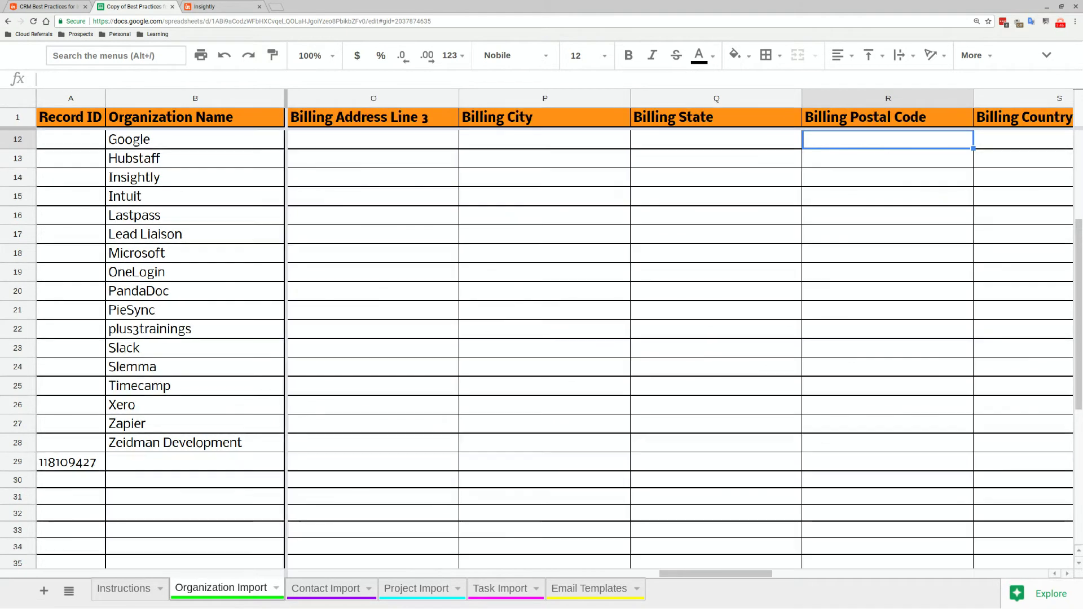
key(Down)
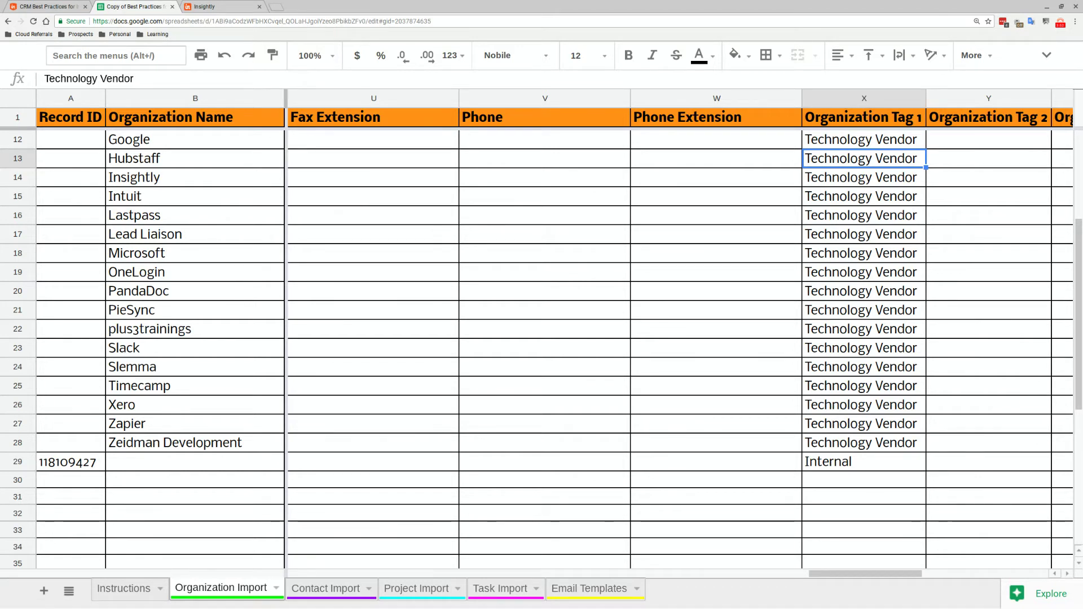
click(1060, 24)
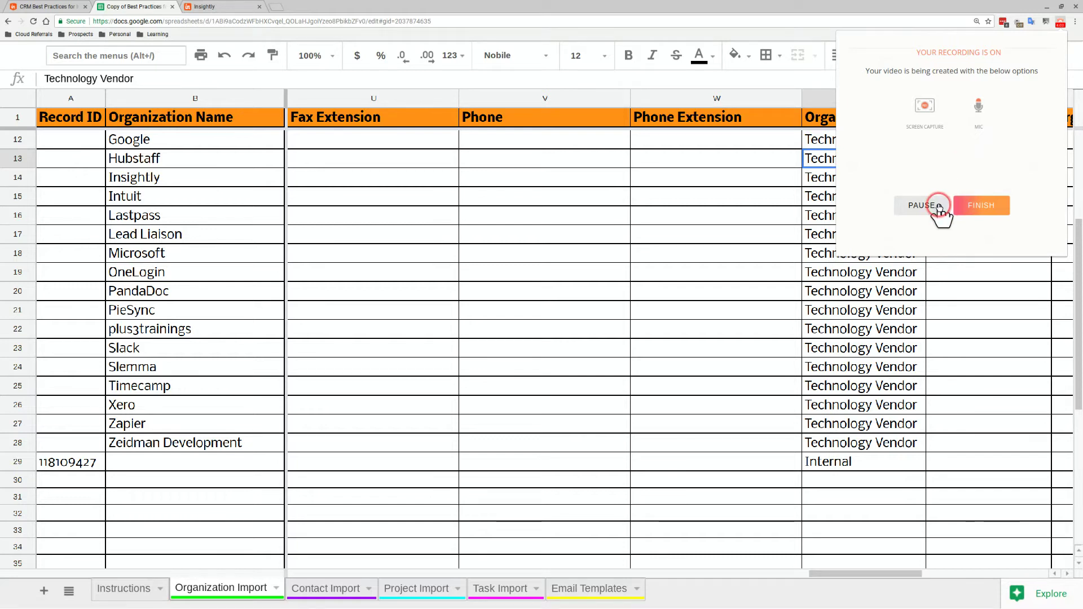
click(925, 205)
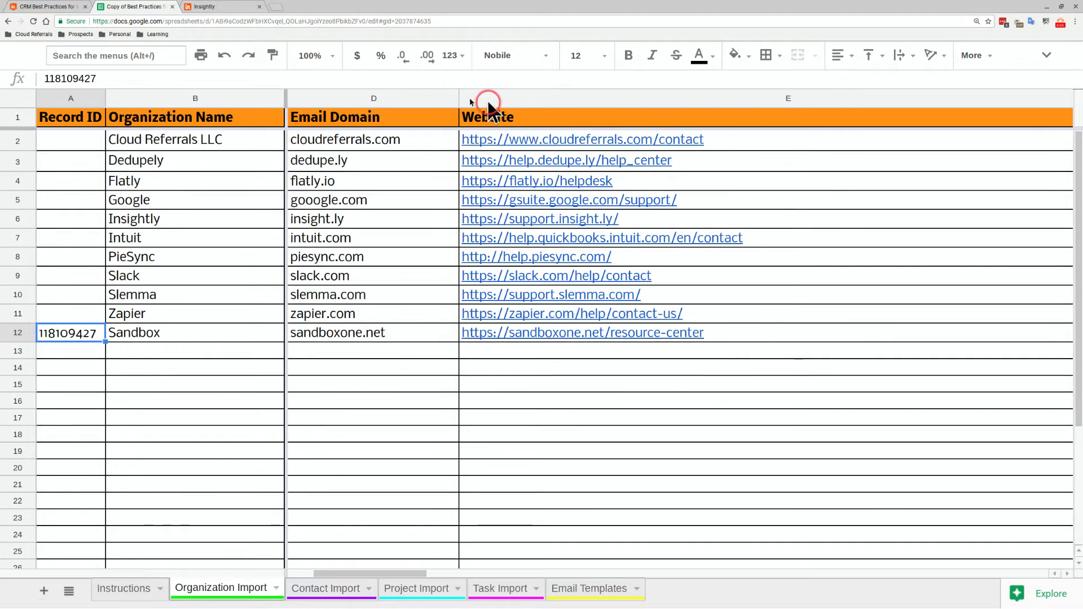
Show the Instructions sheet and select step 3 about filling in the Contact Import worksheet
click(124, 590)
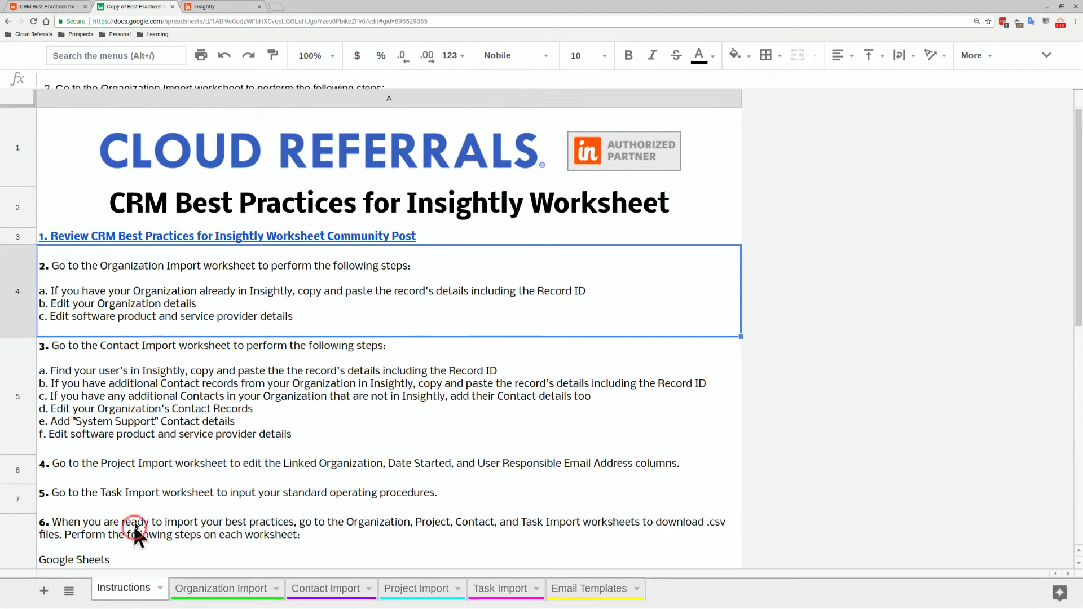
click(154, 437)
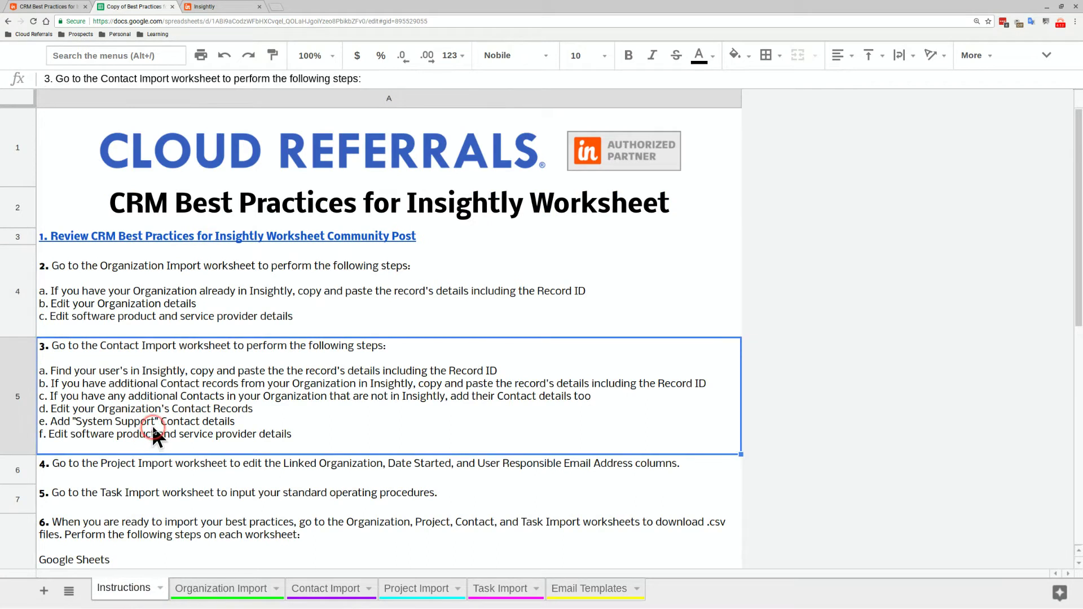
click(149, 441)
From Insightly's Contacts list, use Export Contacts And Notes to export all contacts to CSV
click(237, 8)
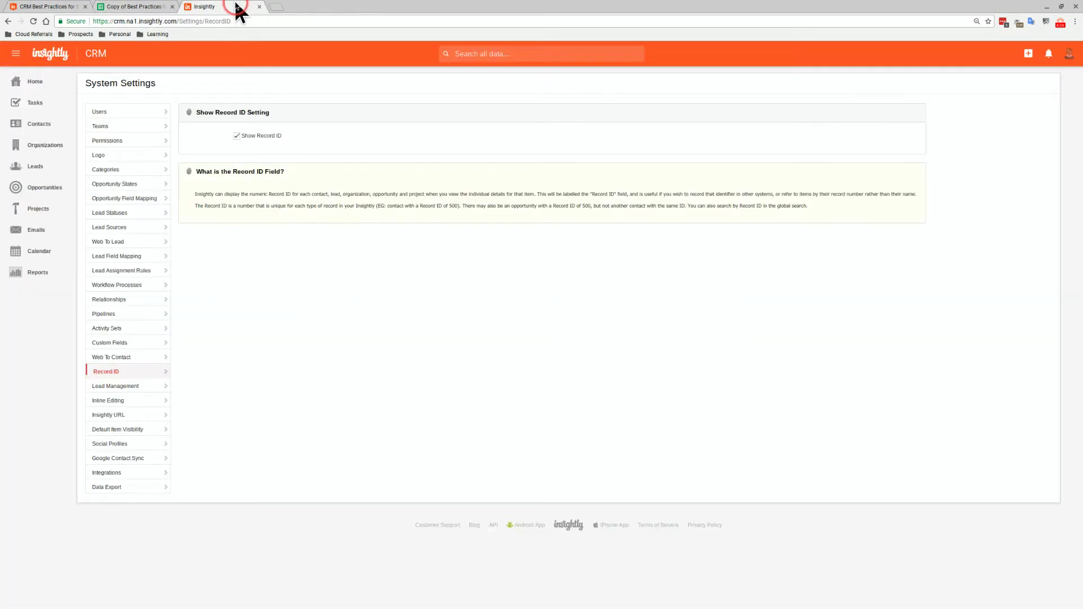
click(58, 125)
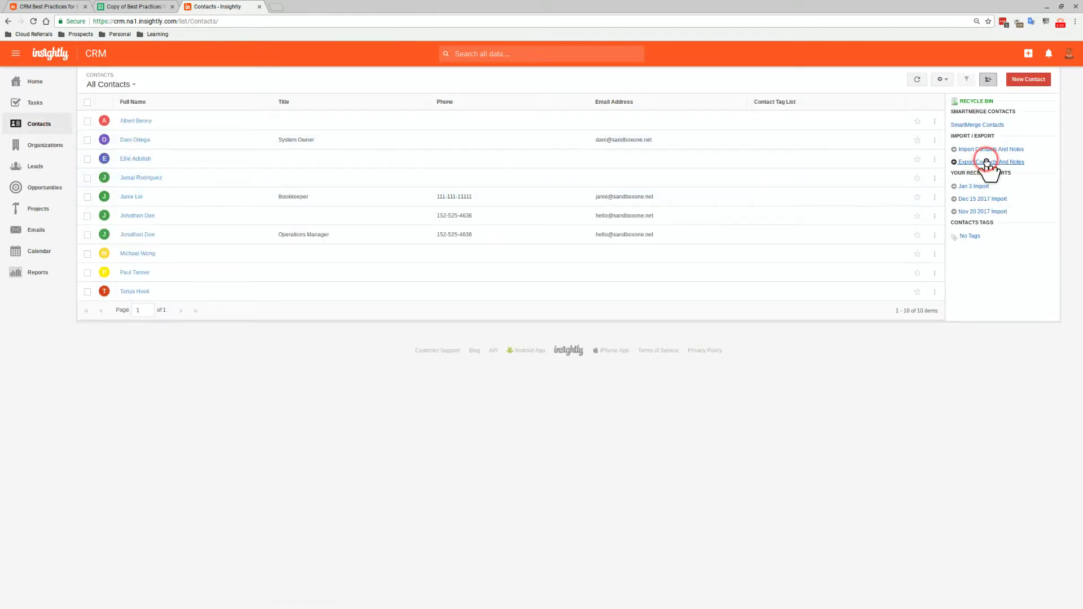
click(988, 80)
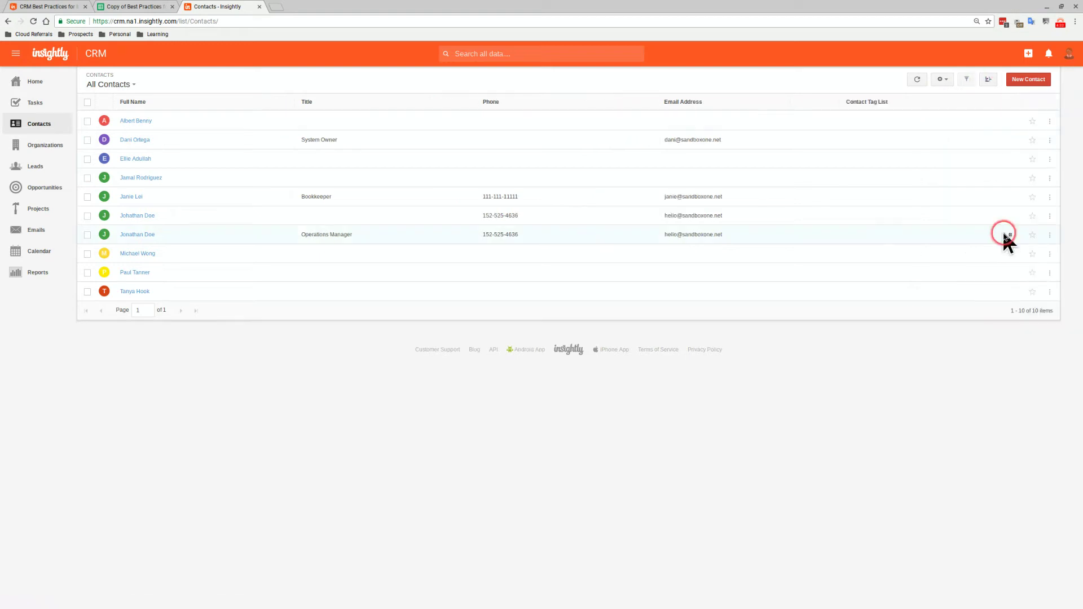
click(987, 80)
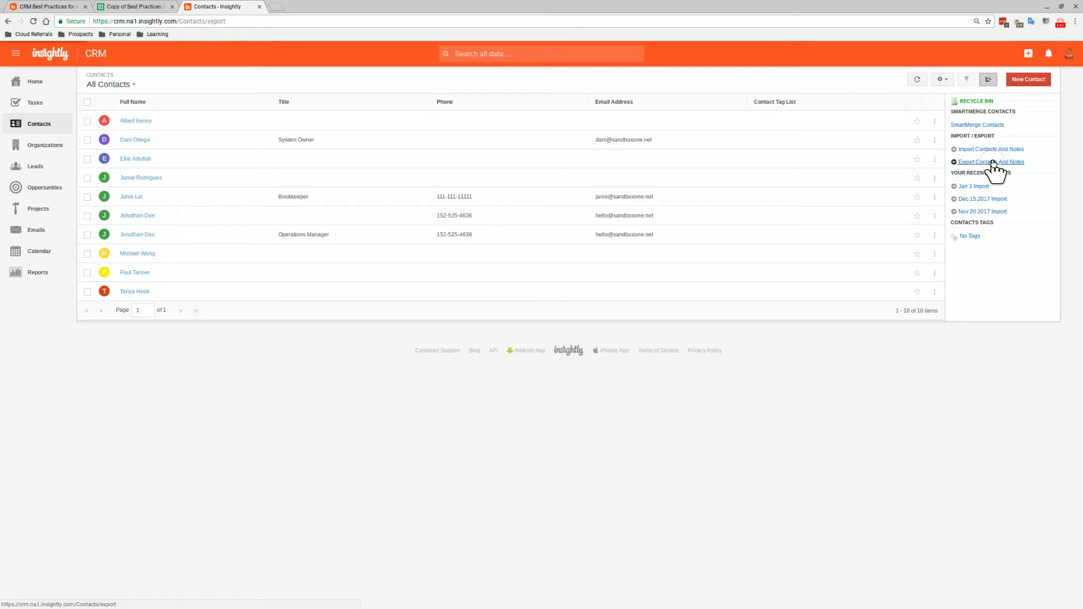
click(967, 187)
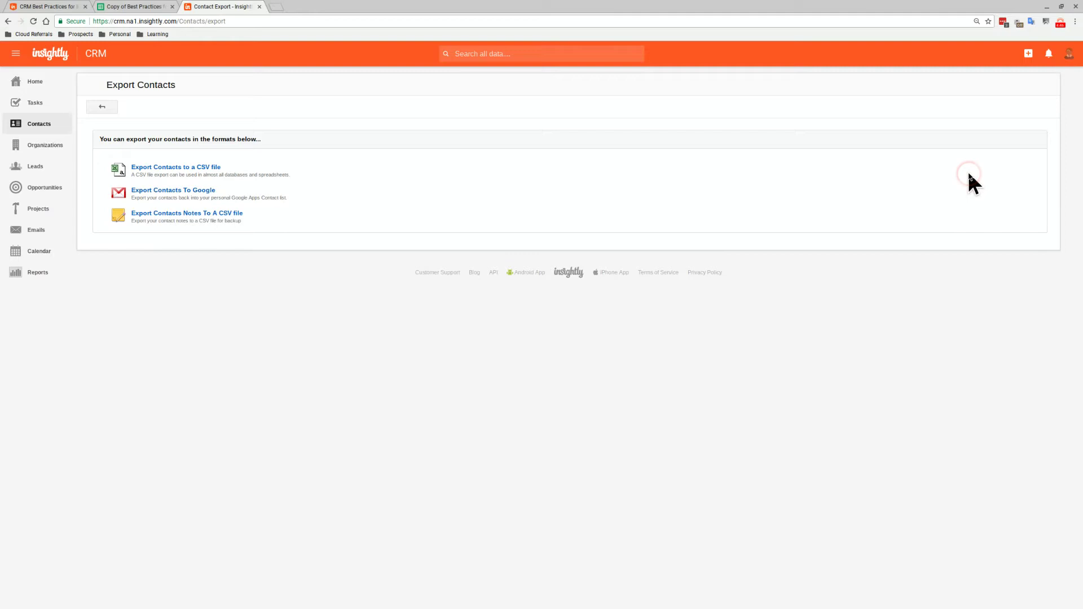
click(184, 169)
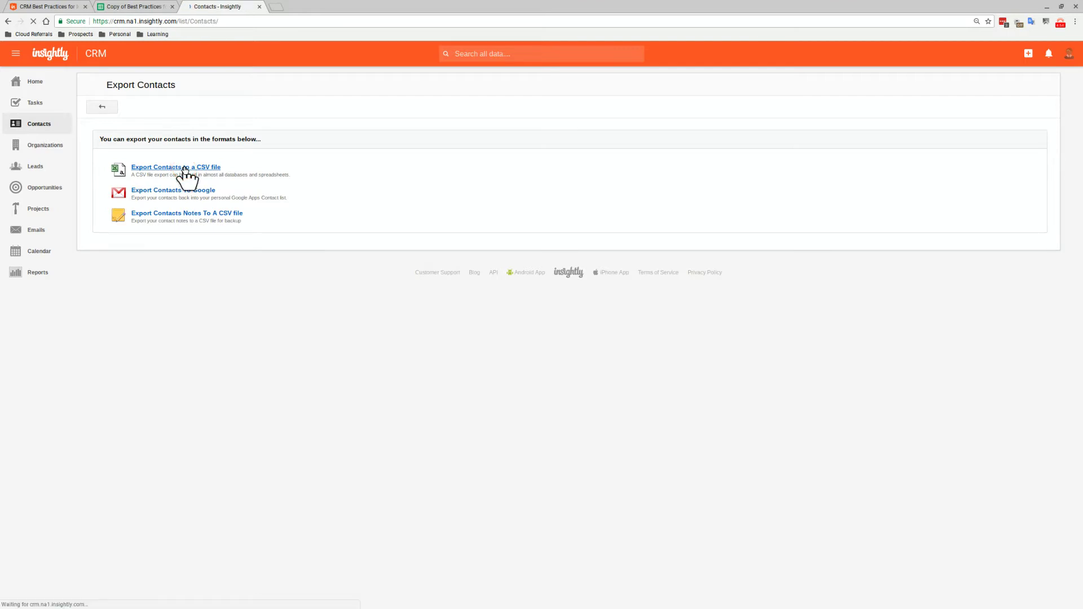
click(186, 169)
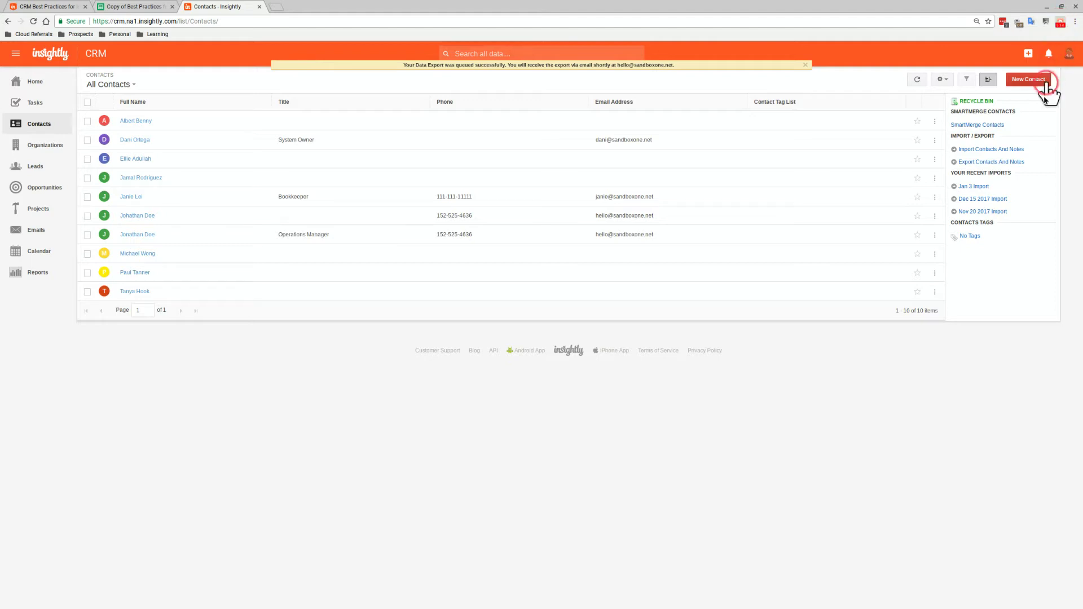
click(926, 201)
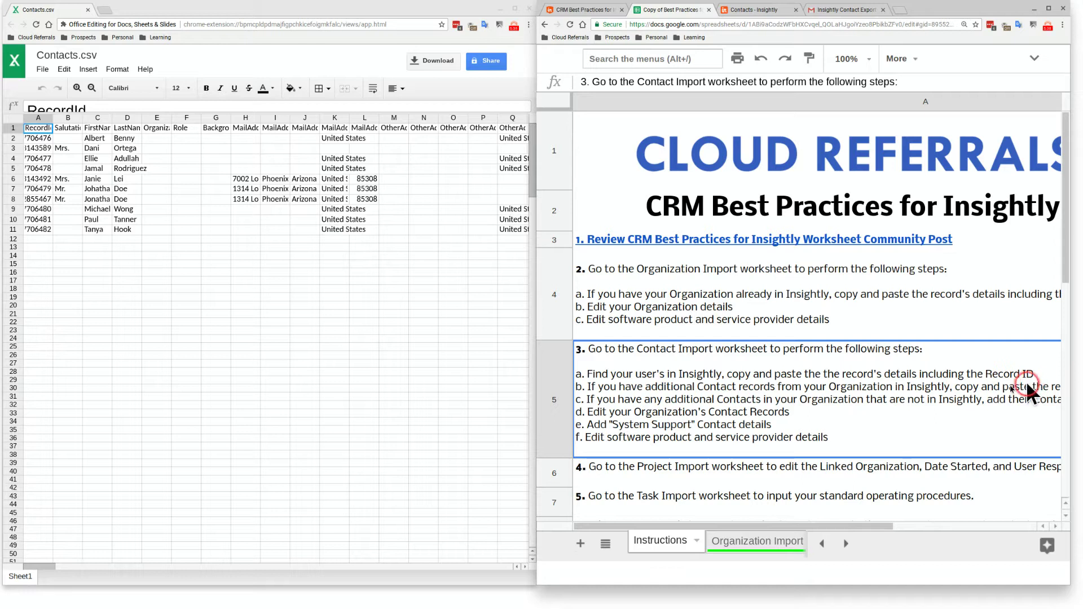
Switch to the Contact Import sheet from the all-sheets list
click(615, 548)
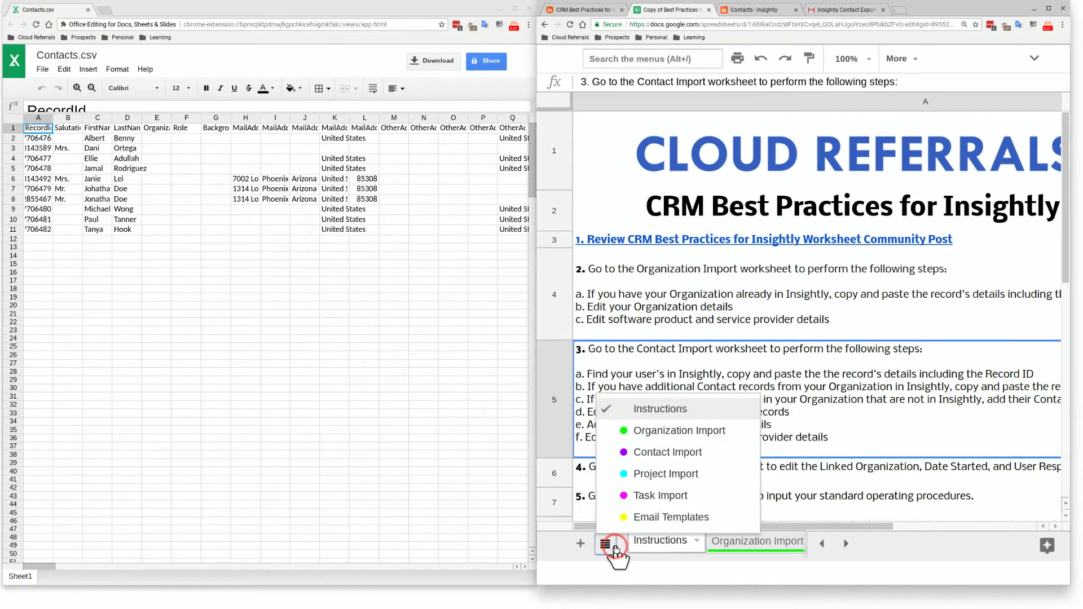
click(680, 454)
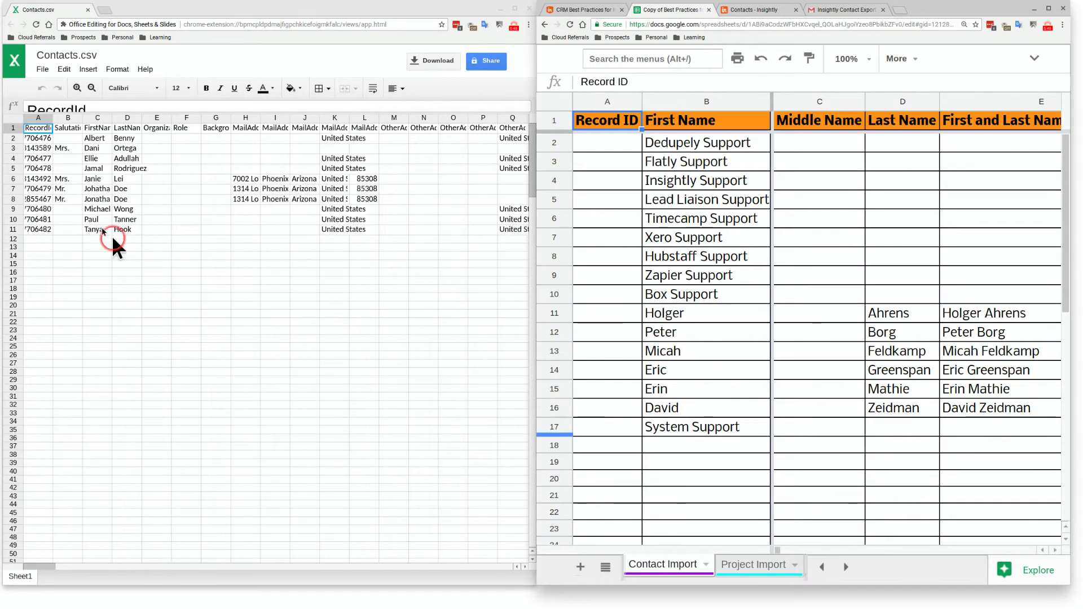
Copy the contacts' Record IDs, salutations and names from Contacts.csv into Contact Import rows 18–25
drag(41, 150, 121, 219)
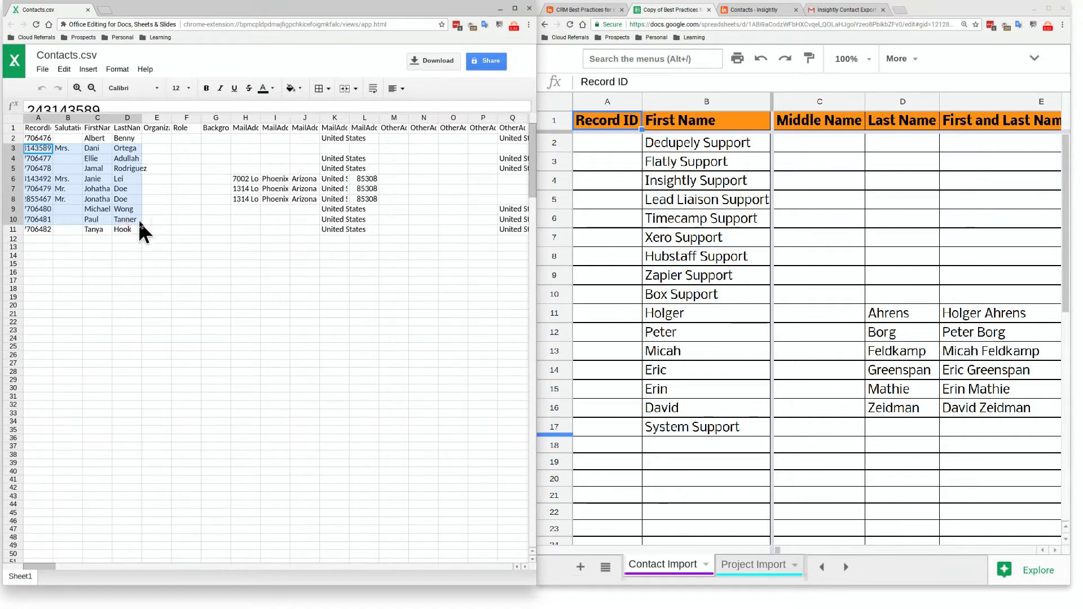
click(588, 445)
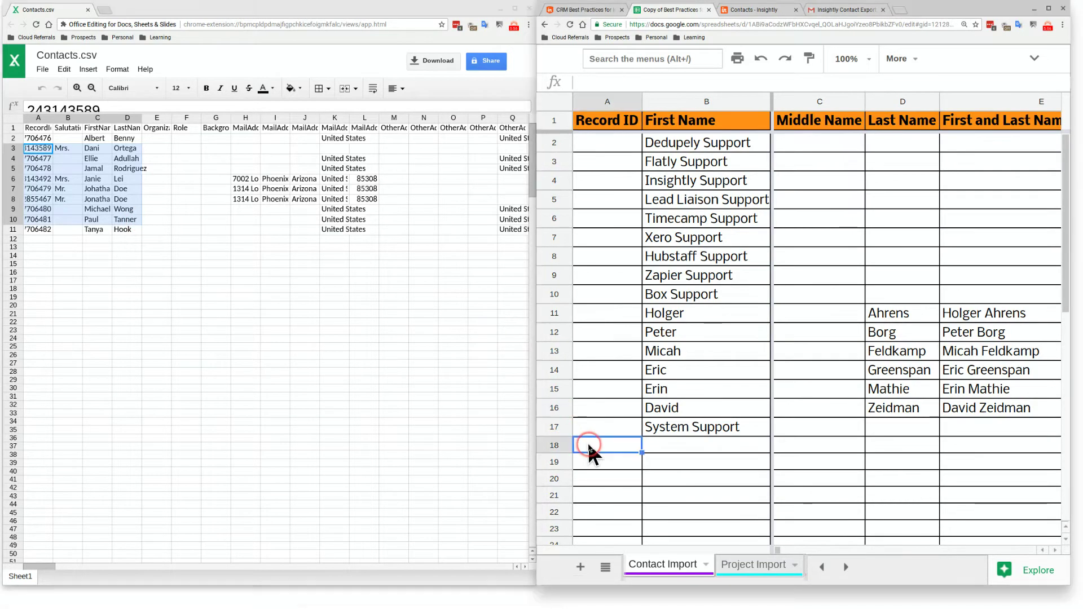
key(ctrl+v)
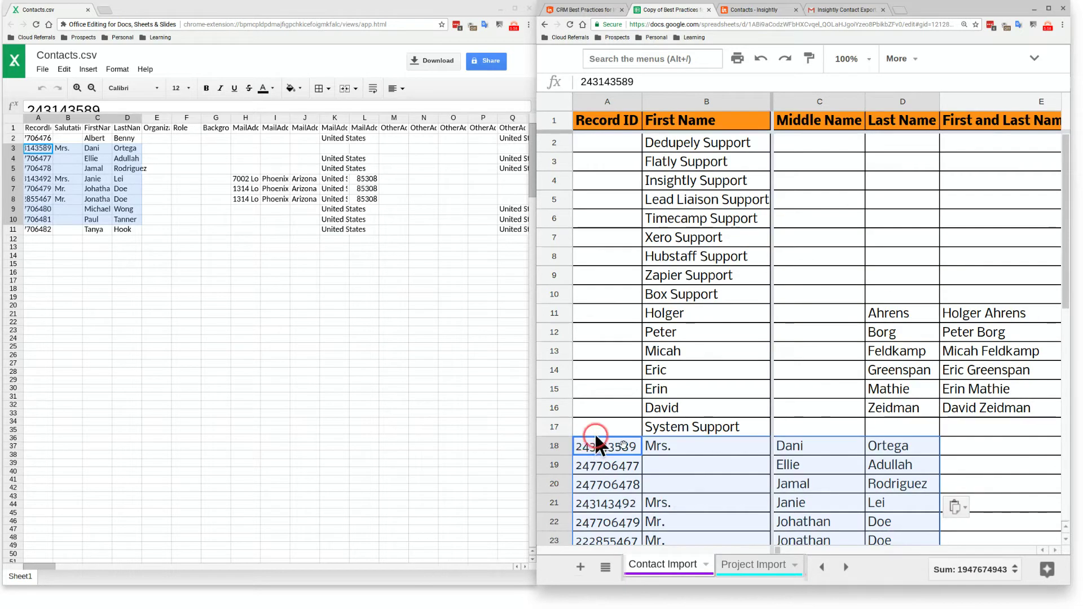
scroll(715, 461, down, 1)
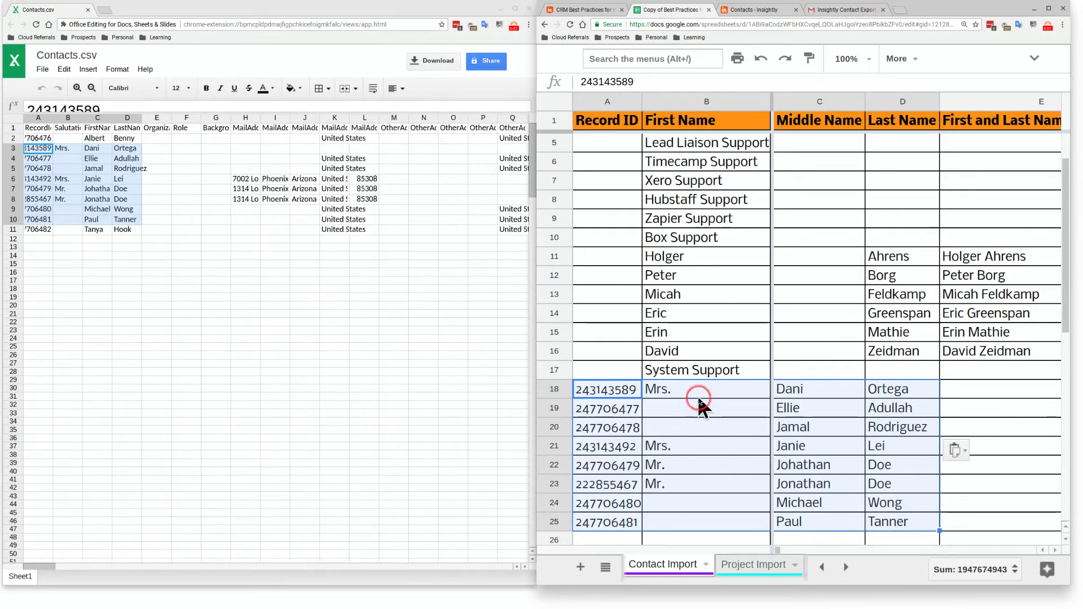
Move the pasted Mrs./Mr. salutations into the Prefix column
drag(693, 393, 718, 520)
key(ctrl+c)
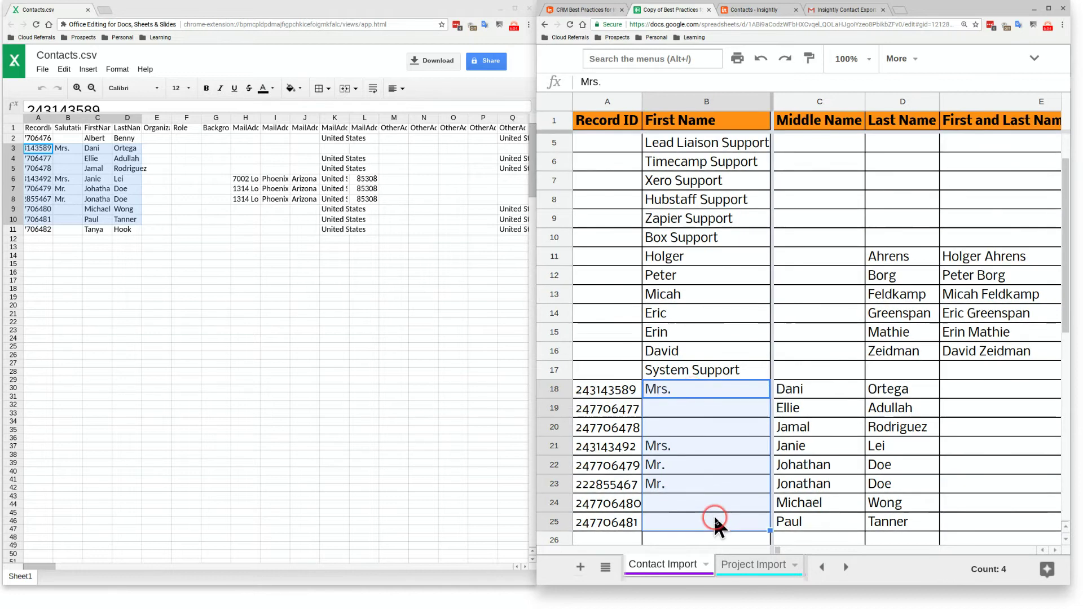
key(Right)
key(Right)
key(Right)
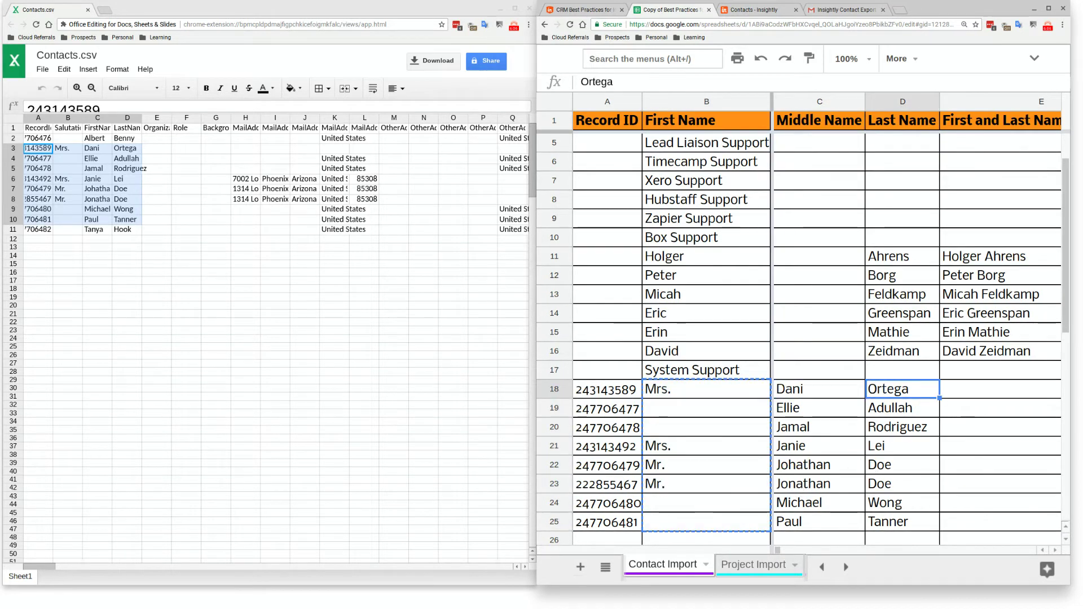
key(Right)
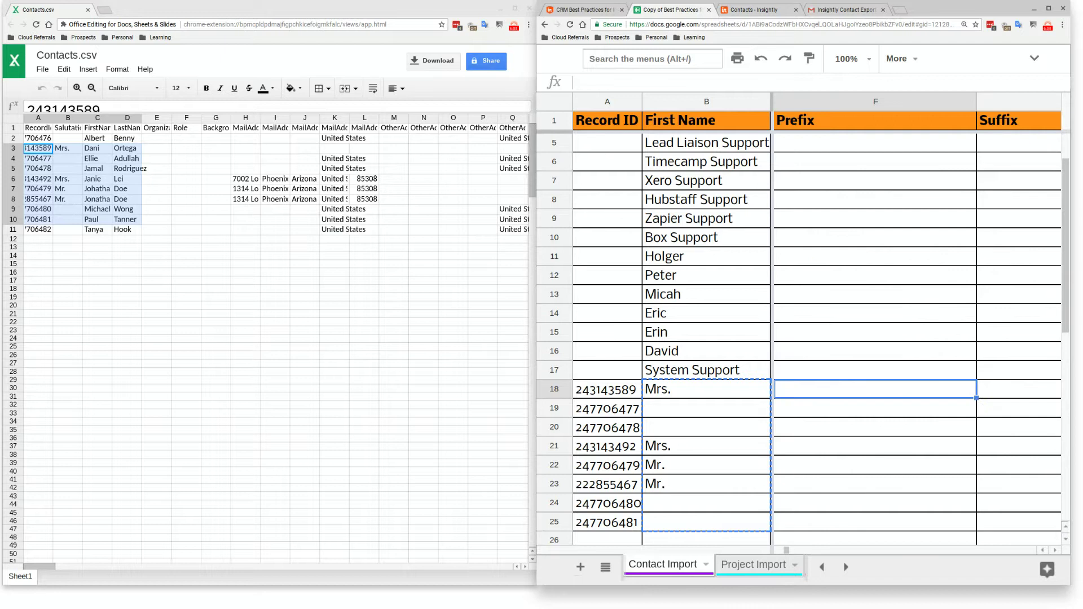
key(ctrl+v)
Shift the first names into the First Name column B
key(Left)
key(Left)
key(Left)
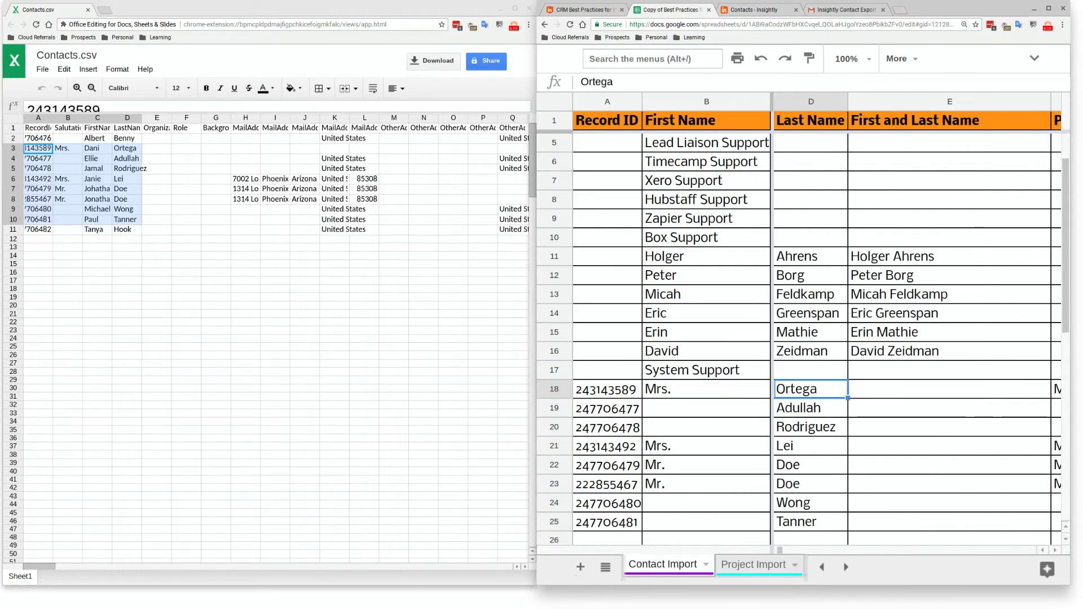
key(ctrl+shift+Down)
key(ctrl+c)
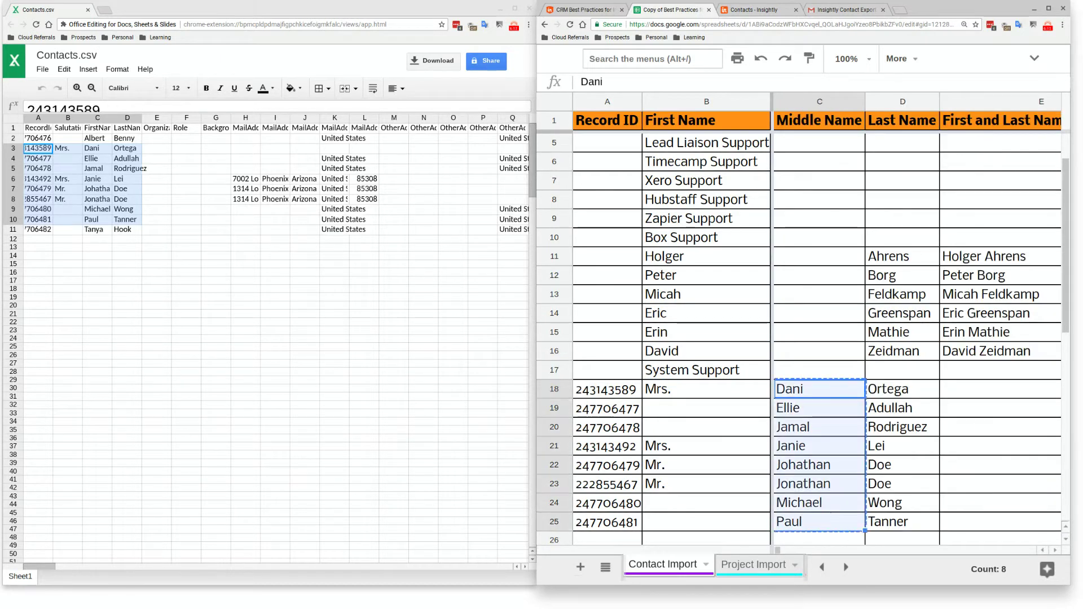
key(Left)
key(ctrl+v)
Clear the leftover Middle Name cells and hide the Middle Name and Last Name columns
key(Right)
key(ctrl+shift+Down)
key(Delete)
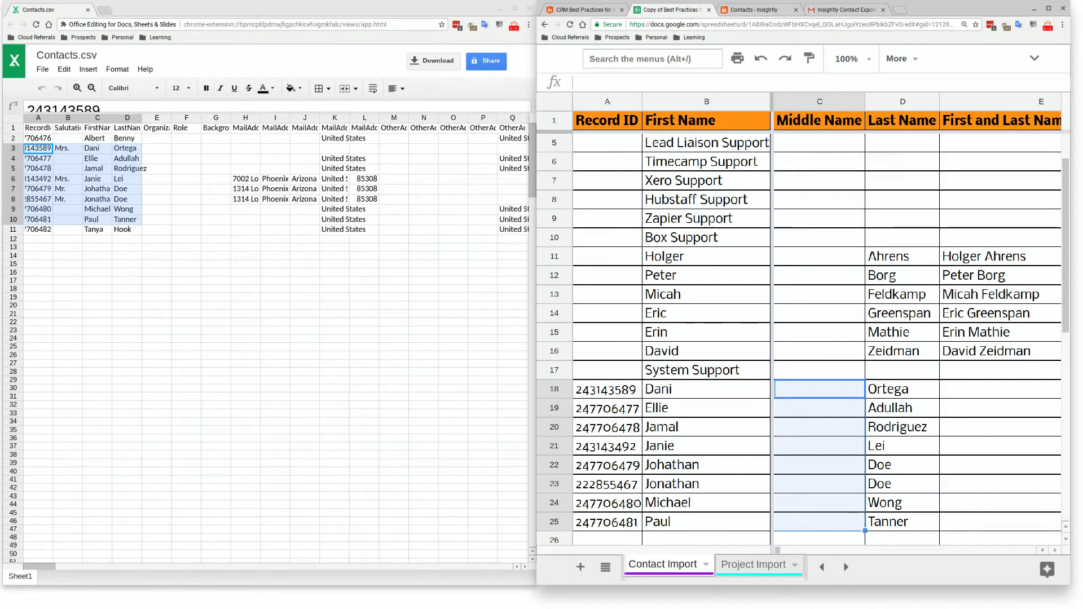
key(ctrl+alt+0)
key(shift+Left)
key(ctrl+alt+0)
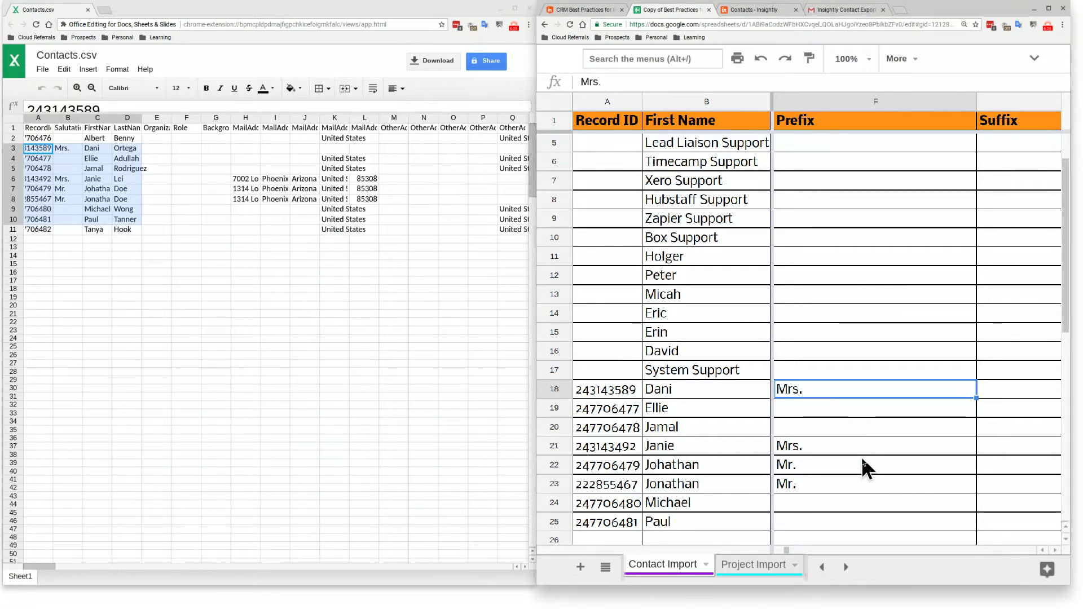
click(607, 567)
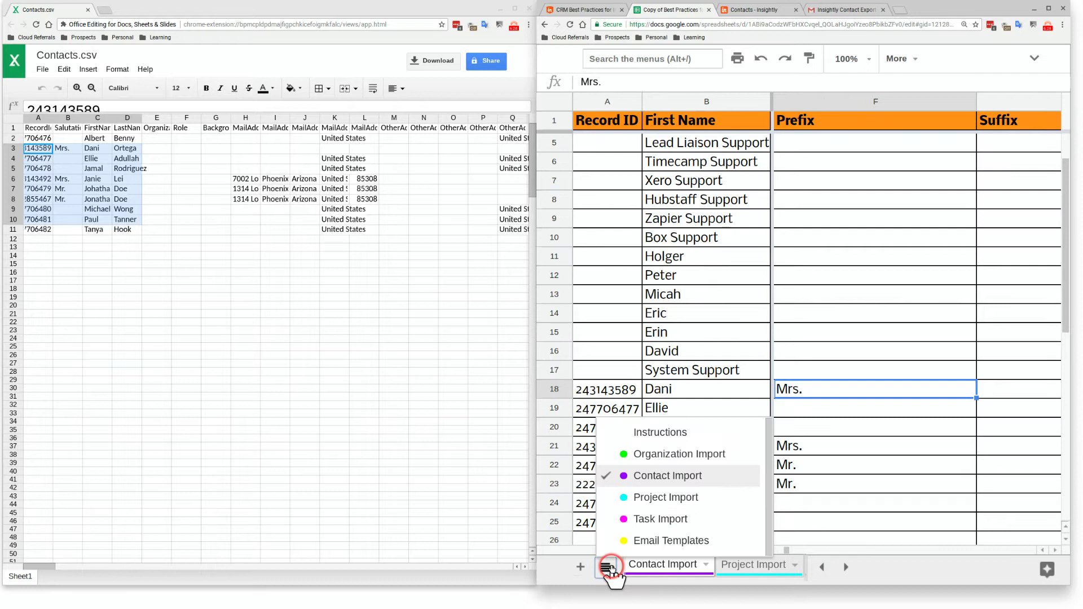
click(658, 432)
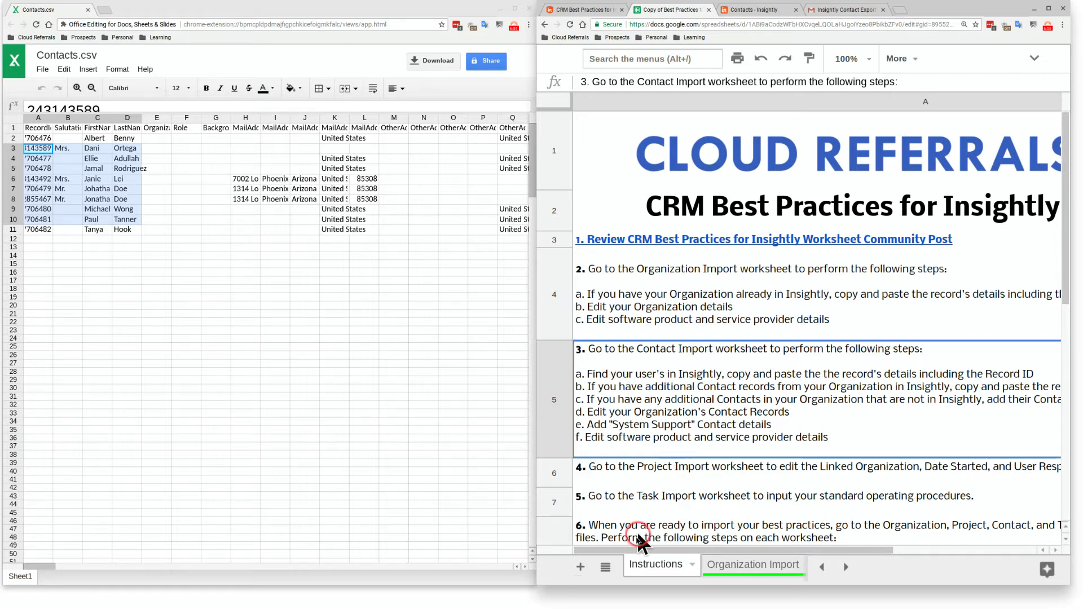
click(606, 567)
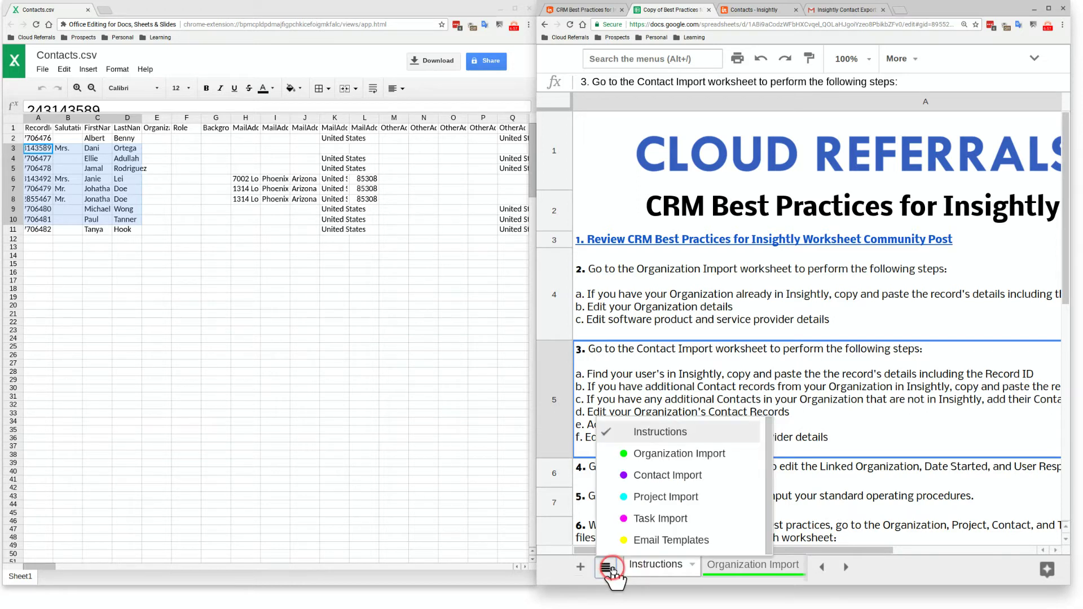
click(649, 476)
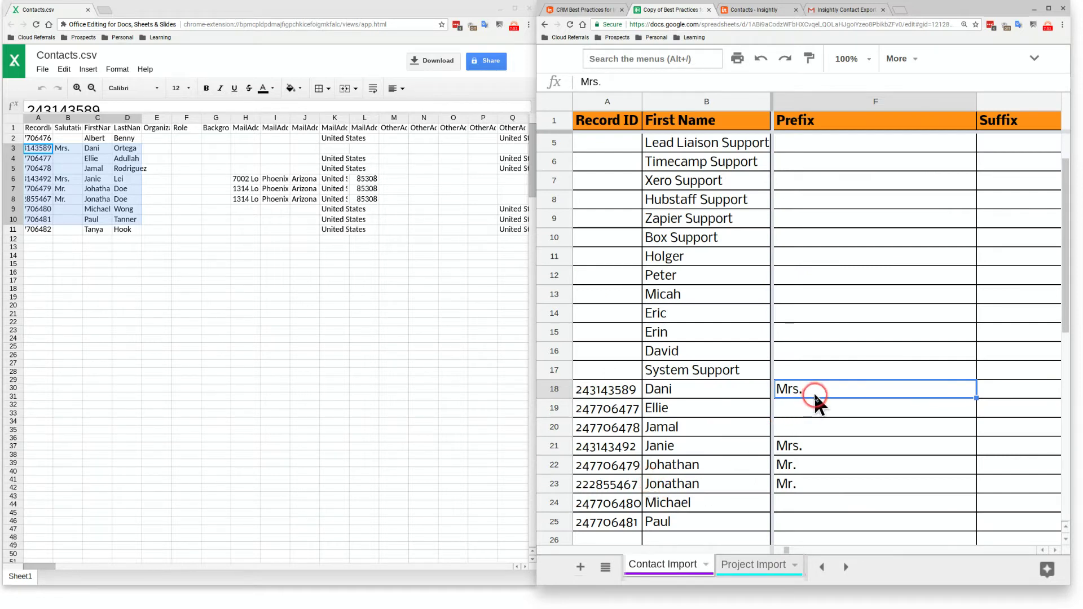
key(Right)
key(Right)
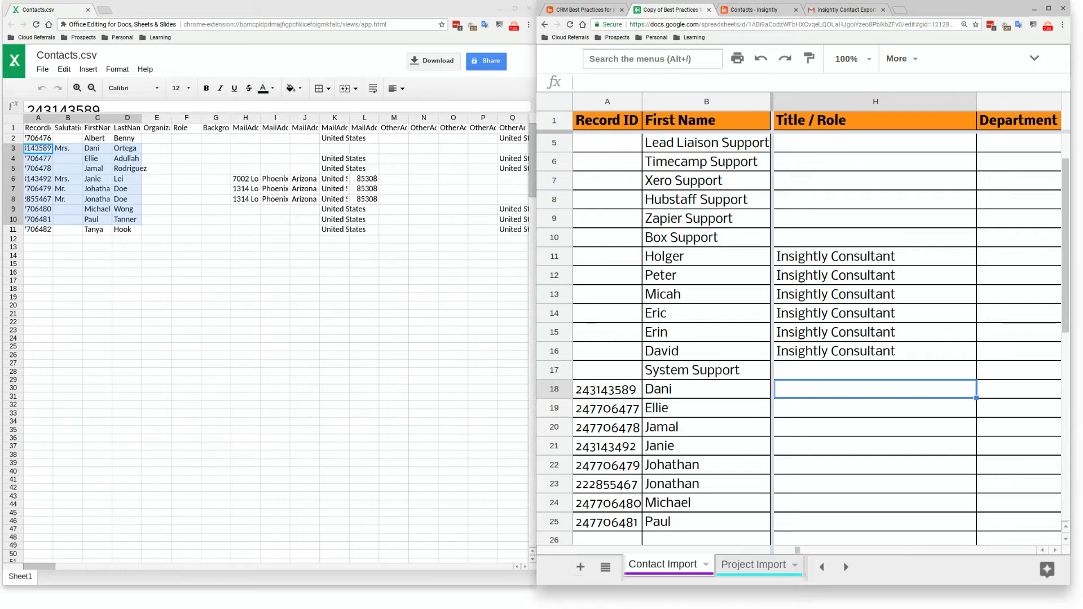
key(Right)
key(Right)
key(Right)
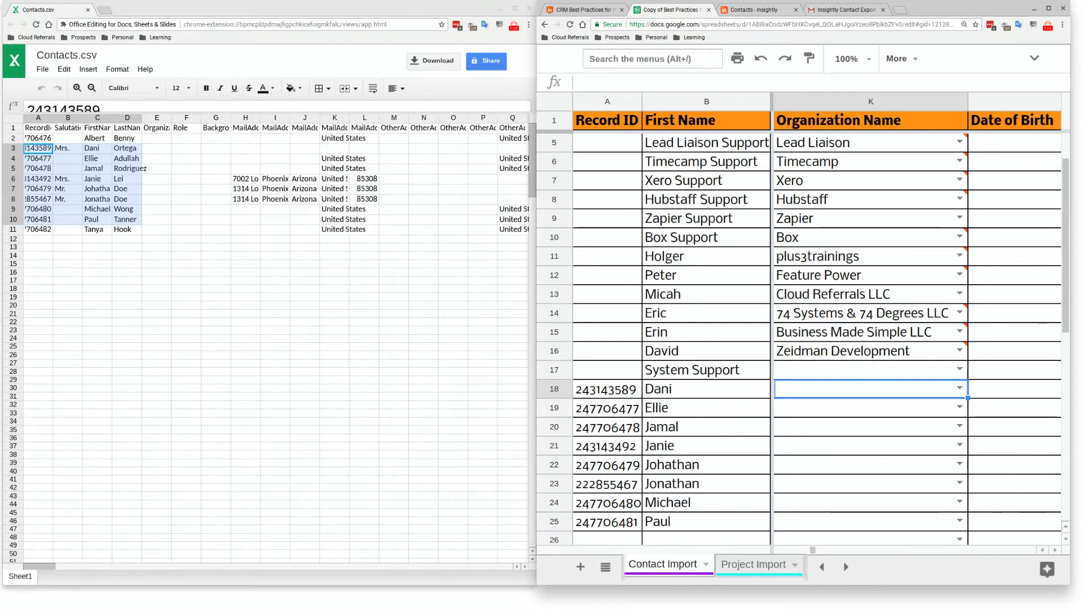
key(Right)
key(Right)
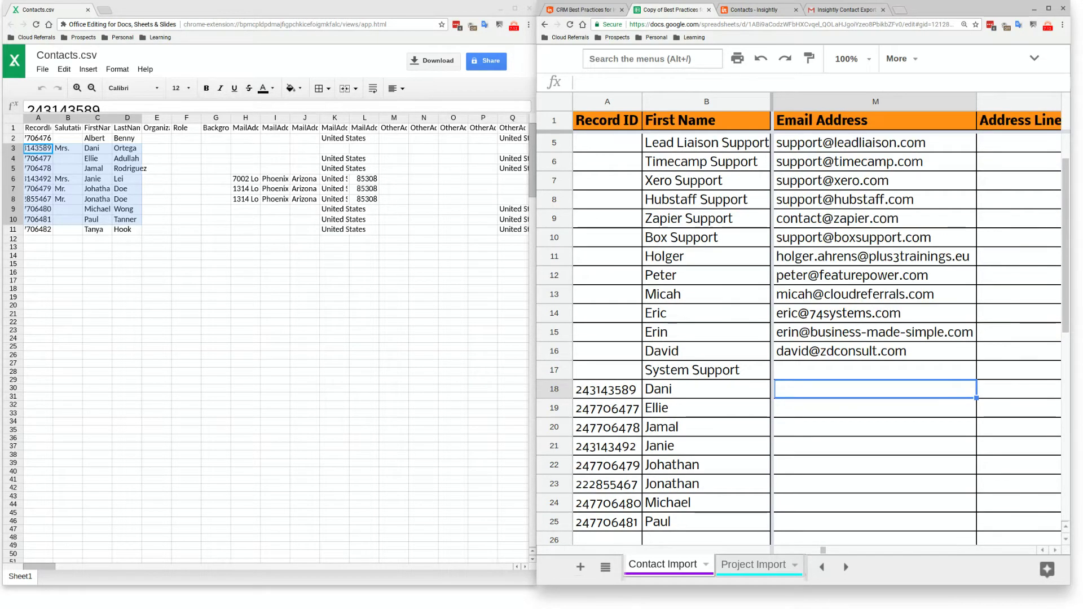
key(Left)
key(Left)
key(Up)
key(Up)
key(Up)
key(Up)
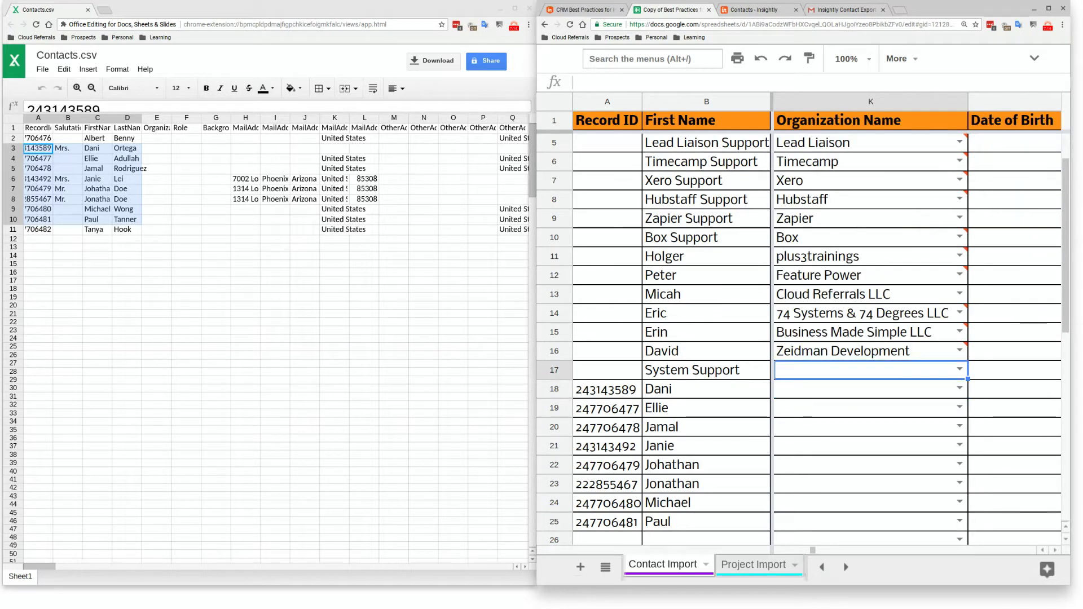
key(Down)
key(Down)
key(Down)
key(Down)
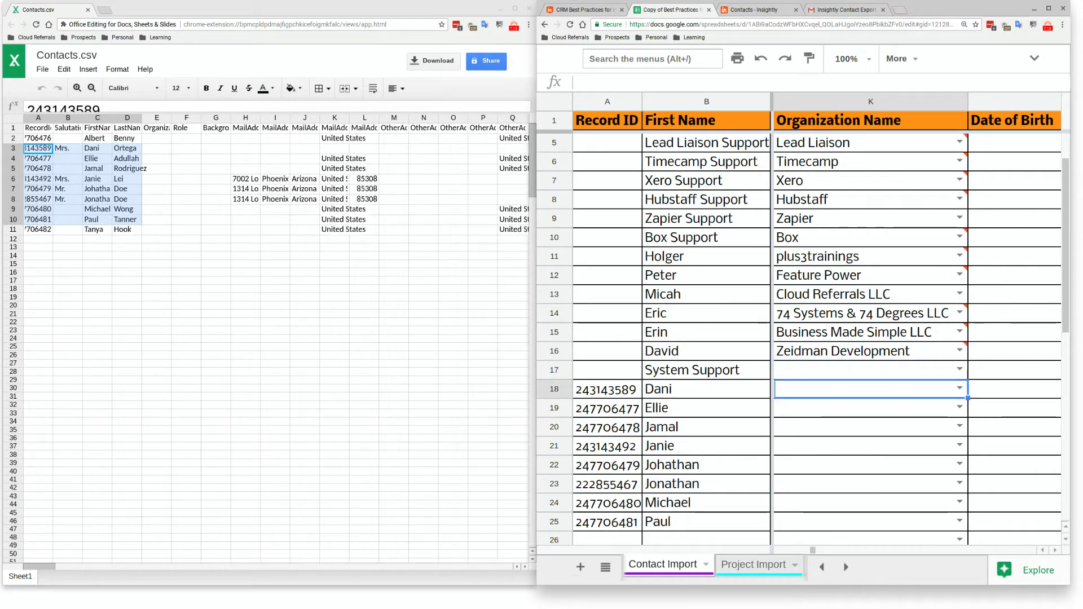
key(Down)
key(Up)
key(Up)
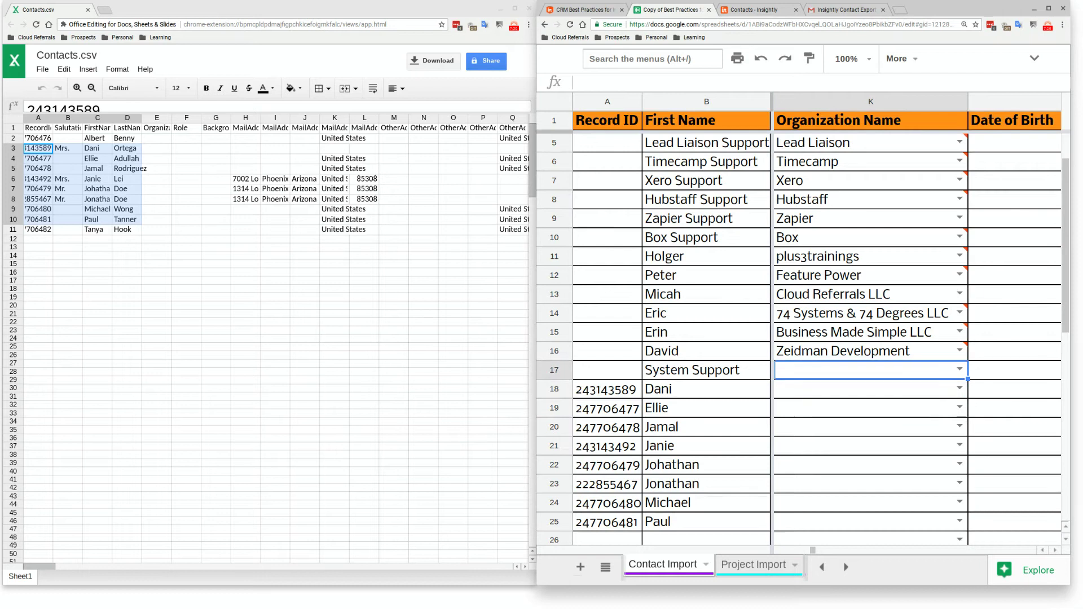
key(Up)
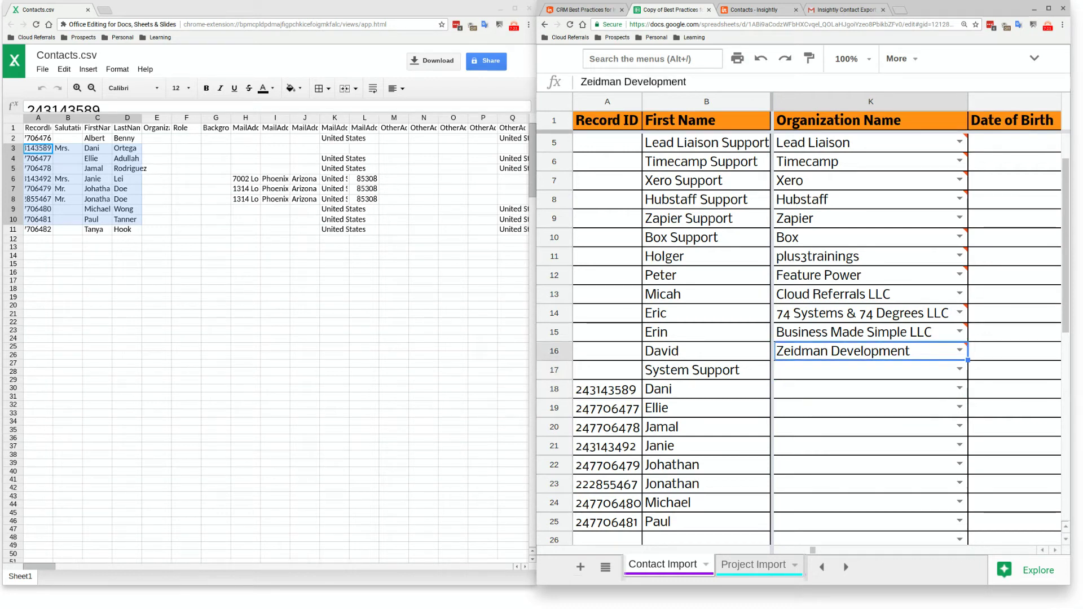
mouse_move(979, 337)
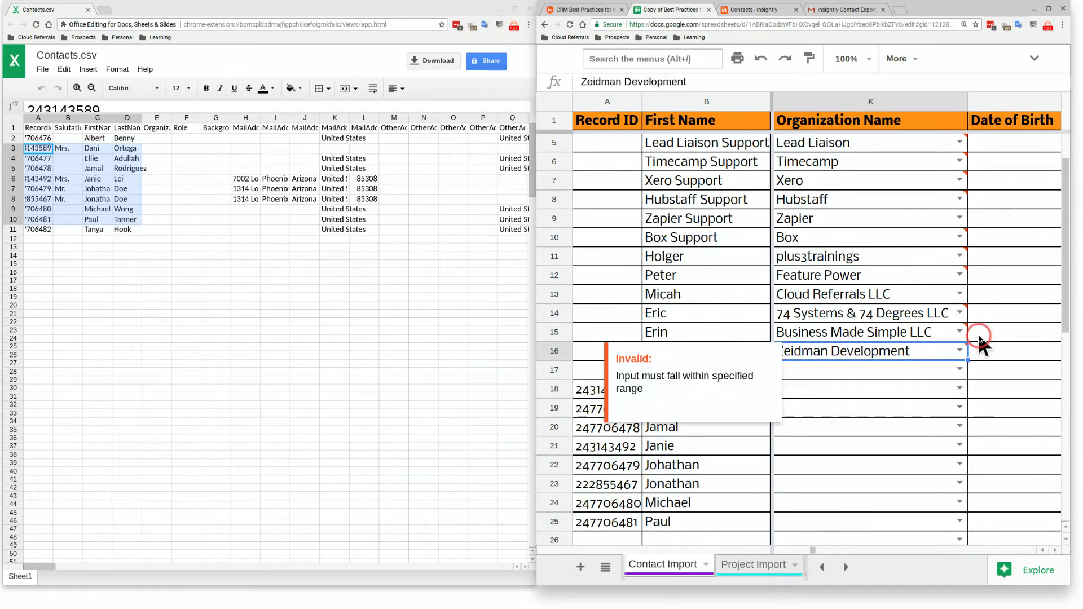
click(960, 273)
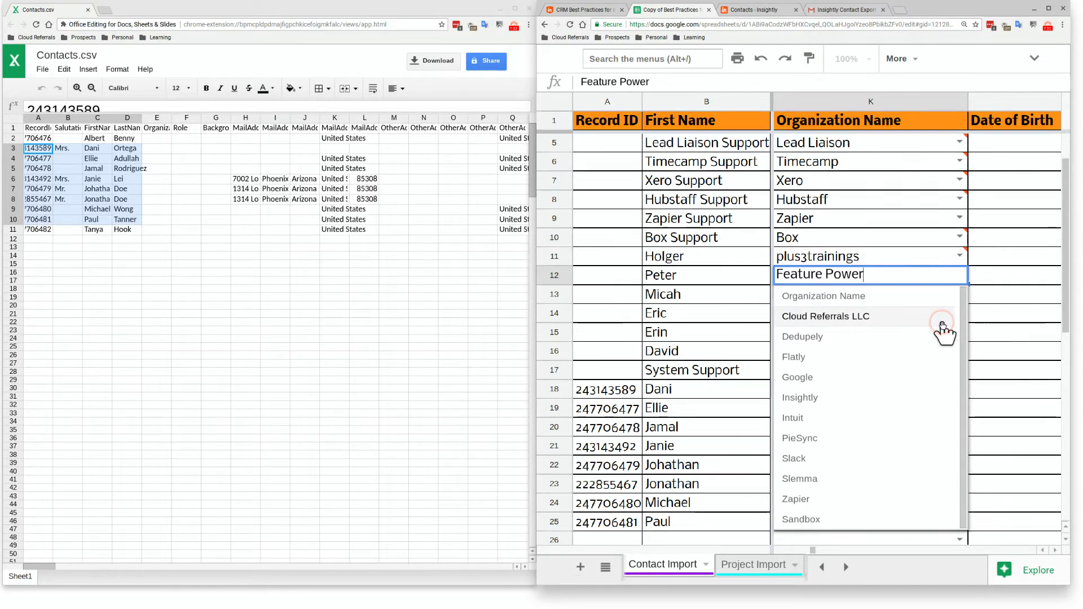
click(983, 296)
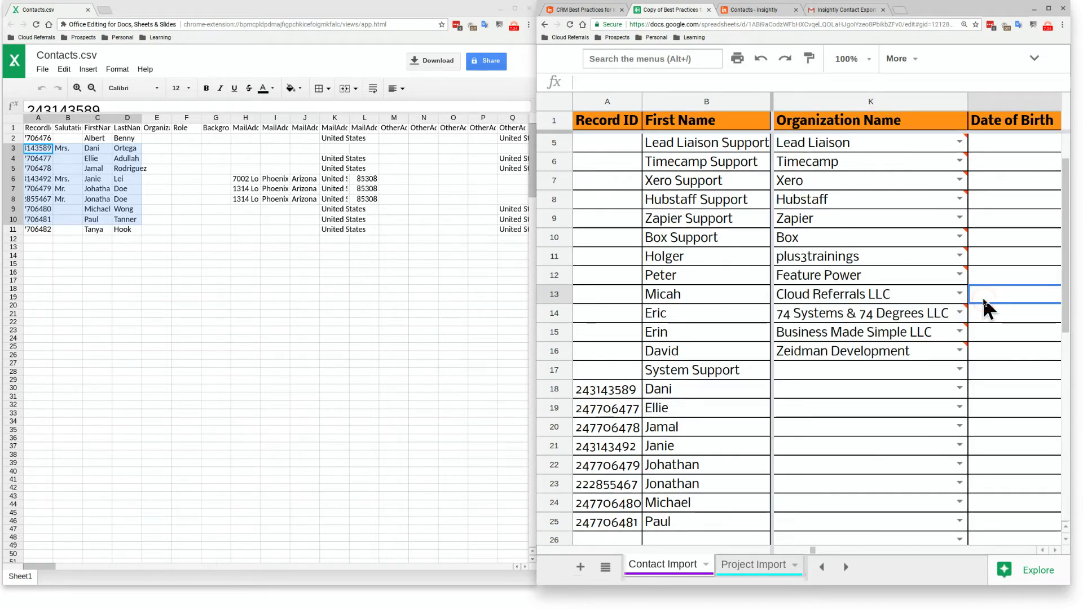
click(974, 296)
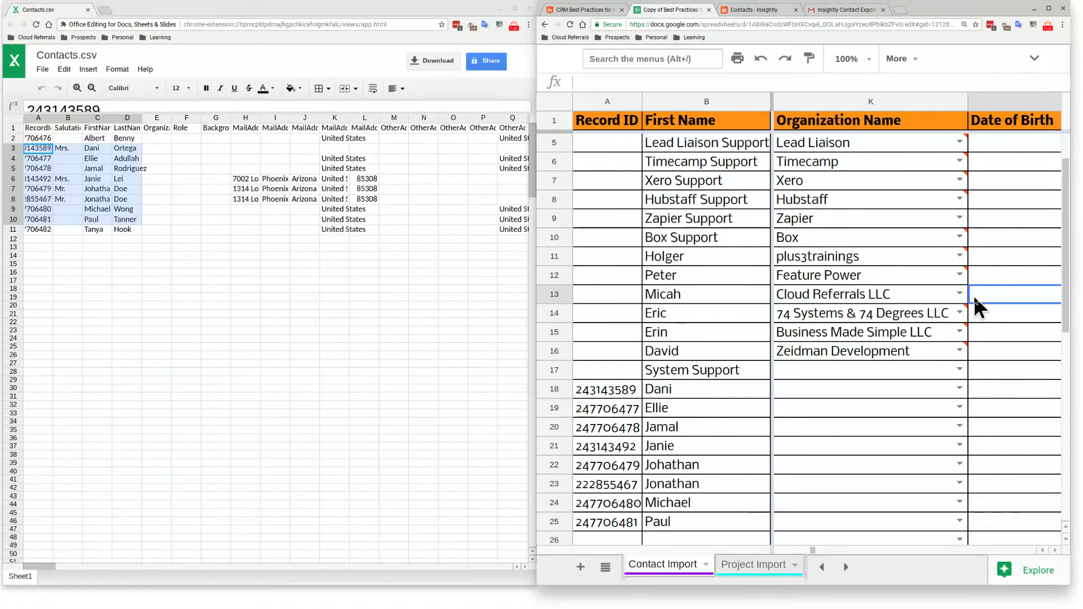
mouse_move(965, 248)
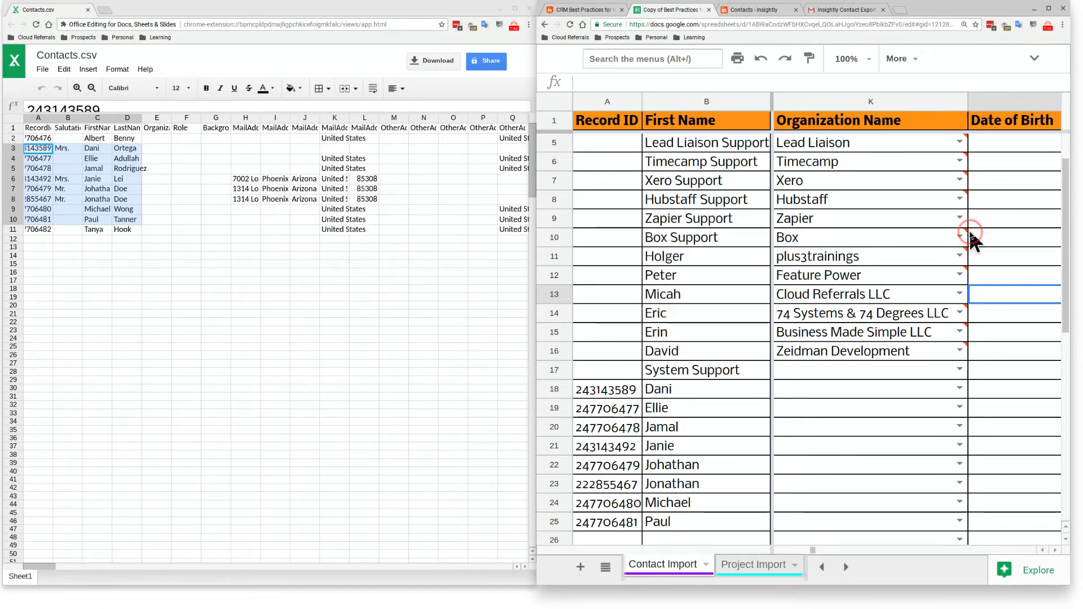
click(961, 218)
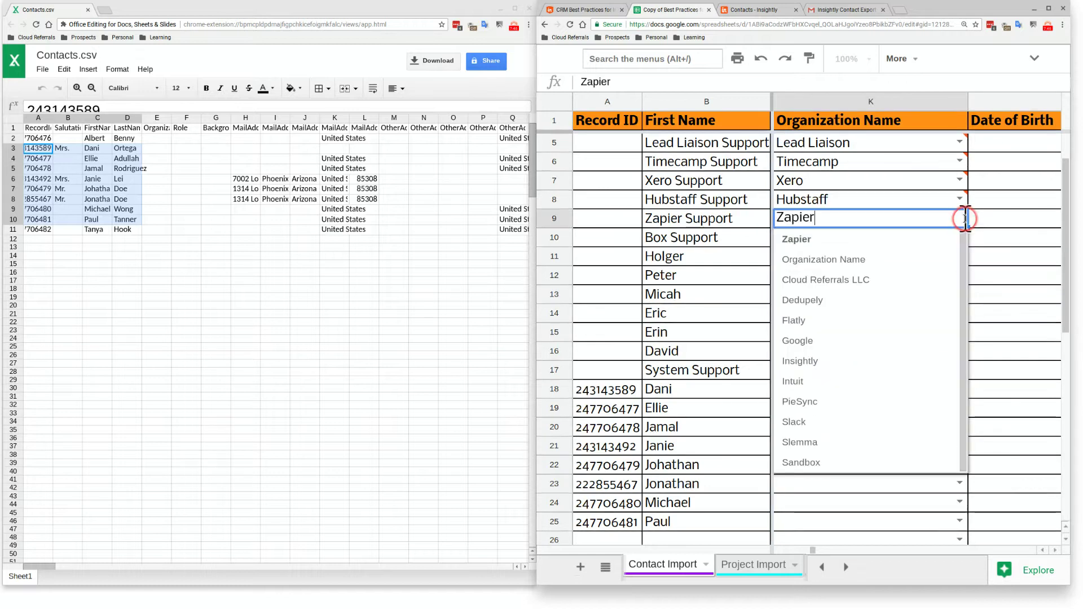
click(980, 312)
Check the Organization Import list, then set Dani's Organization Name in K18 to Sandbox
click(614, 570)
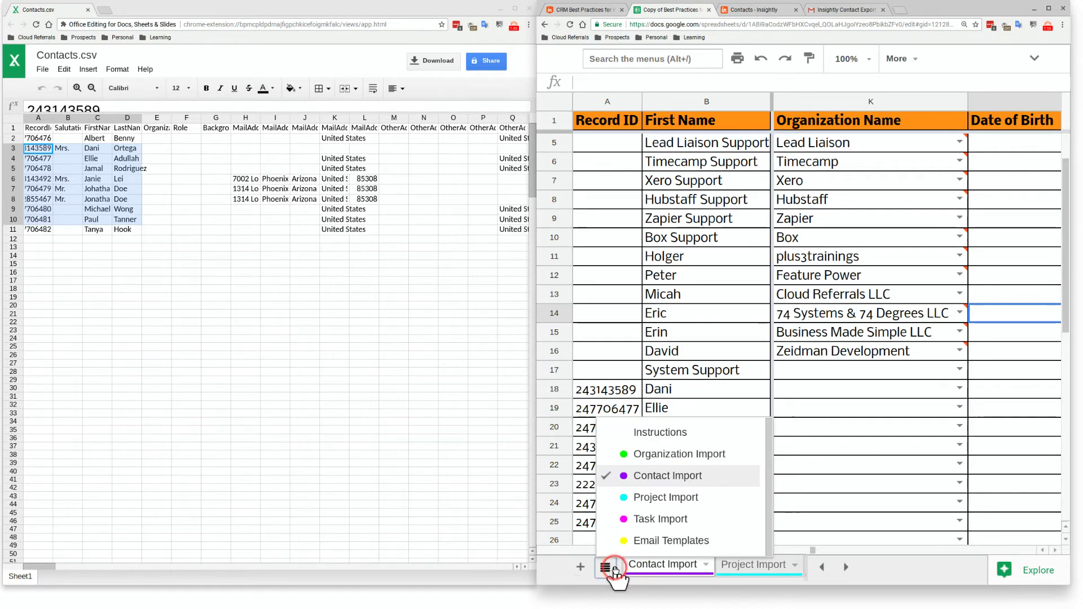
click(641, 460)
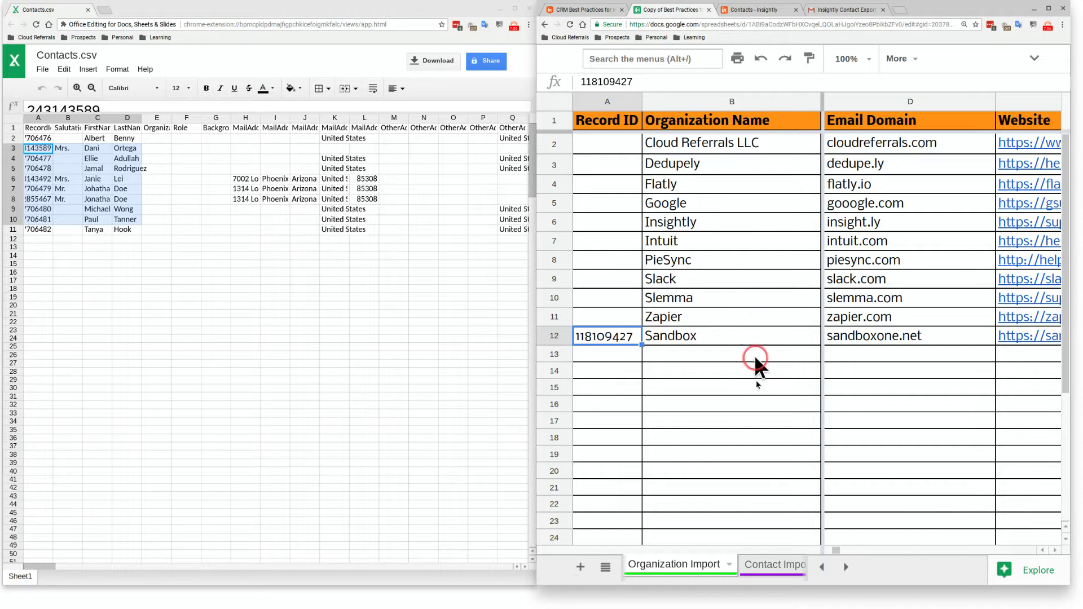
click(767, 565)
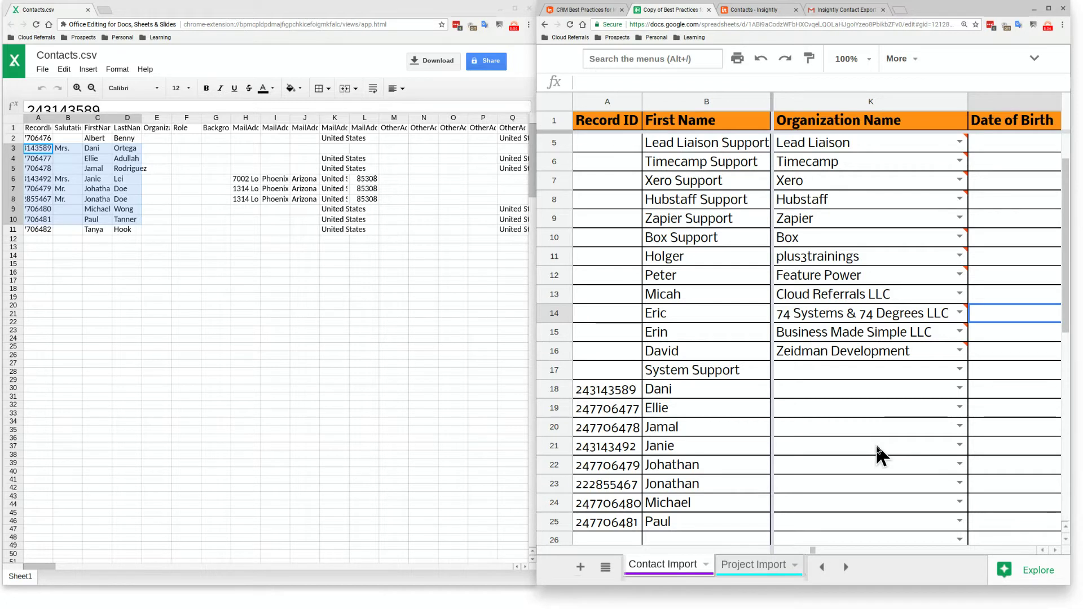
click(958, 387)
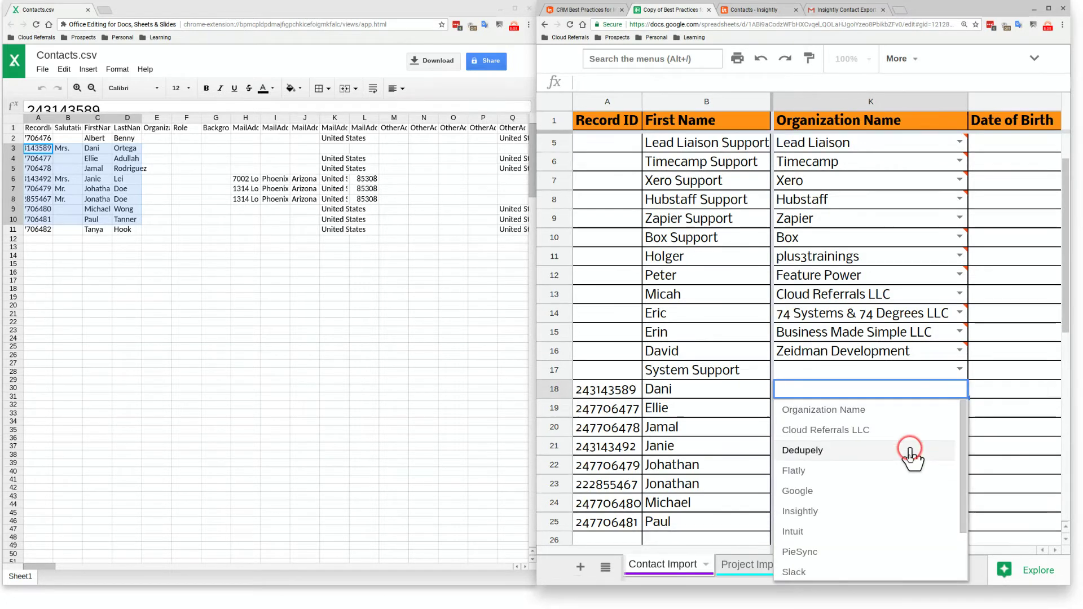
scroll(908, 478, down, 2)
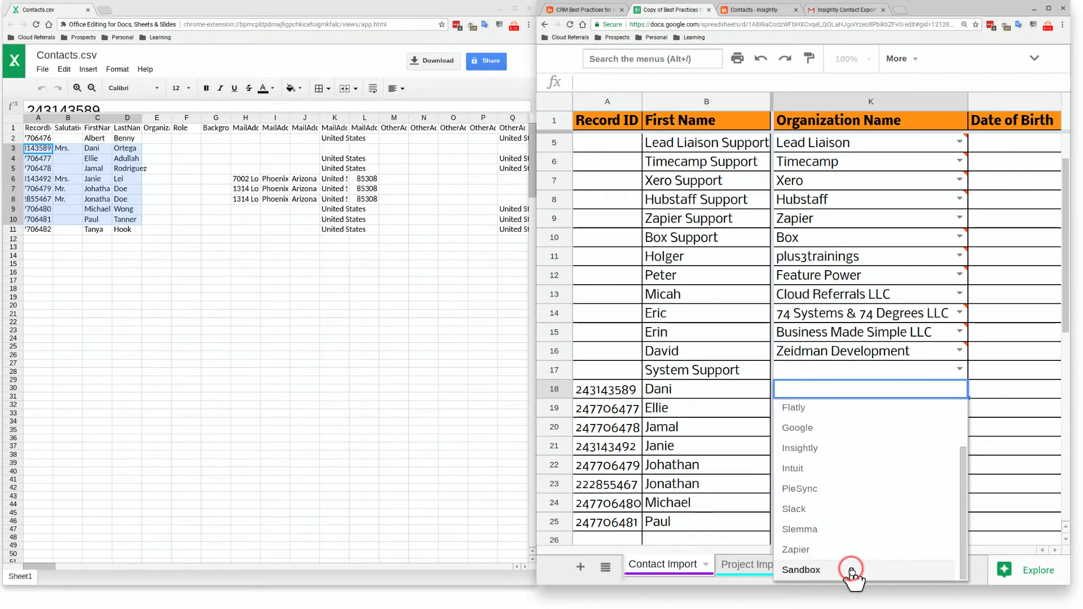
click(852, 567)
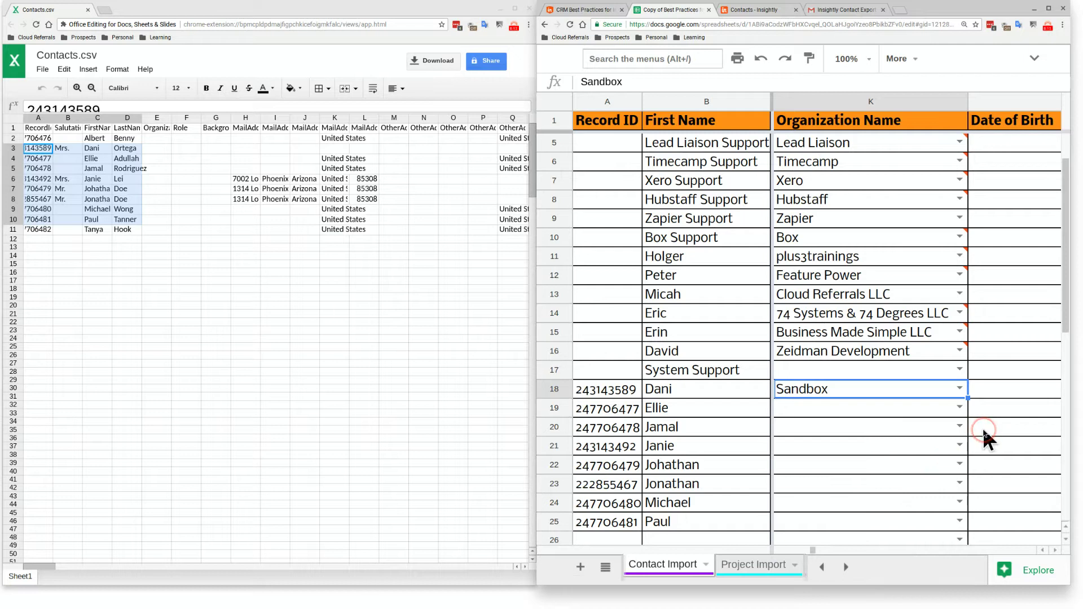
Copy Sandbox from K18 down through K25 for the remaining contacts
key(ctrl+c)
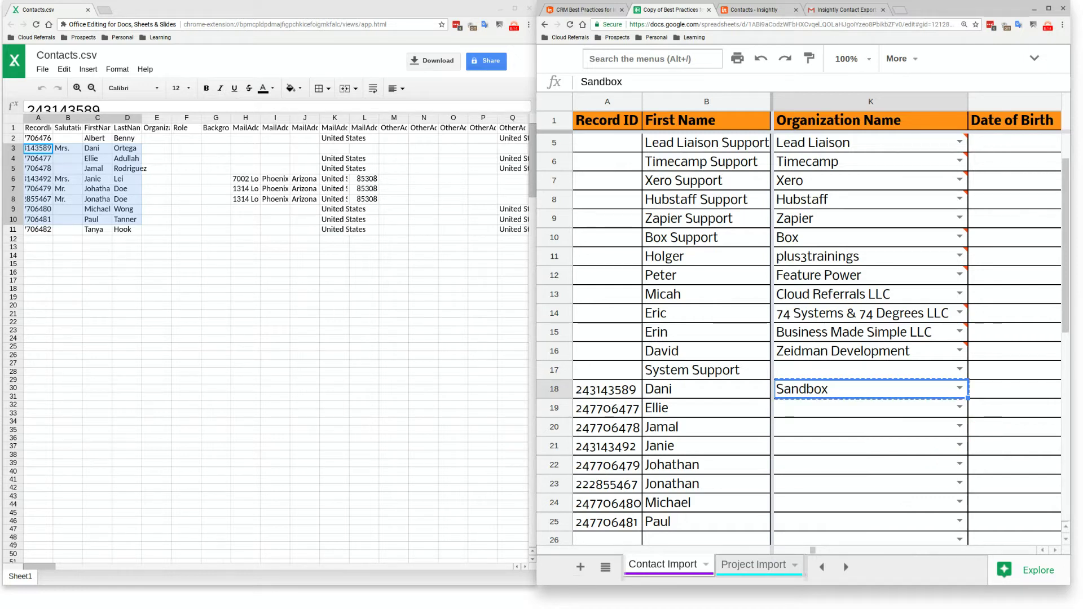
click(912, 395)
key(shift+Down)
key(shift+Down)
key(shift+Down)
key(shift+Down)
key(shift+Down)
key(shift+Down)
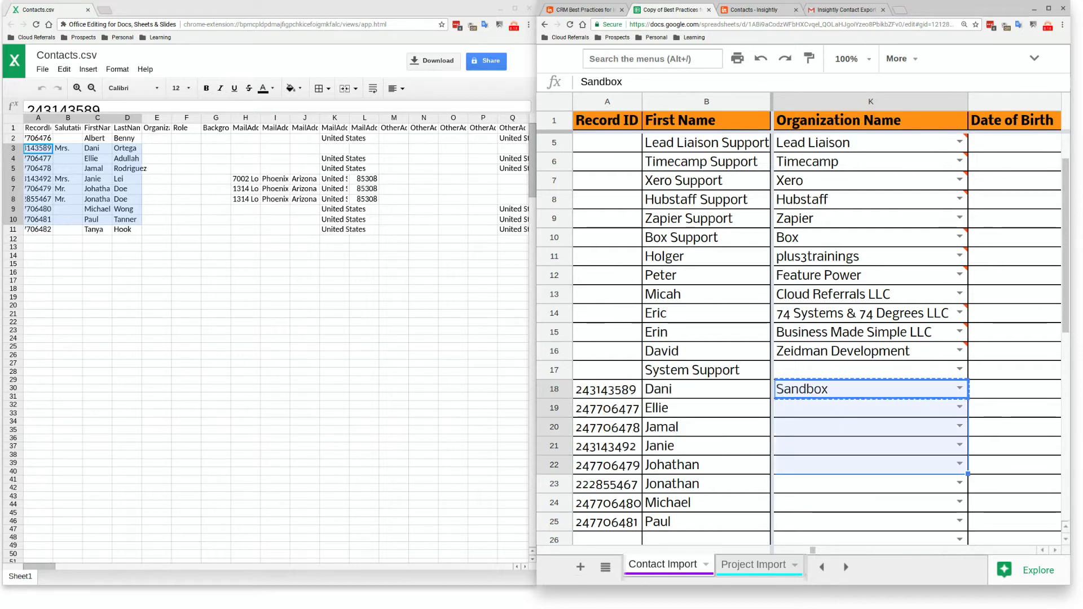
key(shift+Down)
key(ctrl+v)
key(Right)
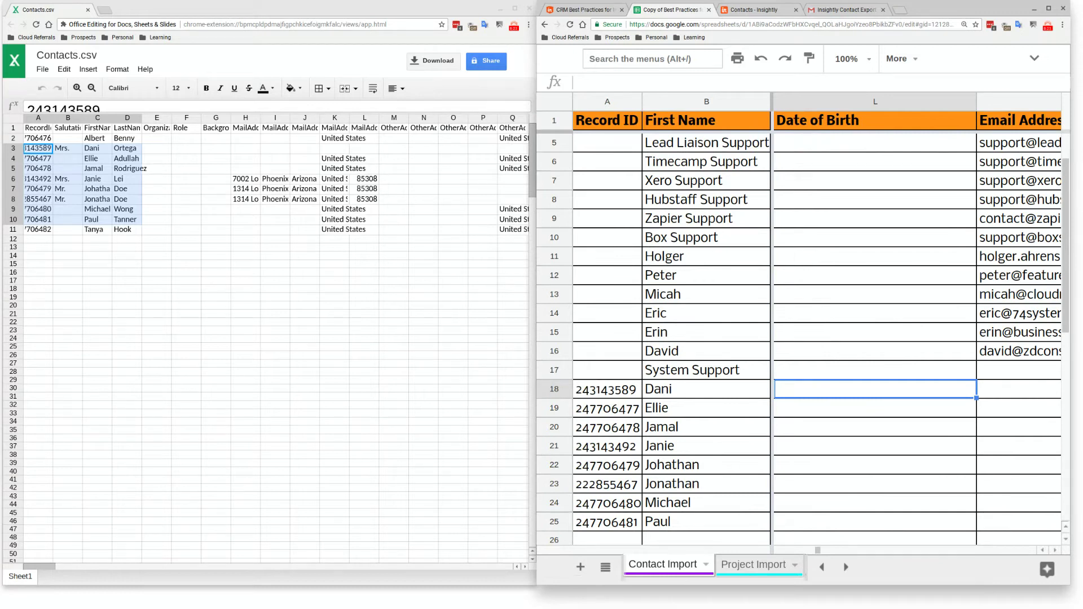
Enter Internal as Contact Tag 1 in AO18 and fill it down through AO25
key(Right)
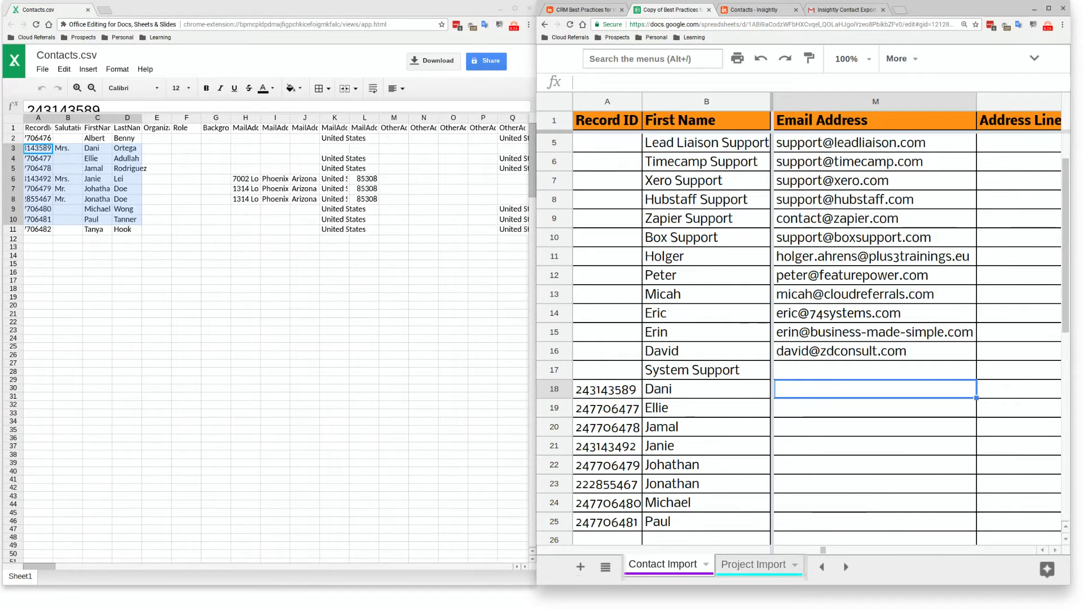
key(Right)
key(Right)
key(Right)
key(Right)
key(Right)
key(Right)
key(Right)
key(Right)
key(Right)
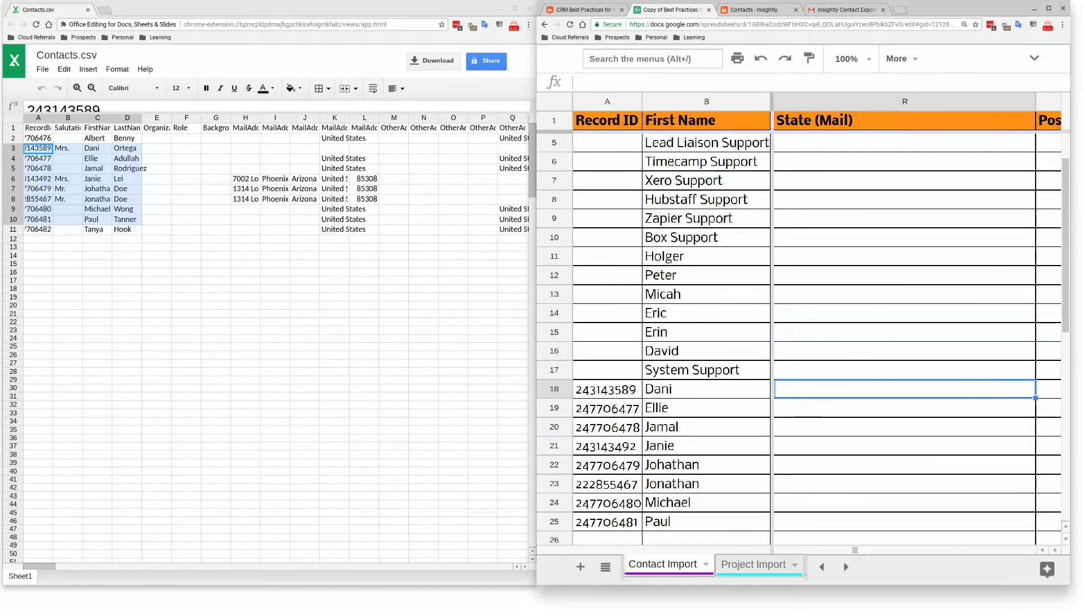
key(Right)
key(Right)
key(Right)
key(Right)
key(Right)
key(Right)
key(Right)
key(Right)
key(Right)
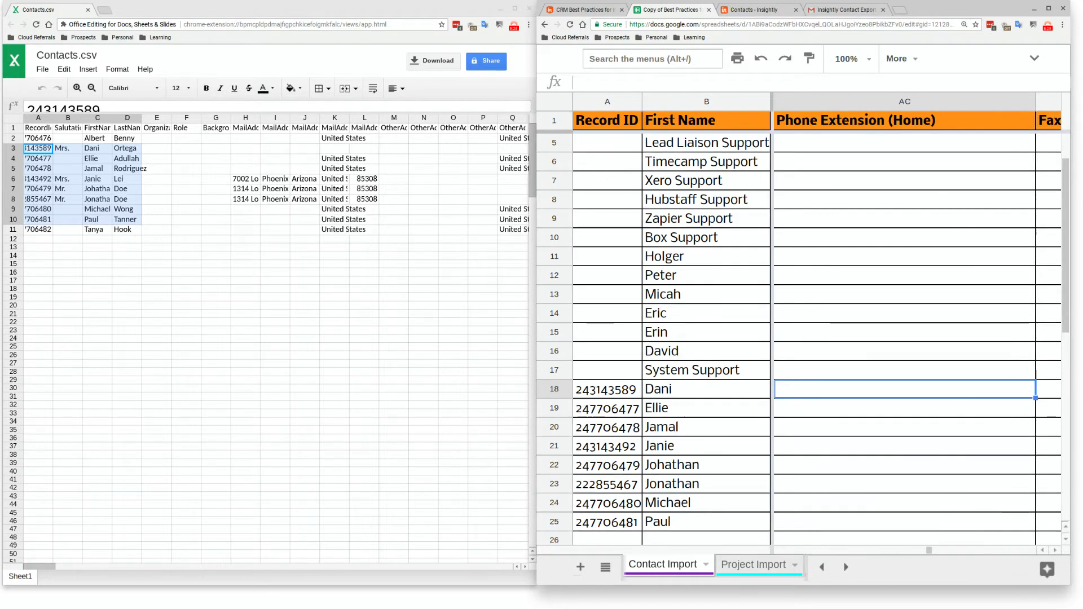
key(Right)
key(Right)
key(Right)
key(Right)
key(Right)
key(Right)
key(Right)
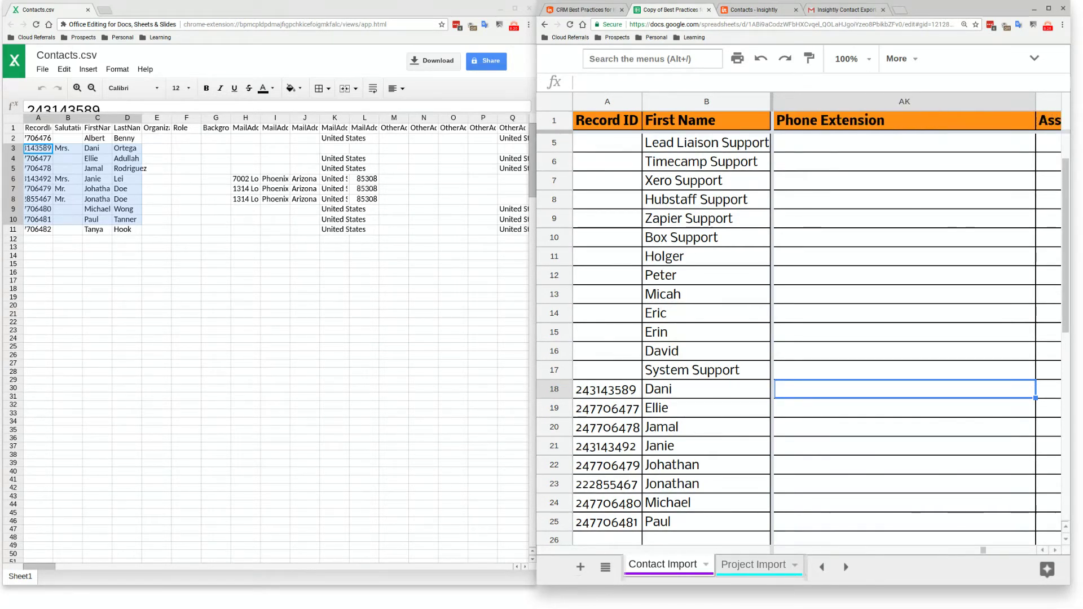
key(Right)
key(Right)
key(Right)
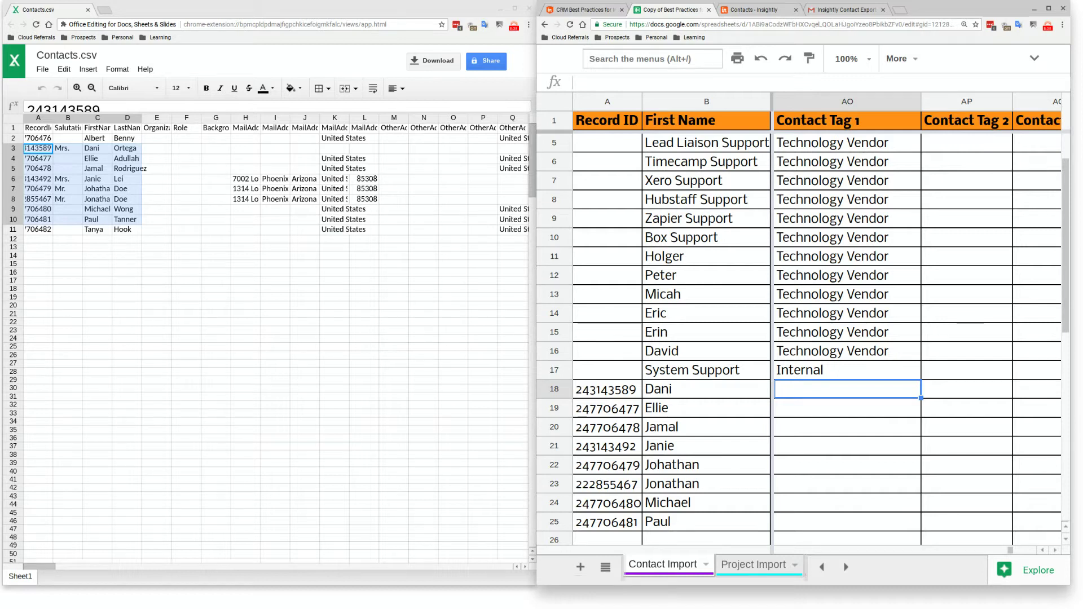
text(IN)
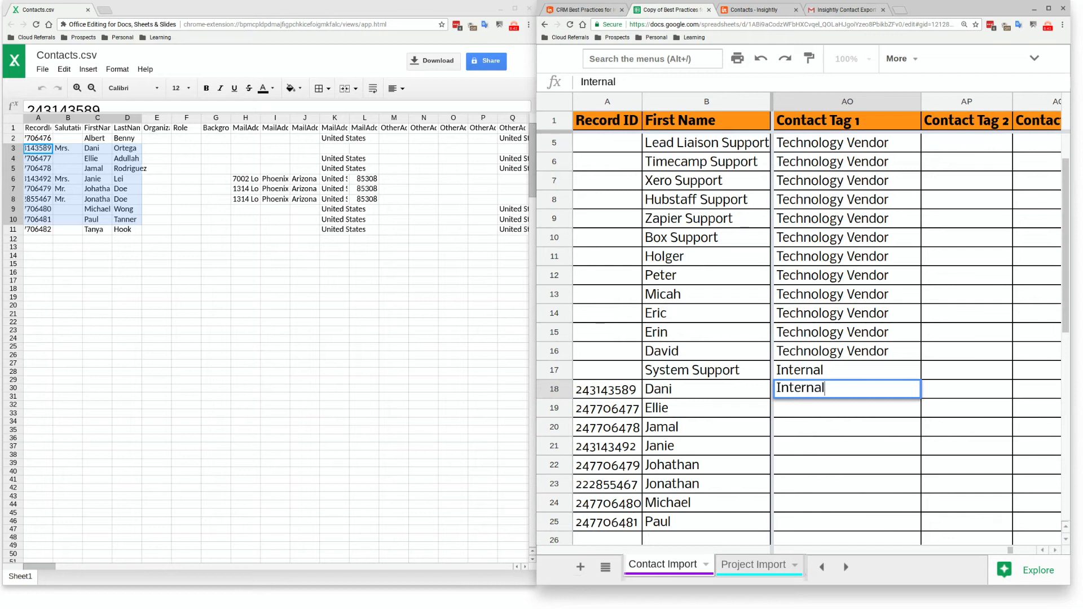
key(Return)
key(Up)
key(ctrl+c)
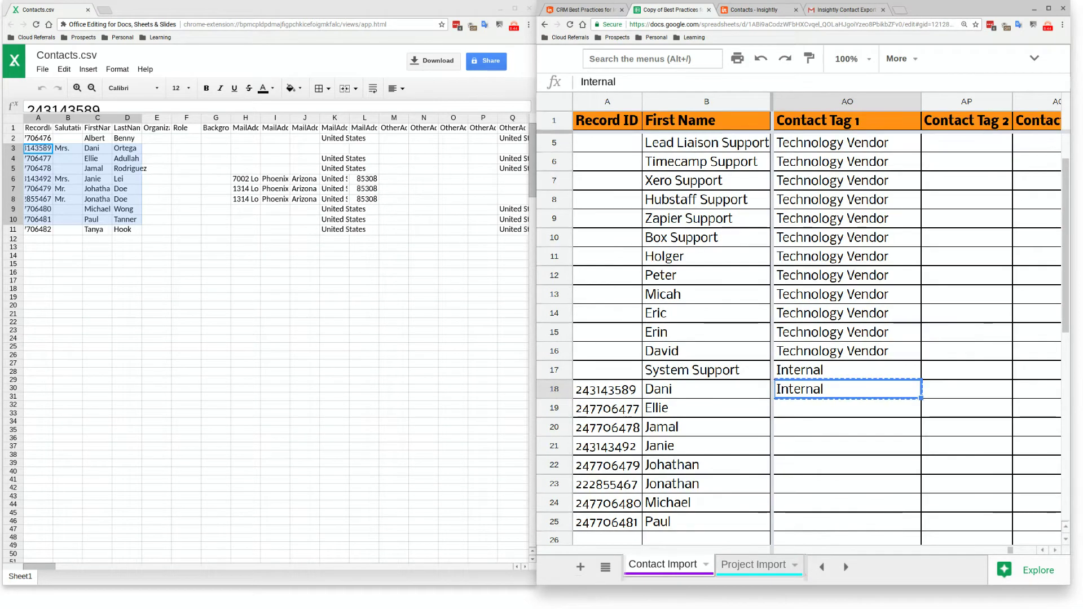
key(shift+Down)
key(shift+Down)
key(shift+Down)
key(shift+Down)
key(shift+Down)
key(shift+Down)
key(shift+Down)
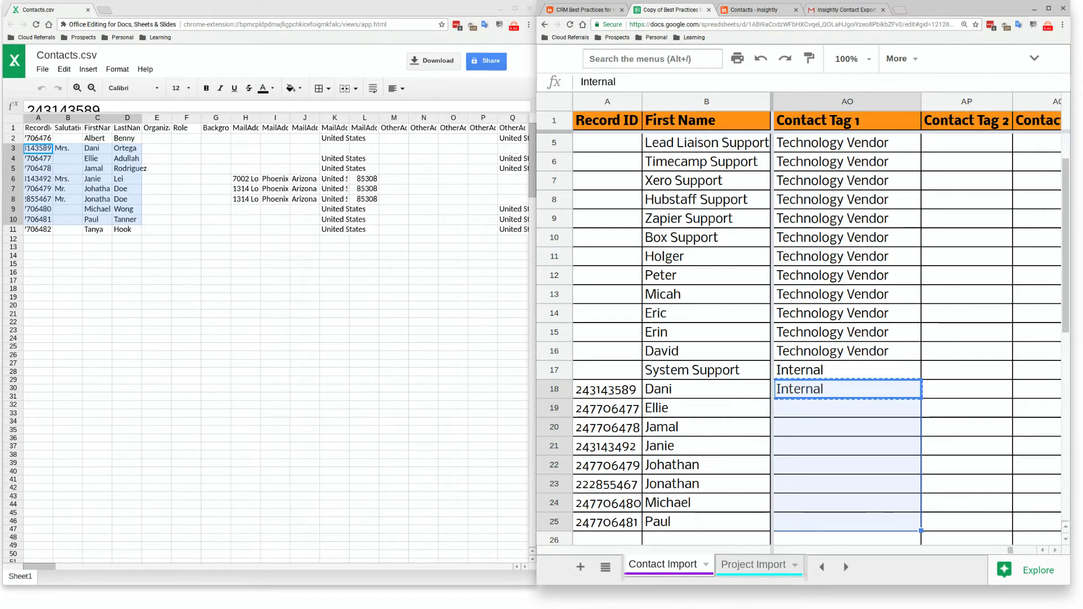
key(ctrl+v)
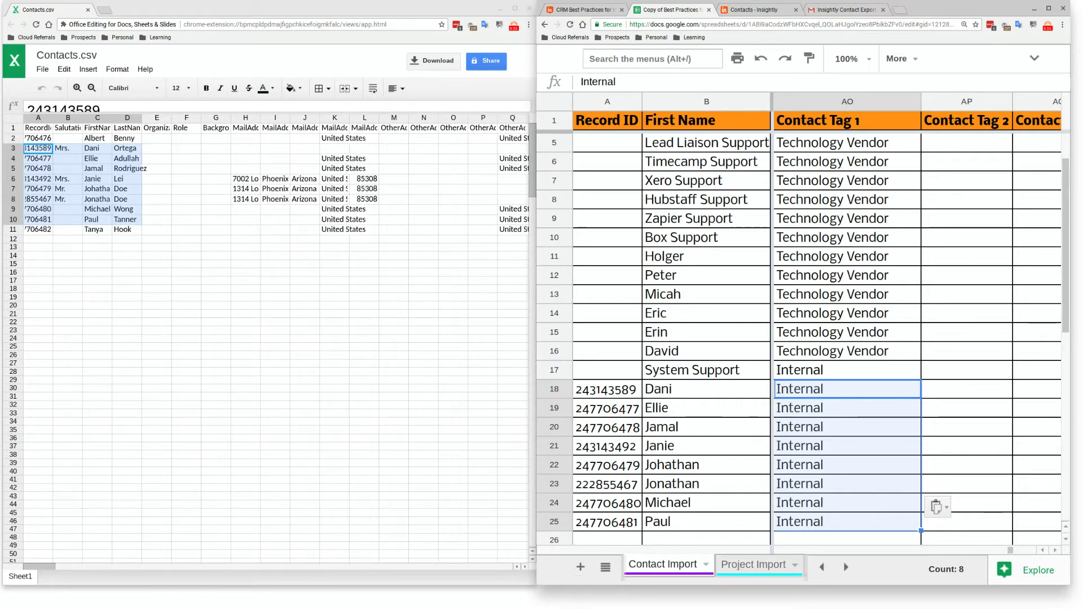
Enter GSuite User as Contact Tag 2 in AP18 and fill it down through AP25
key(Right)
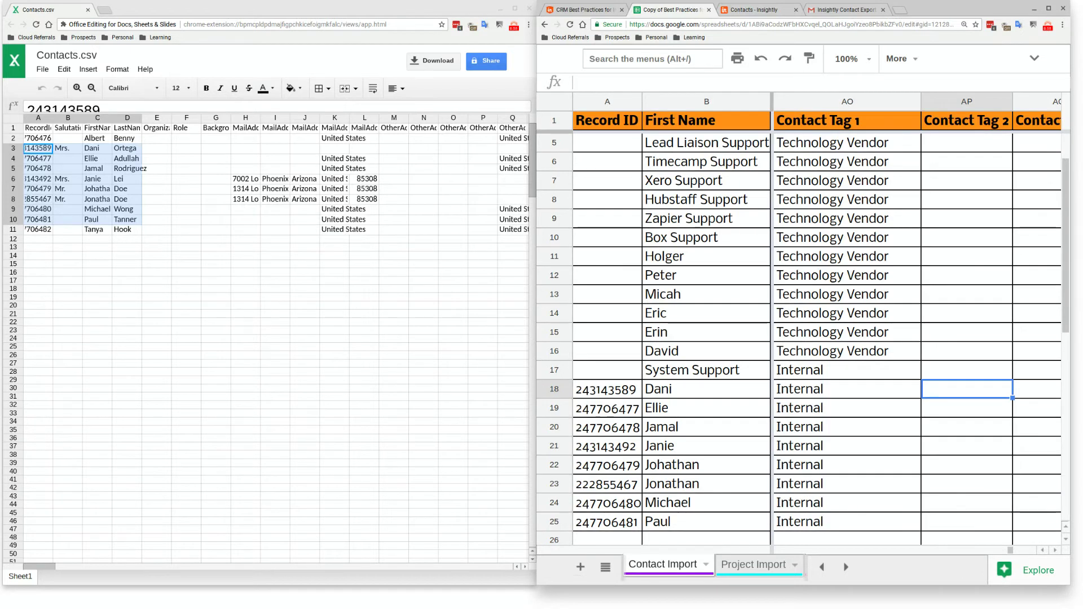
key(Left)
key(Right)
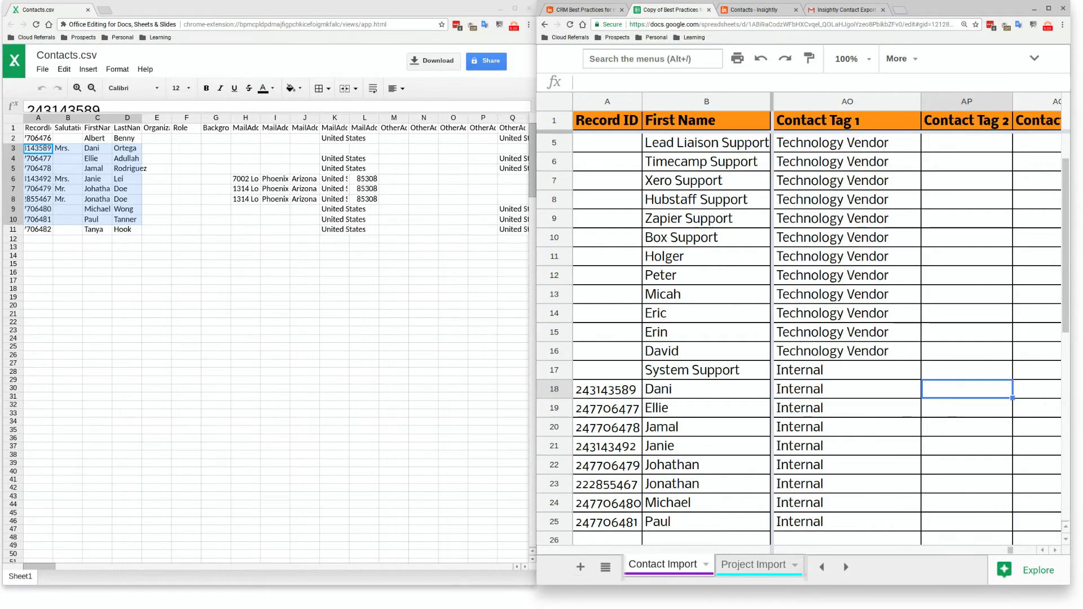
text(GSuite)
key(Return)
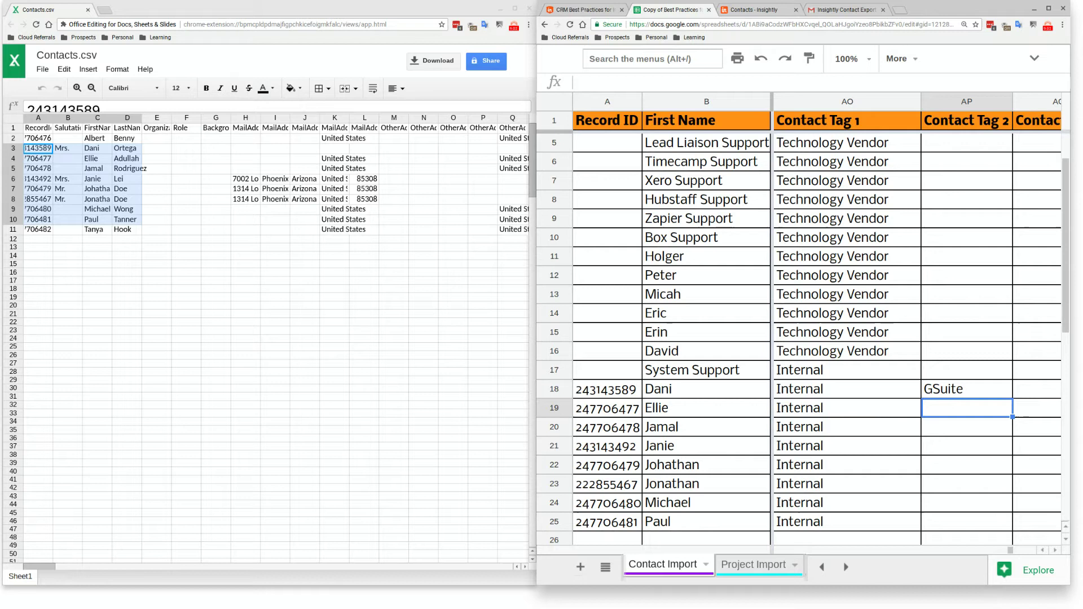
key(Up)
key(Return)
text(Ue)
key(BackSpace)
text(ser)
key(Return)
key(Up)
key(ctrl+c)
key(shift+Down)
key(shift+Down)
key(shift+Down)
key(shift+Down)
key(shift+Down)
key(shift+Down)
key(shift+Down)
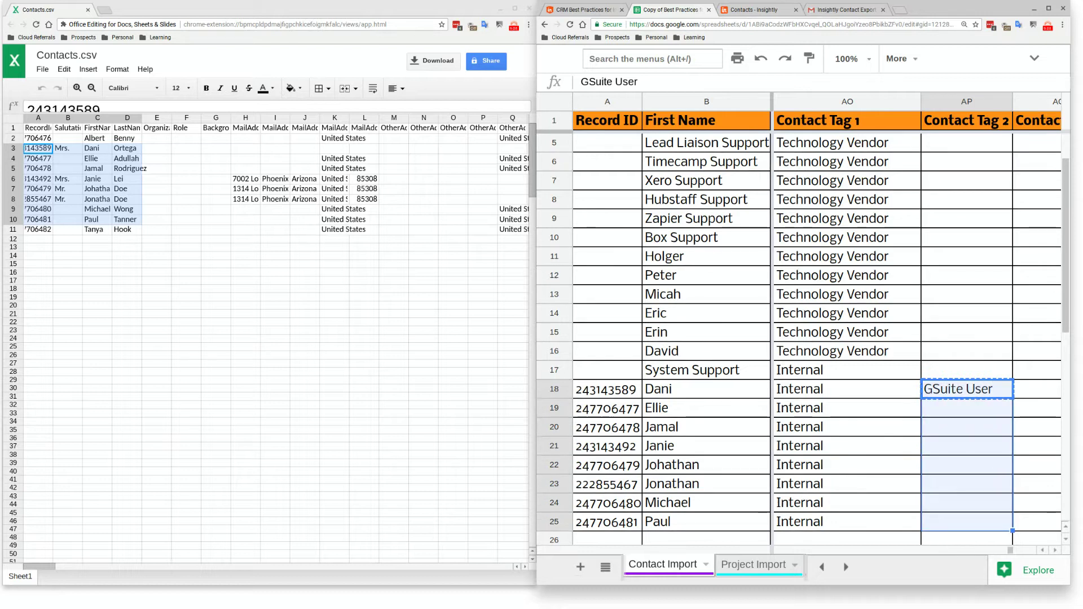
key(ctrl+v)
key(Right)
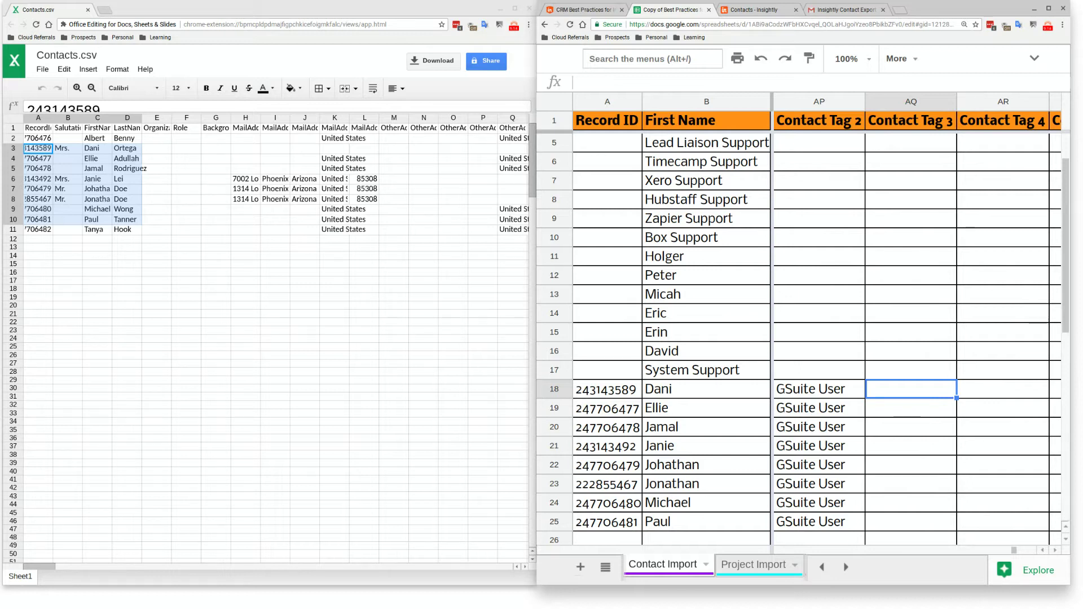
click(912, 392)
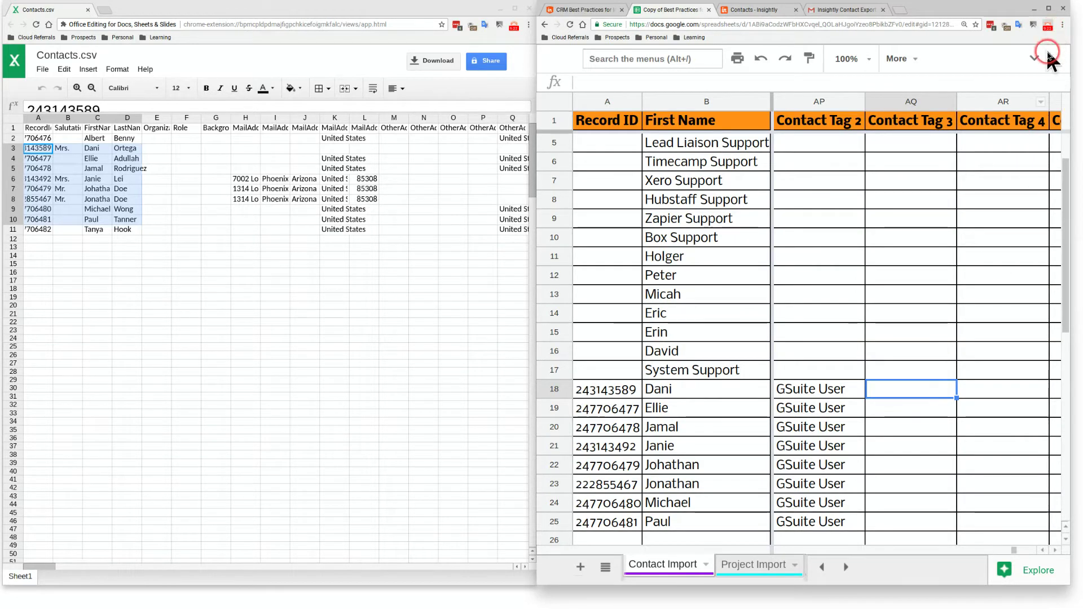
Scroll across Contact Import to review the software tags, then view the Instructions sheet
click(1047, 27)
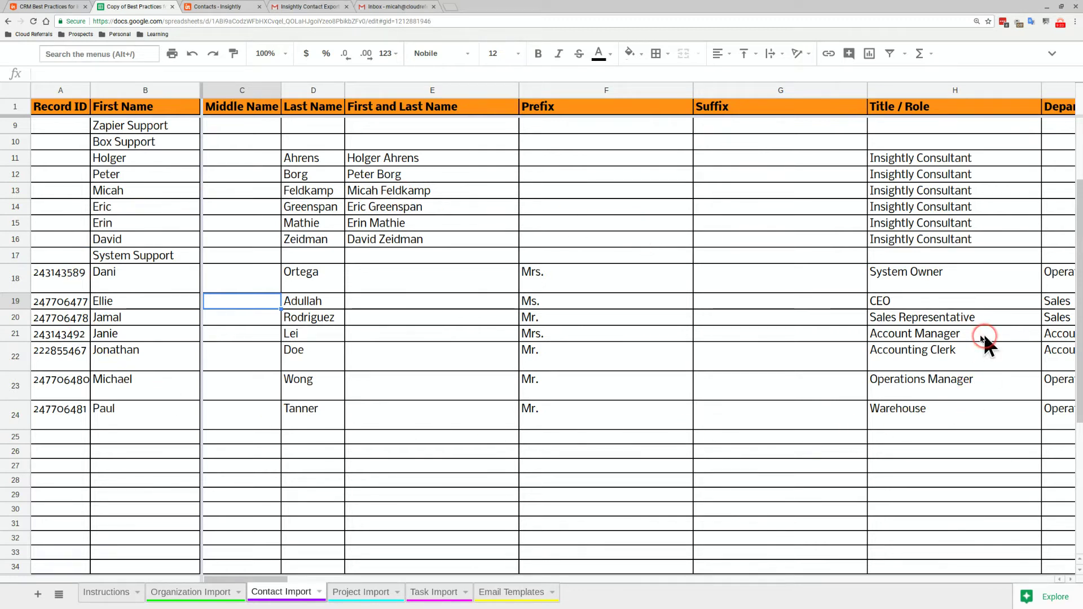
drag(289, 577, 673, 596)
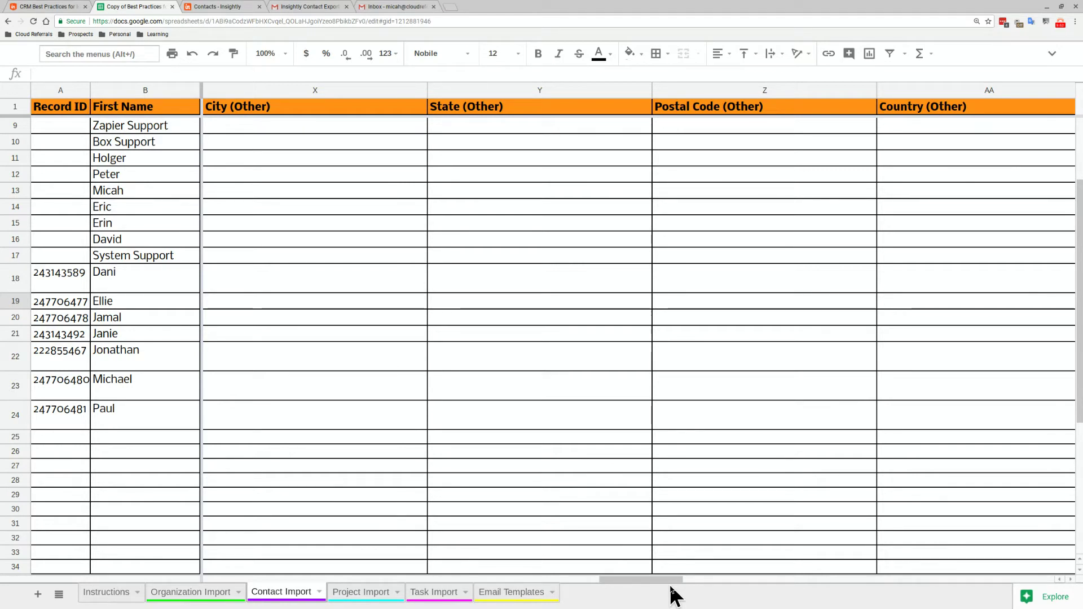
drag(675, 588, 952, 508)
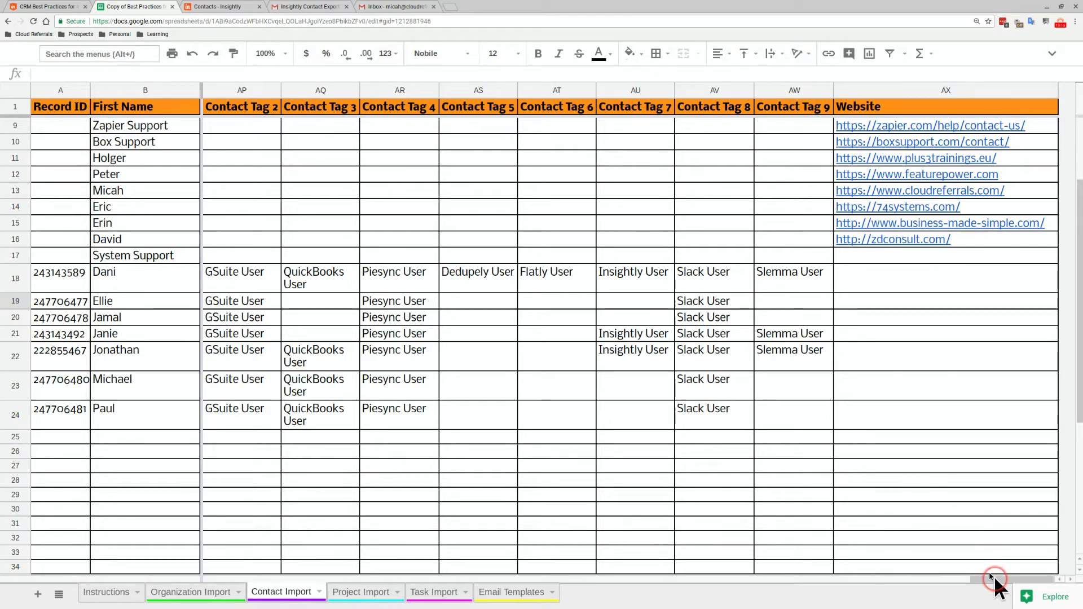
click(114, 595)
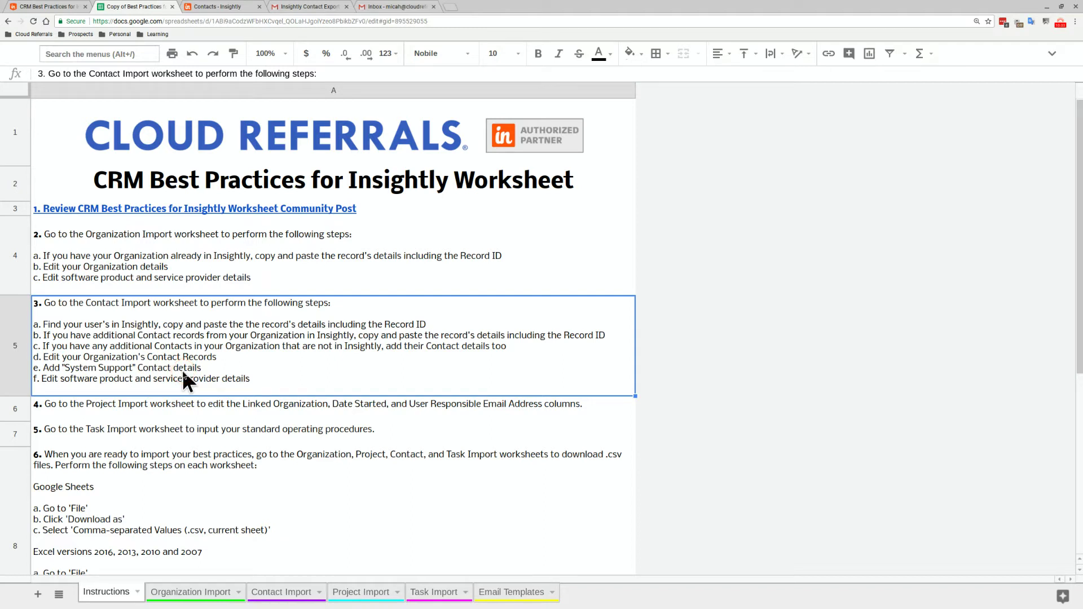
Return to Contact Import and move along row 17 to System Support's Organization Name cell
click(231, 499)
click(269, 598)
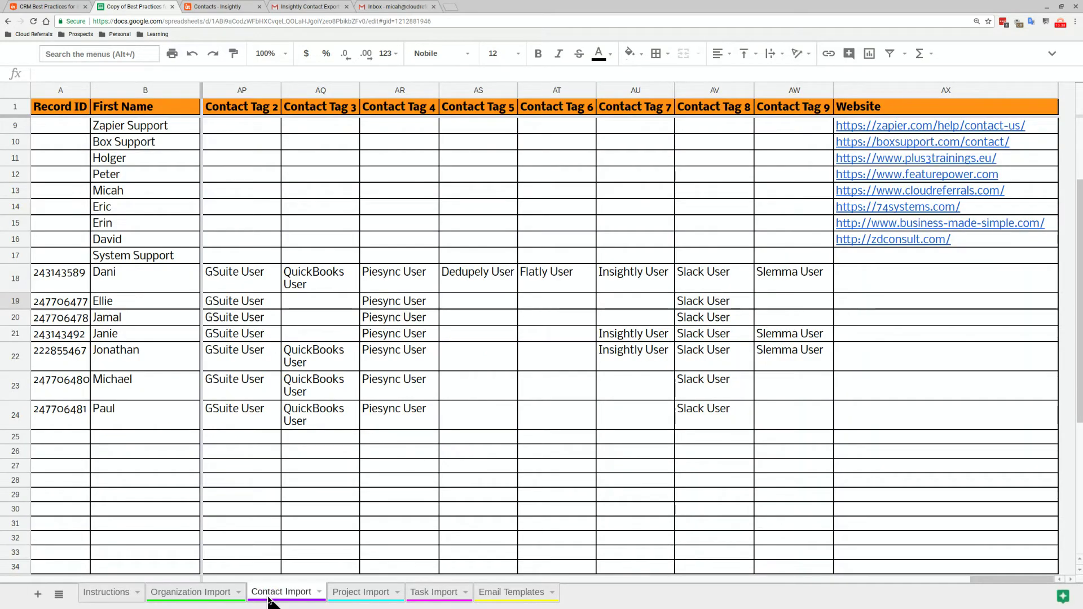
click(261, 596)
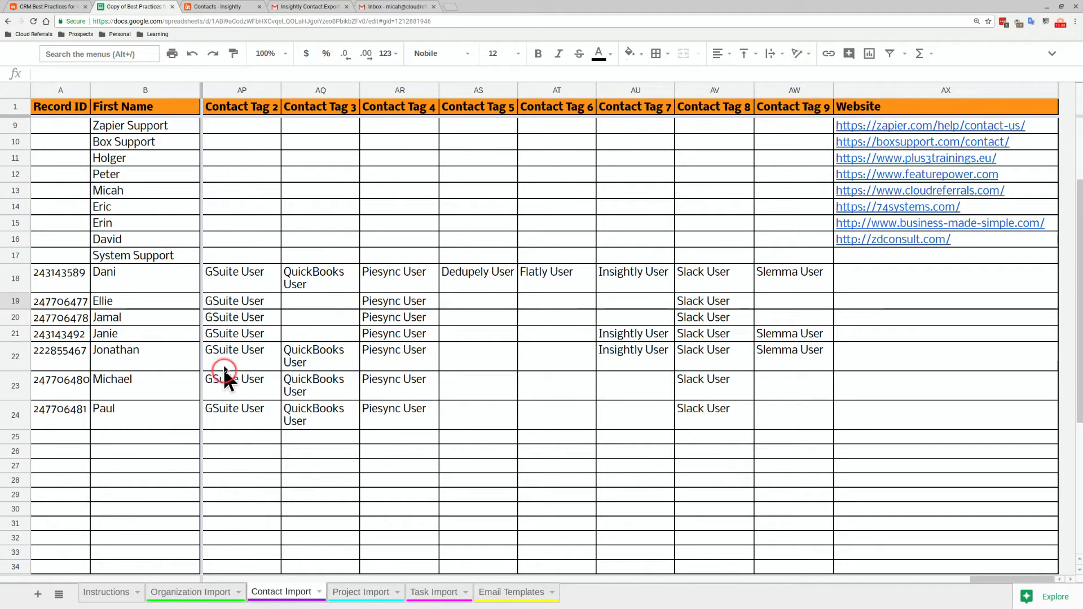
click(195, 280)
click(176, 261)
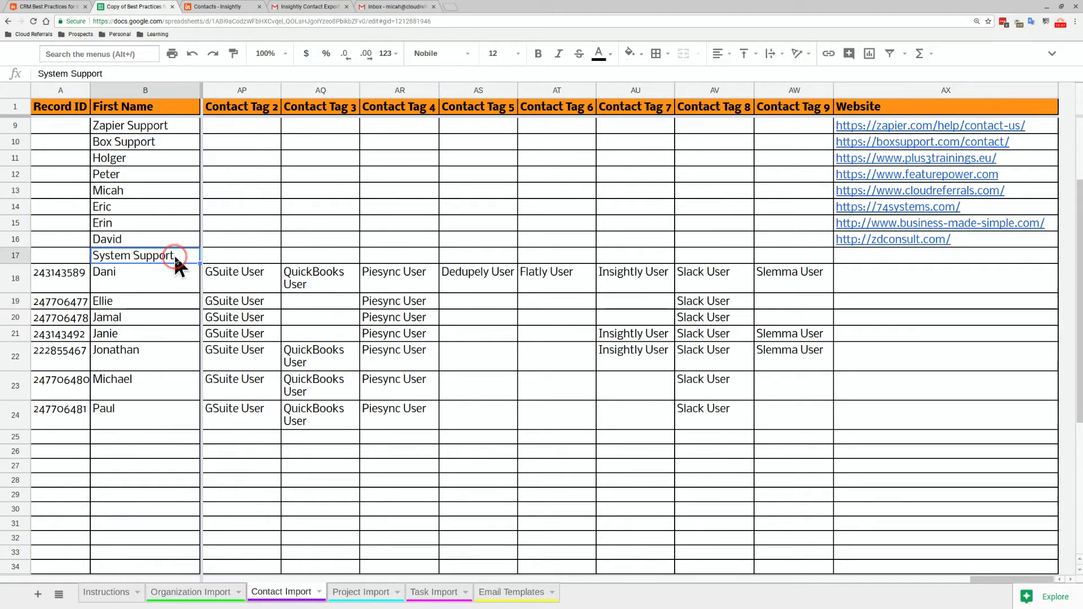
key(Right)
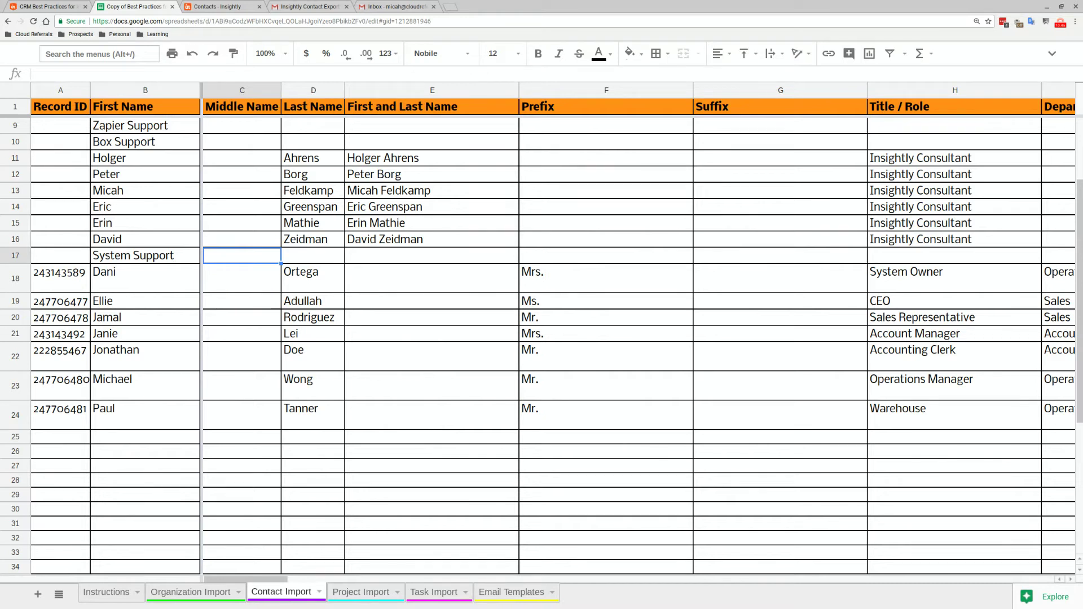
key(Right)
key(Right)
key(Right)
key(Right)
key(Right)
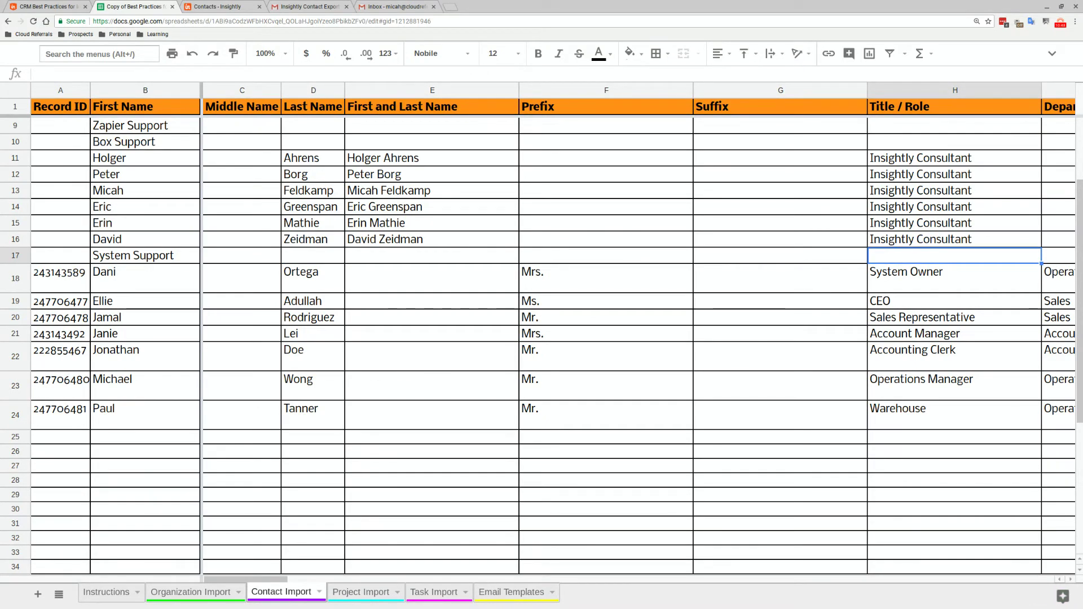
key(Down)
key(Up)
key(Right)
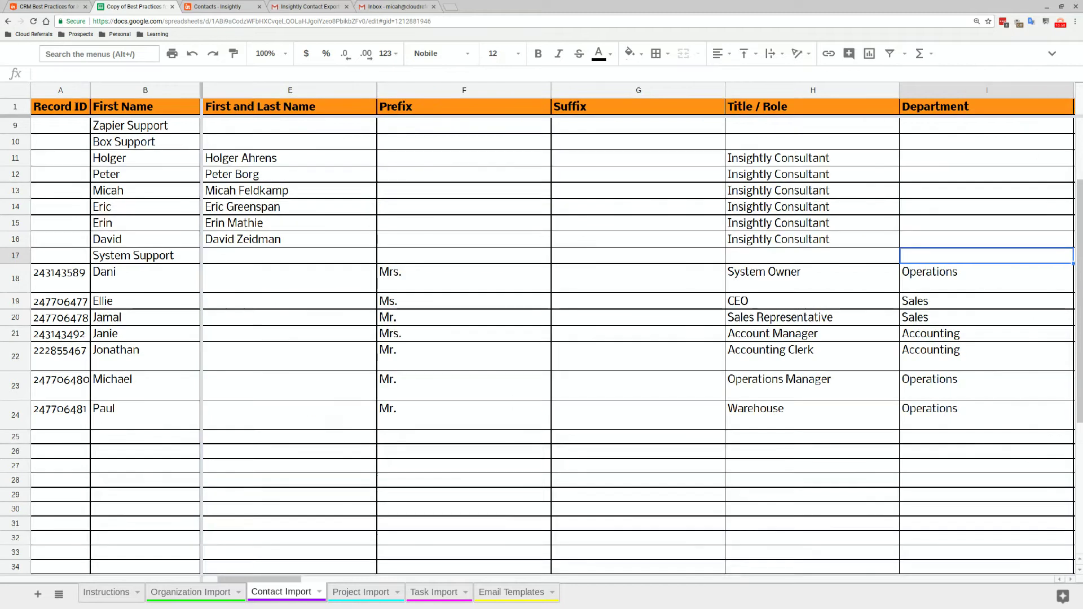
key(Right)
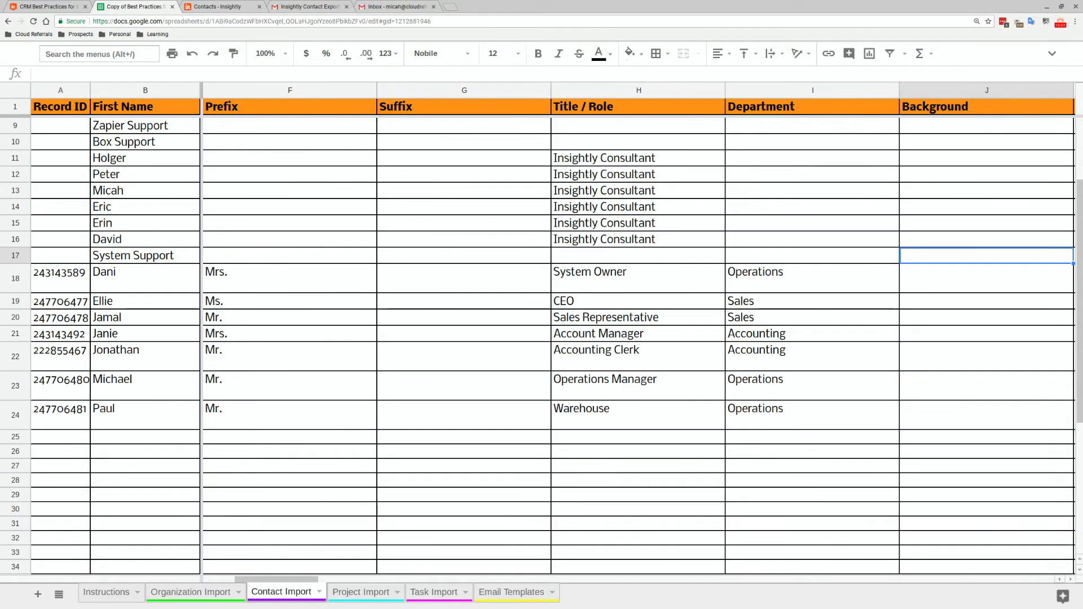
key(Right)
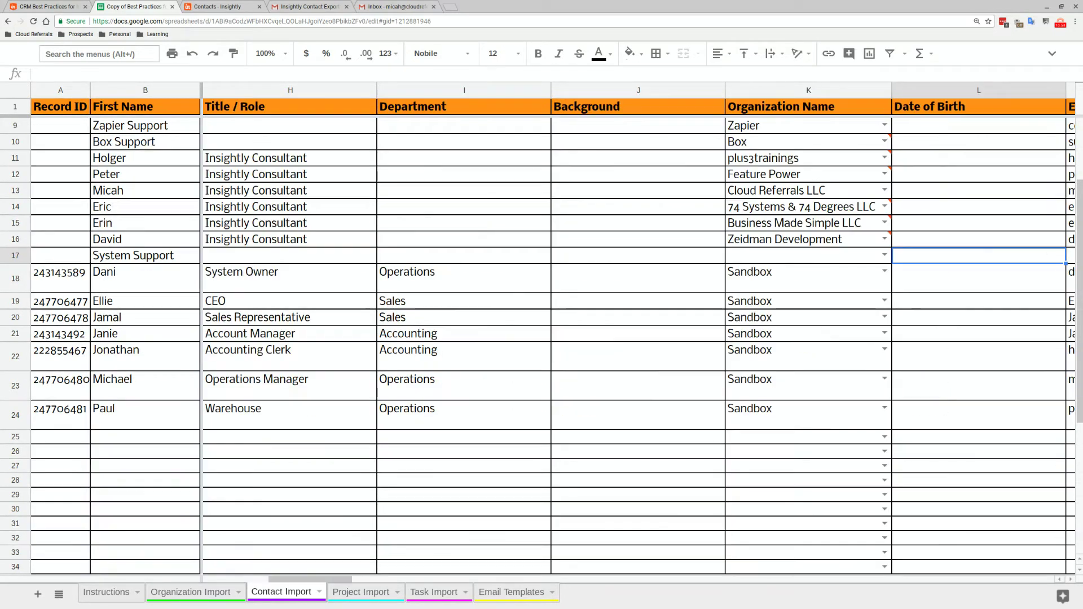
Set System Support's Organization Name to Sandbox
key(Return)
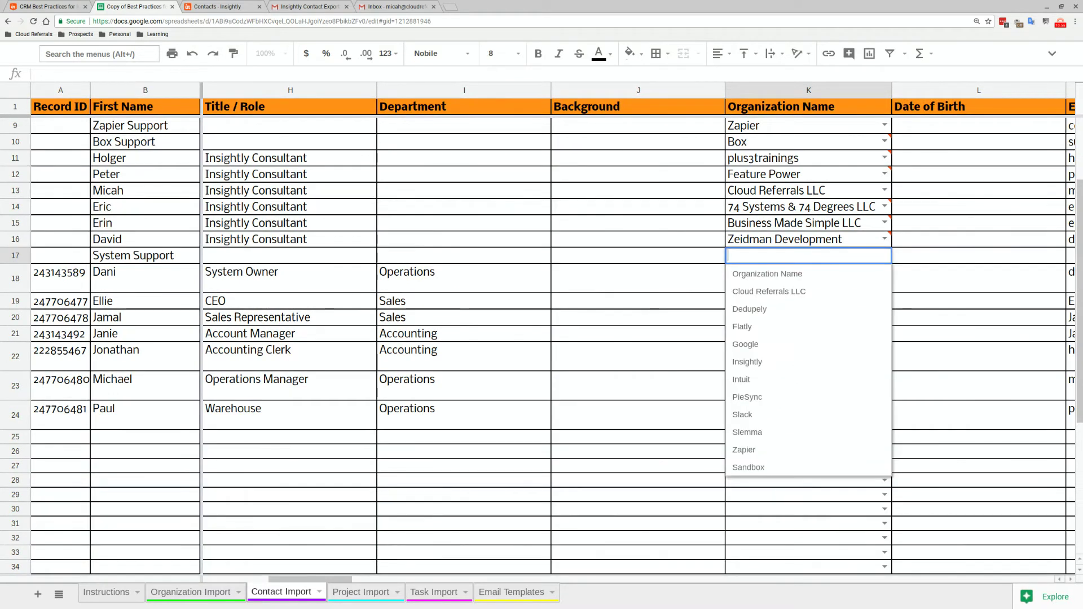
text(sand)
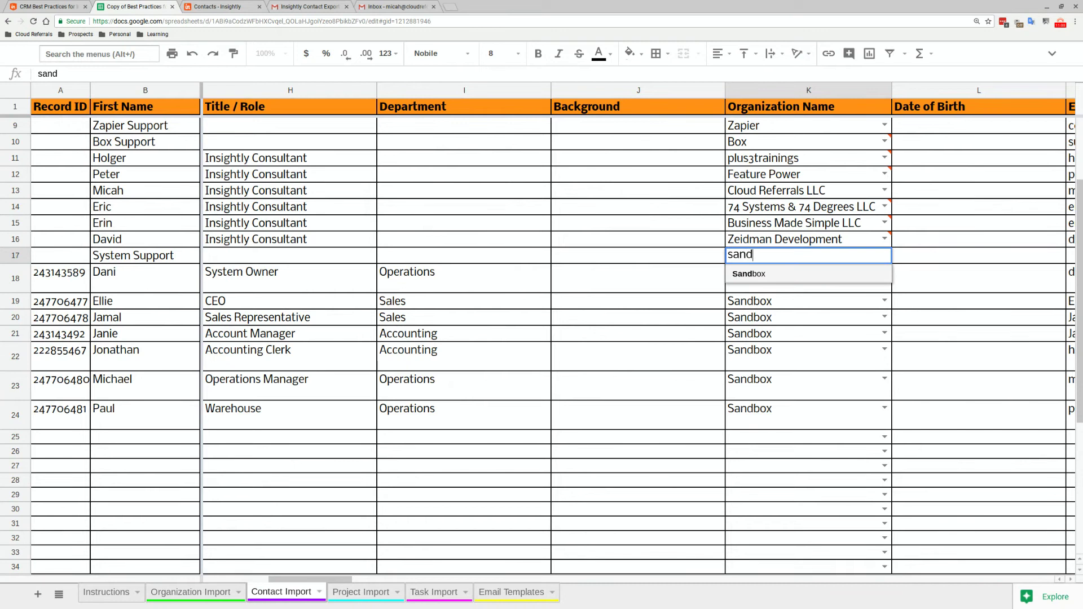
key(Return)
Enter System Support's sandboxone.net support email address in M17
key(Up)
key(Right)
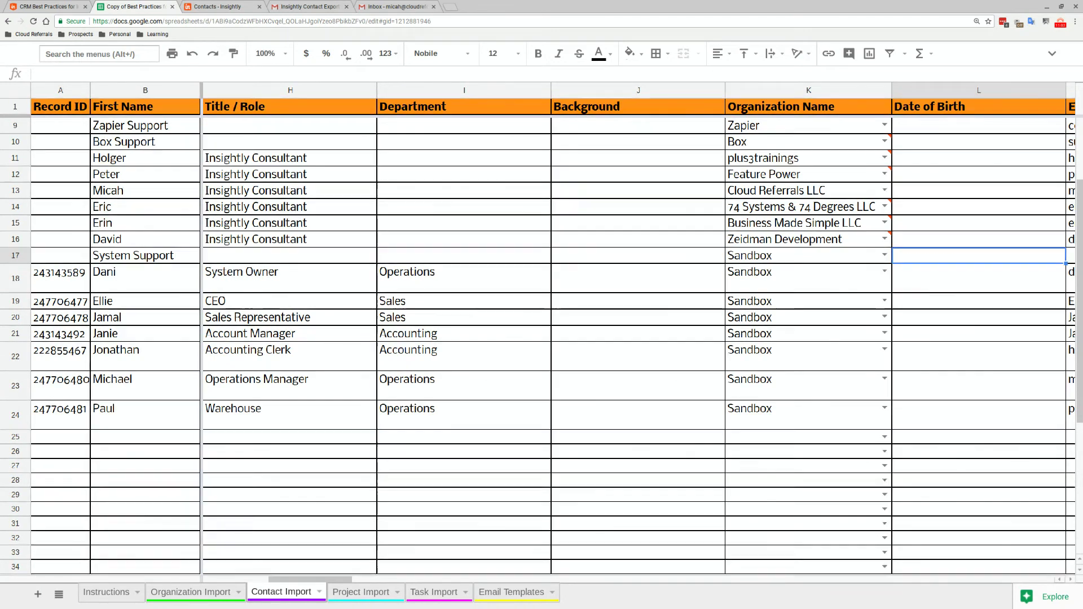
key(Right)
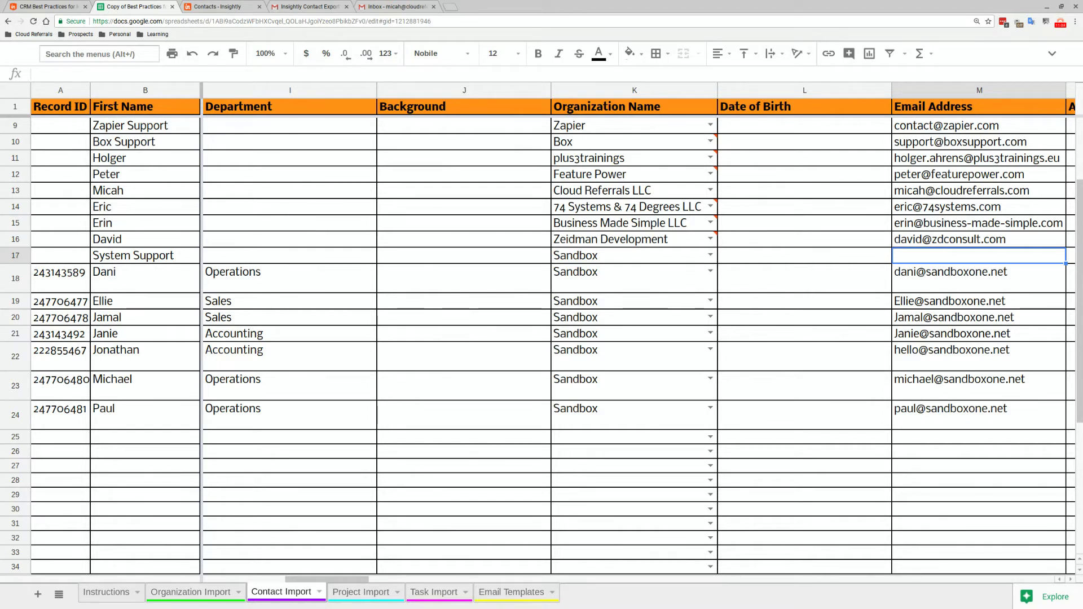
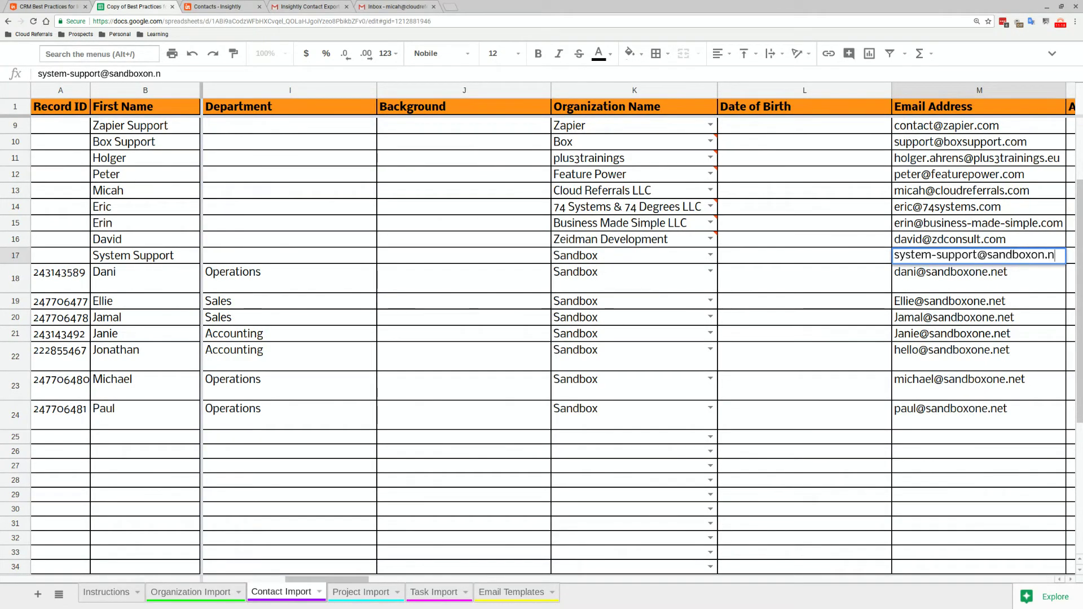
key(Tab)
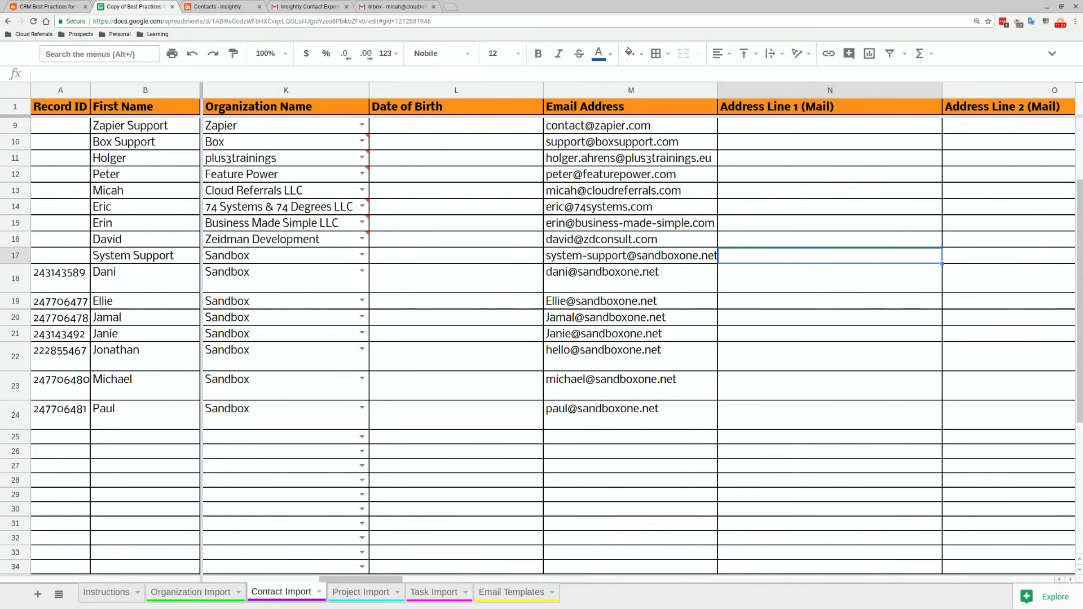
key(Tab)
key(Tab)
key(Tab)
key(Tab)
key(Tab)
key(Tab)
key(Tab)
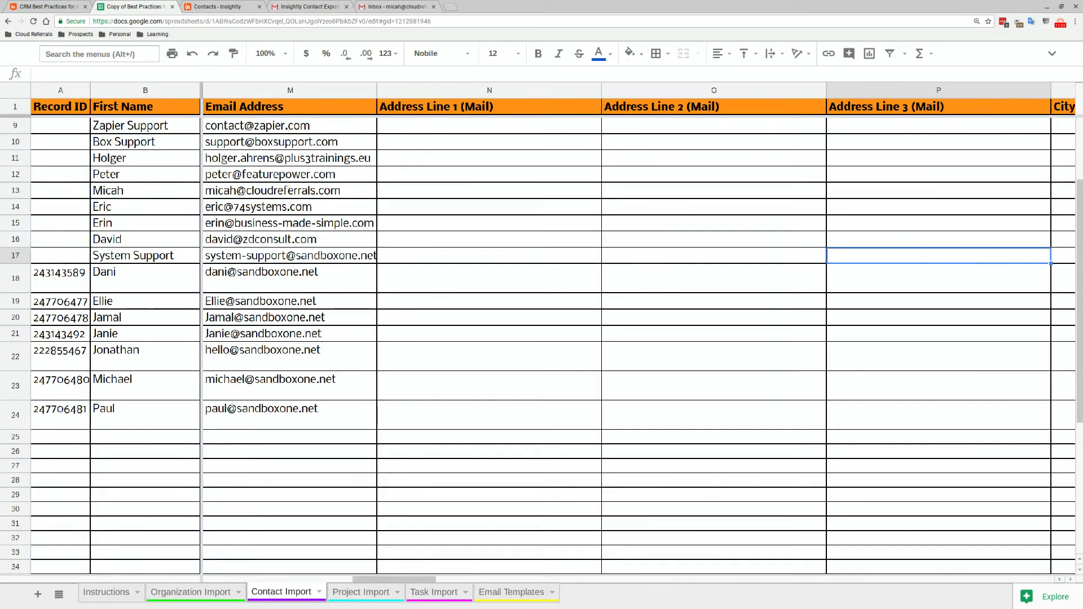
key(Tab)
key(Tab)
key(Tab)
key(Tab)
key(Tab)
key(Tab)
key(Tab)
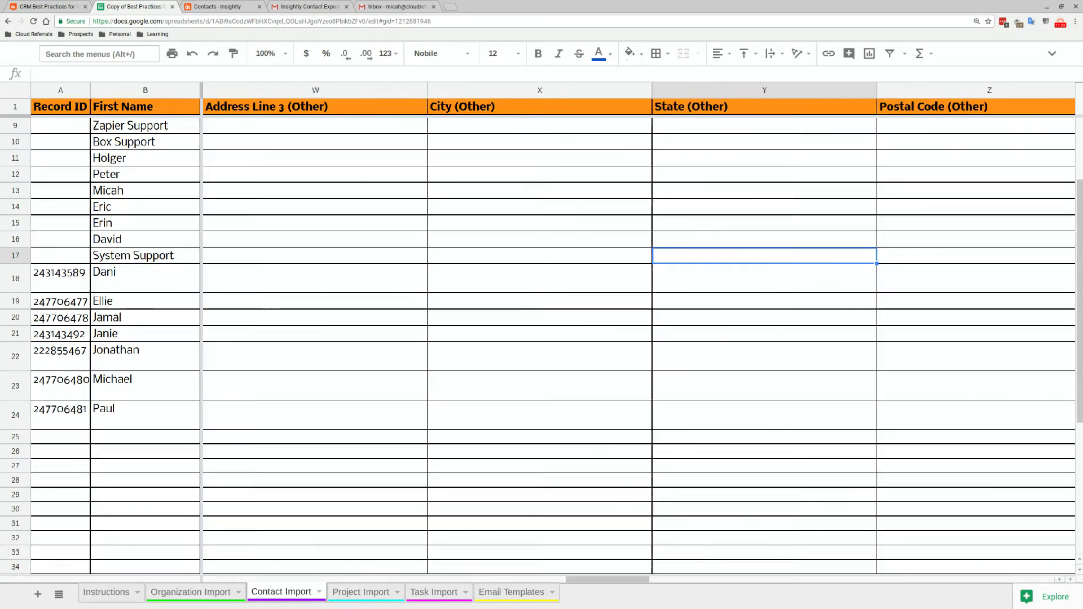
key(Tab)
key(Tab)
key(Tab)
key(Tab)
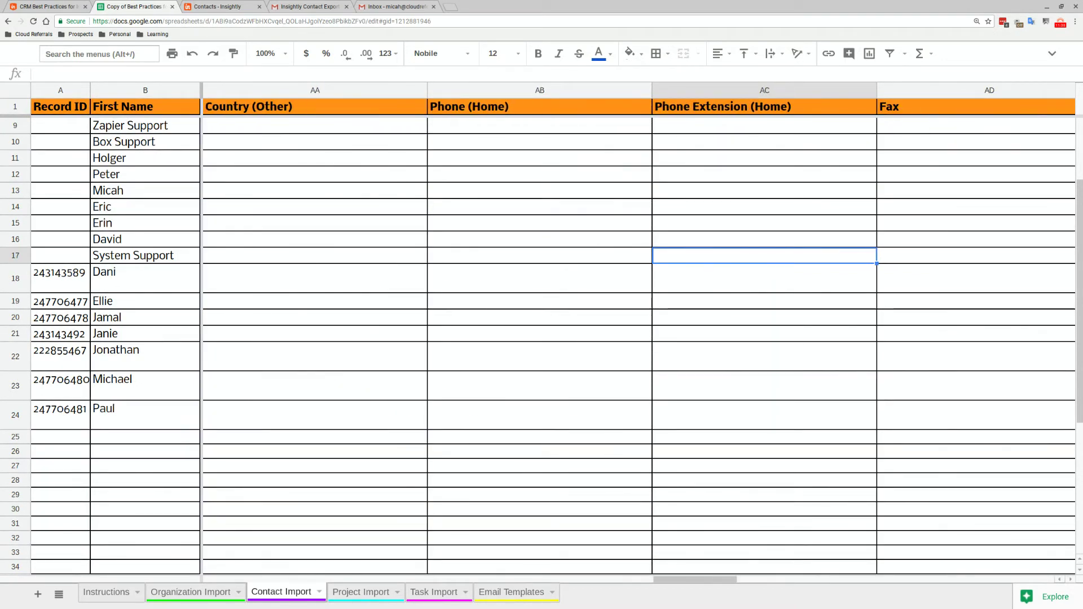
key(Tab)
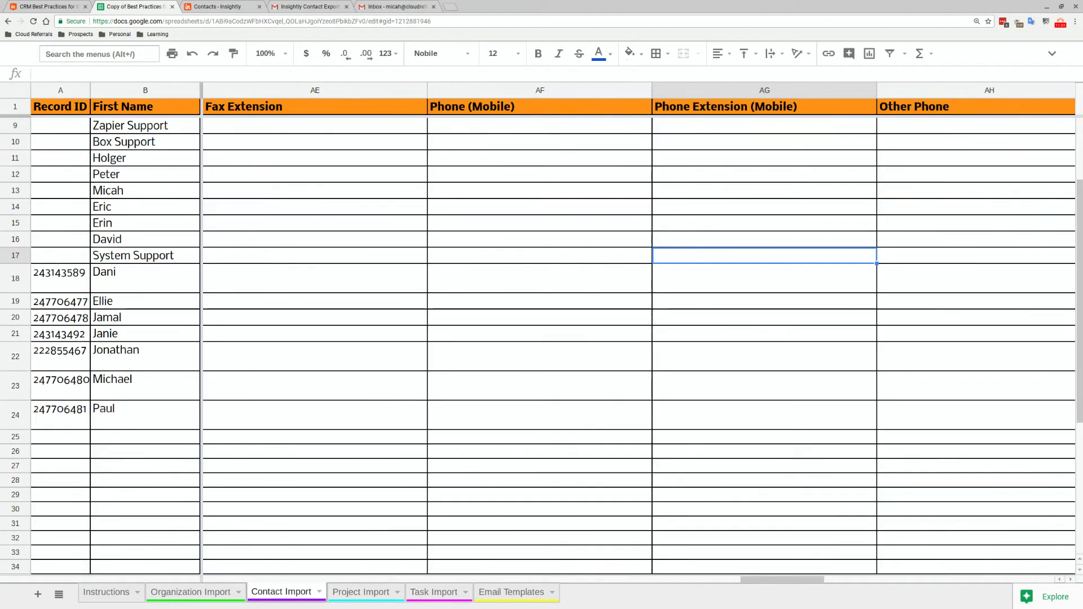
key(Tab)
text(555)
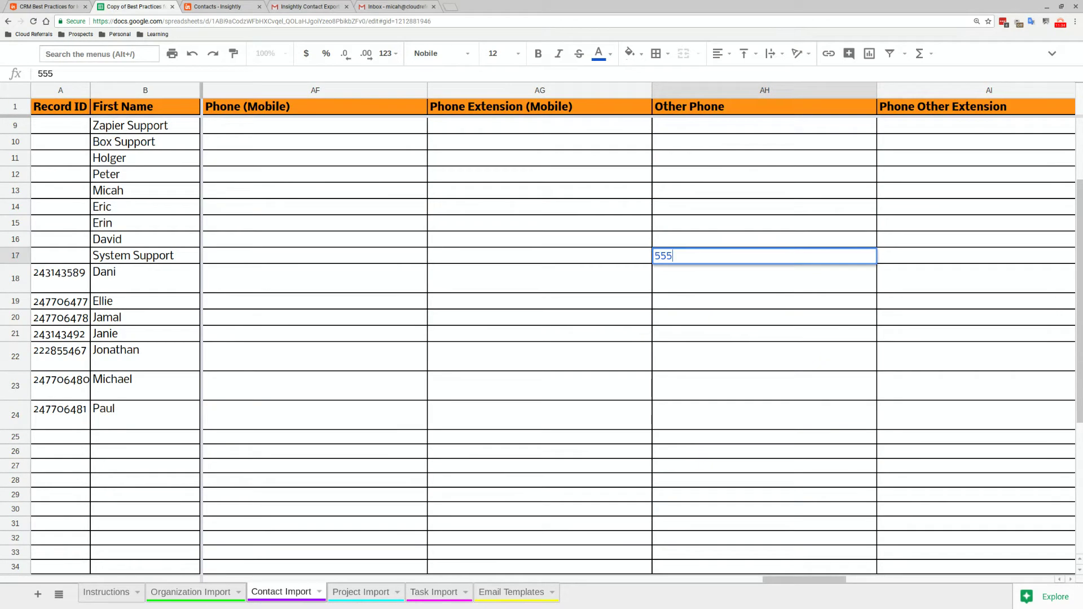
text(-555)
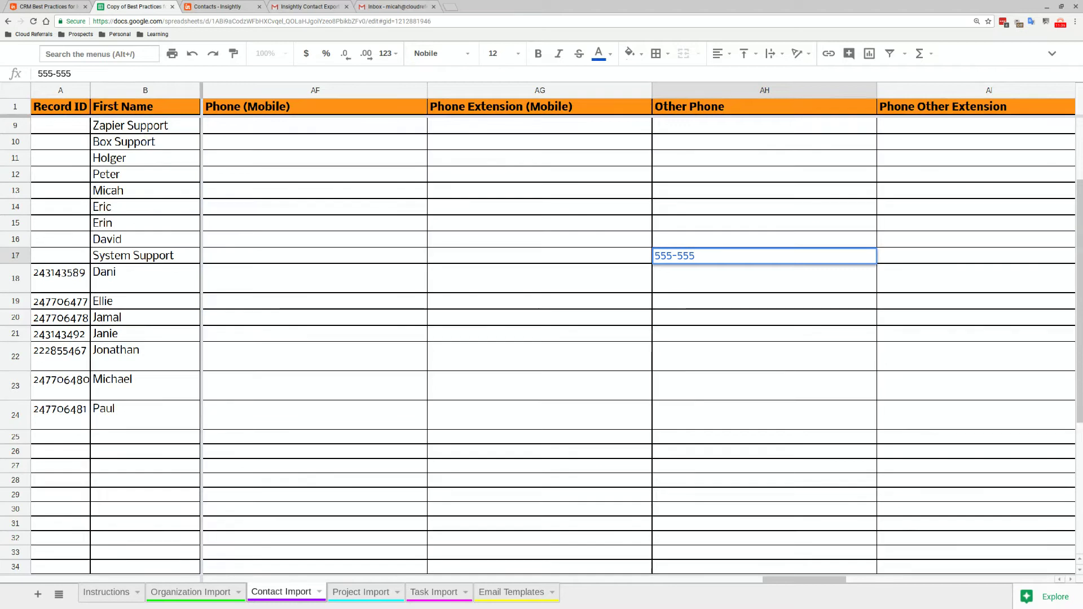
text(-5555)
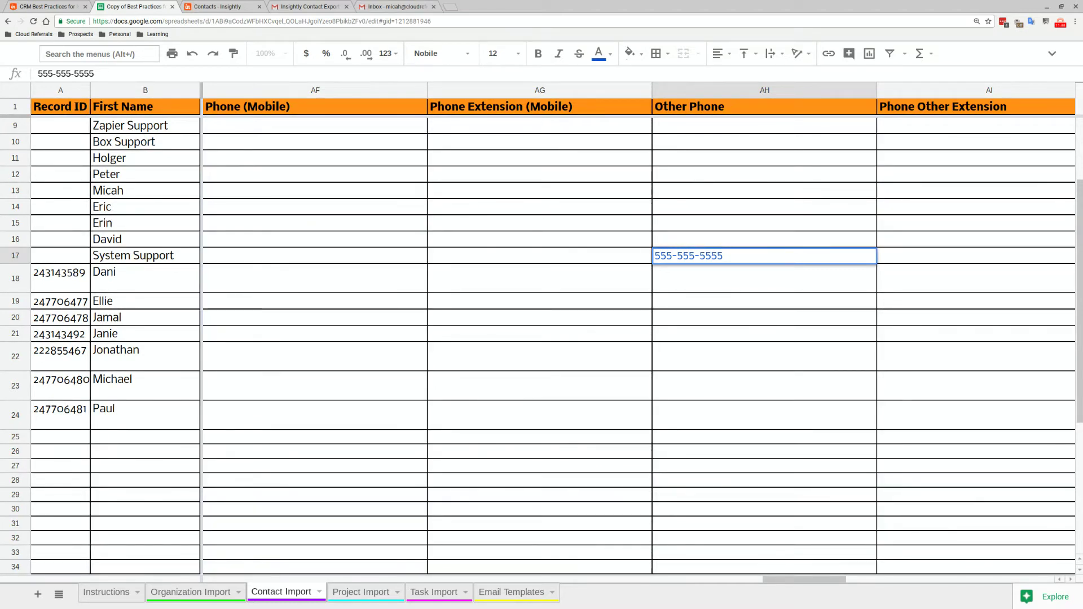
key(Tab)
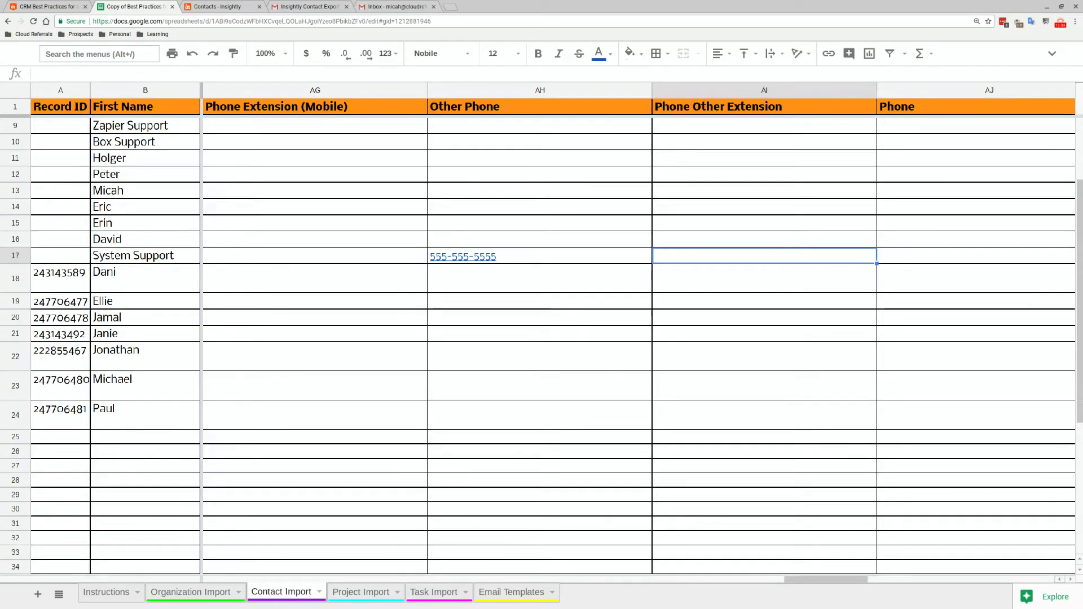
key(Left)
key(Left)
key(Left)
key(Left)
key(Left)
key(Left)
key(Left)
key(Left)
key(Left)
key(Left)
Put the sandboxone.net/resource-center link in System Support's Background cell, then view Instructions
key(Left)
key(Left)
key(Left)
key(Left)
key(Left)
key(Left)
key(Left)
key(Left)
key(Left)
key(Left)
key(Left)
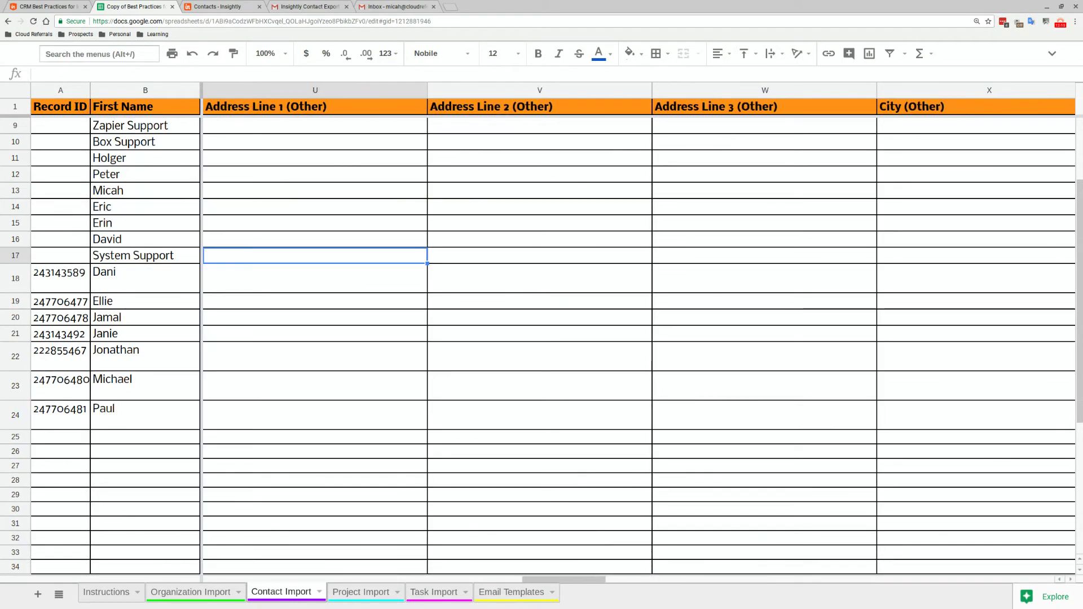
key(Left)
key(Left)
key(Left)
key(Left)
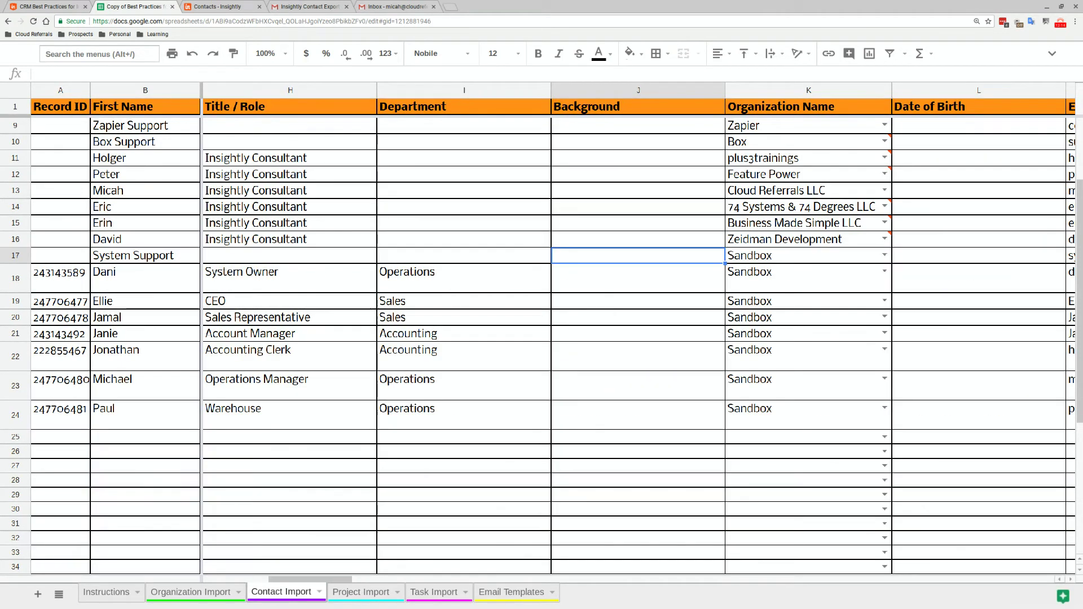
text(h)
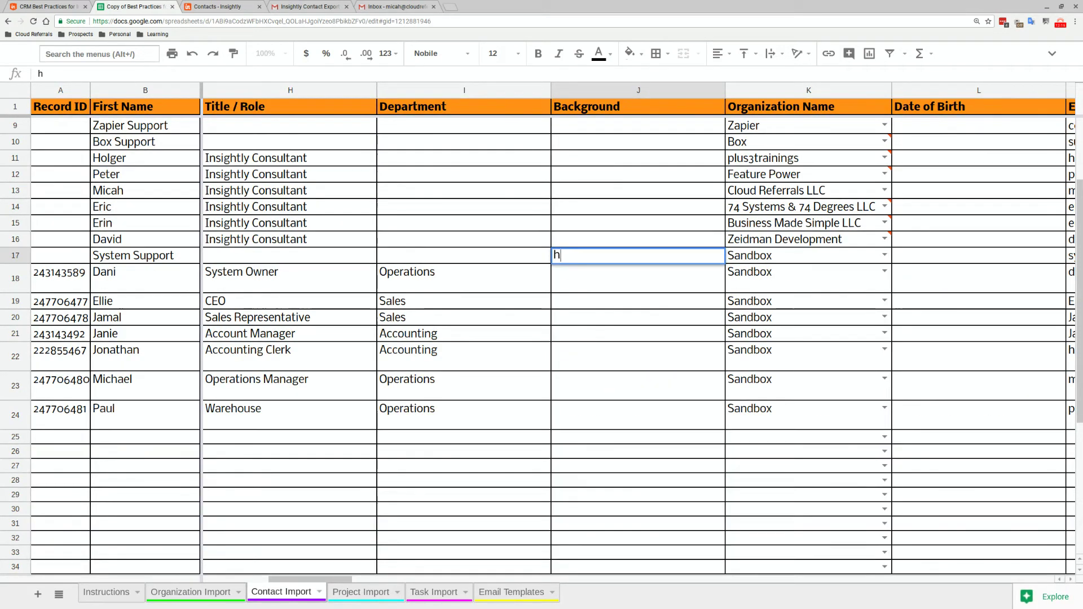
text(tttps://sandboxo)
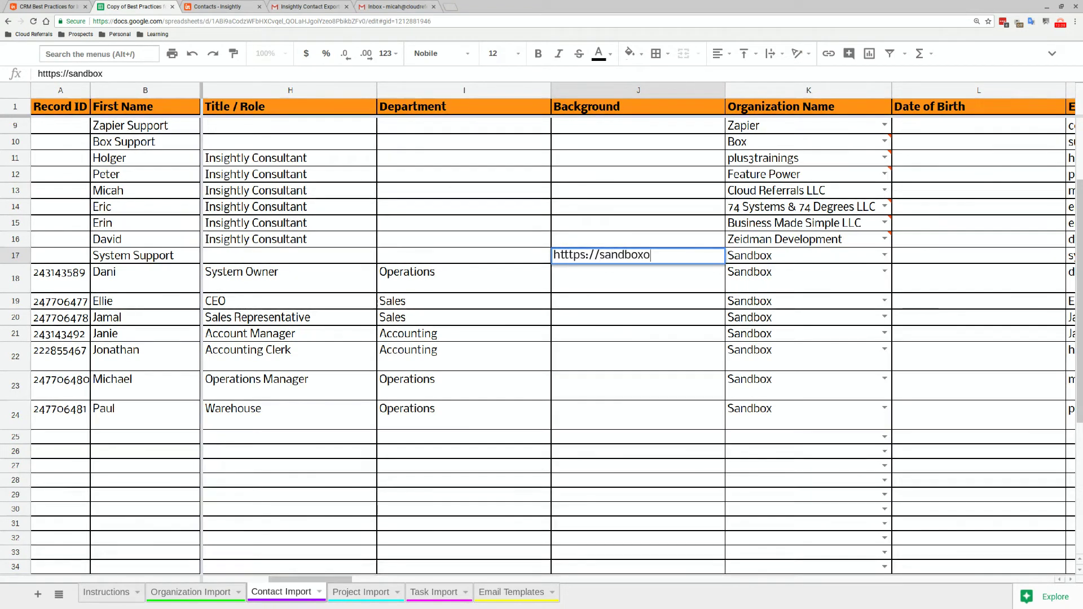
text(ne.net/)
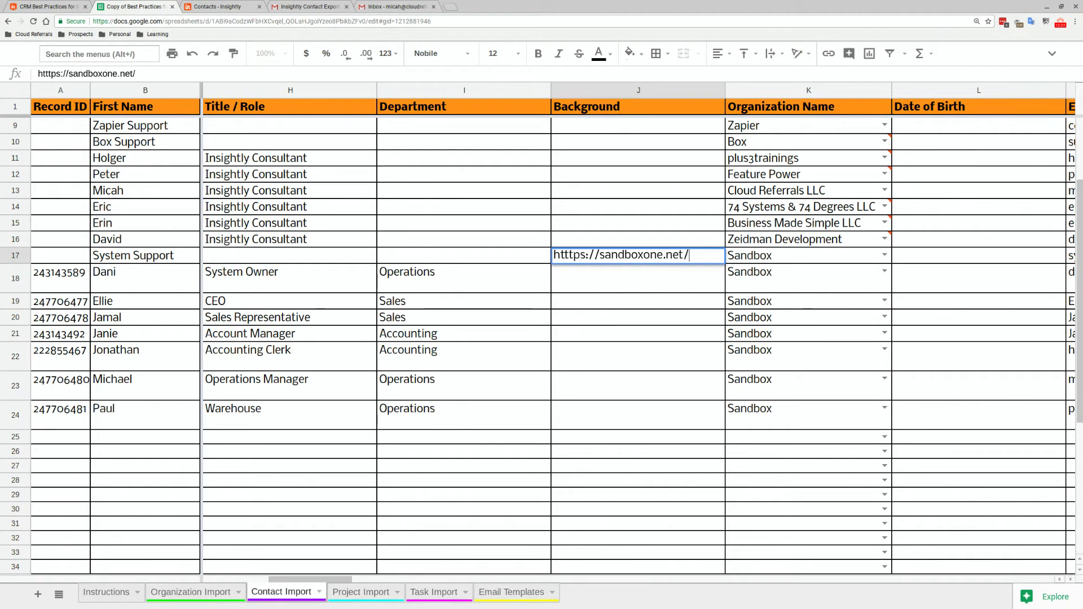
text(resource-center)
key(Return)
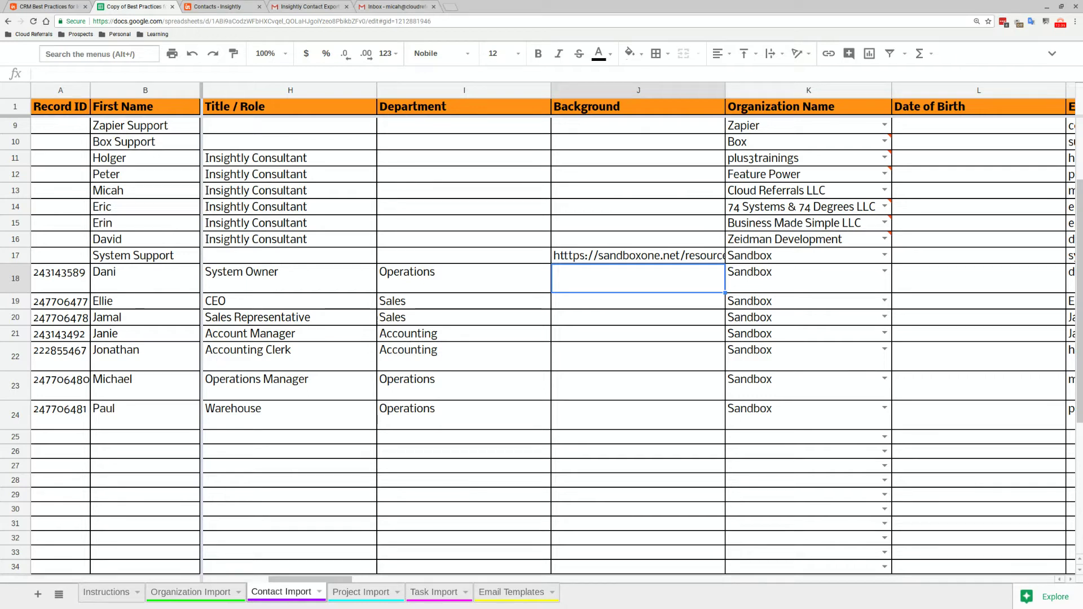
click(109, 592)
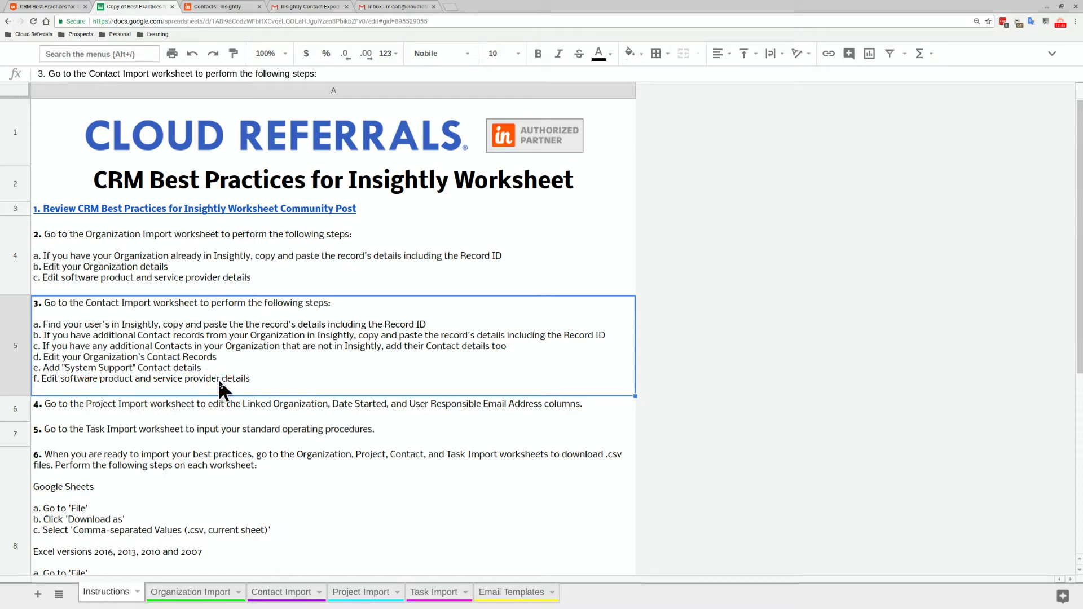
Return to Contact Import and scroll to review the vendor support contacts' emails
click(265, 592)
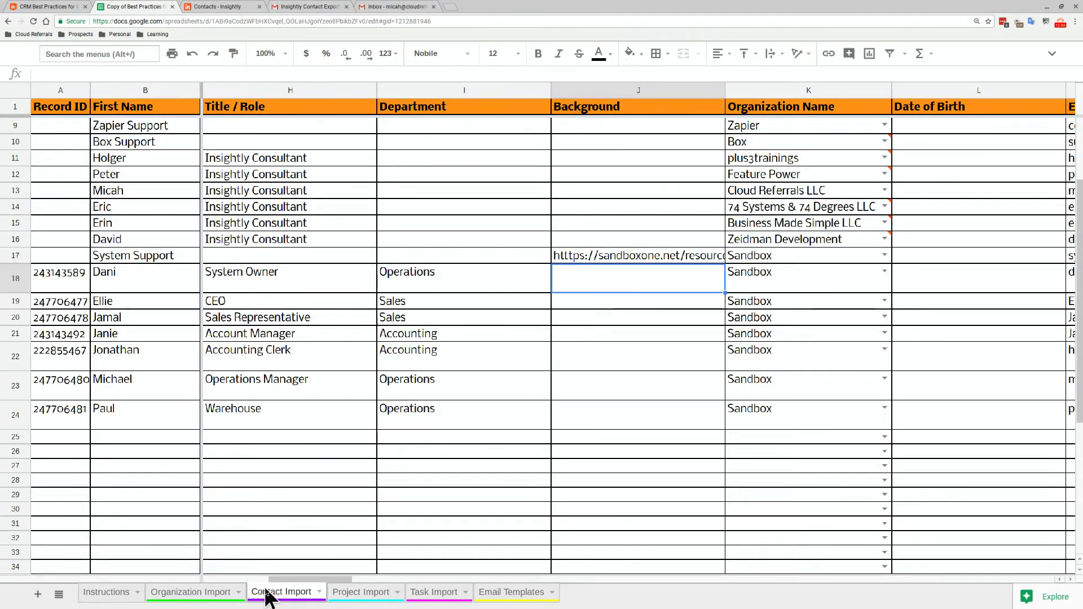
scroll(317, 457, up, 5)
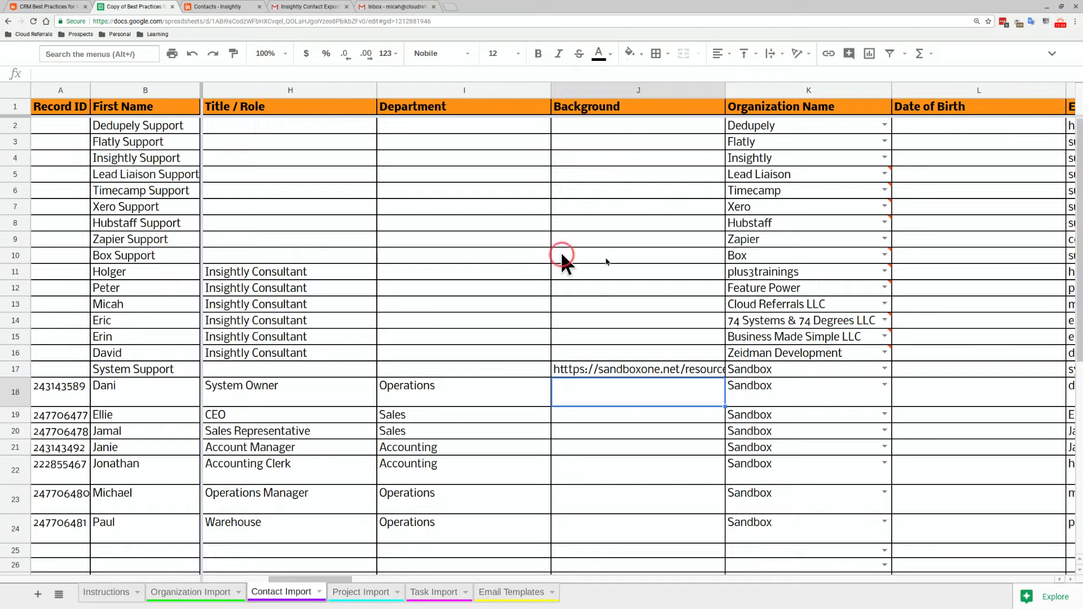
scroll(916, 248, right, 1)
click(917, 242)
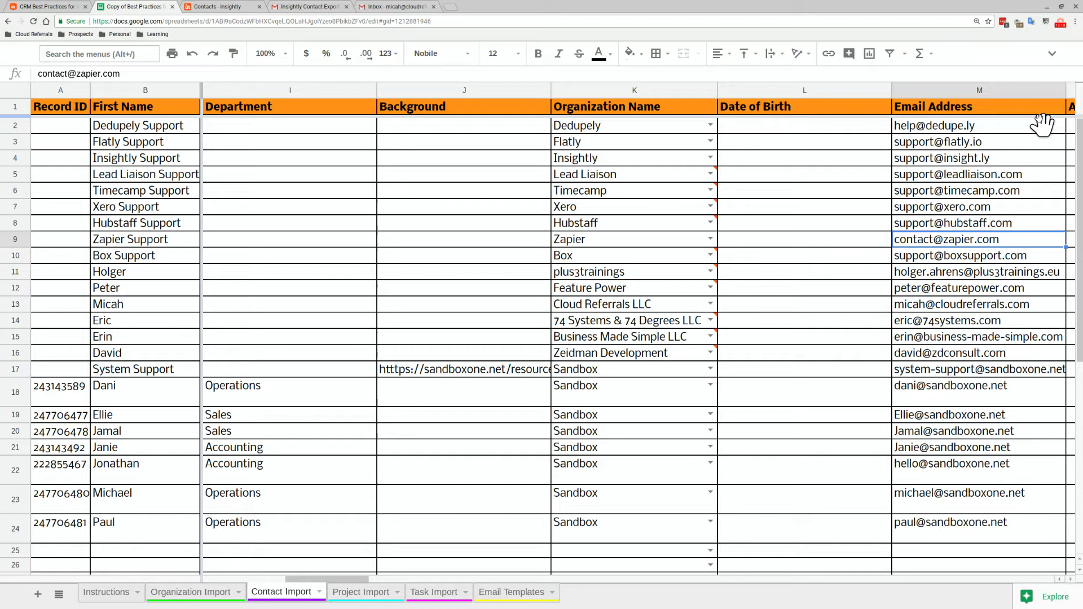
click(807, 260)
Select and delete the extra contact rows, Lead Liaison Support through David
click(11, 177)
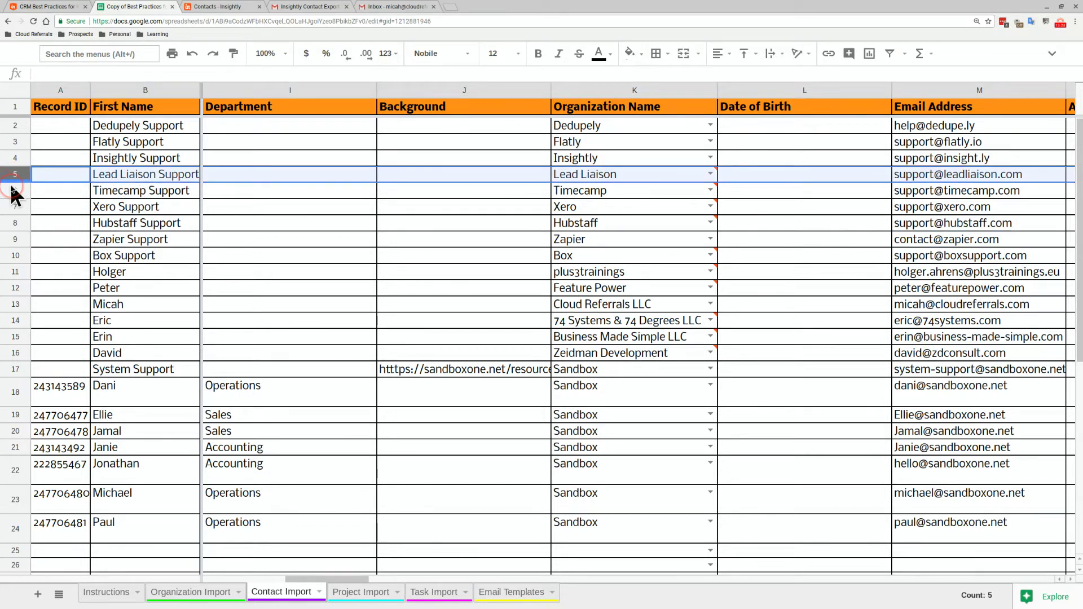
click(14, 191)
shift+click(15, 175)
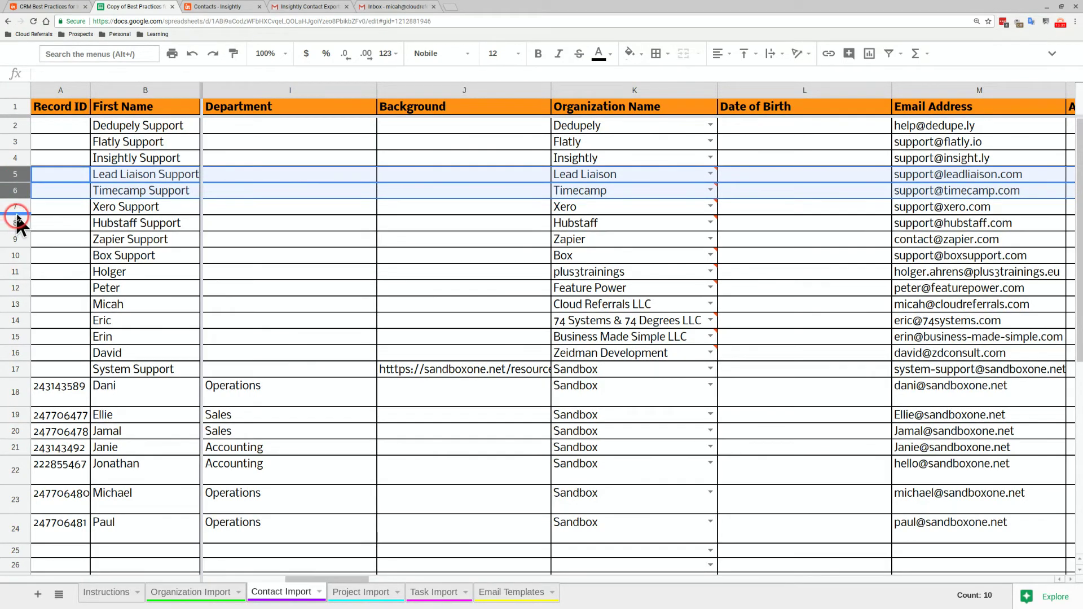
shift+click(15, 210)
shift+click(15, 224)
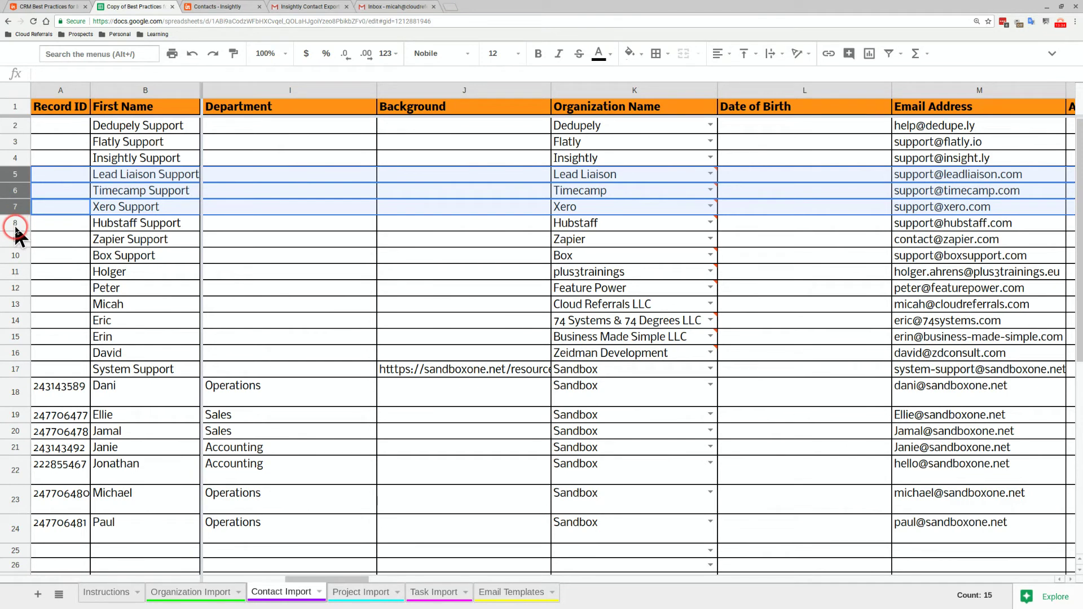
shift+click(15, 257)
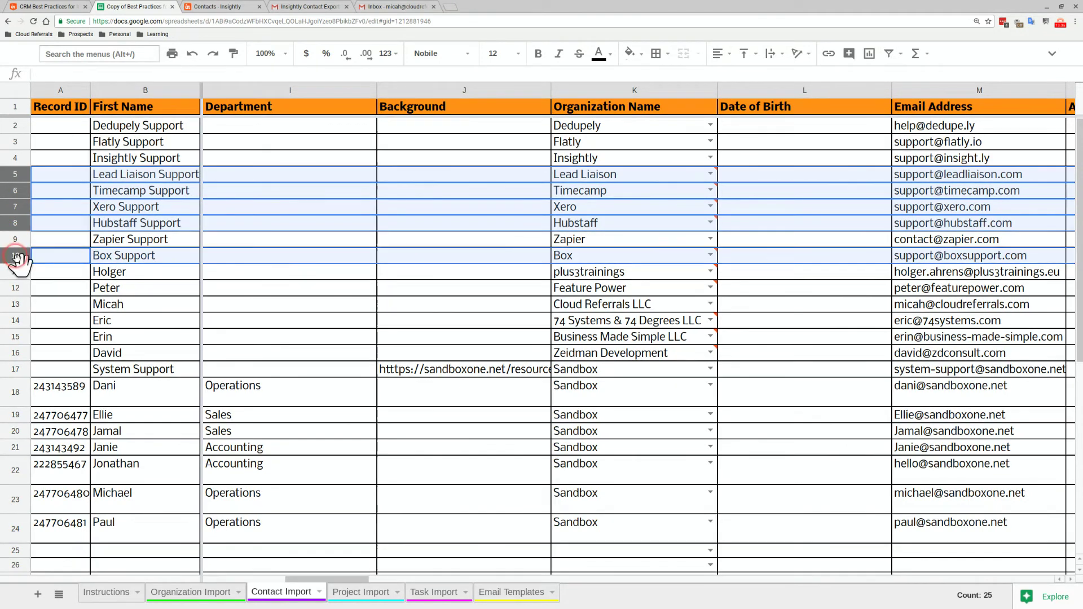
shift+click(15, 273)
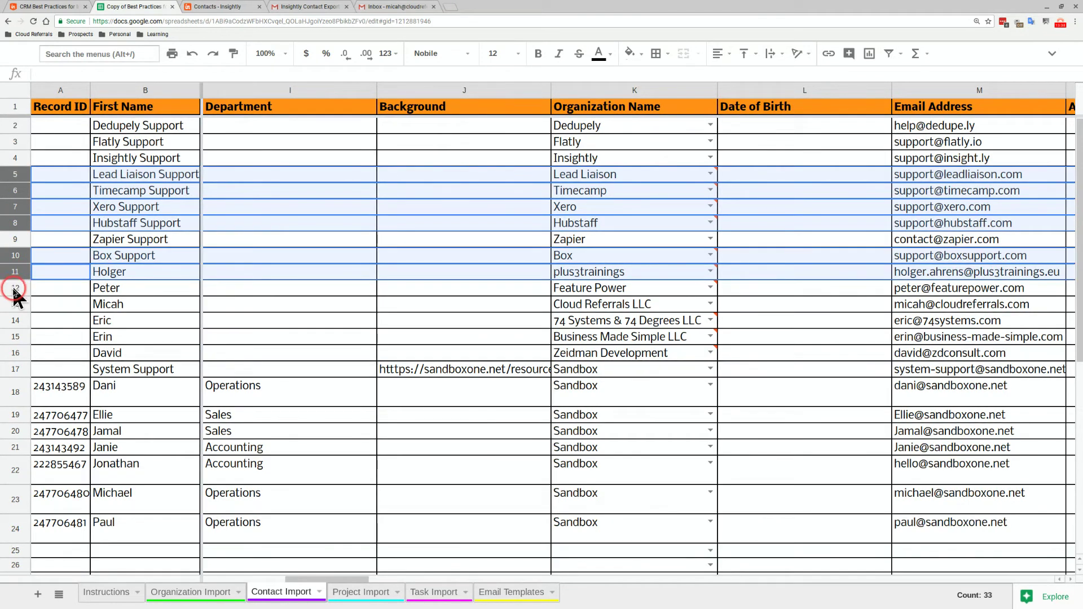
ctrl+click(15, 289)
ctrl+click(15, 321)
ctrl+click(16, 339)
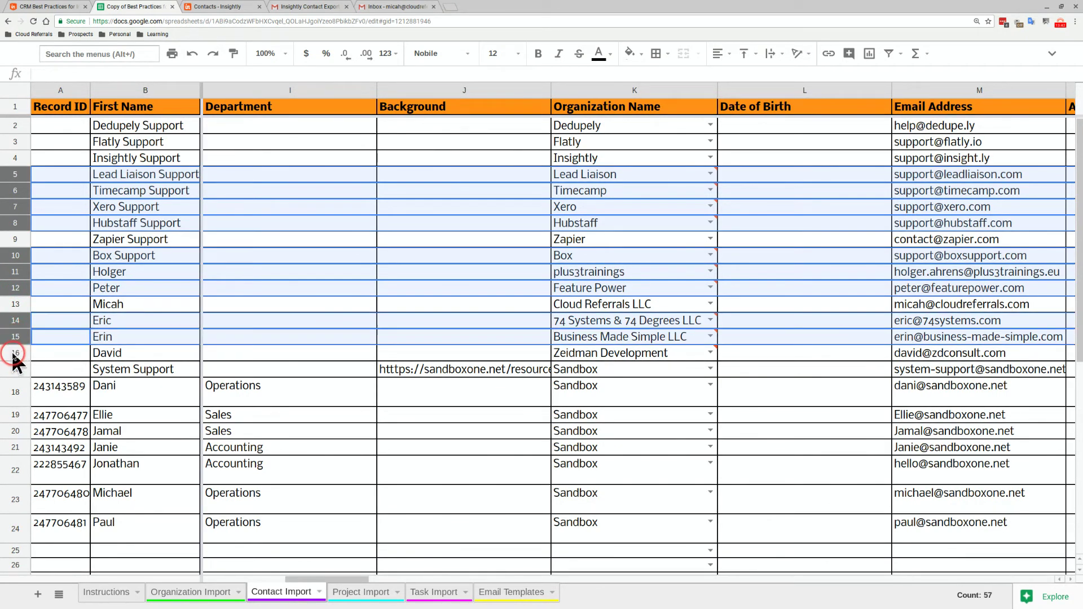
ctrl+click(15, 354)
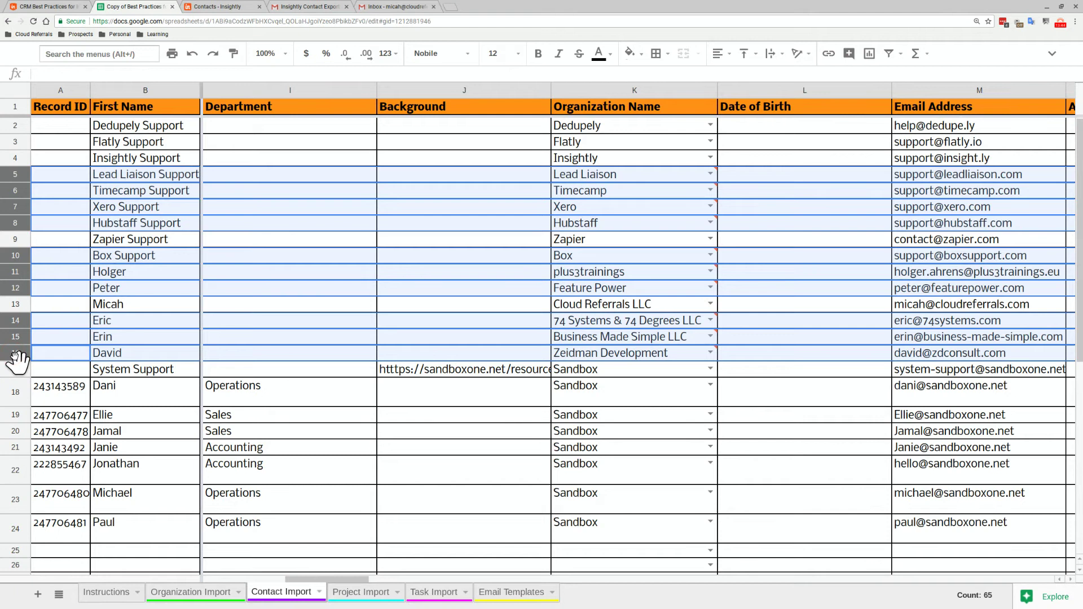
click(15, 321)
right_click(15, 327)
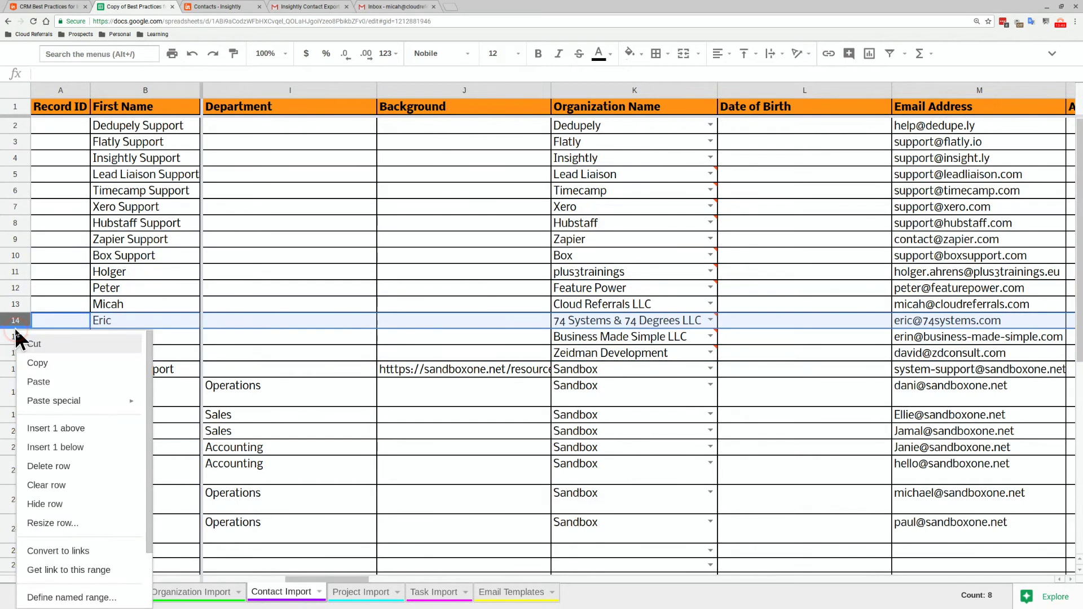
click(13, 331)
Check the remaining Technology Vendor tags in column AO, then view the Instructions sheet
click(613, 307)
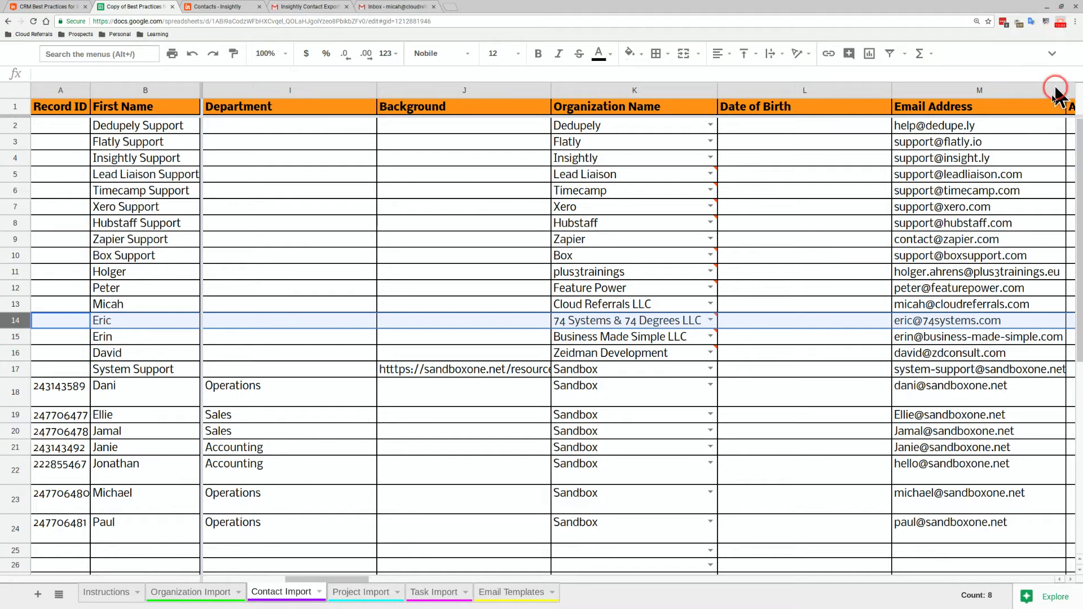
click(951, 202)
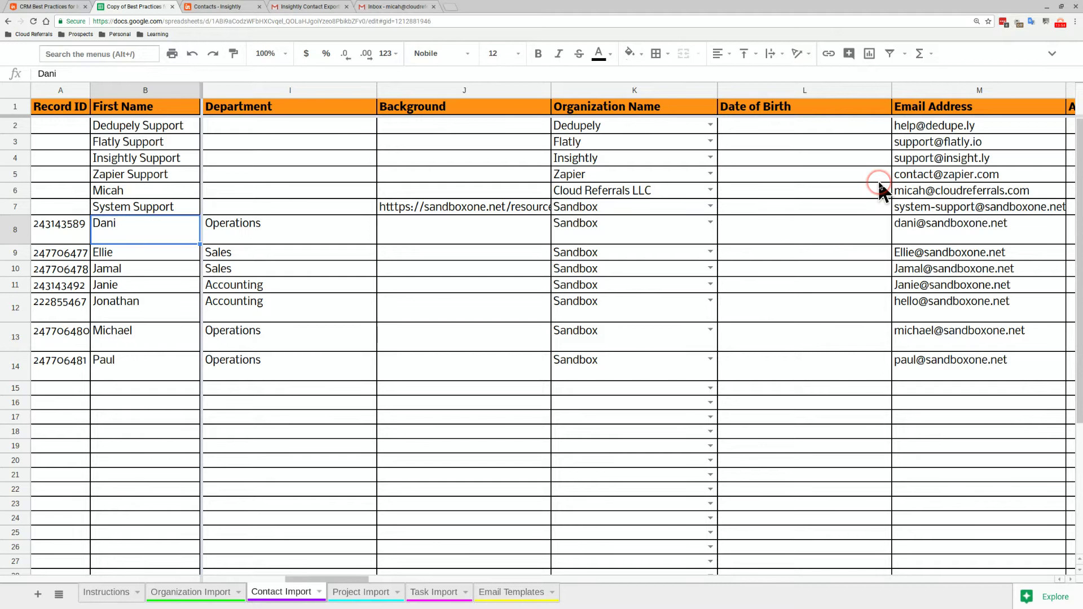
click(936, 197)
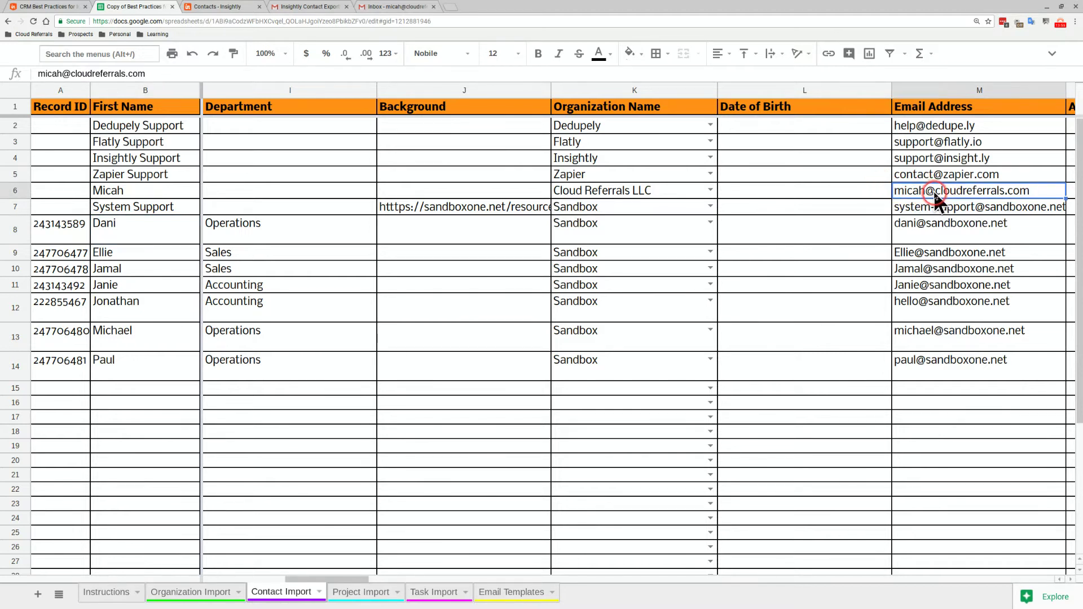
key(Right)
key(Right)
key(Right)
key(Right)
key(Right)
key(Right)
key(Right)
key(Right)
key(Right)
key(Right)
key(Right)
key(Right)
key(Right)
key(Right)
key(Right)
key(Right)
key(Right)
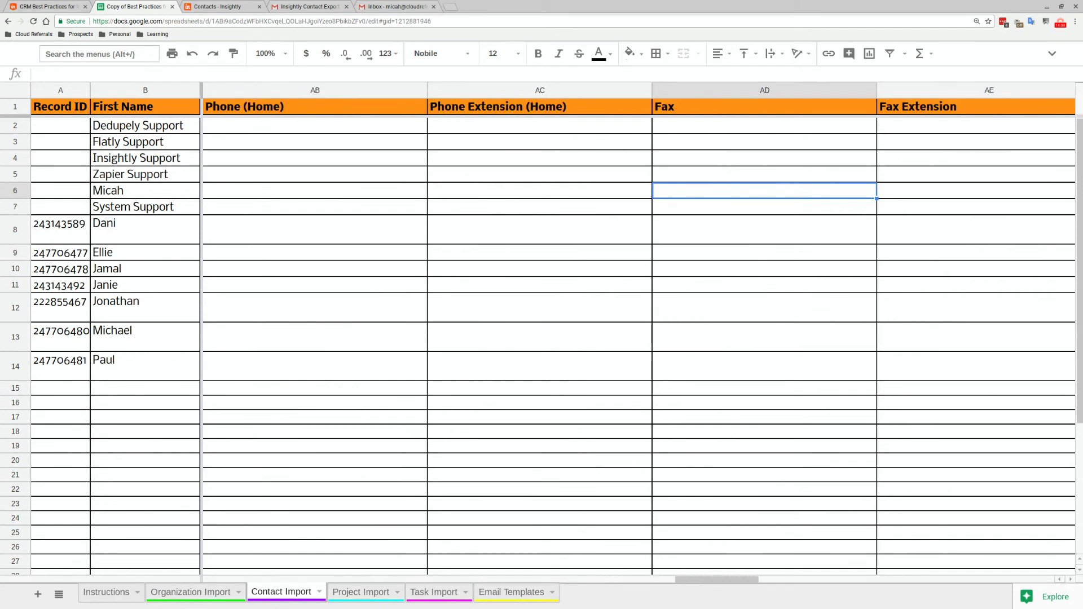
key(Right)
key(Right)
key(Right)
key(Right)
key(Right)
key(Right)
key(Right)
key(Right)
key(Right)
key(Right)
key(Right)
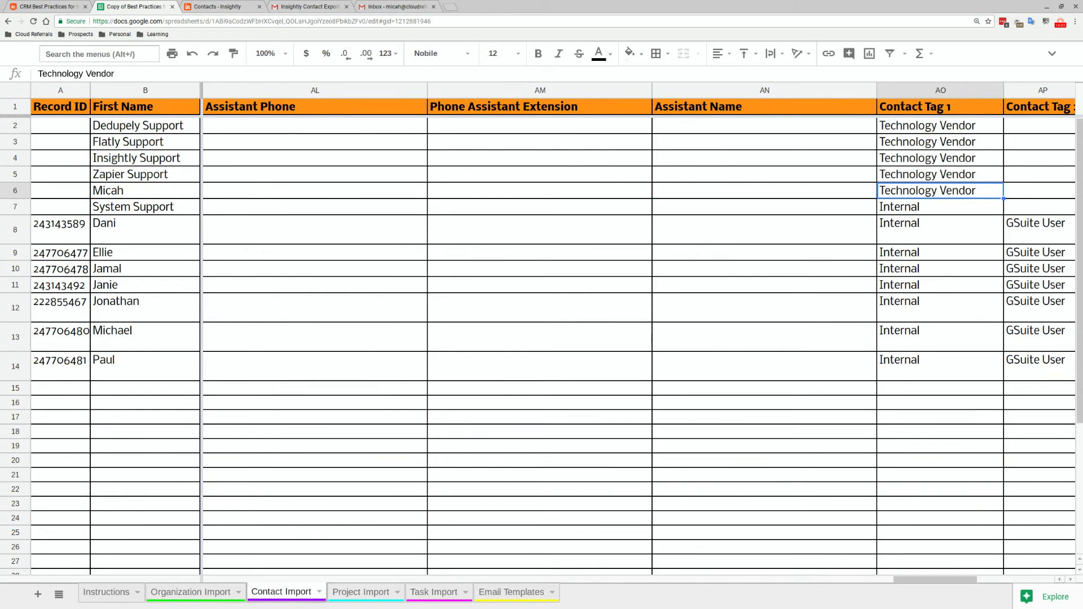
drag(948, 129, 952, 187)
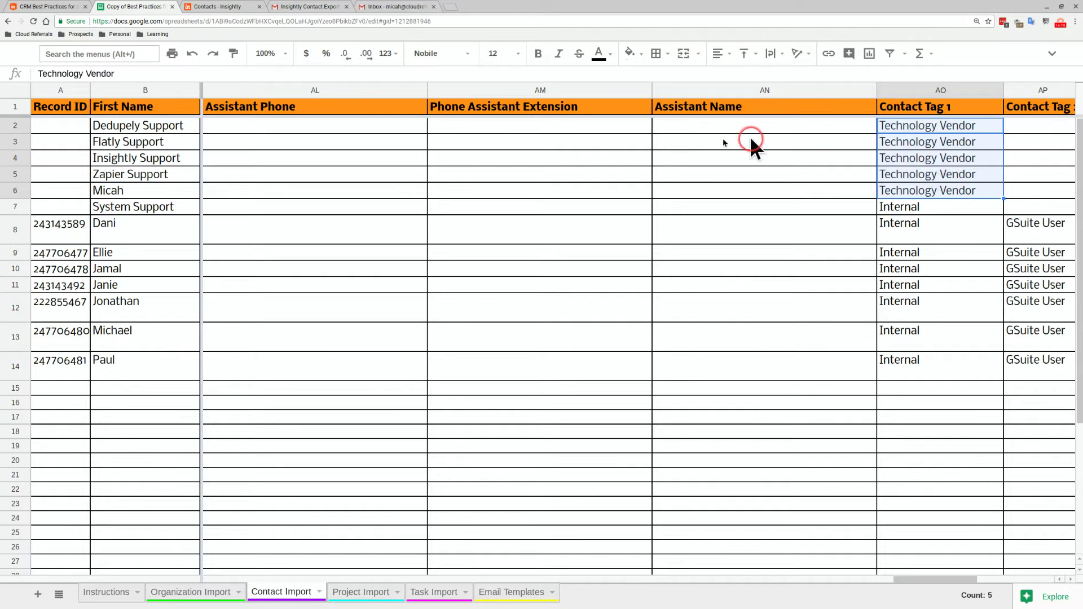
click(107, 593)
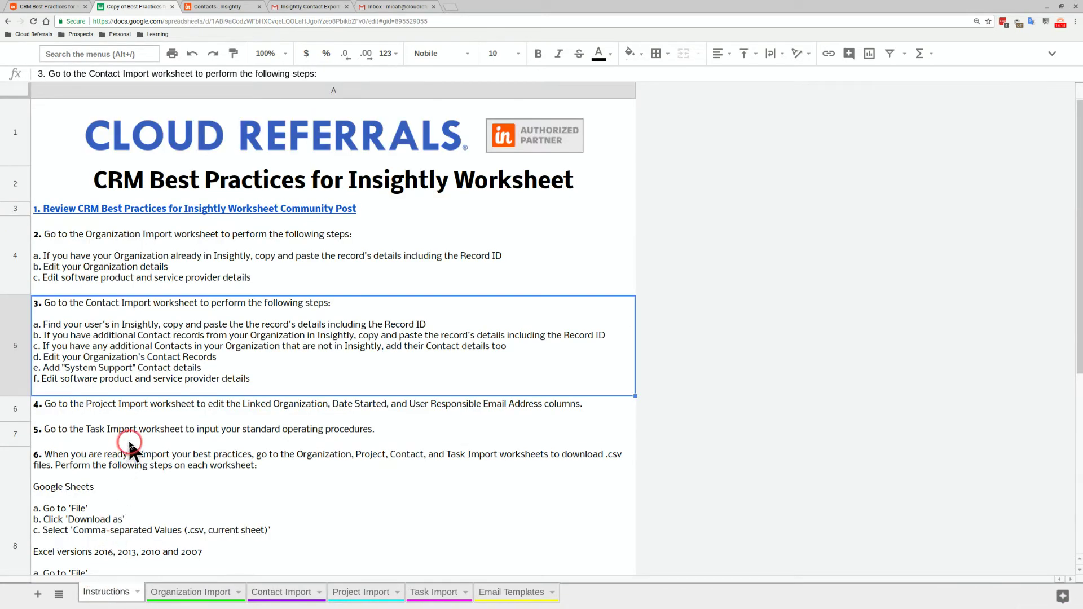
Select instruction step 4, then switch to the Project Import sheet
click(137, 414)
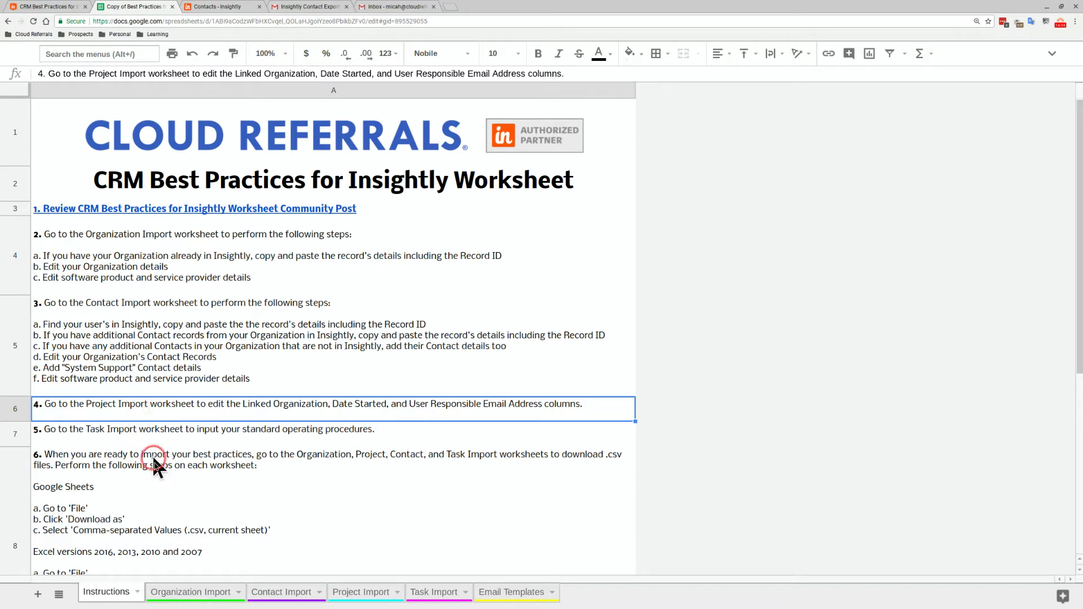
click(332, 592)
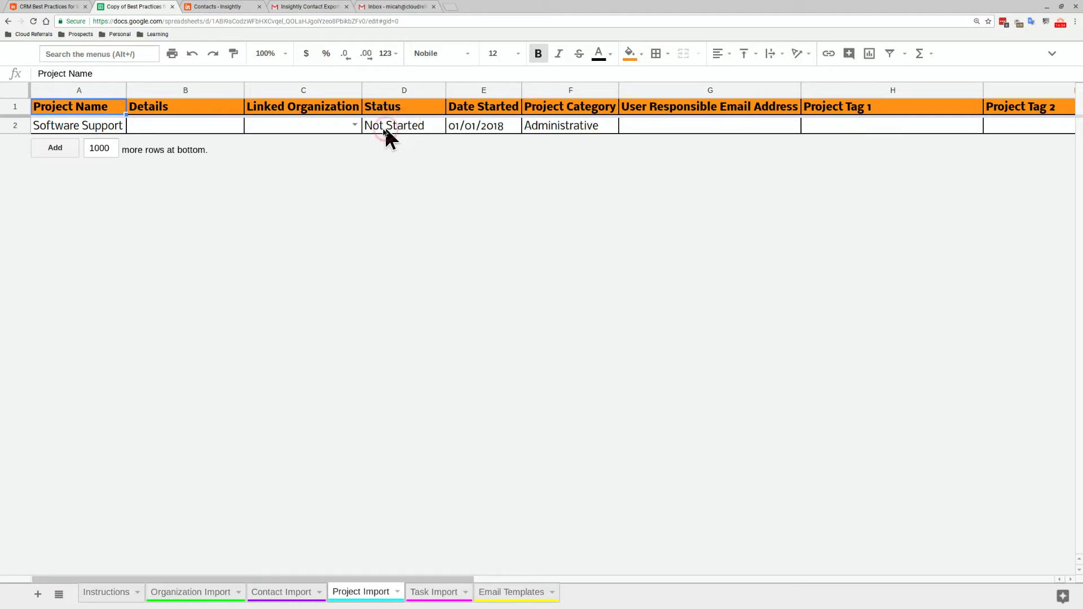
Choose Sandbox as C2's Linked Organization, select G2, then go to Insightly's contacts tab
click(355, 127)
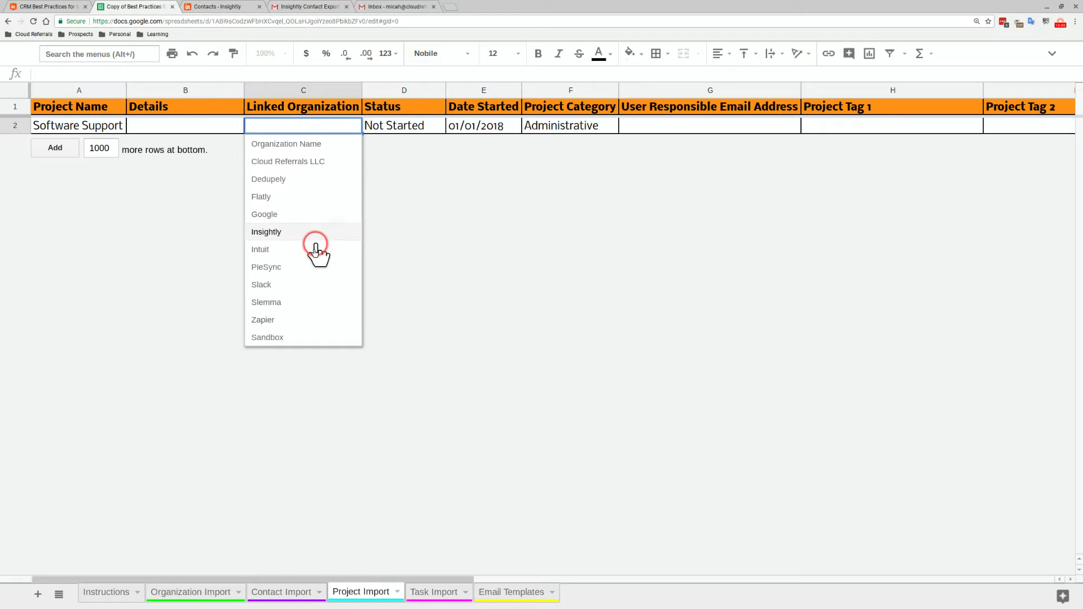
click(285, 337)
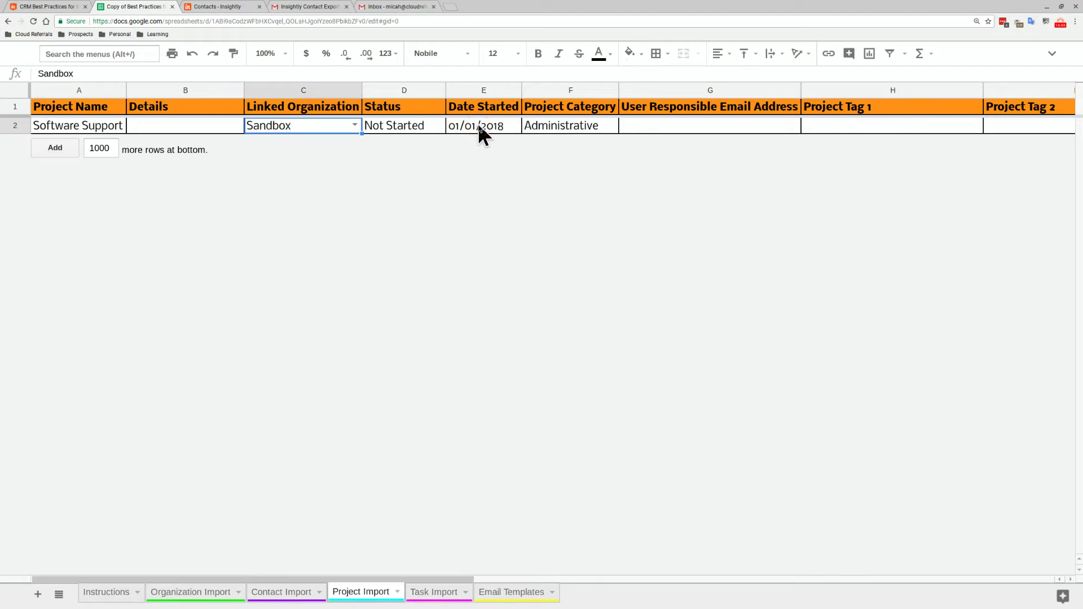
click(666, 127)
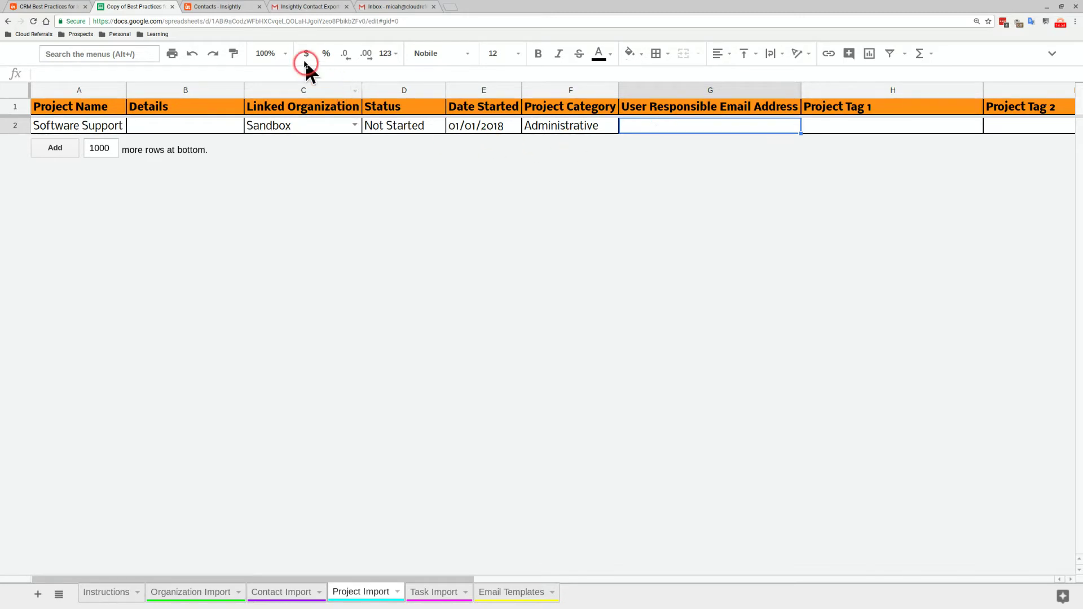
click(228, 8)
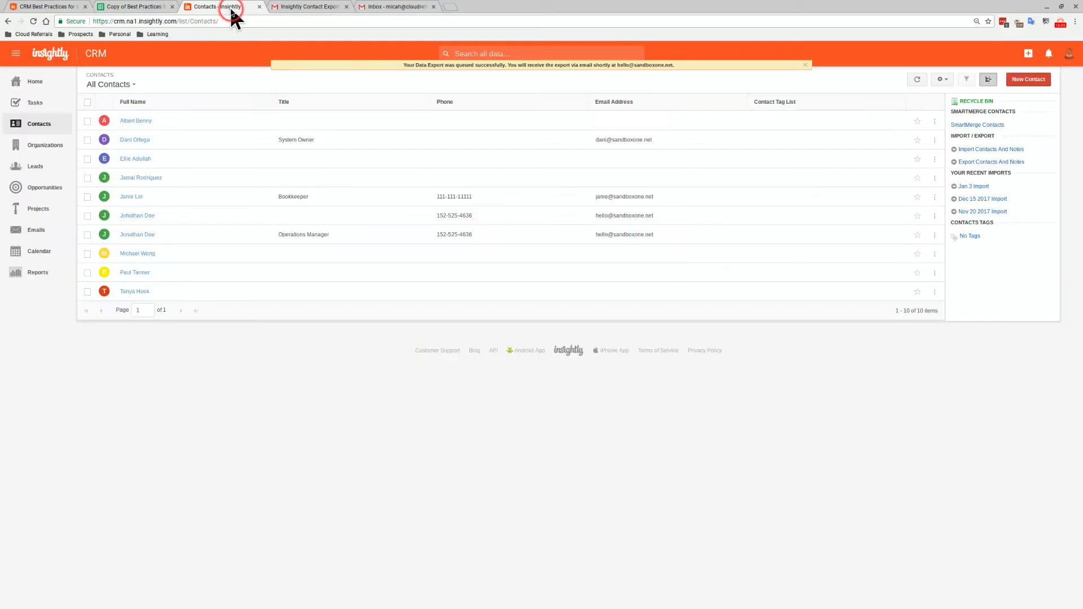
Copy the first user's email from Insightly's System Settings > Users, then select sheet cell G2
click(1069, 53)
click(1024, 176)
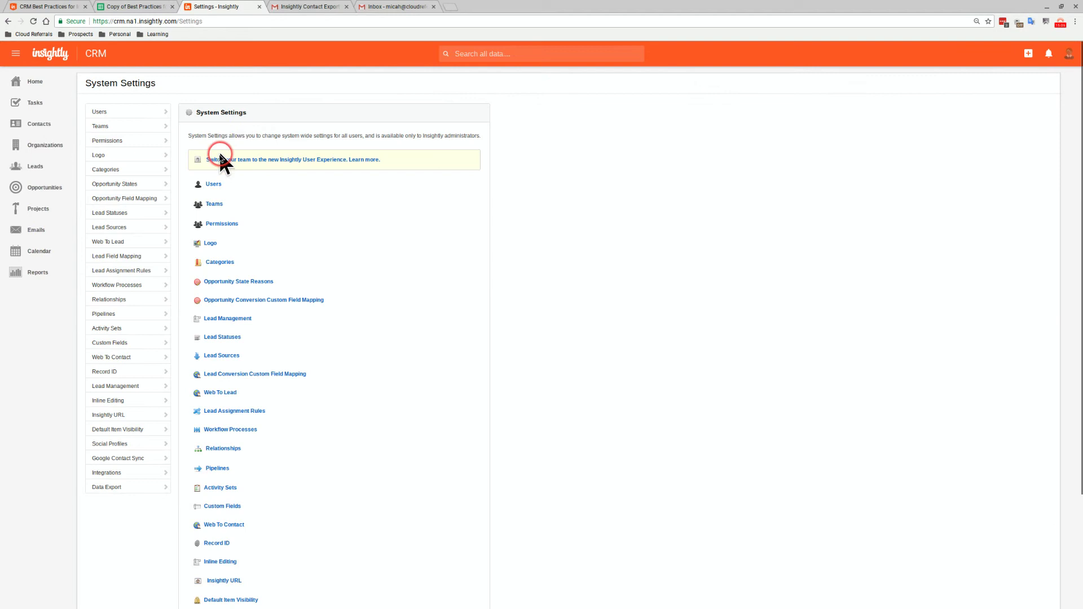
click(208, 182)
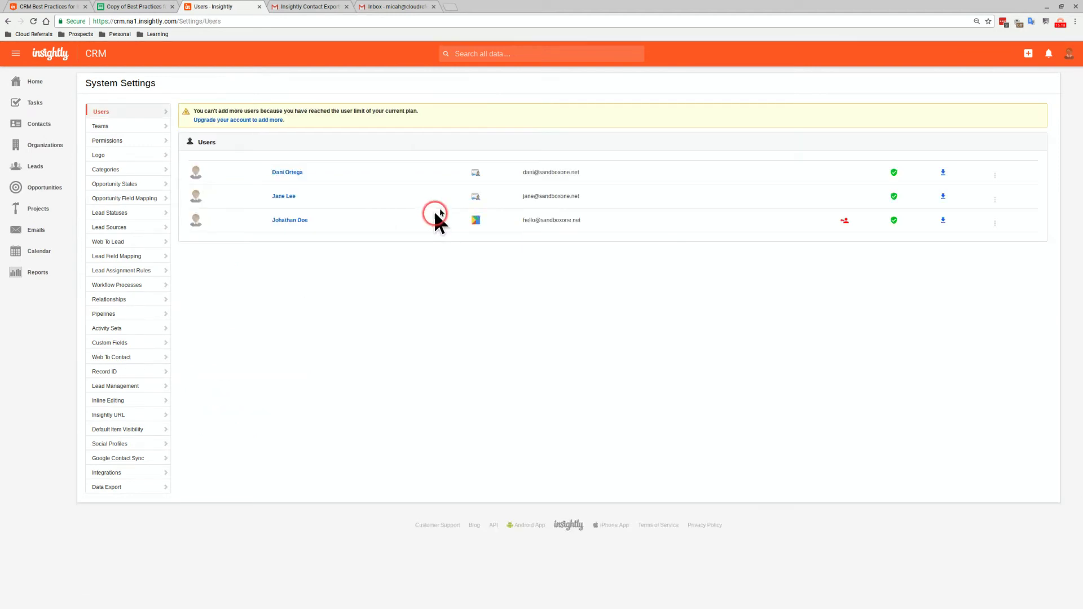
drag(589, 173, 525, 169)
right_click(524, 170)
click(533, 176)
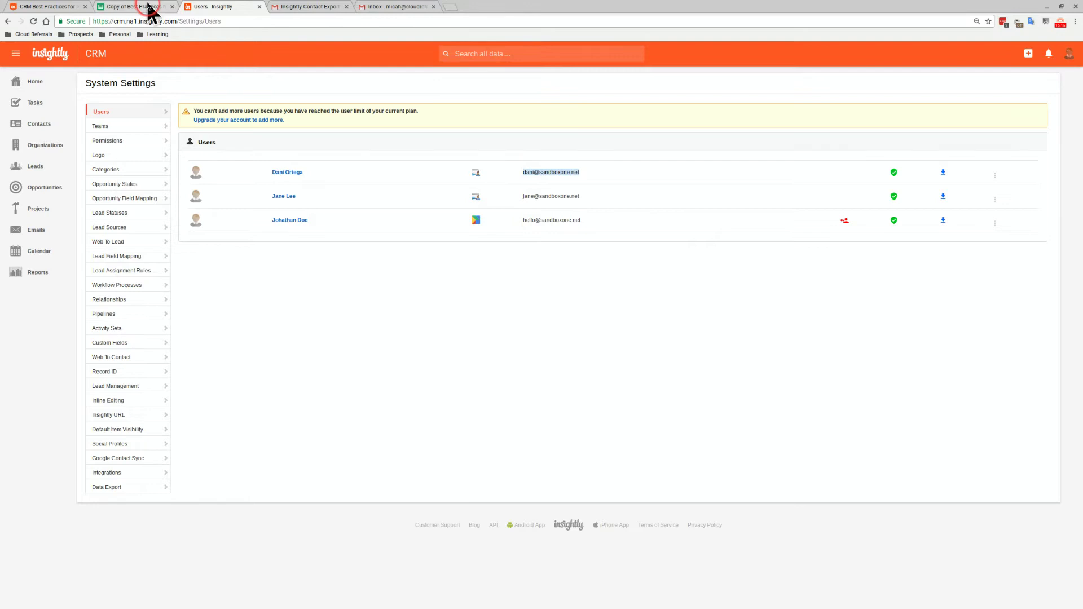
click(148, 7)
click(659, 137)
Paste the copied user email into G2 as values only, then go back to the Instructions sheet
right_click(671, 131)
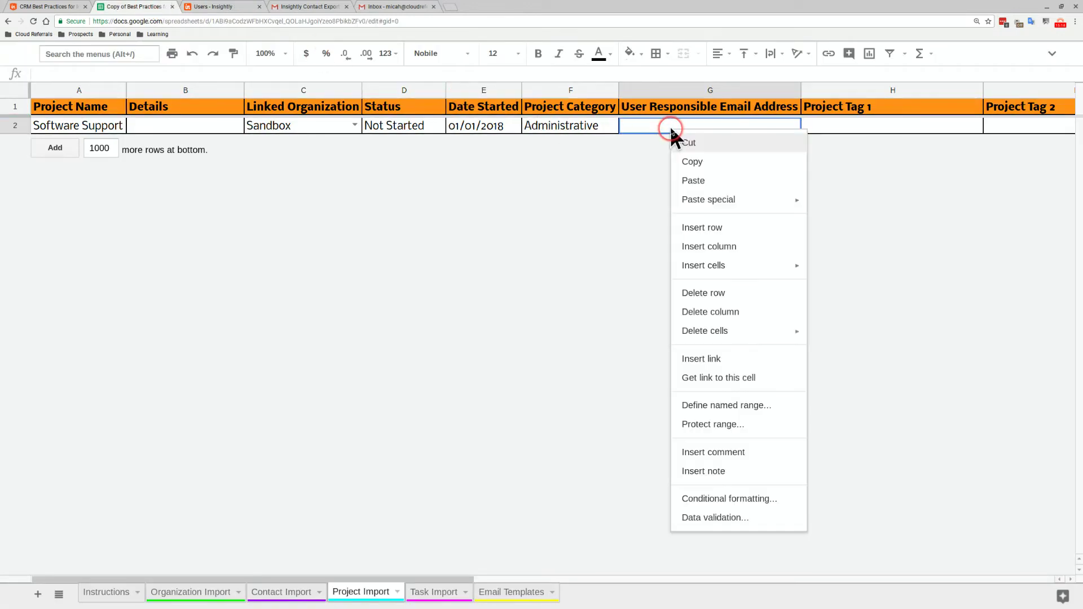
mouse_move(682, 199)
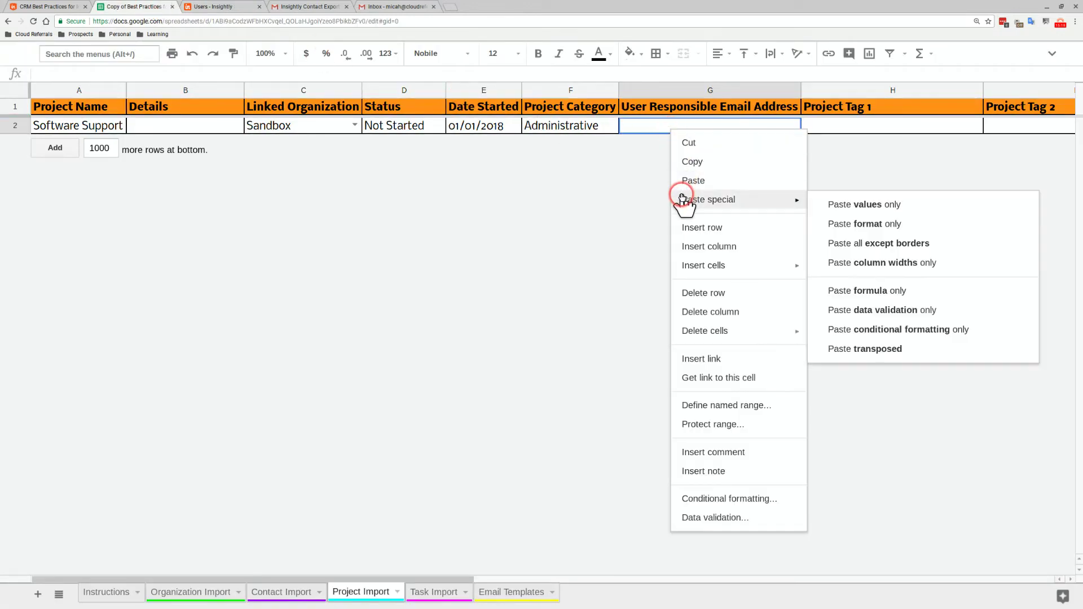
click(815, 204)
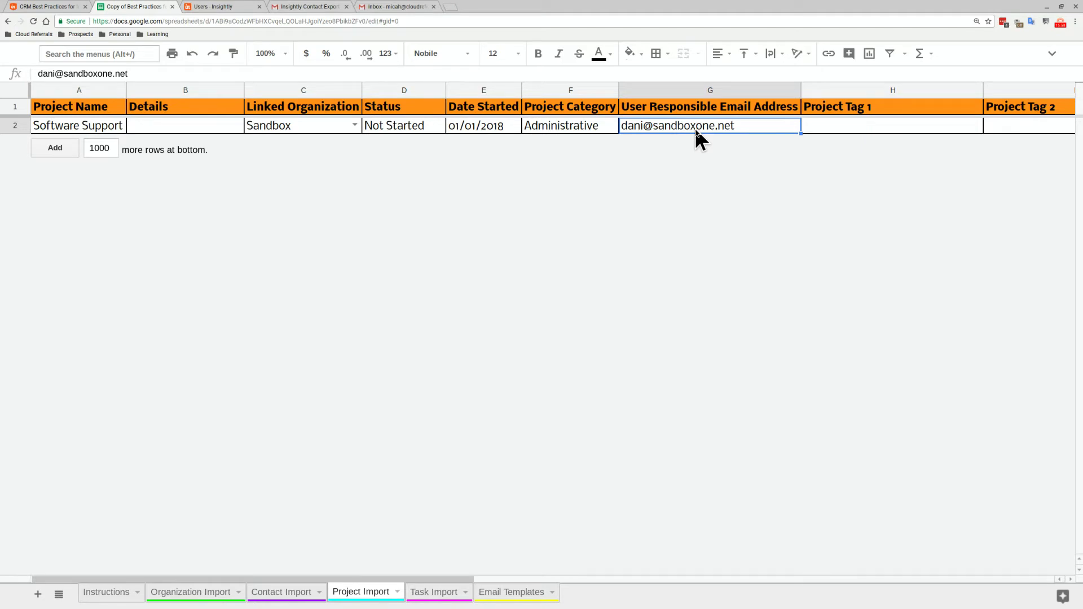
click(587, 130)
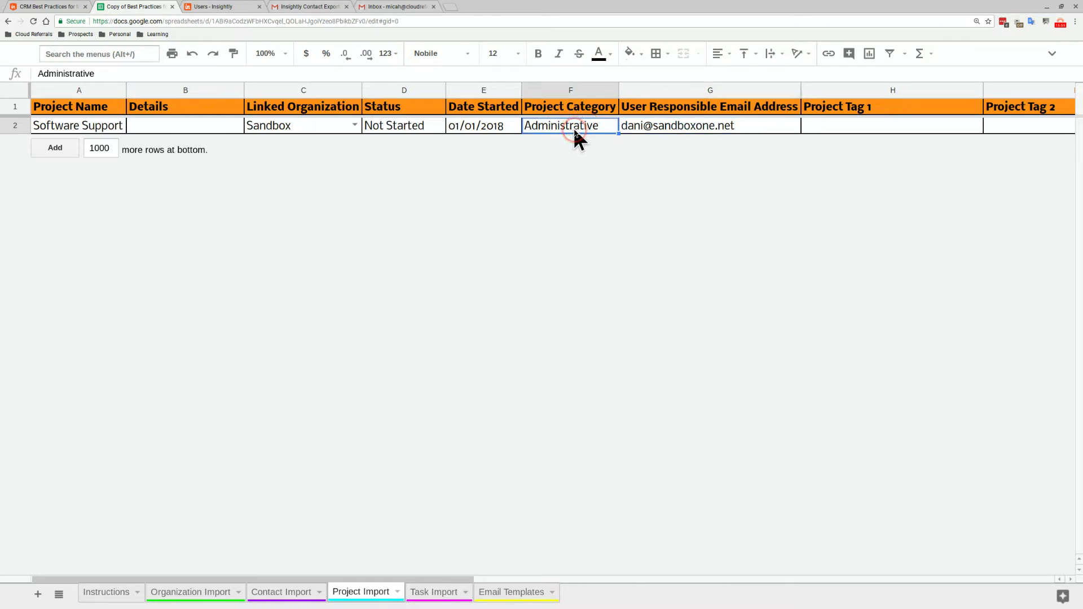
click(113, 593)
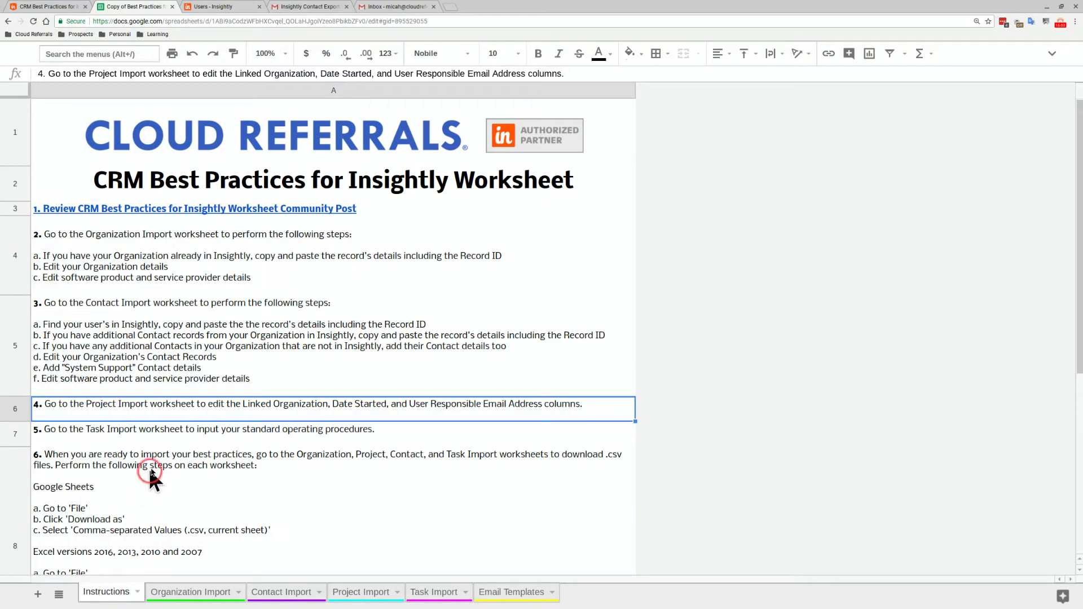
click(166, 432)
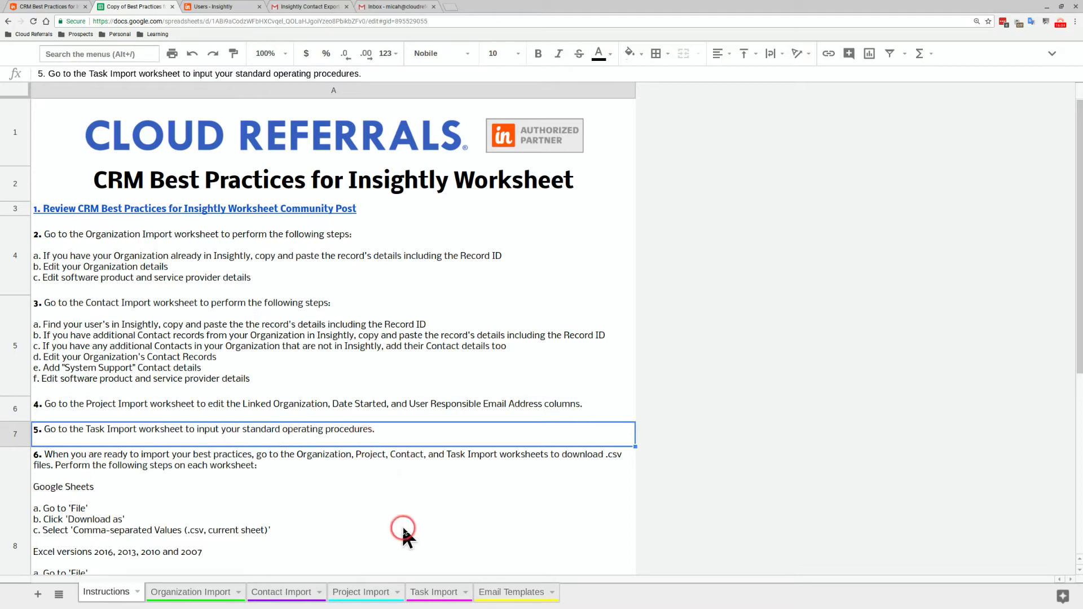
click(427, 592)
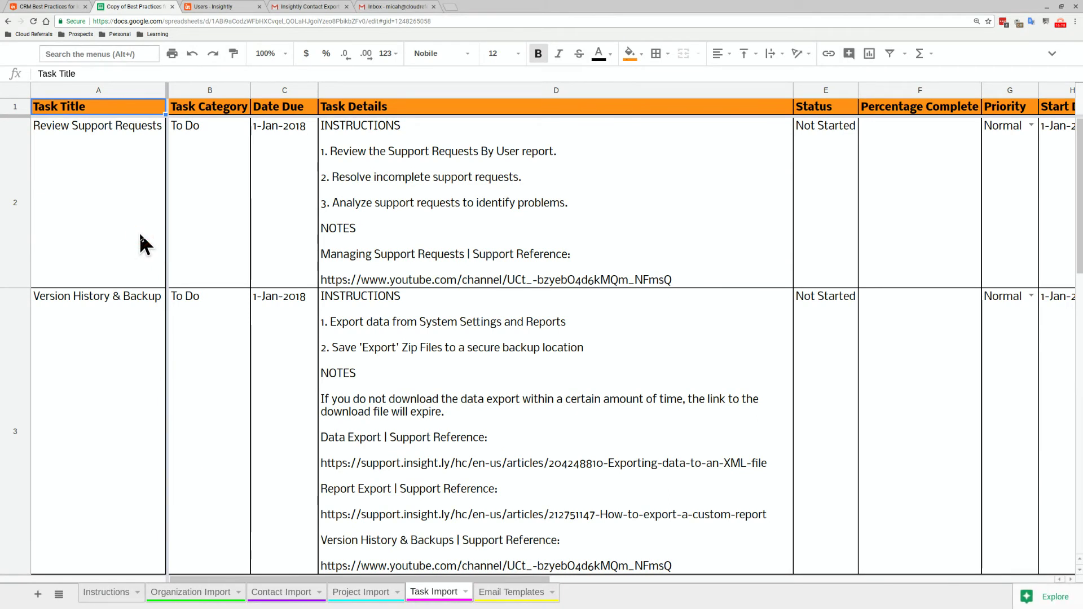
click(143, 243)
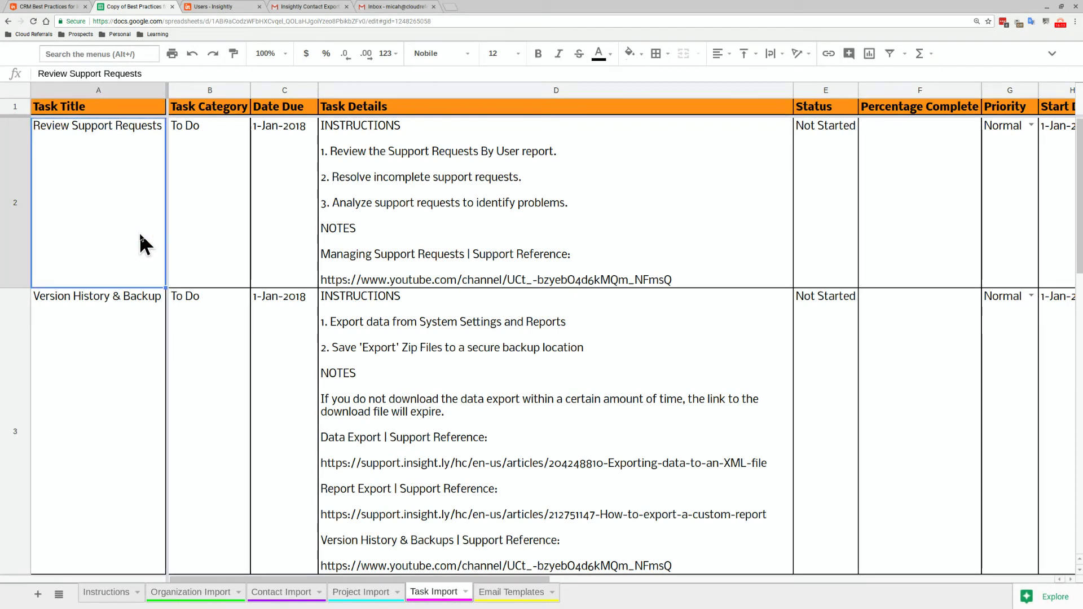
key(Down)
key(Down)
key(Return)
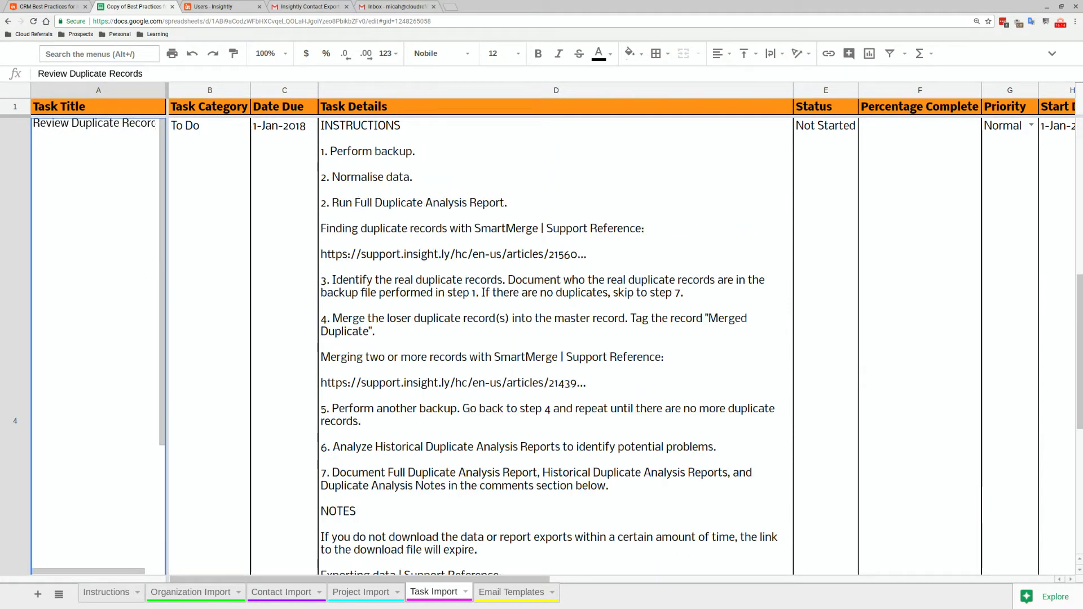
key(Return)
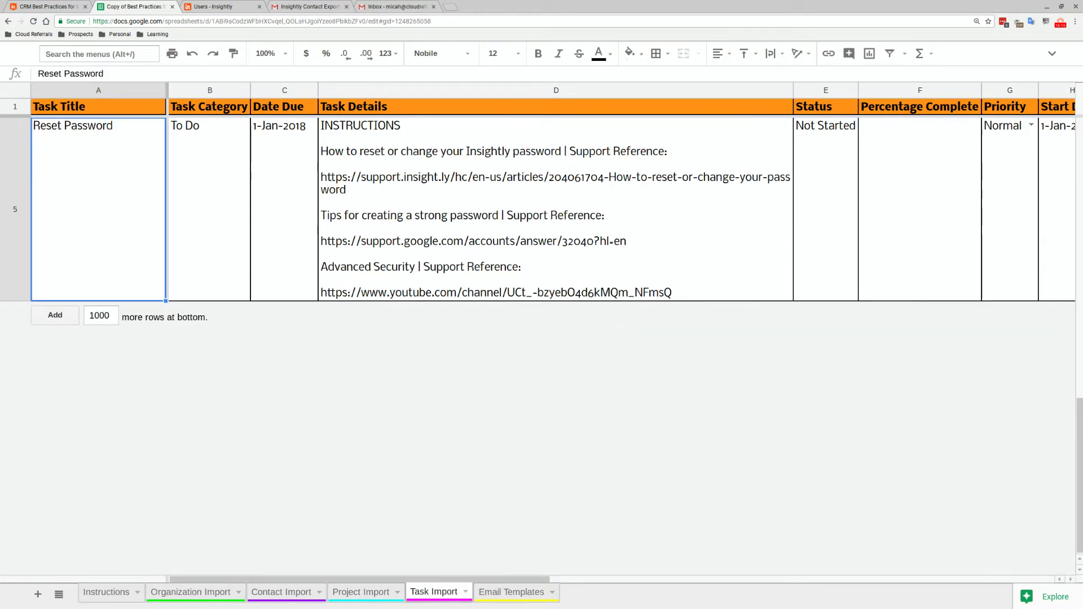
key(Up)
key(Up)
key(Up)
key(Up)
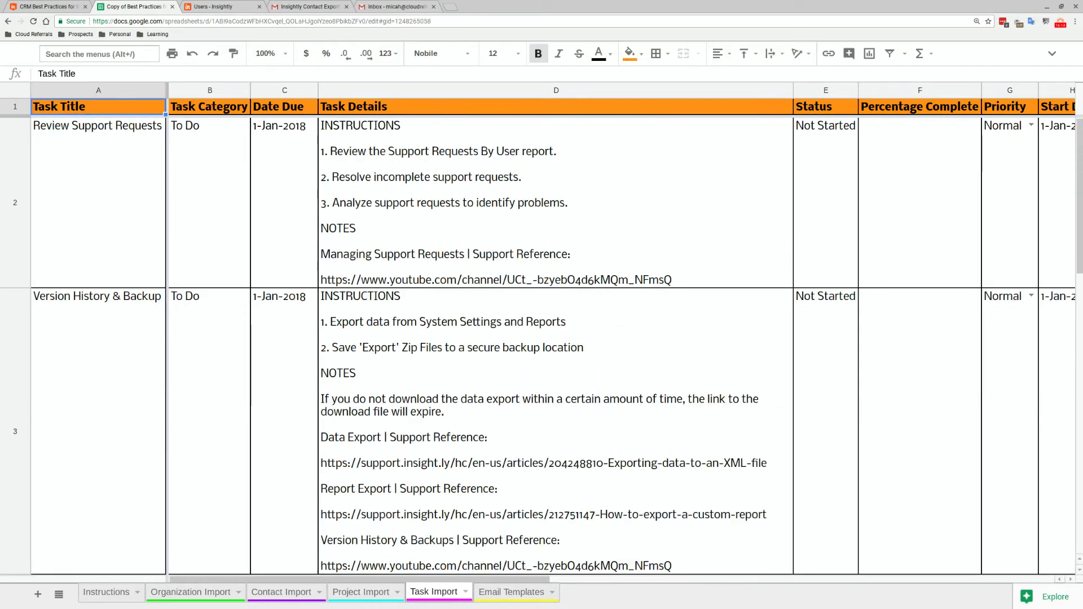
key(Down)
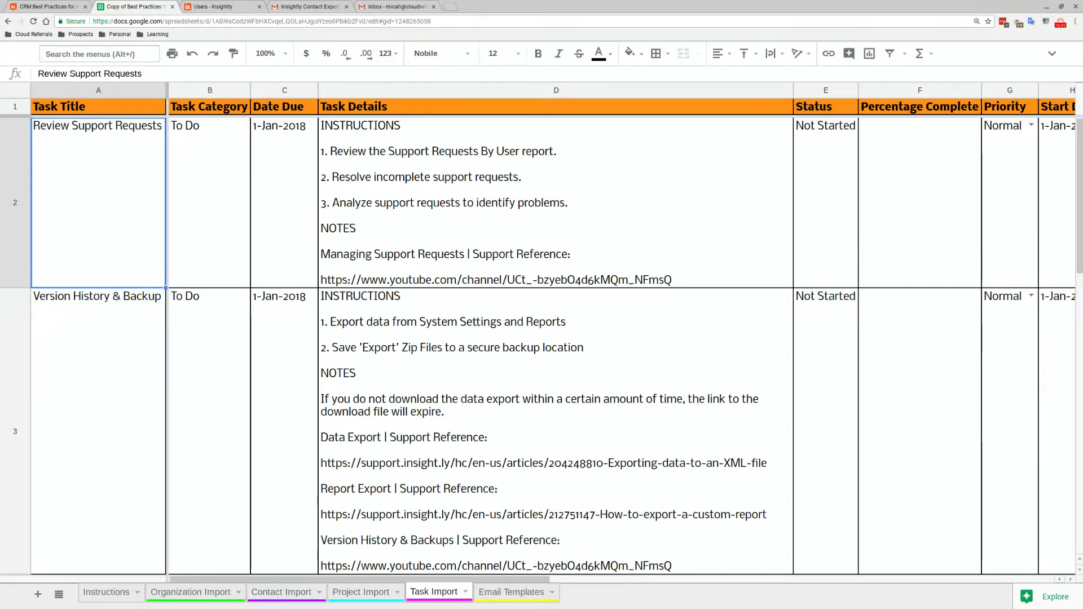
key(Right)
key(Right)
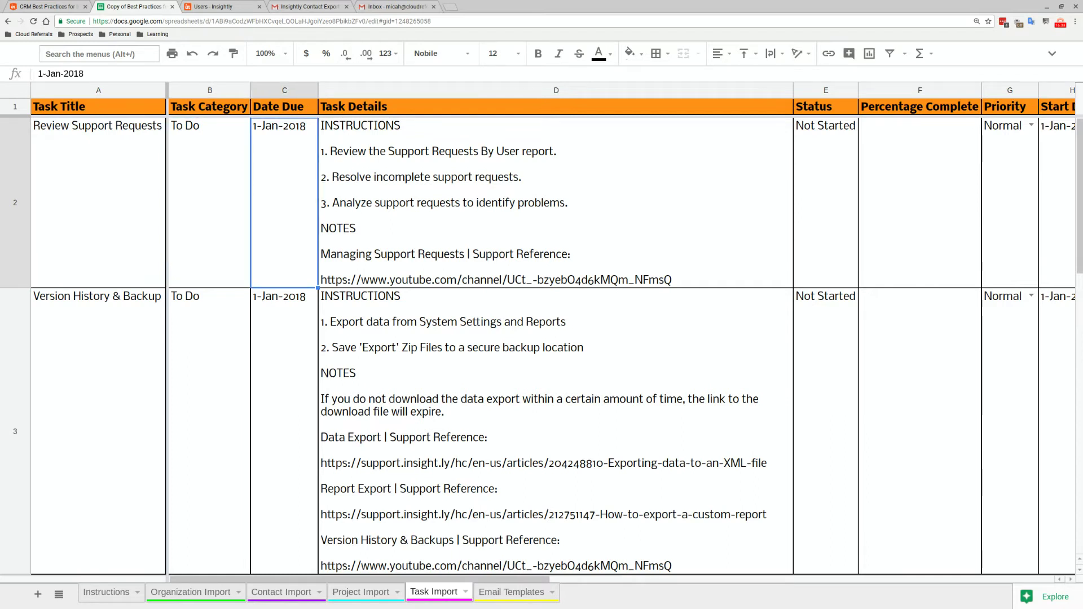
click(267, 91)
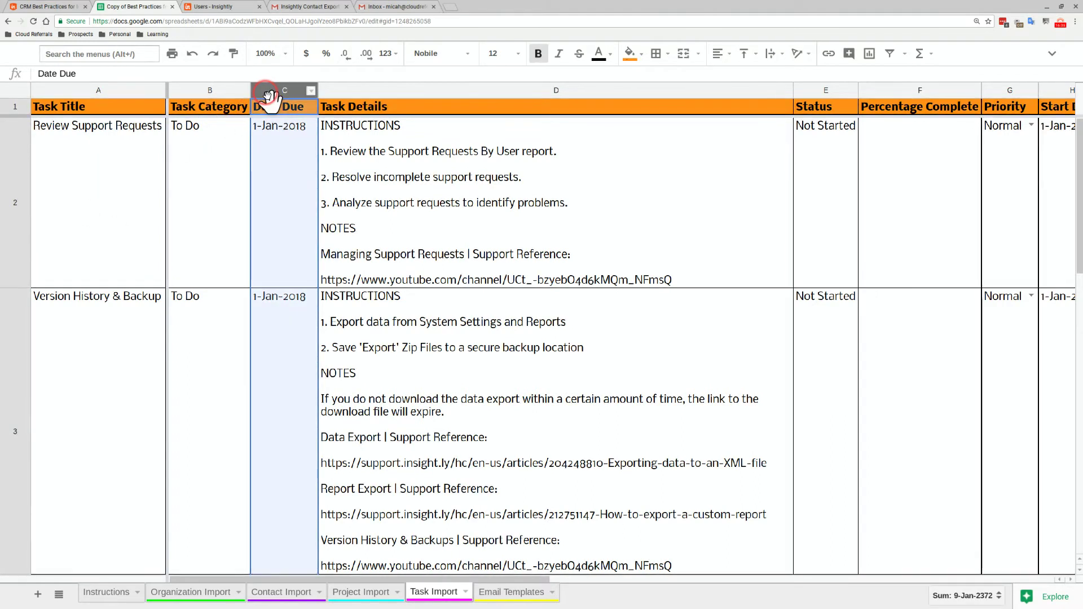
click(1043, 87)
key(Right)
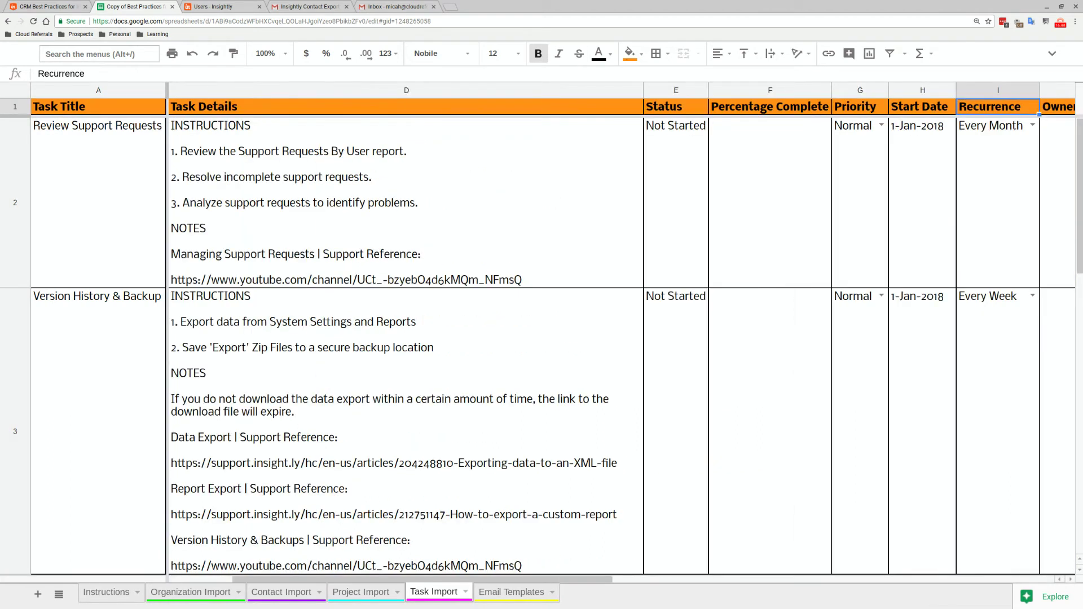
click(1013, 91)
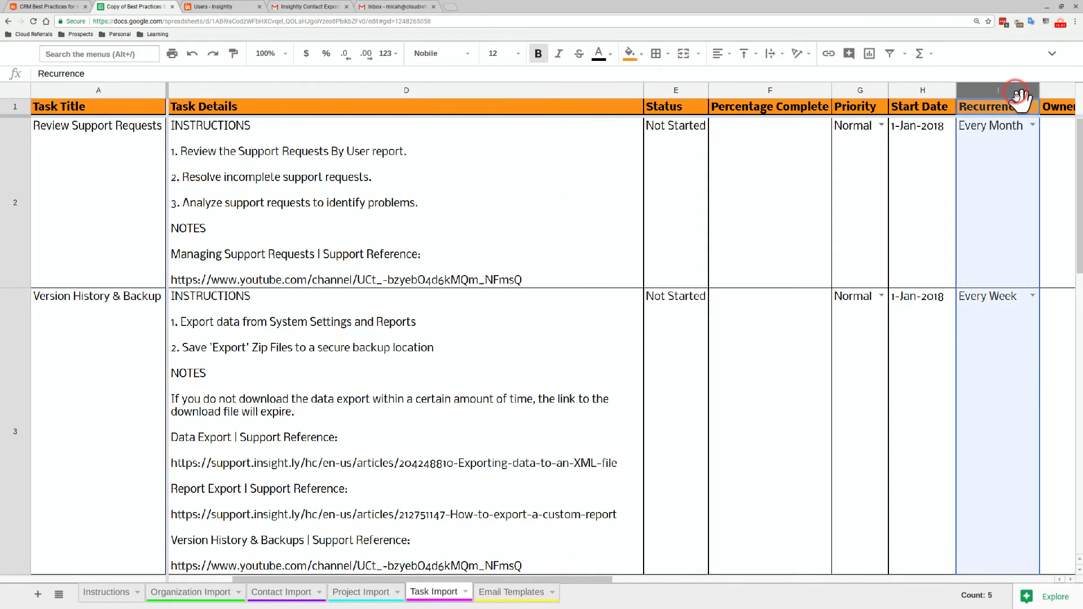
double_click(1021, 129)
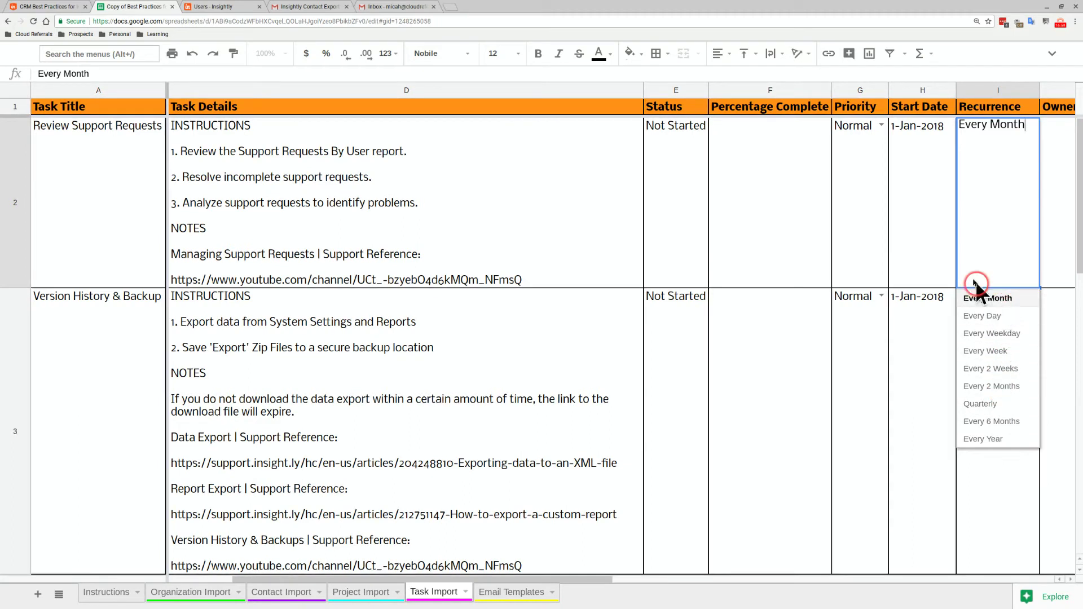
click(943, 248)
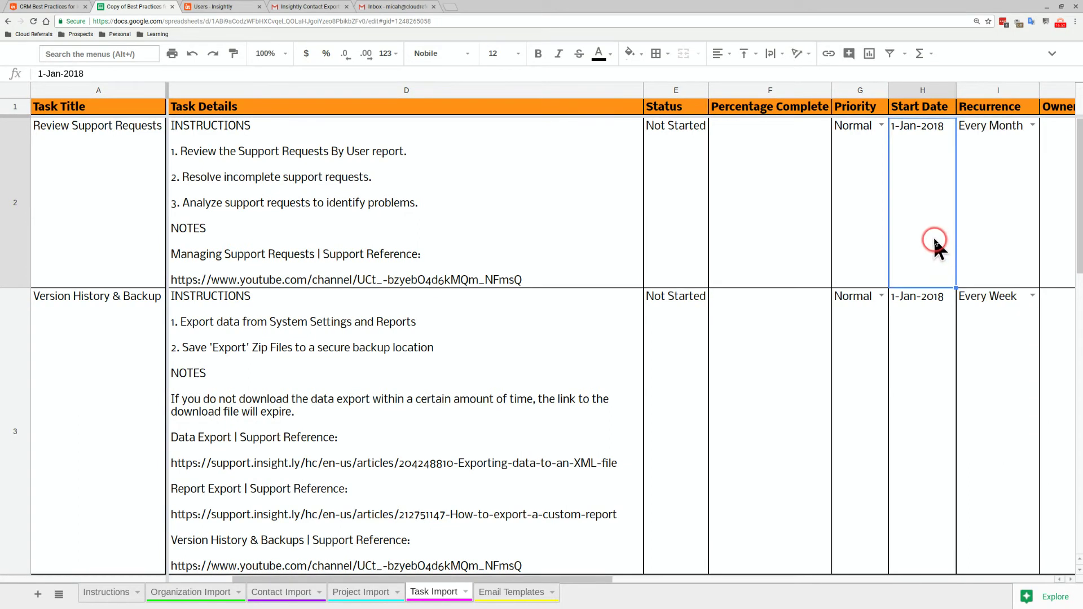
key(Right)
key(Right)
key(Right)
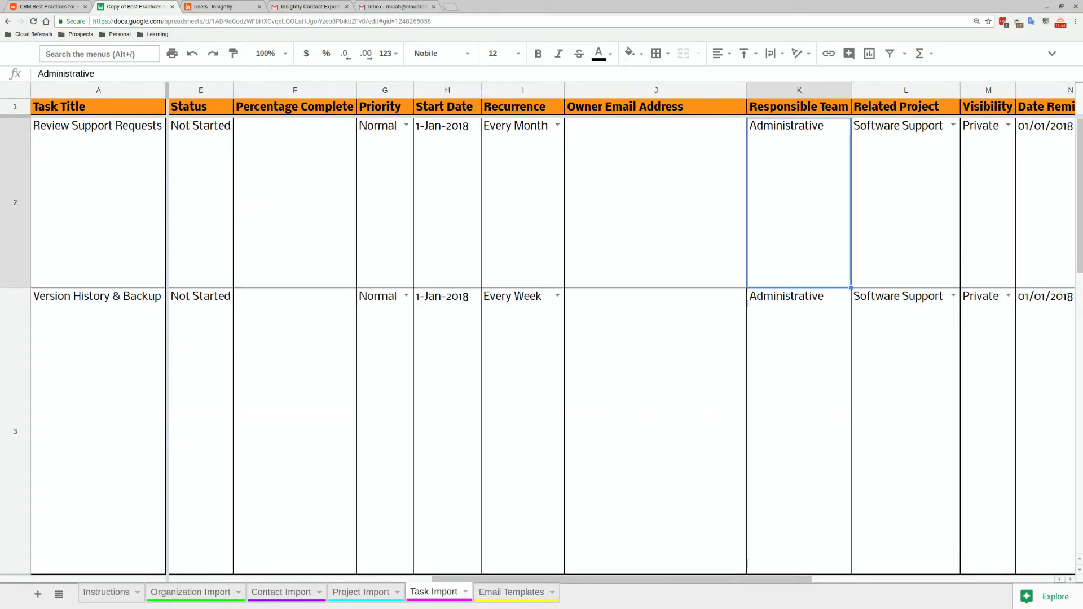
key(Right)
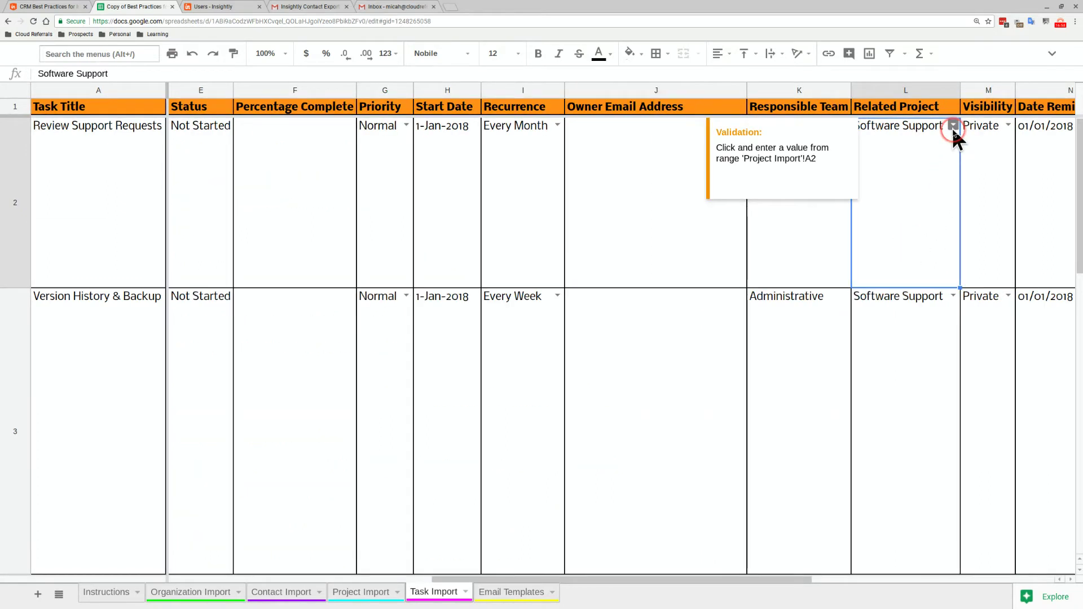
click(986, 139)
key(Right)
key(Right)
key(Right)
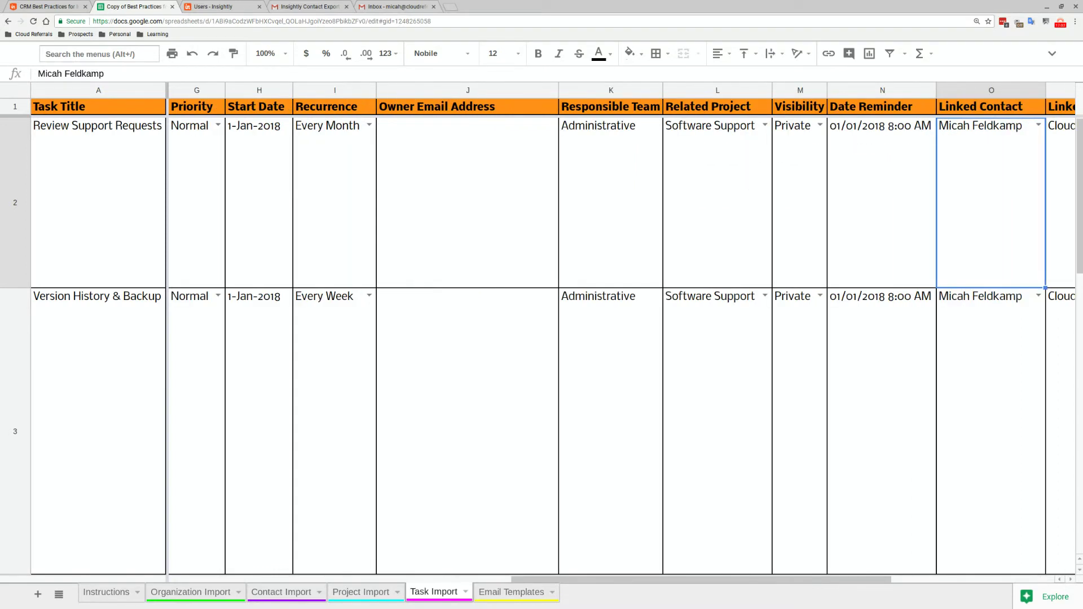
key(Left)
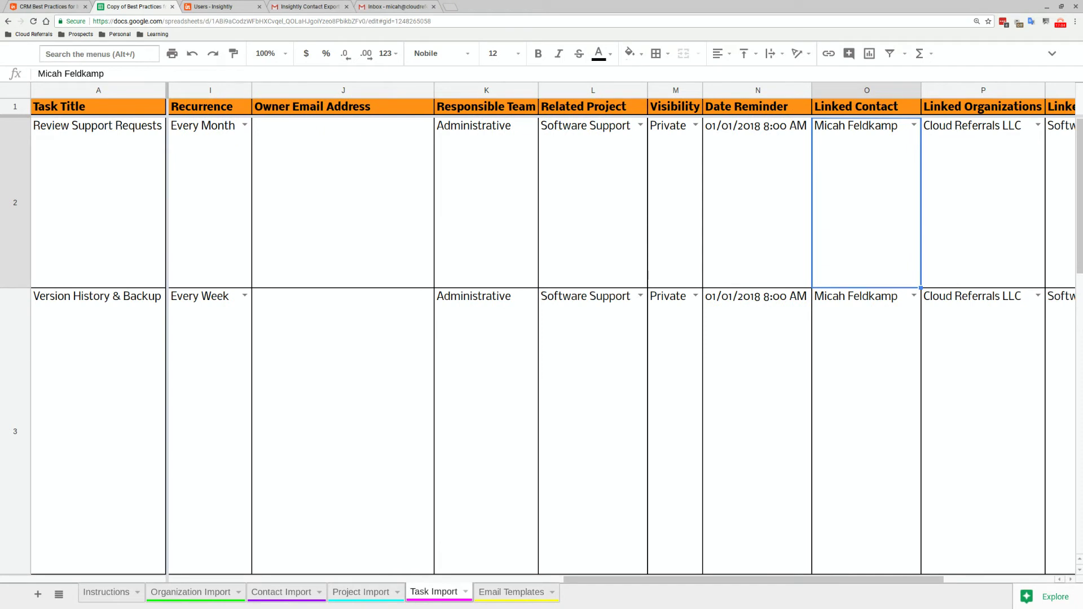
key(Right)
key(Right)
key(Right)
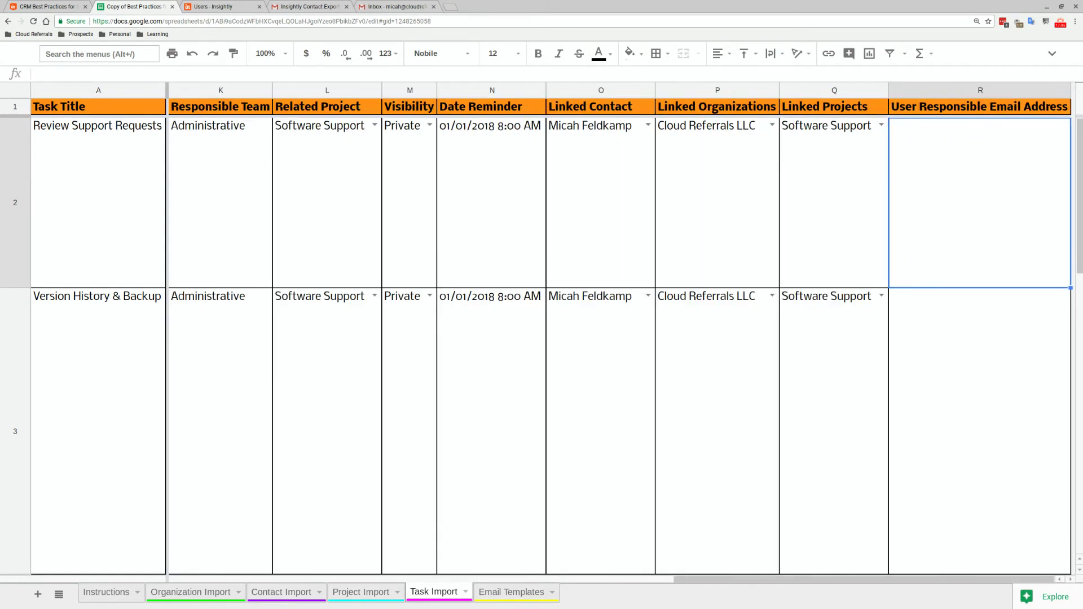
key(Left)
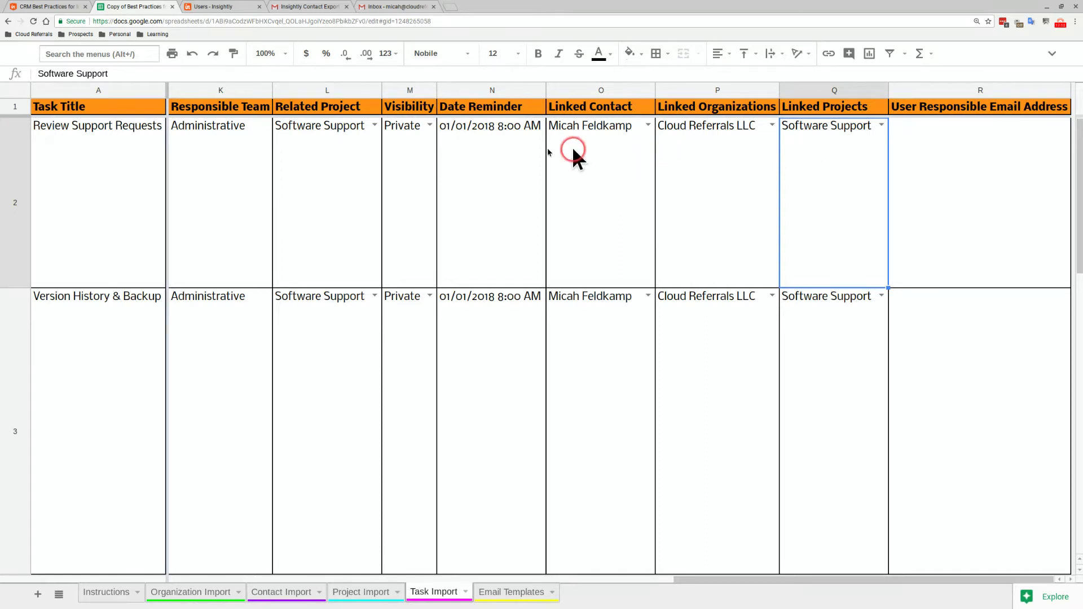
key(Left)
key(Left)
key(Left)
key(Left)
key(Left)
key(Left)
key(Left)
key(Left)
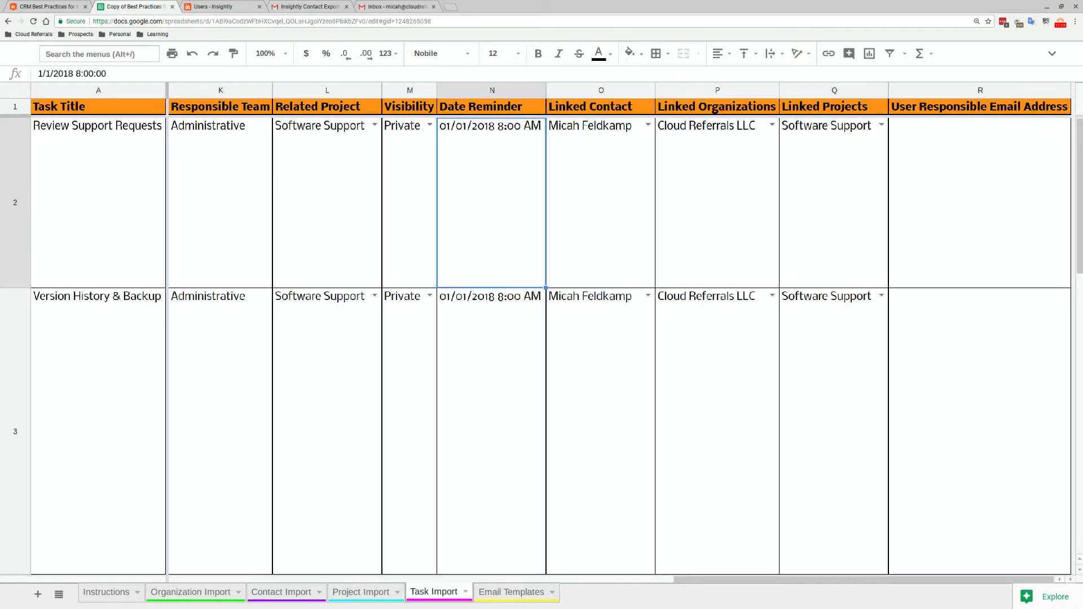
key(Left)
key(Left)
key(Left)
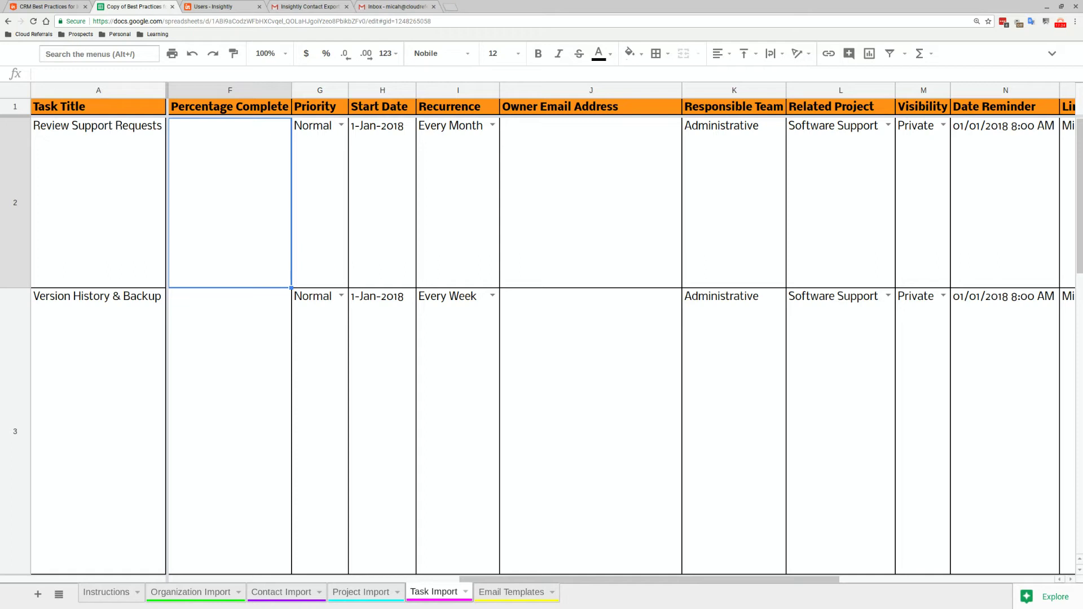
key(Left)
key(Left)
key(Left)
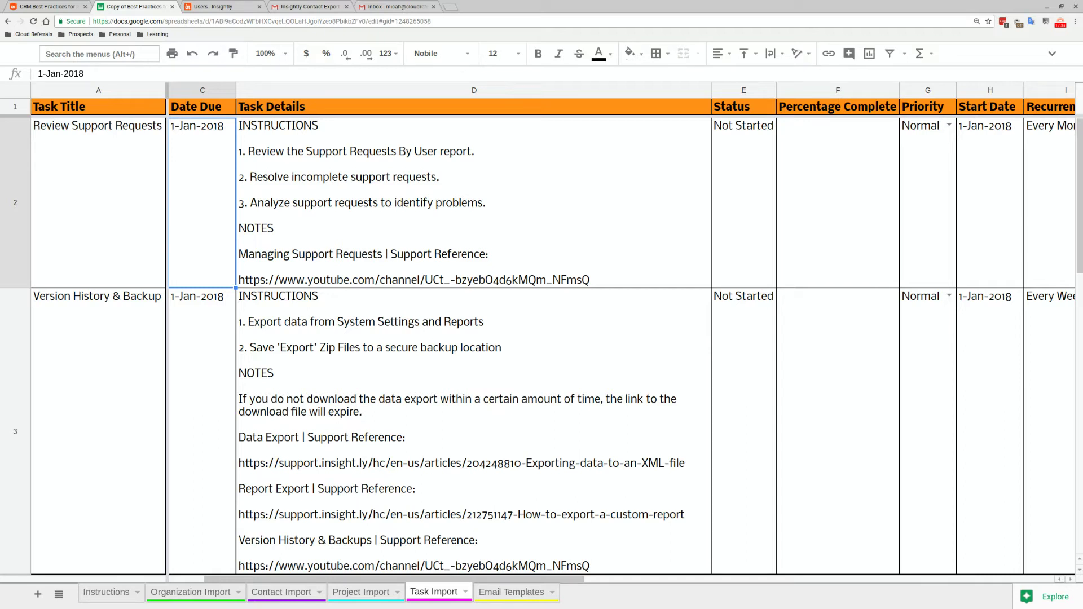
key(Right)
key(Right)
key(Right)
key(Right)
key(Right)
key(Right)
key(Right)
key(Right)
key(Right)
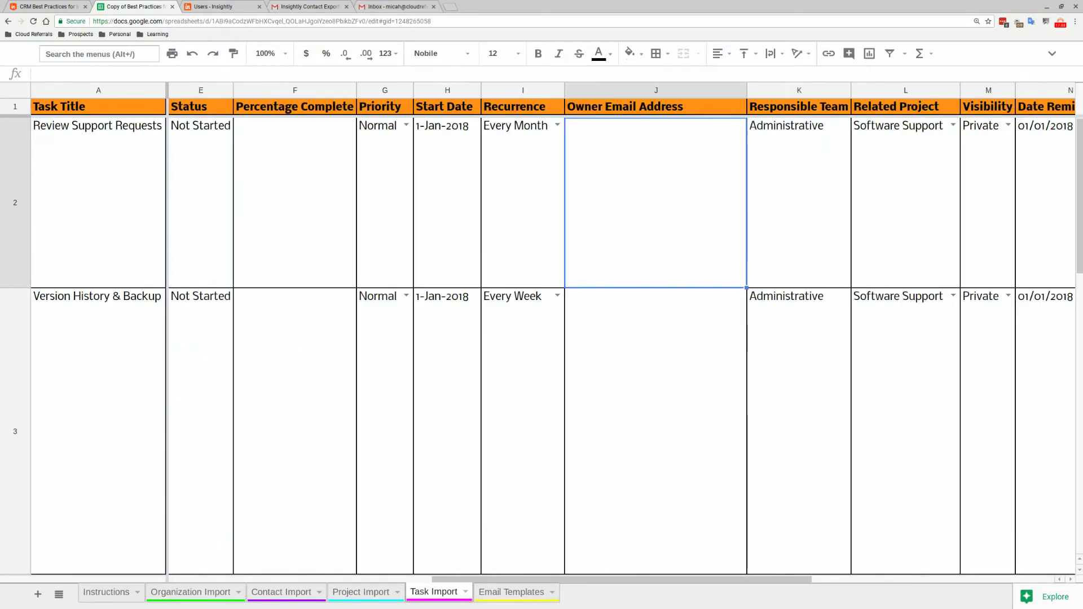
key(Right)
key(Right)
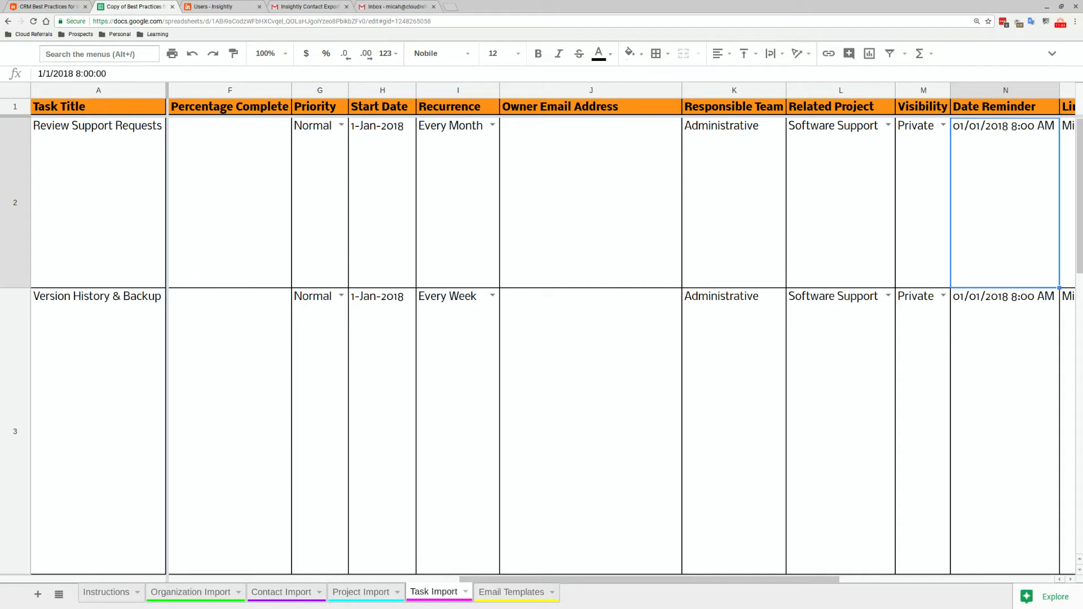
key(Left)
key(Left)
key(Left)
key(Left)
key(Left)
key(Left)
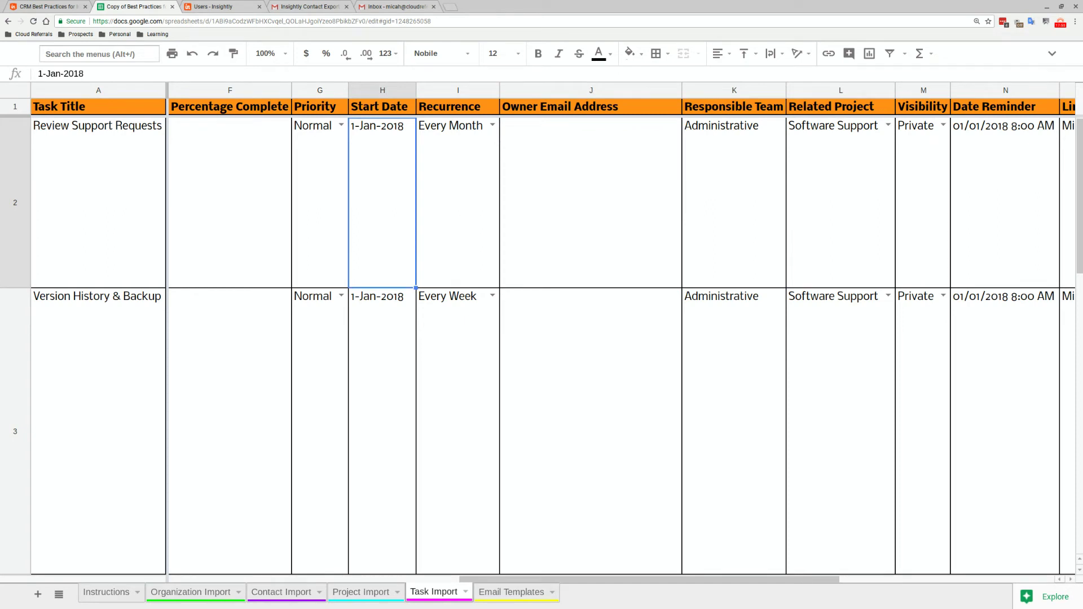
key(Left)
key(Left)
key(Left)
key(Left)
key(Left)
key(Left)
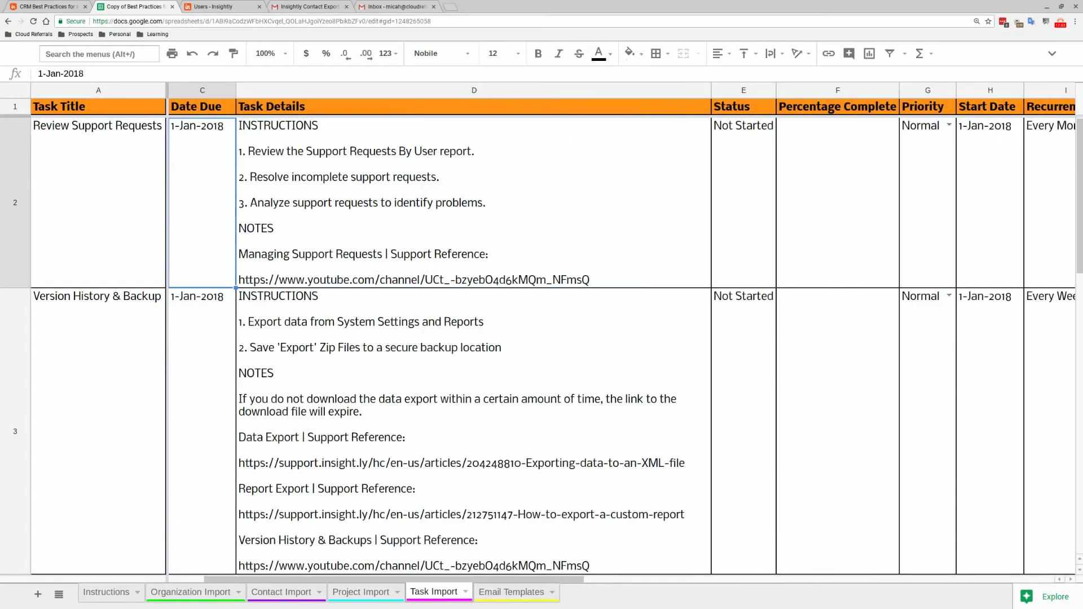
key(Right)
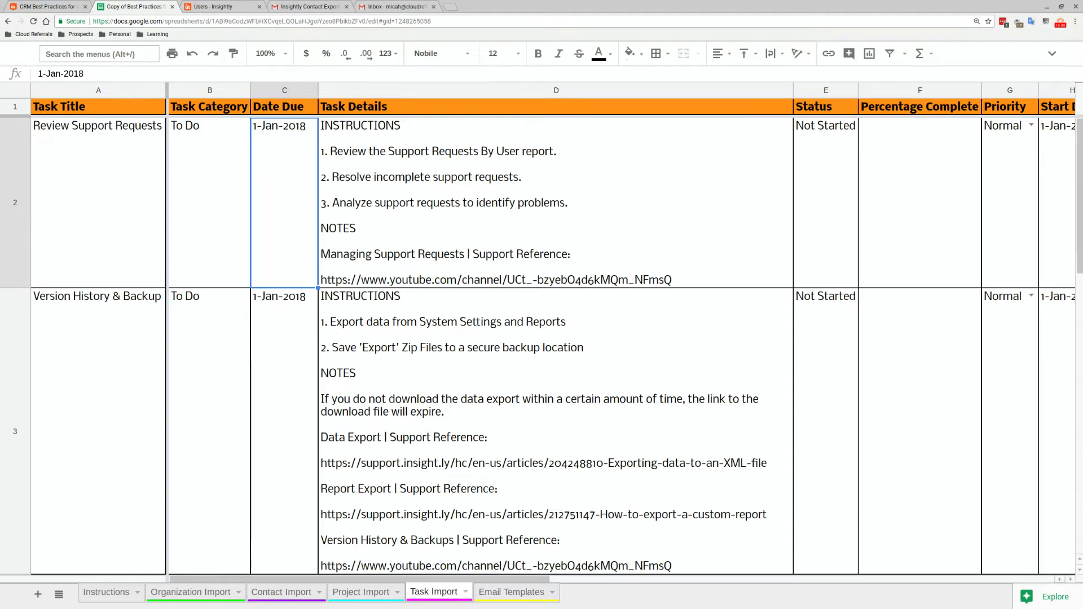
key(Right)
key(Right)
key(Right)
key(Right)
key(Right)
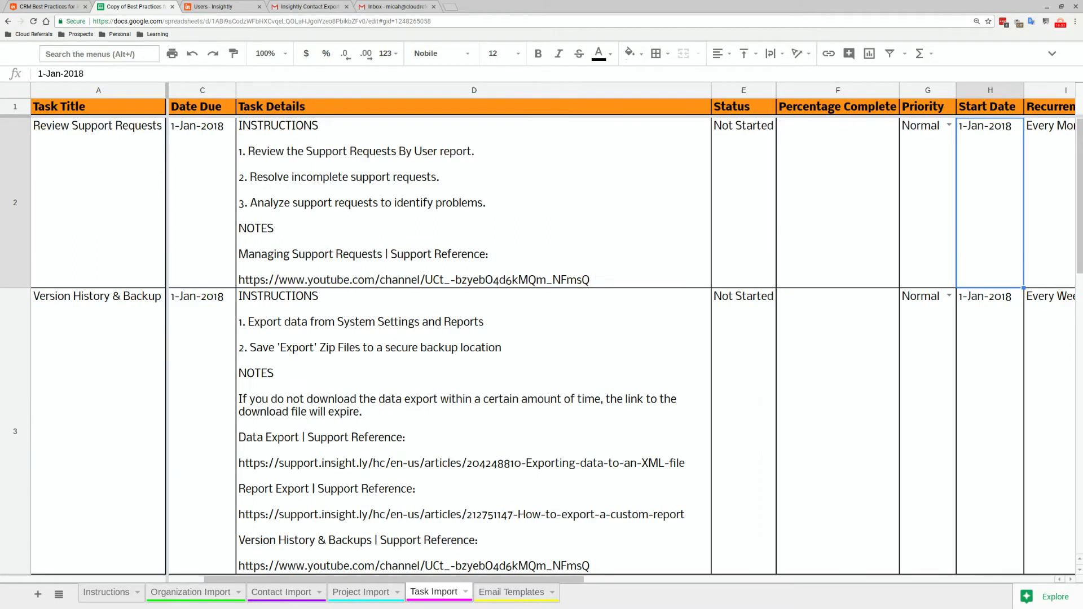
key(Right)
key(Right)
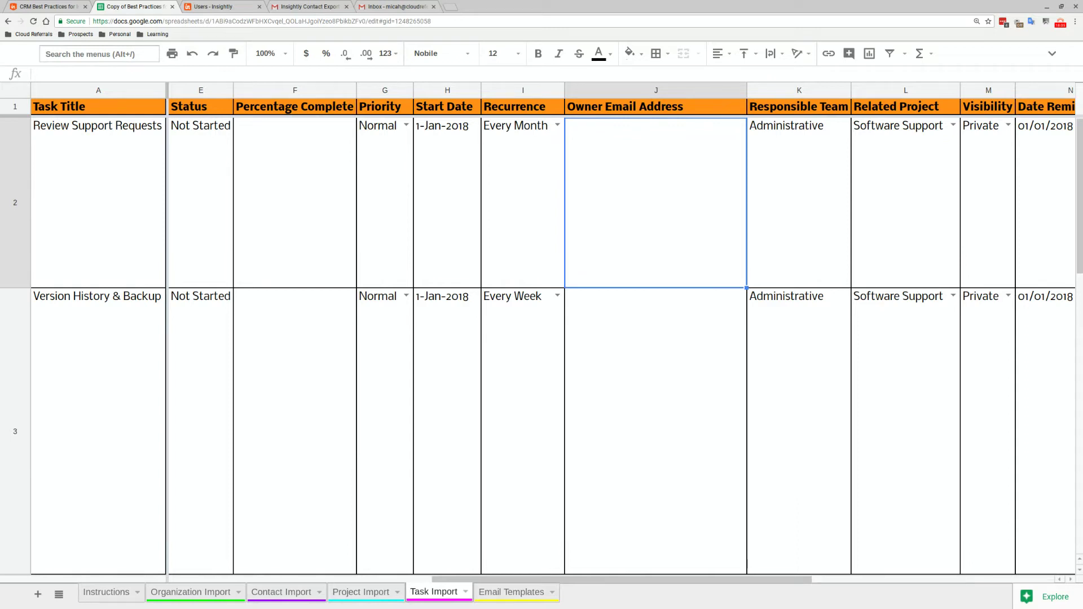
key(Right)
key(Right)
key(Right)
key(Right)
key(Right)
key(Right)
key(Right)
key(Right)
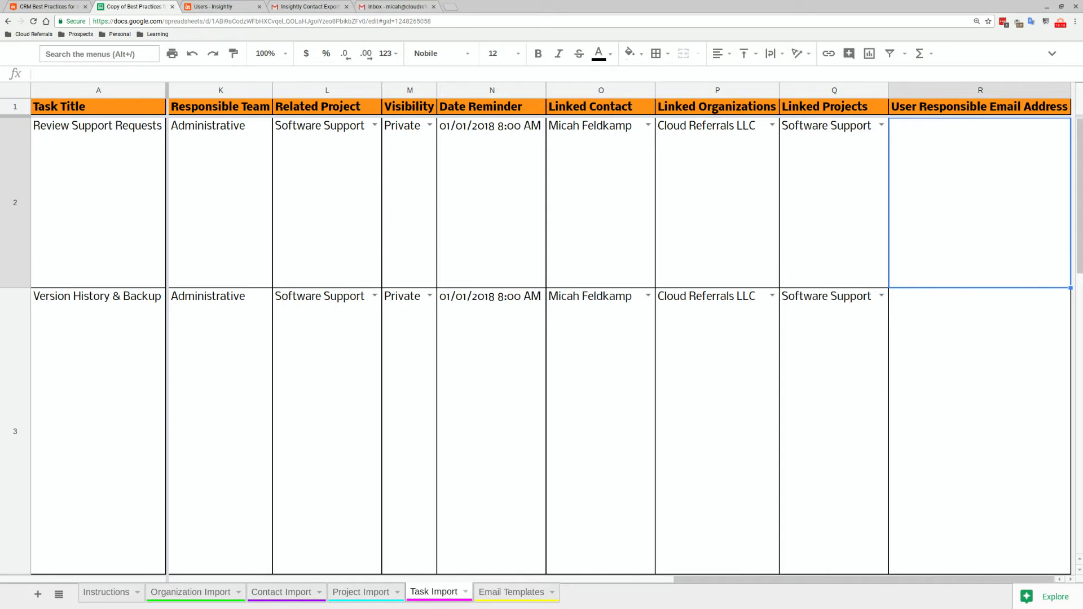
Paste the responsible user's email into R2 of the Task Import sheet
key(ctrl+v)
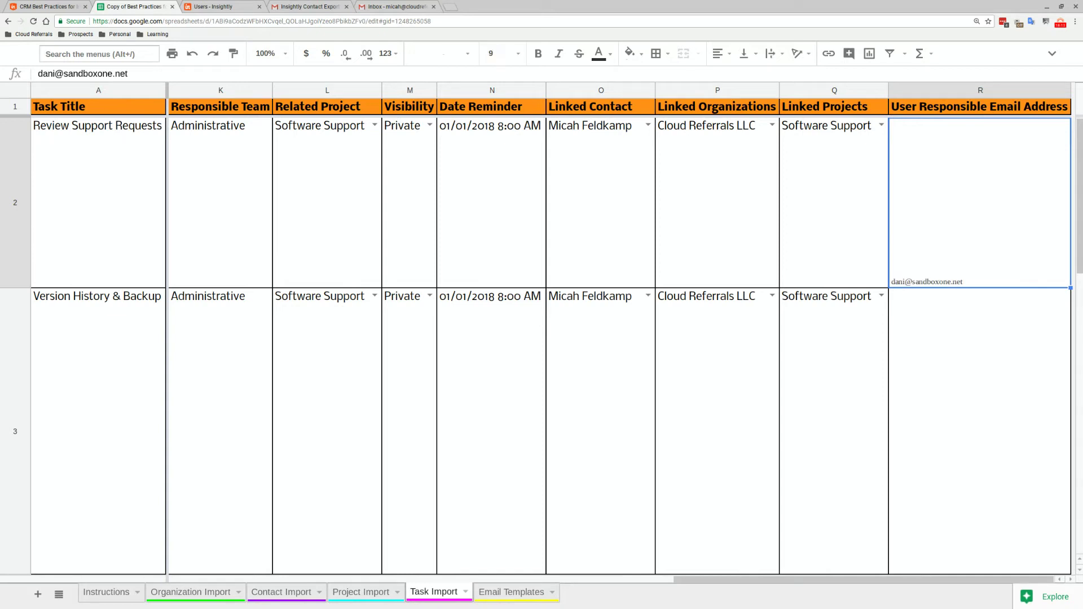
key(Return)
key(ctrl+a)
key(ctrl+c)
key(BackSpace)
key(ctrl+z)
key(ctrl+z)
key(ctrl+z)
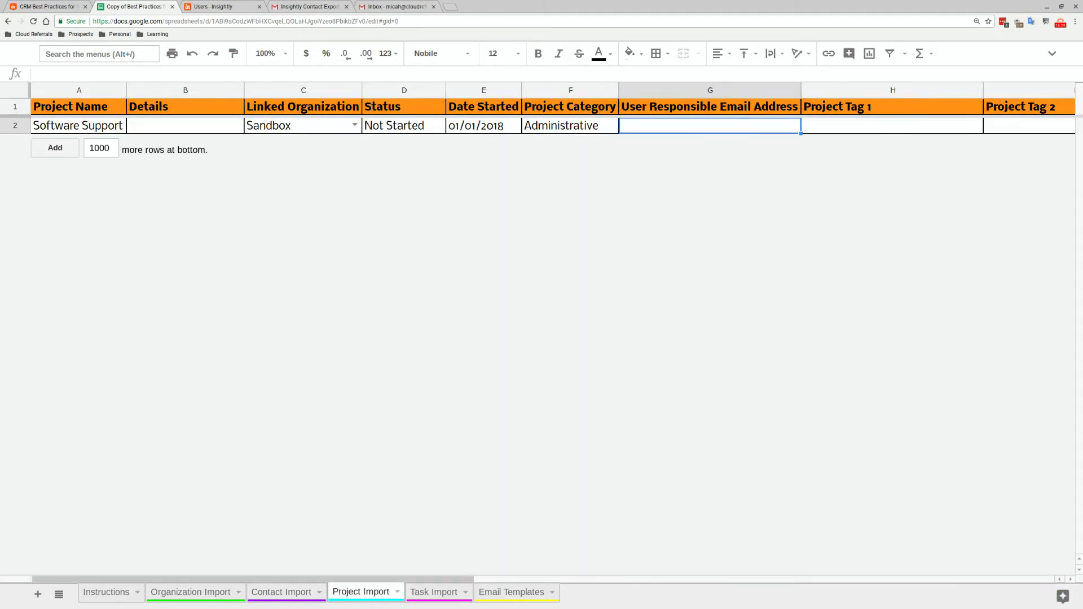
key(ctrl+v)
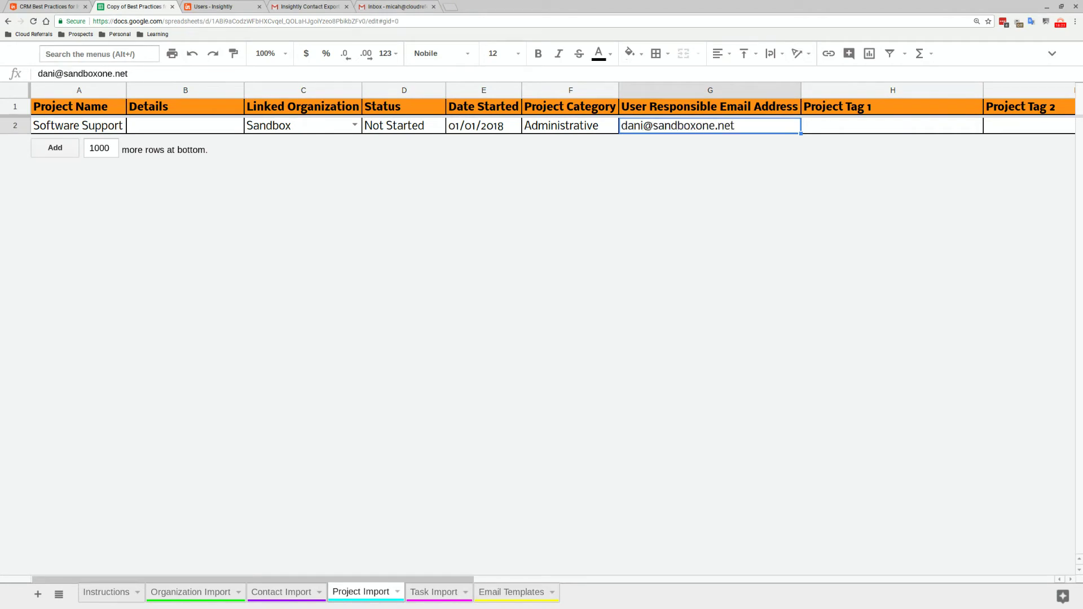
click(417, 592)
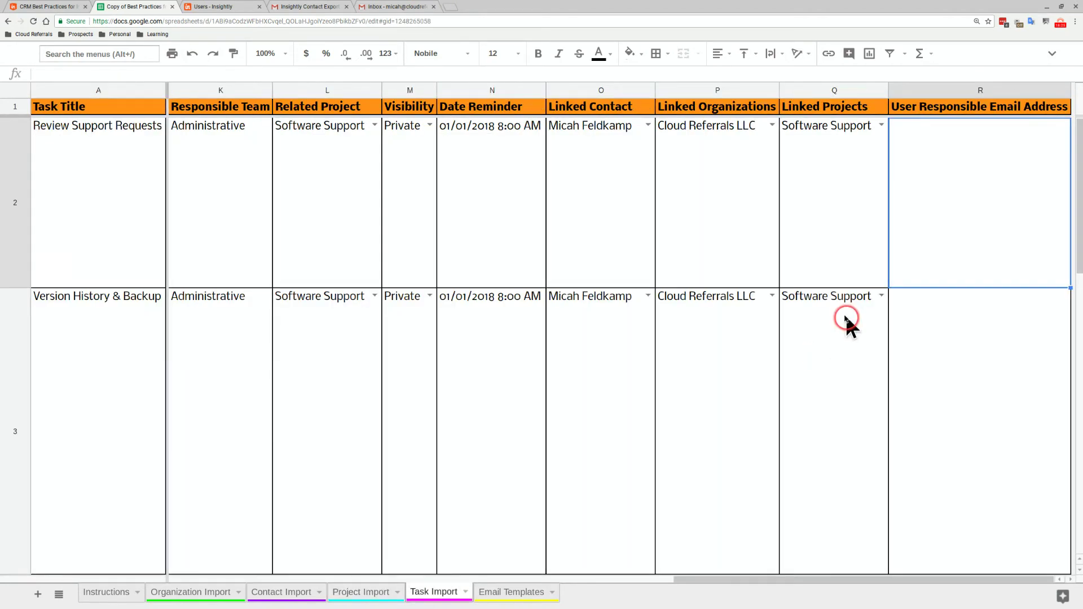
click(931, 235)
key(ctrl+v)
Fill the owner's email into the Owner Email Address cells J2 through J5
click(378, 209)
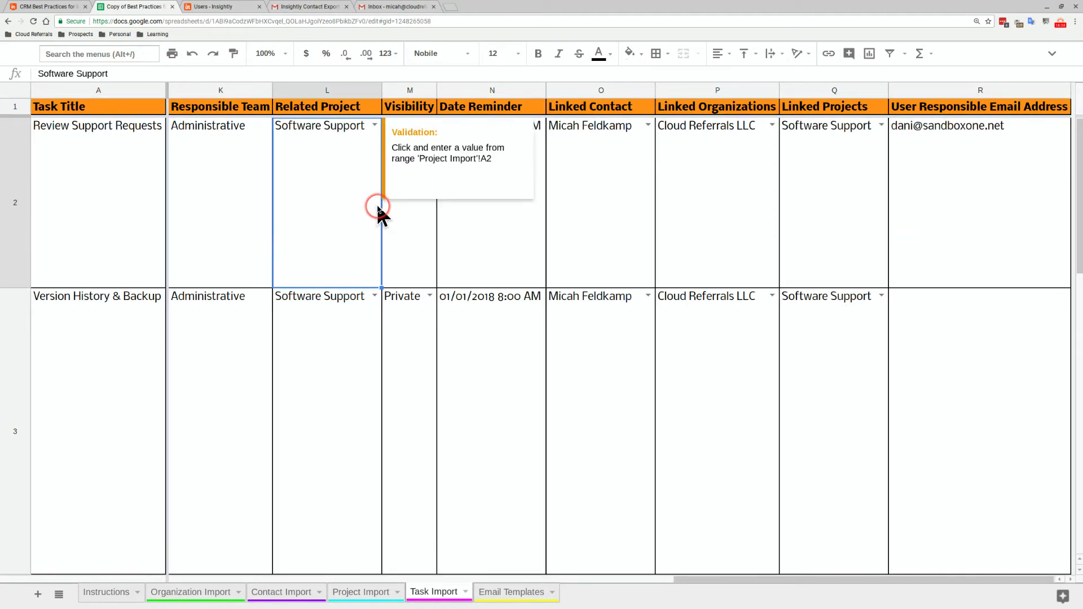
key(Left)
key(Left)
key(ctrl+v)
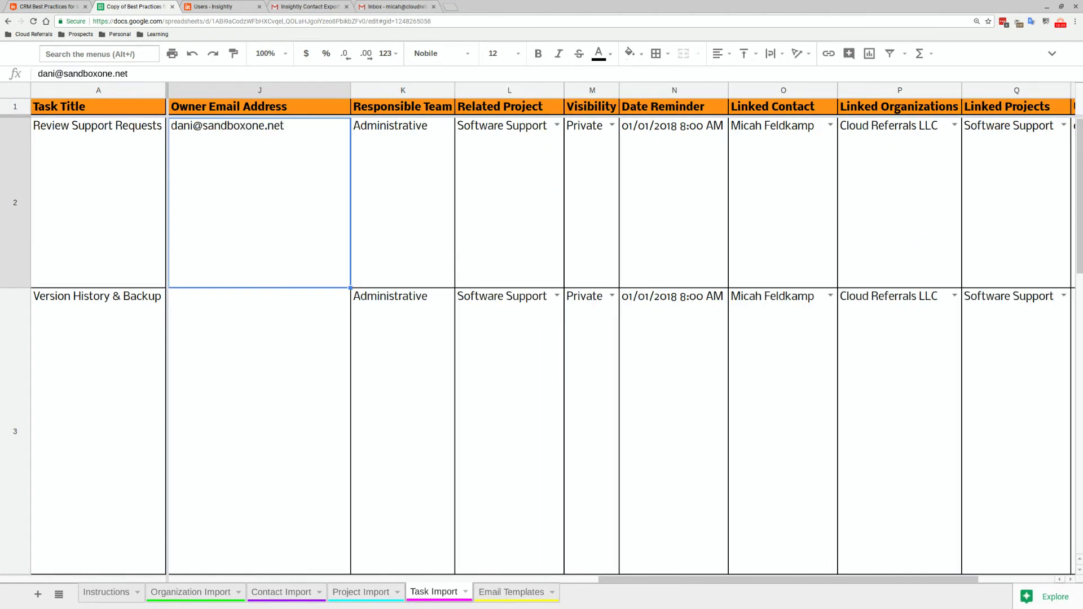
key(ctrl+shift+Down)
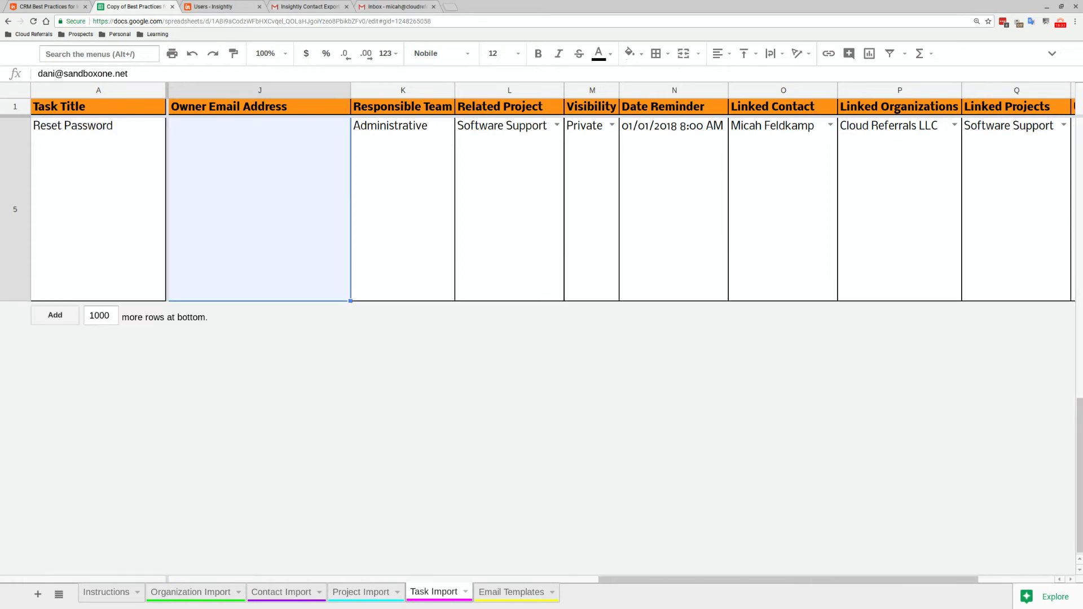
key(ctrl+v)
Copy the email from R2 down through R5 in User Responsible Email Address
key(ctrl+Up)
key(Right)
key(Right)
key(Right)
key(Right)
key(Right)
key(Right)
key(Right)
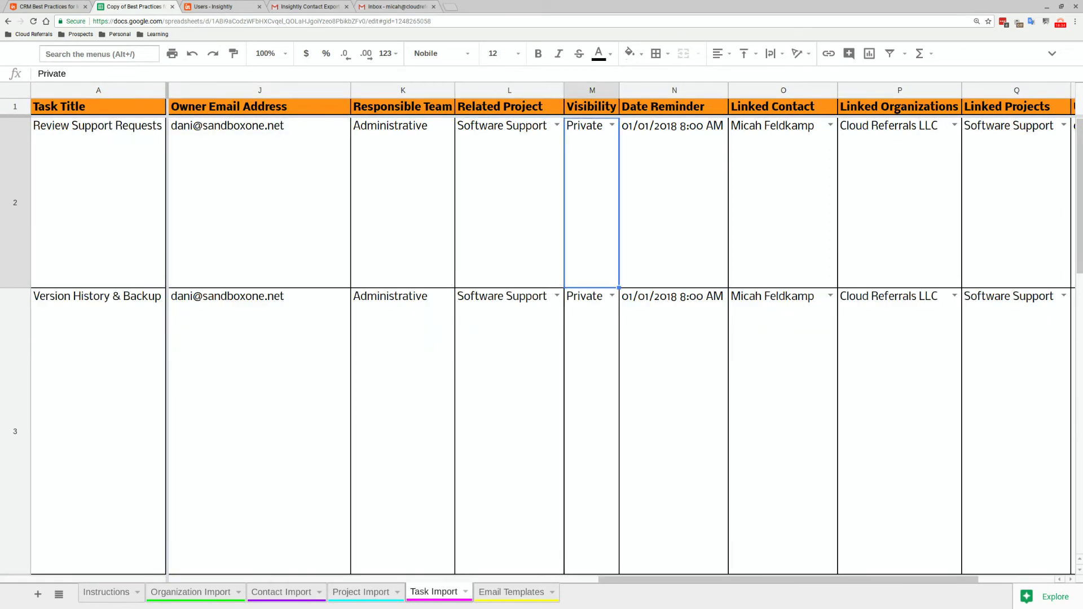
key(ctrl+c)
key(ctrl+shift+Down)
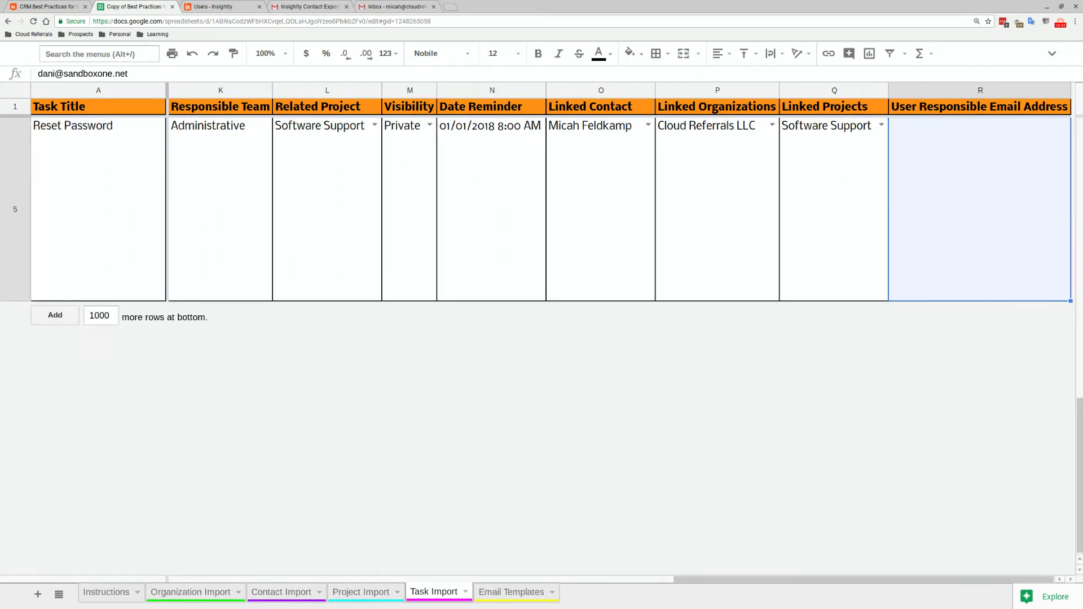
key(ctrl+v)
Review row 5 from Linked Organizations back to Date Due and its Task Details
key(Left)
key(Left)
key(Down)
key(Down)
key(Down)
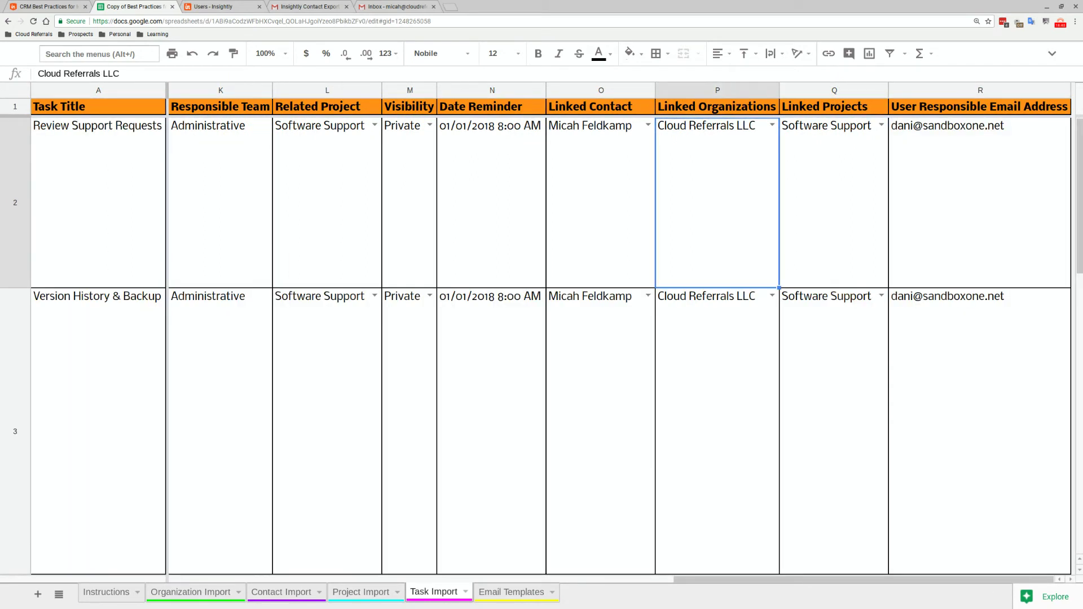
key(Left)
key(Left)
key(Left)
key(Left)
key(Left)
key(Left)
key(Left)
key(Left)
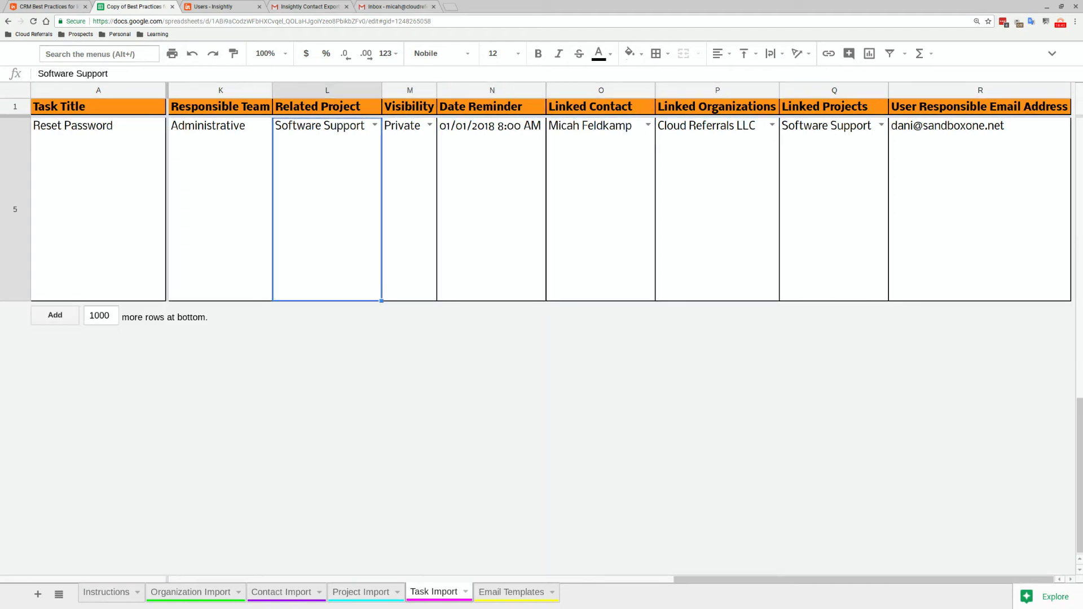
key(Left)
key(Left)
key(Left)
key(Left)
key(Left)
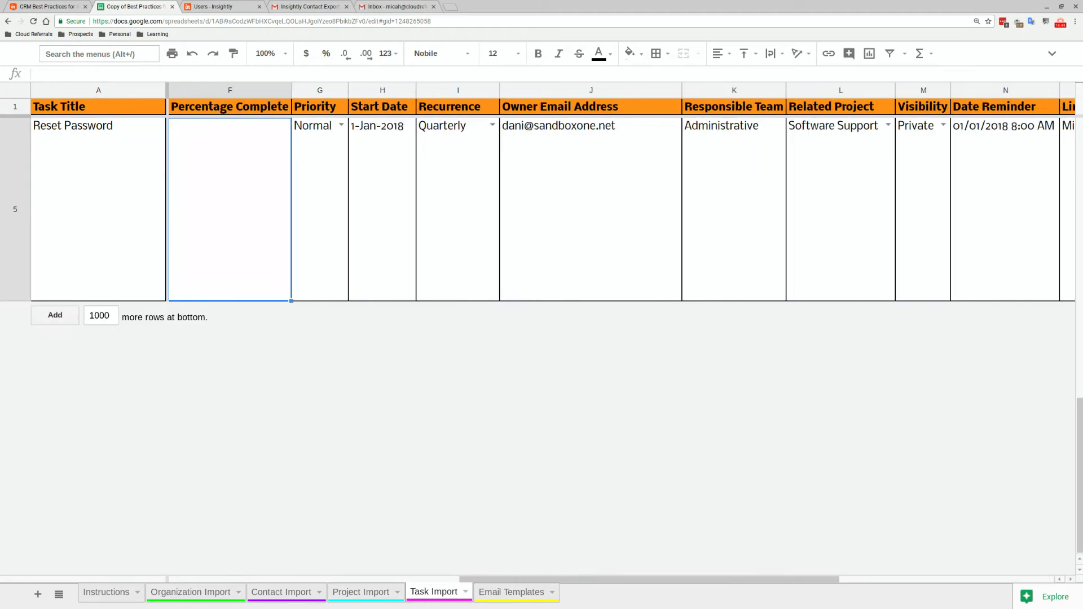
key(Right)
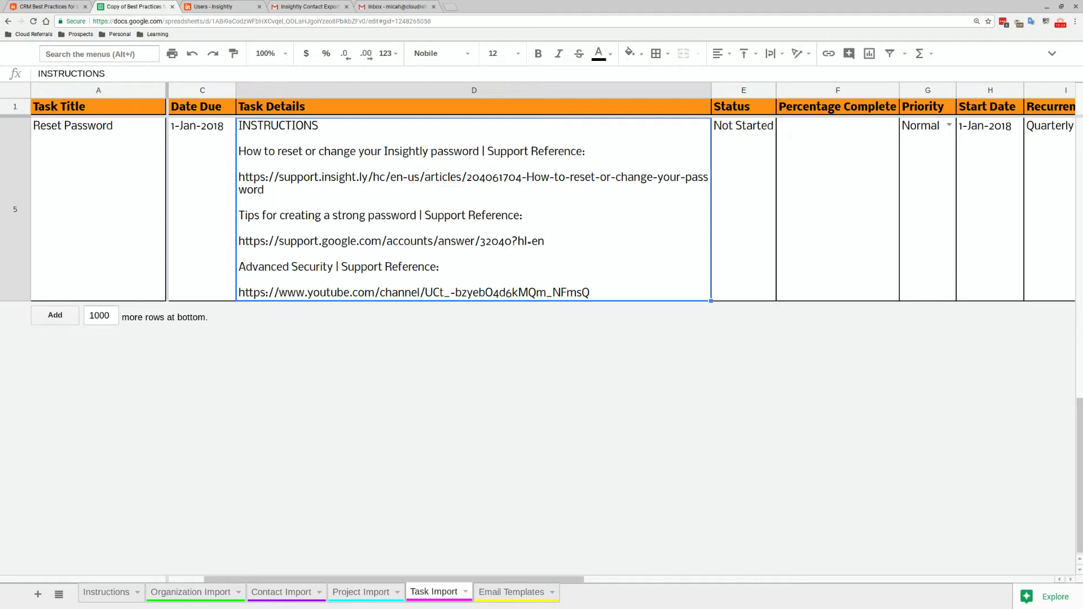
Review row 2's owner email, project, visibility, links and responsible email, then return to Instructions
click(377, 109)
key(Down)
key(Right)
key(Right)
key(Right)
key(Right)
key(Right)
key(Right)
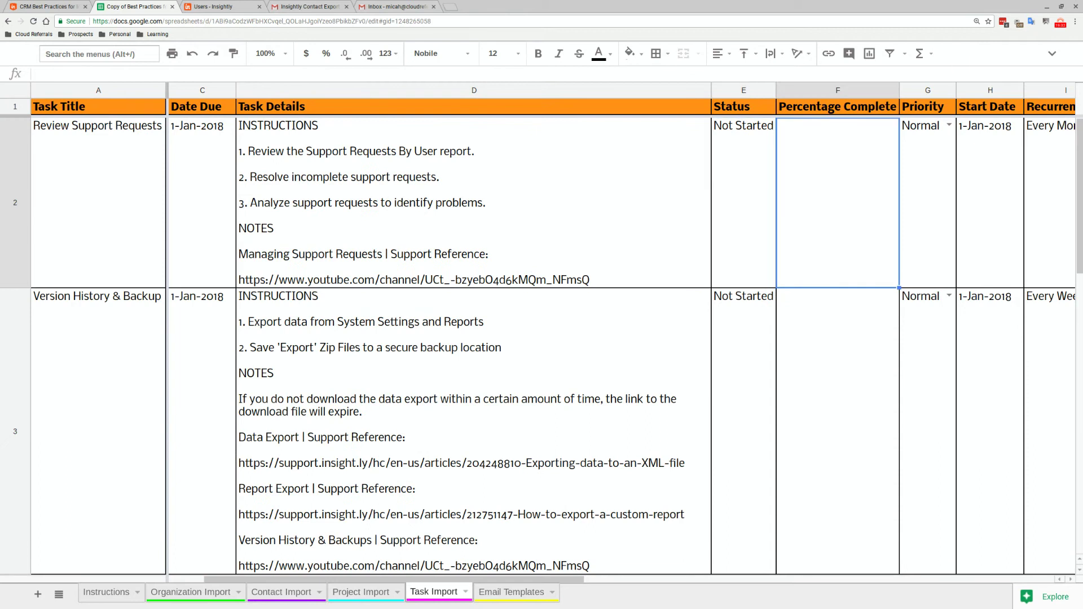
key(Right)
key(Right)
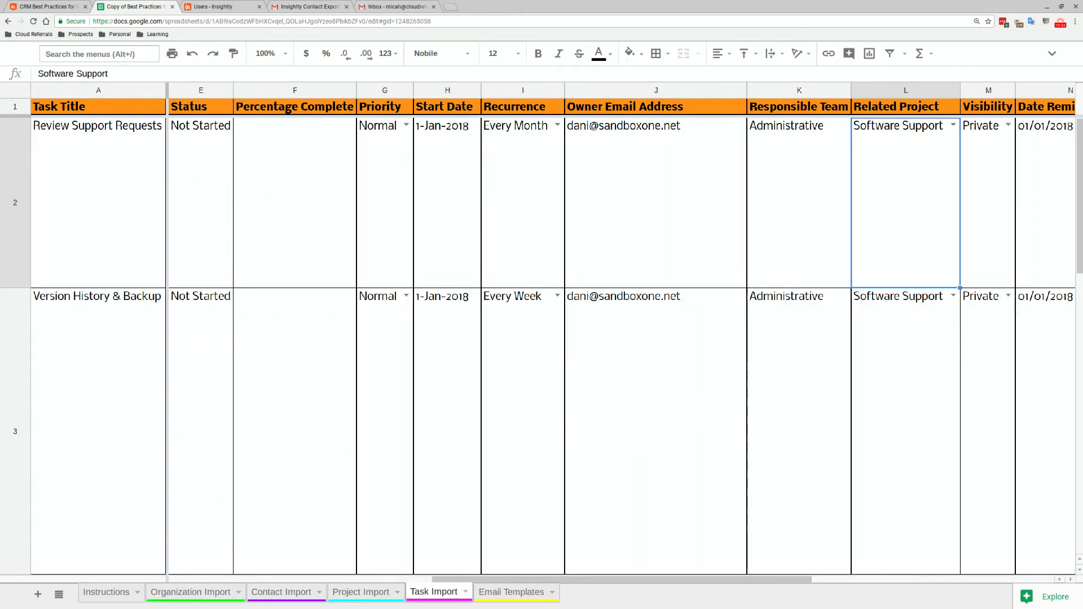
key(Right)
key(Right)
key(Right)
key(Right)
key(Right)
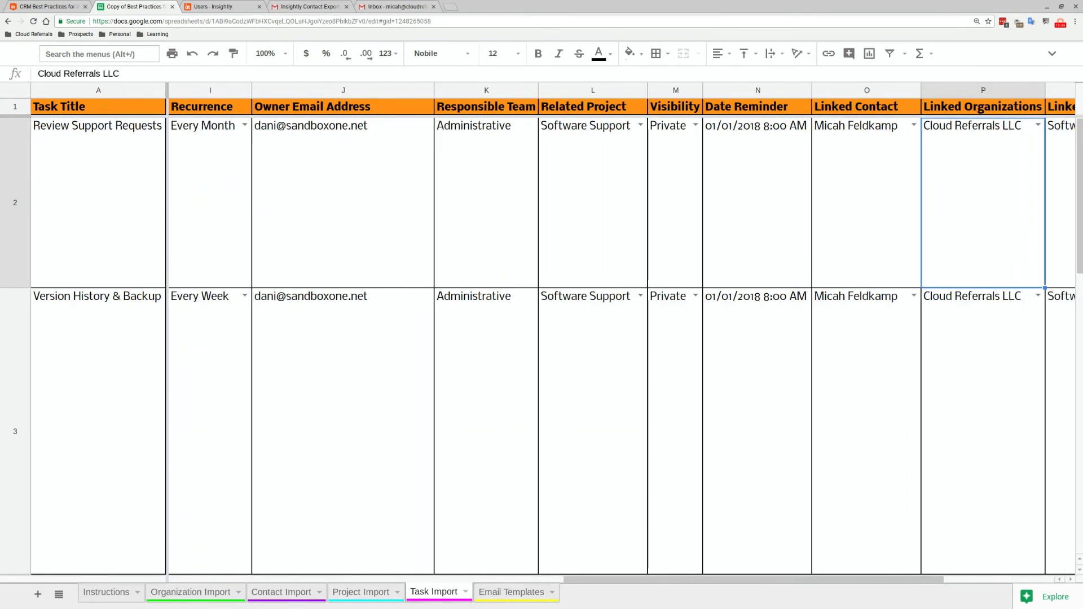
key(Right)
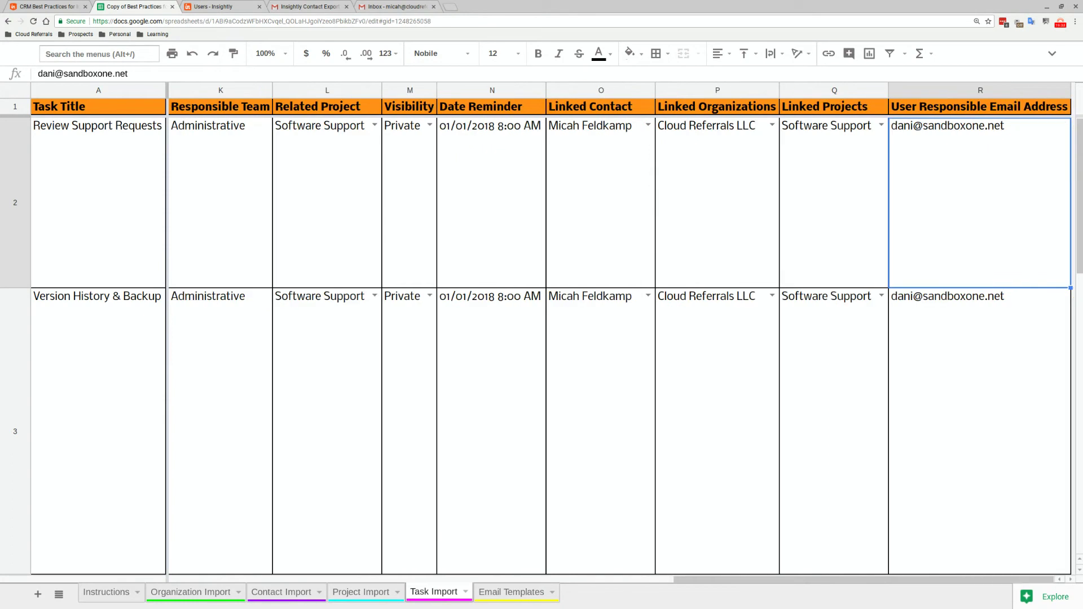
key(Left)
key(Left)
key(Right)
key(Right)
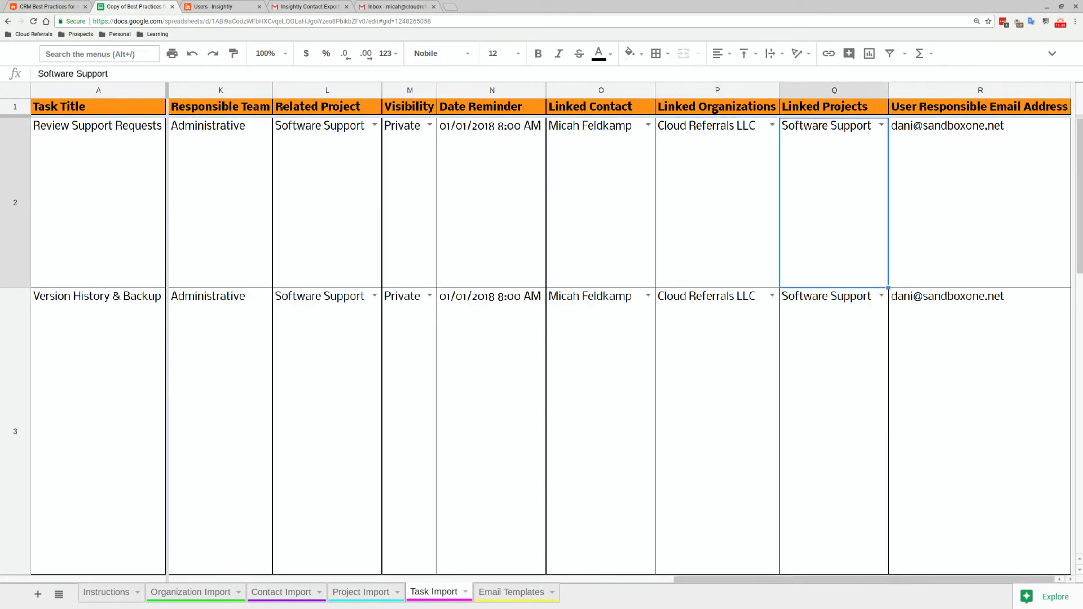
key(Left)
key(Left)
key(Left)
key(Left)
key(Left)
key(Left)
key(Left)
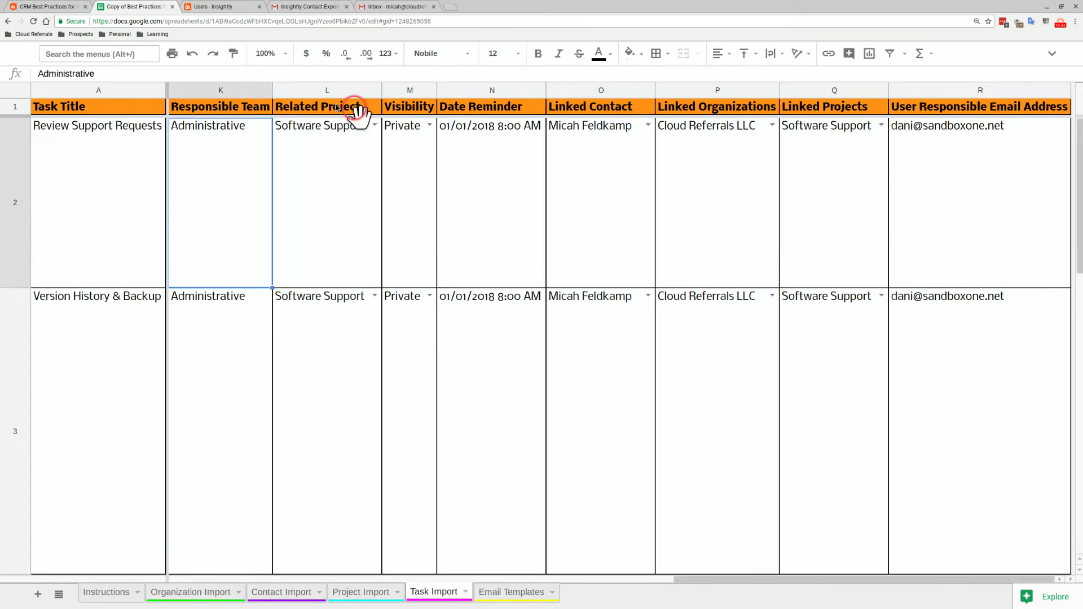
click(397, 91)
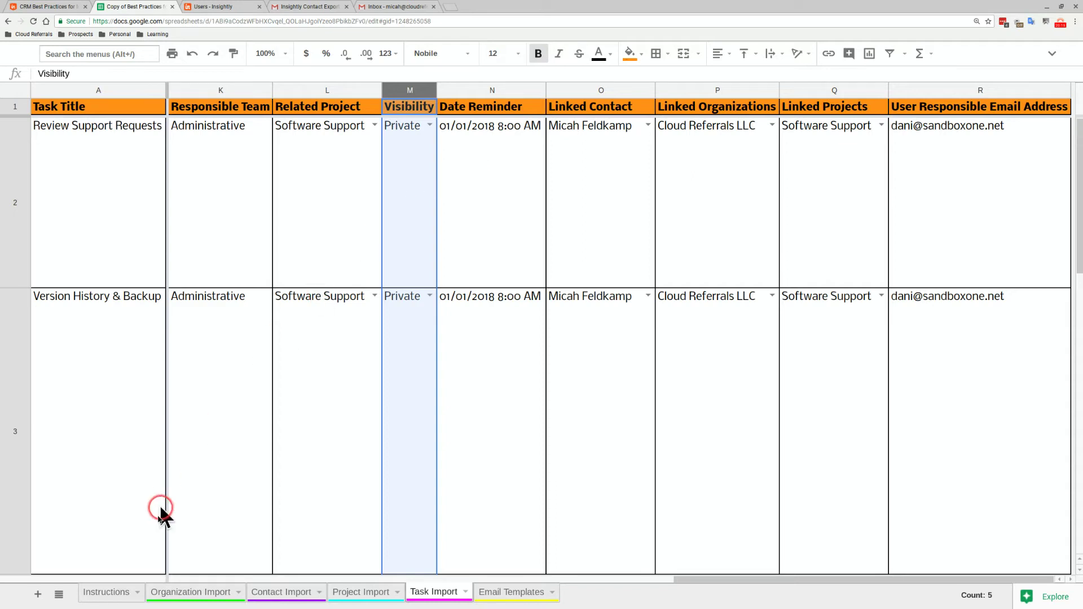
click(94, 595)
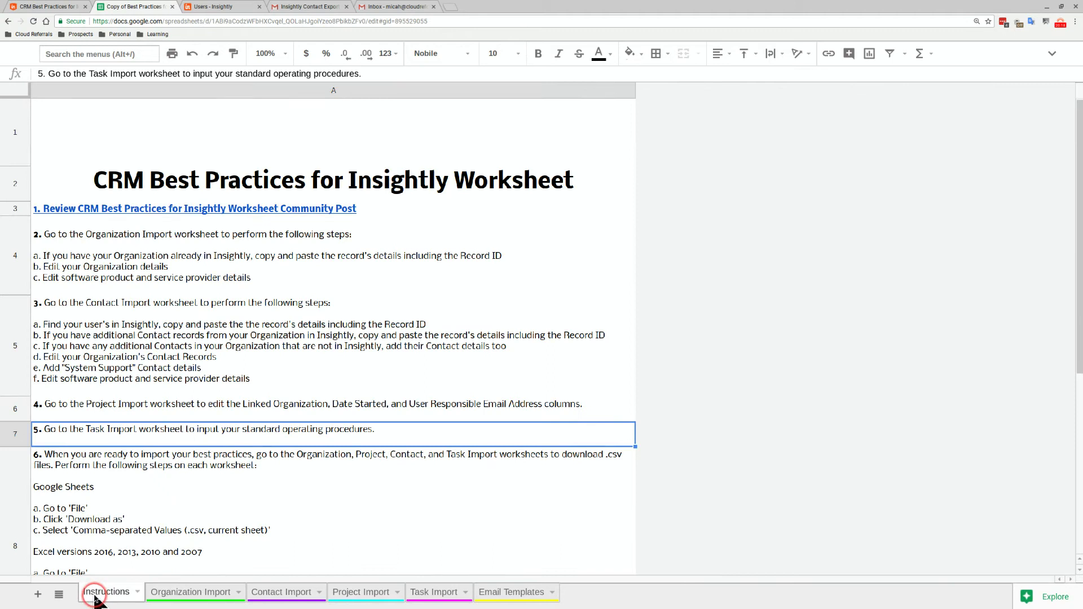
click(103, 477)
scroll(104, 477, down, 2)
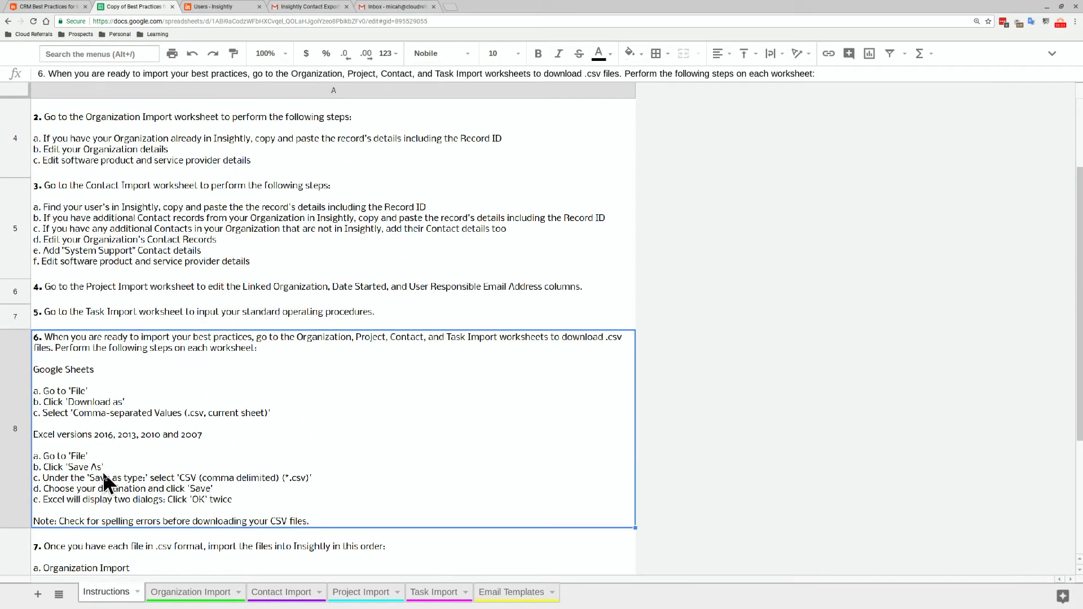
scroll(103, 471, down, 1)
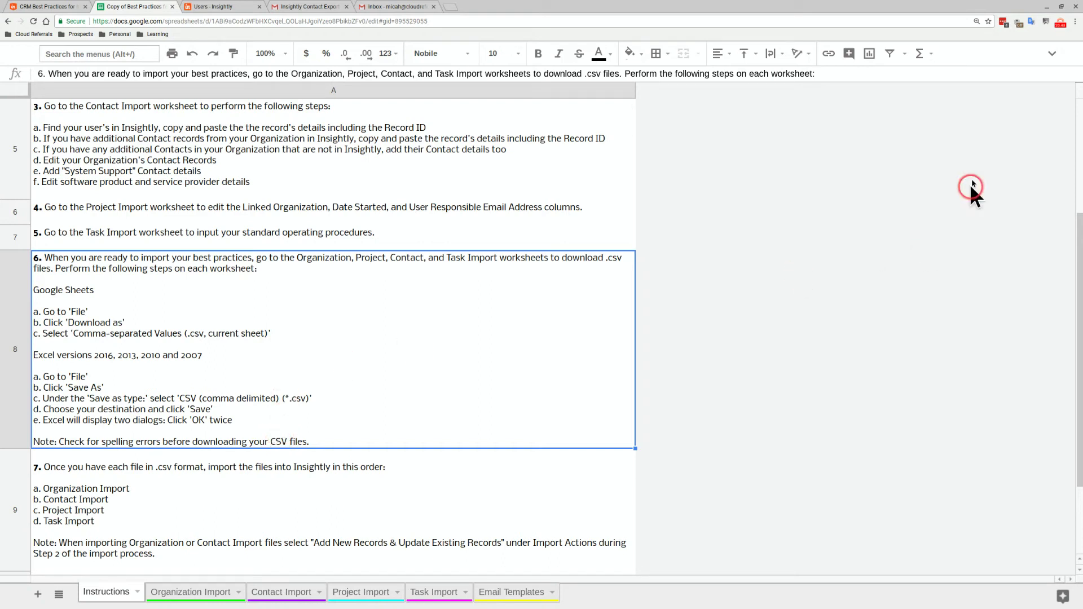
Restore the menu bar and run Tools > Spelling, ignoring 'users' and leaving the text unchanged
click(1053, 53)
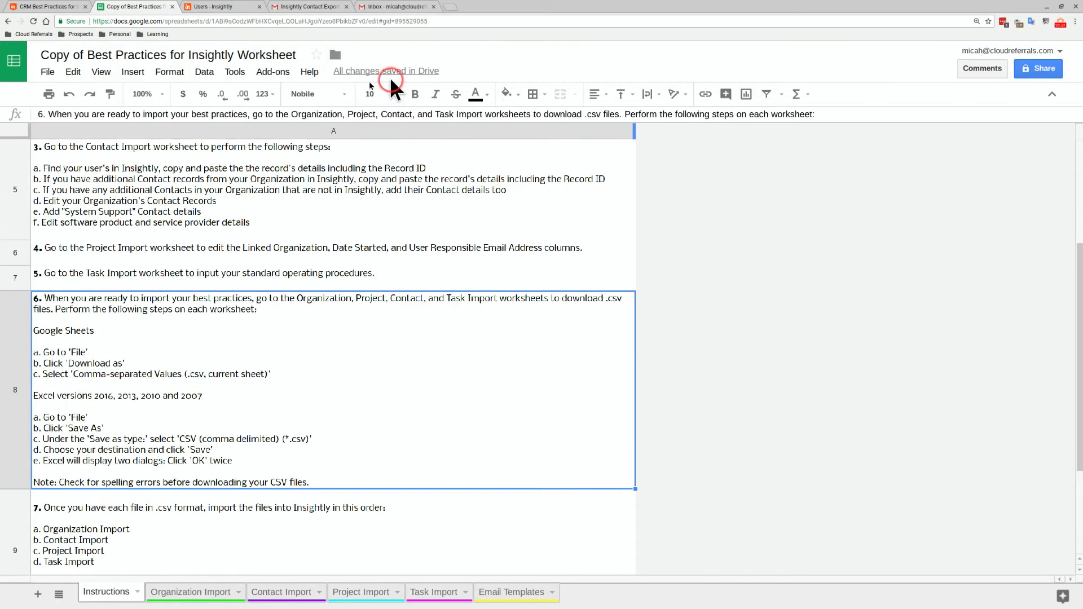
click(233, 74)
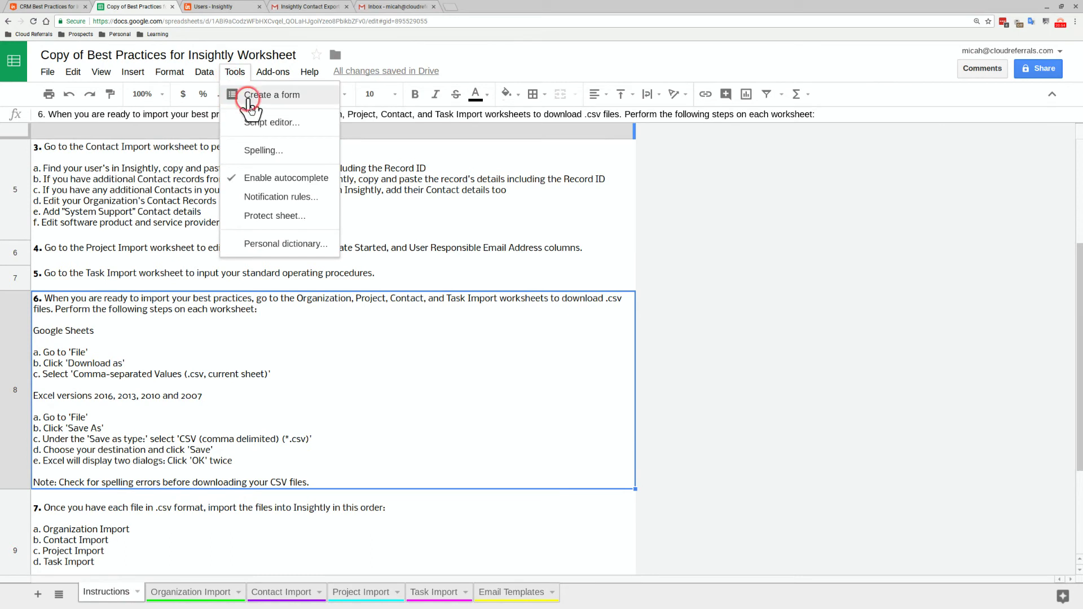
click(253, 148)
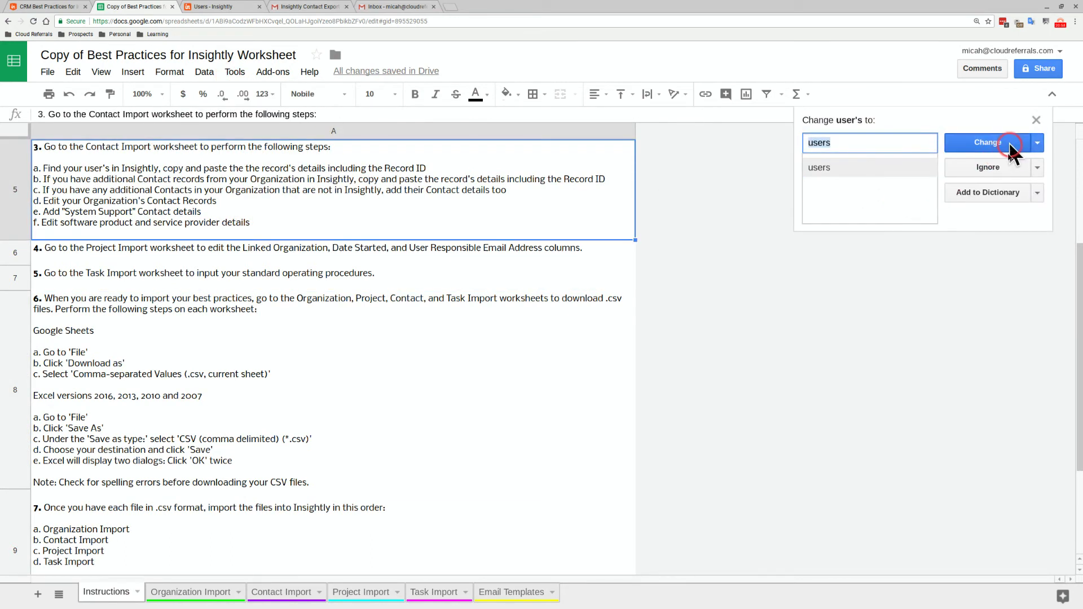
click(1006, 165)
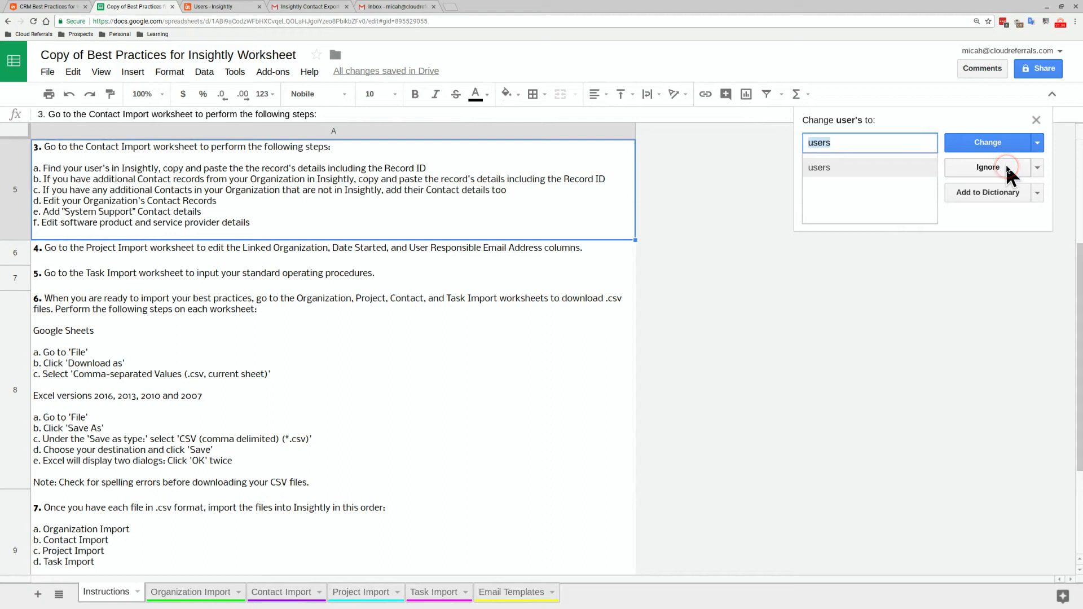
click(1036, 120)
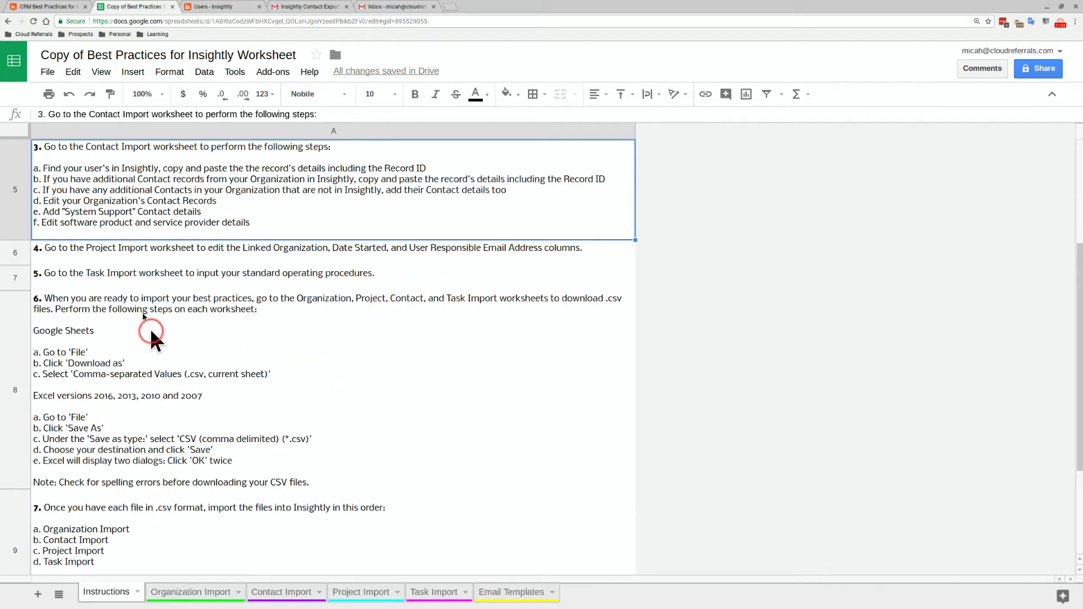
Download the Instructions sheet as Comma-separated values (.csv, current sheet), then select step 7
click(47, 73)
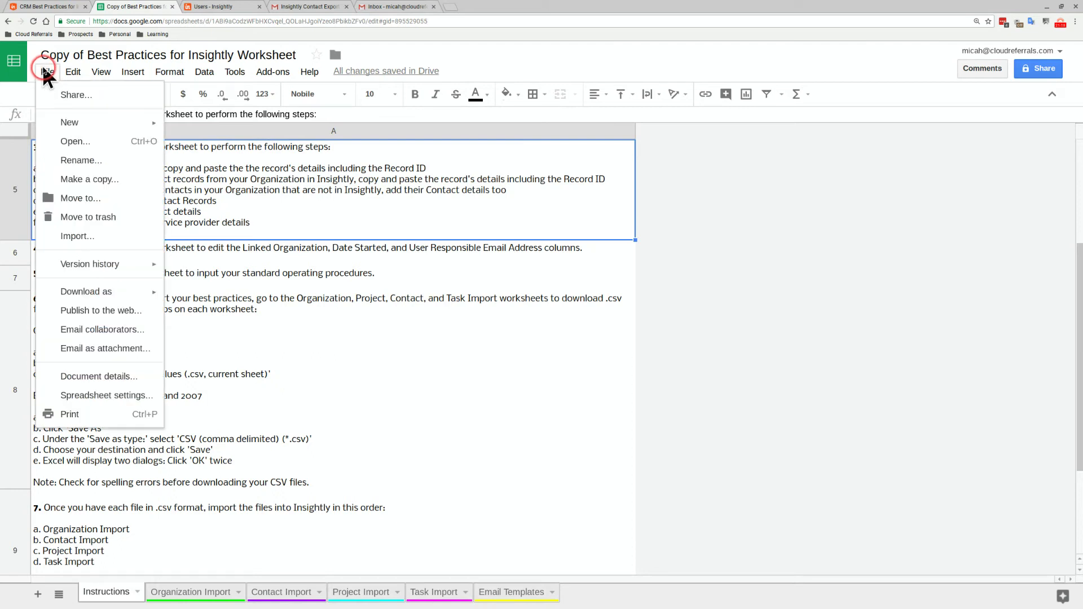
mouse_move(107, 299)
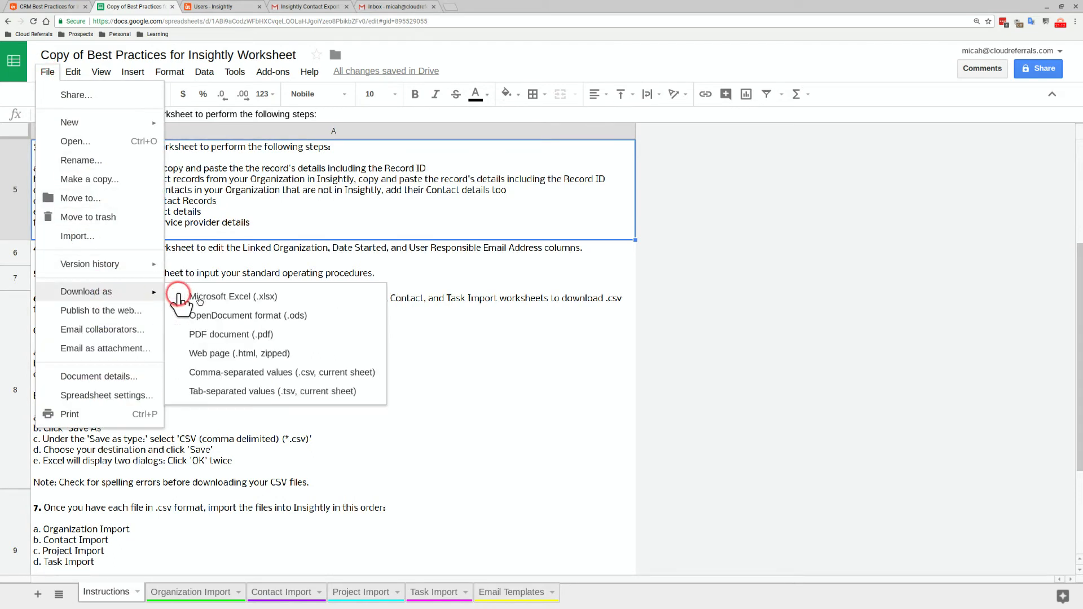
click(208, 374)
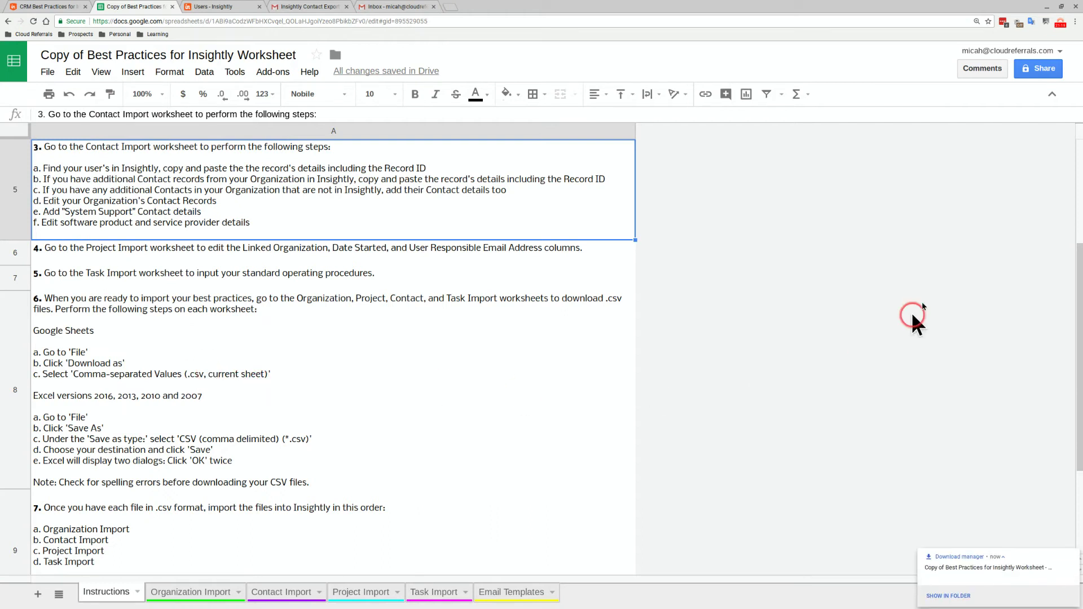
click(1062, 24)
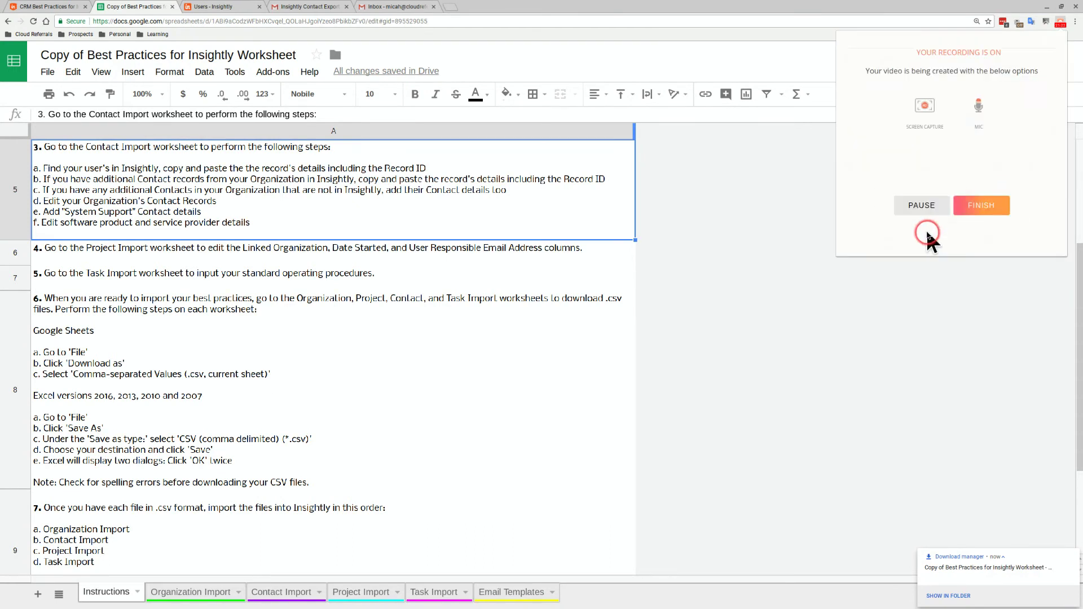
click(920, 206)
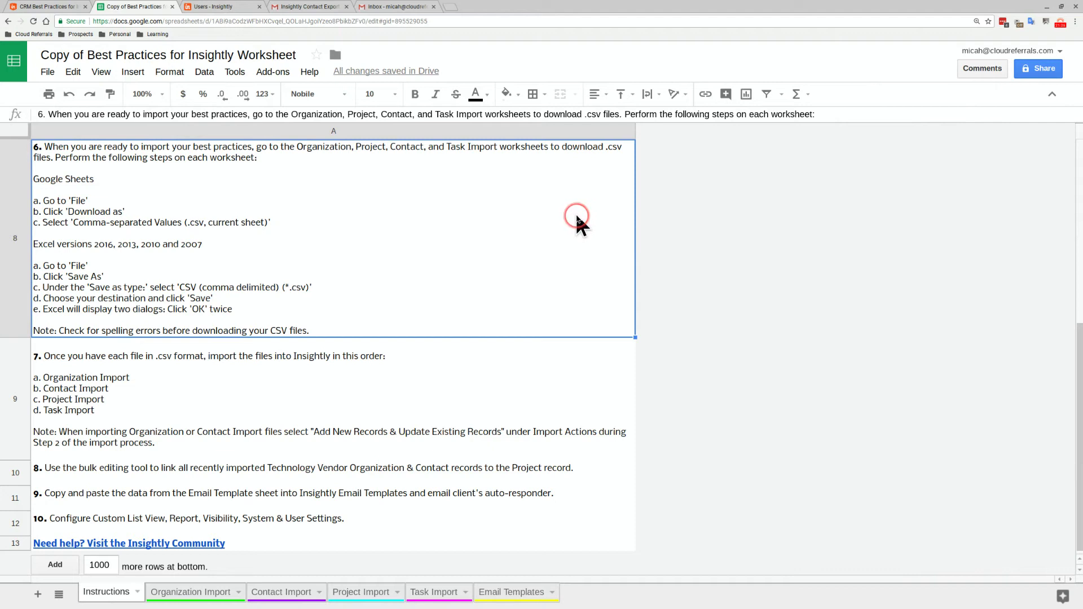
click(444, 404)
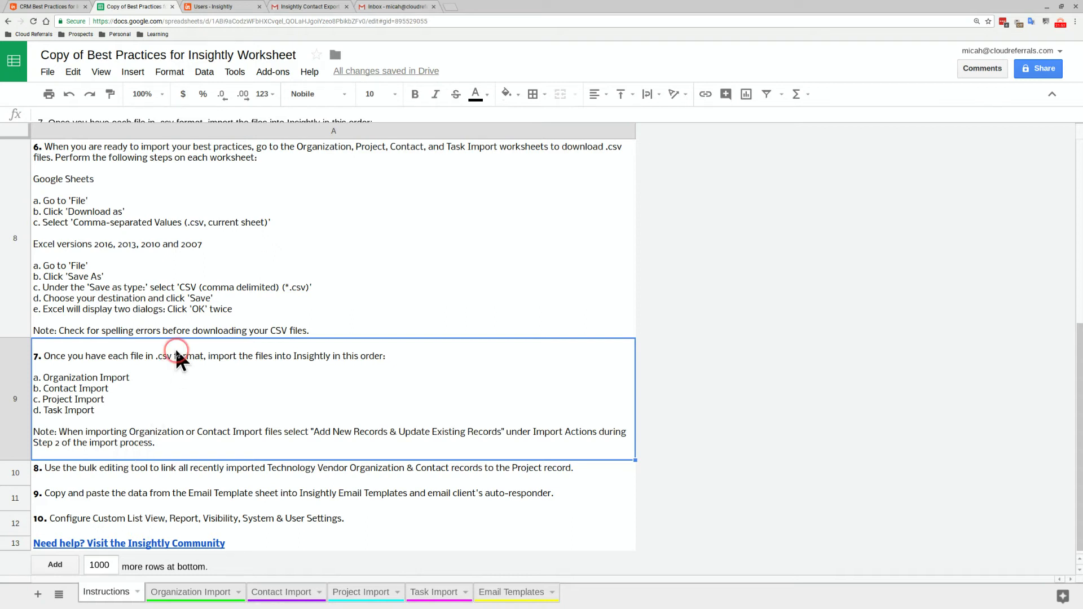
In Insightly's Organizations list, choose Import Organizations And Notes
click(240, 6)
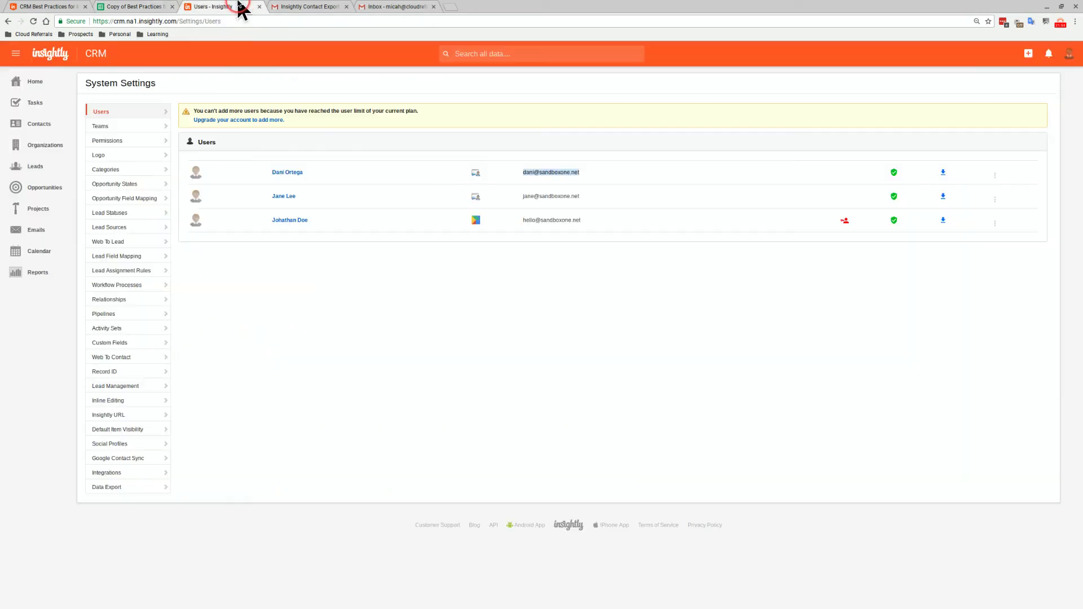
click(38, 125)
click(38, 148)
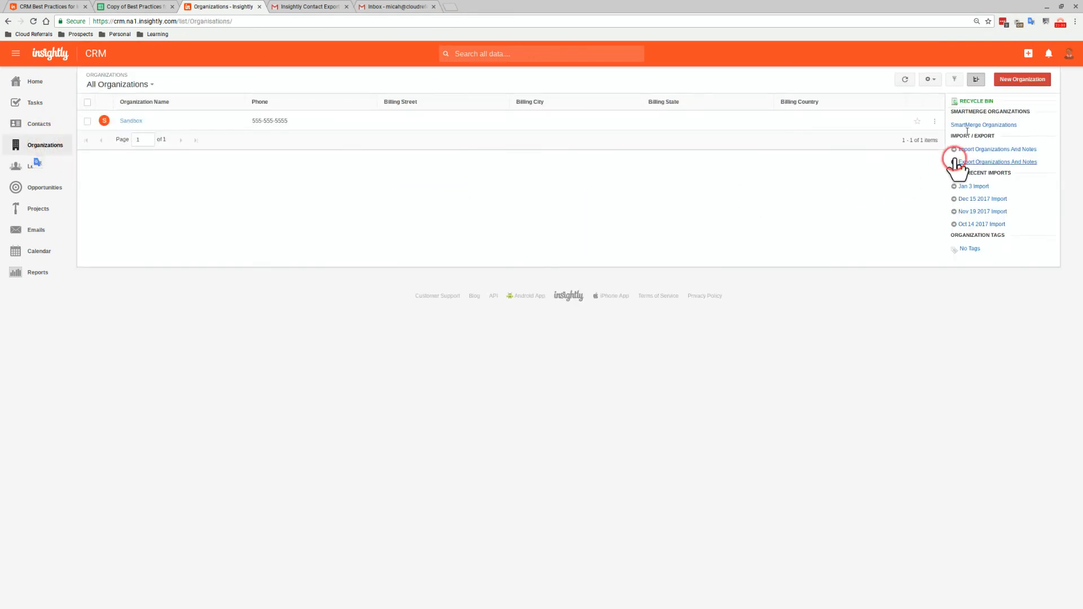
click(980, 80)
click(979, 80)
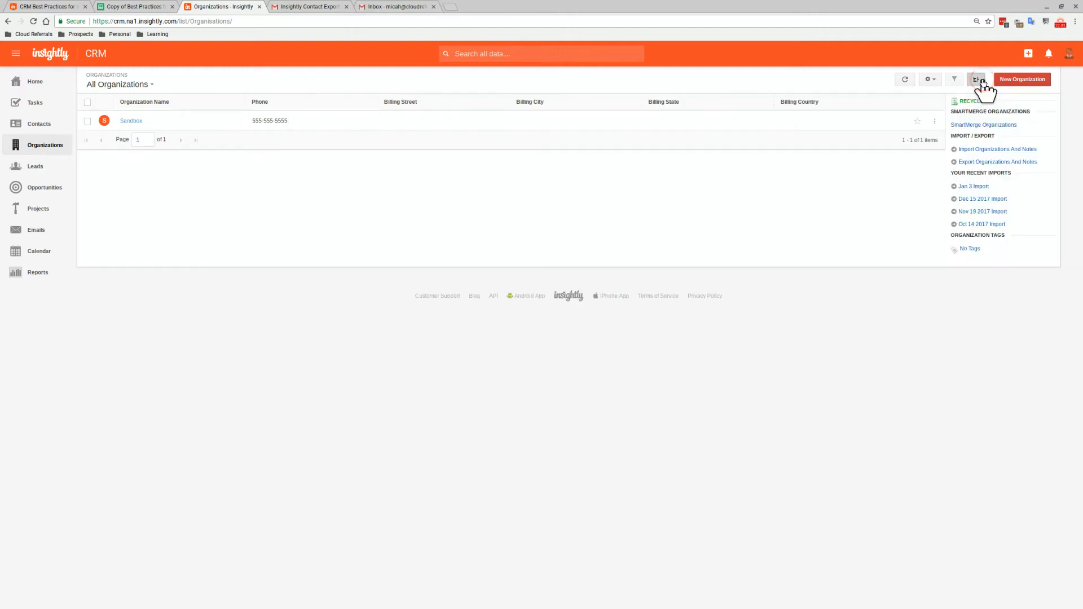
click(984, 150)
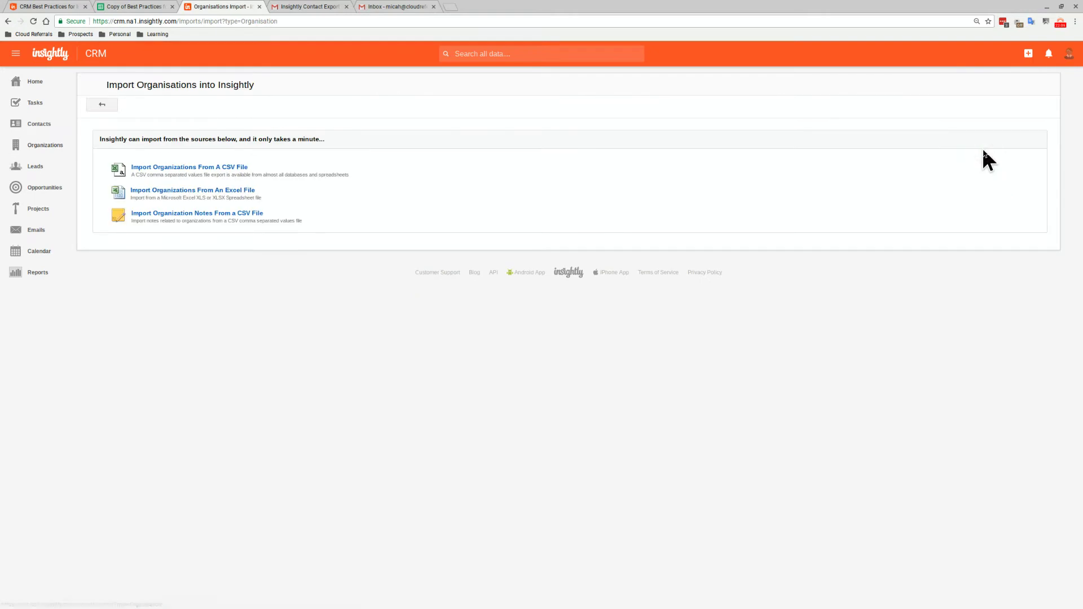
Upload Organization Import (1).csv from Downloads as the CSV organization import file
click(186, 168)
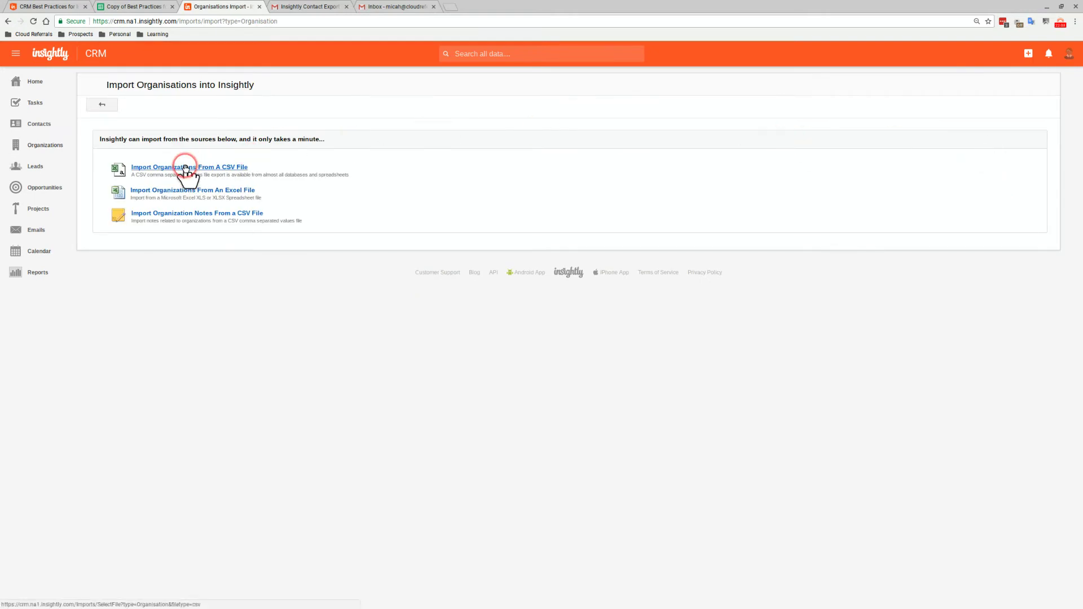
click(208, 193)
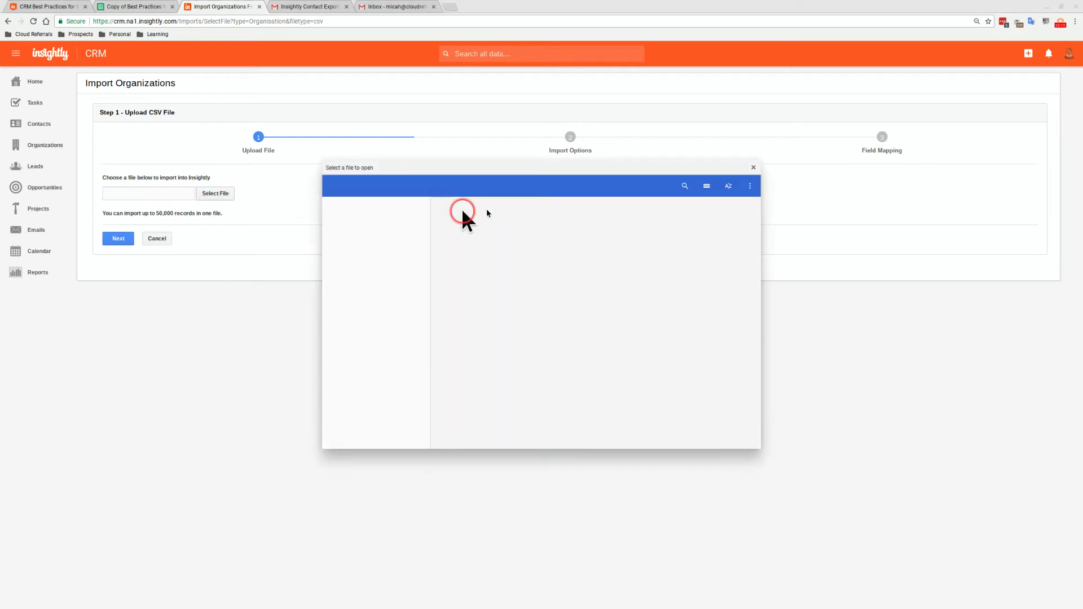
drag(756, 212, 1074, 229)
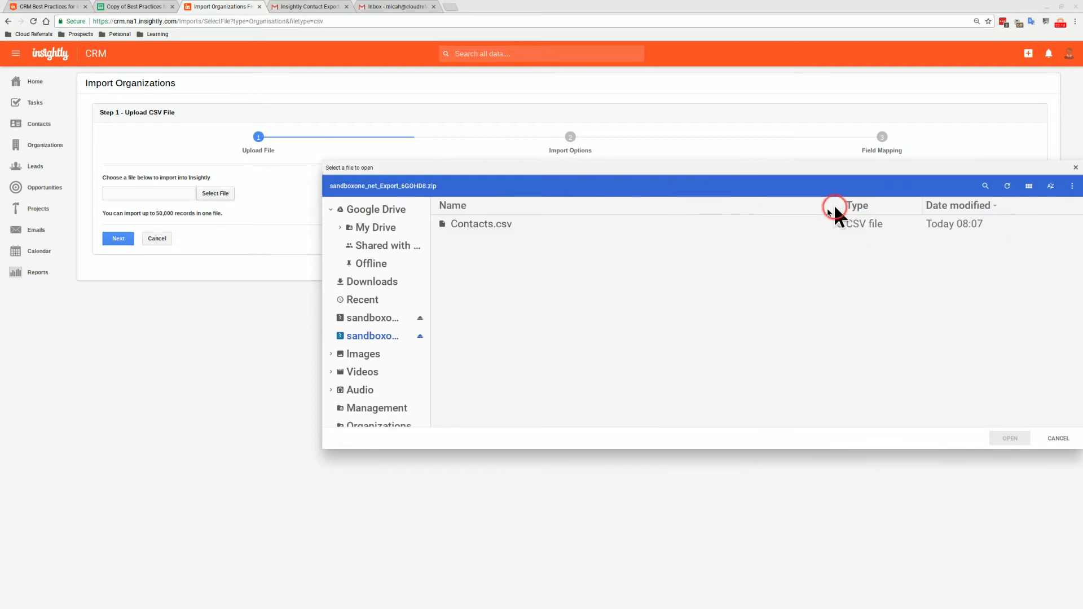
click(373, 283)
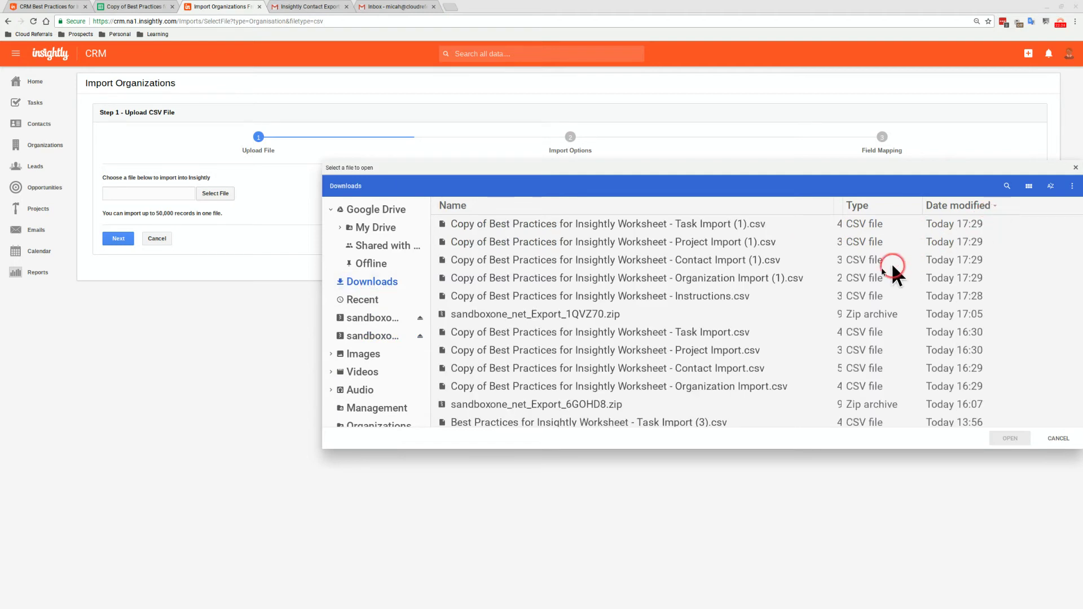
click(772, 278)
click(1009, 438)
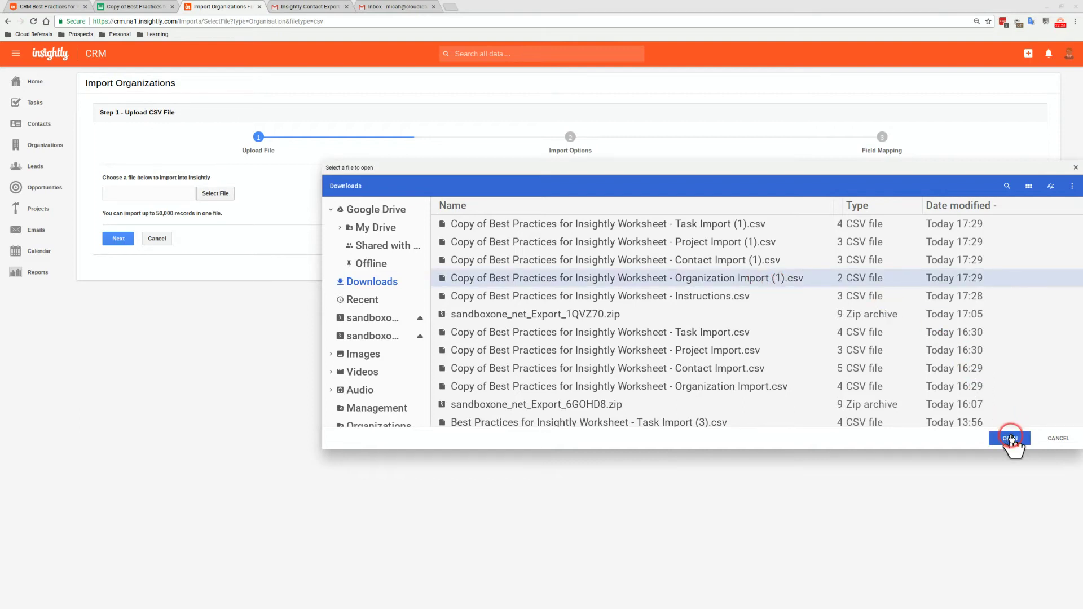
click(120, 239)
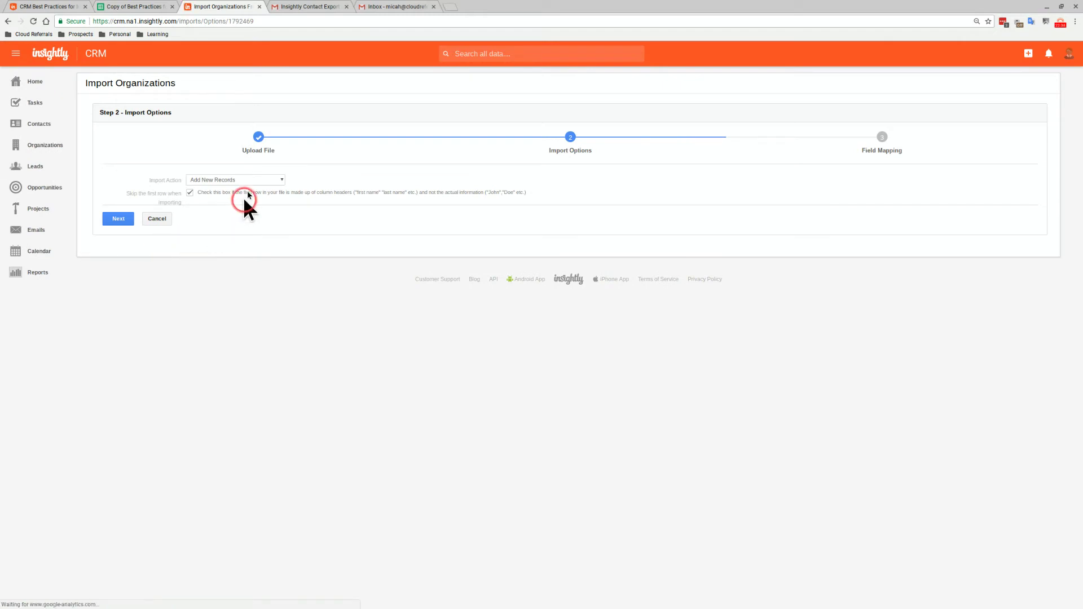
Choose Add New Records and Update Existing Records, matched by Record ID, keeping the header row skipped
click(242, 178)
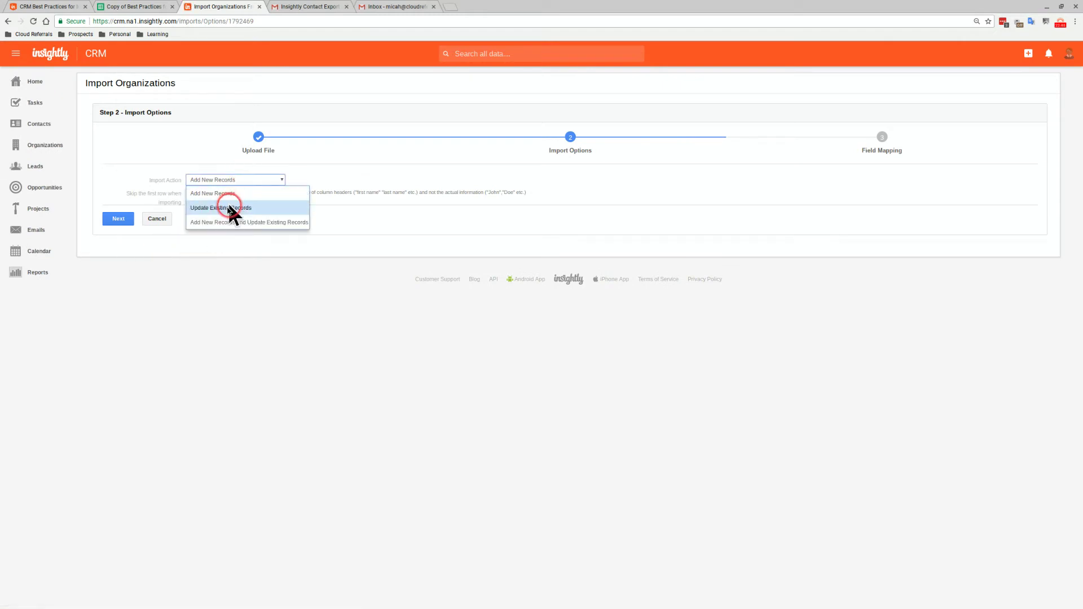
click(224, 222)
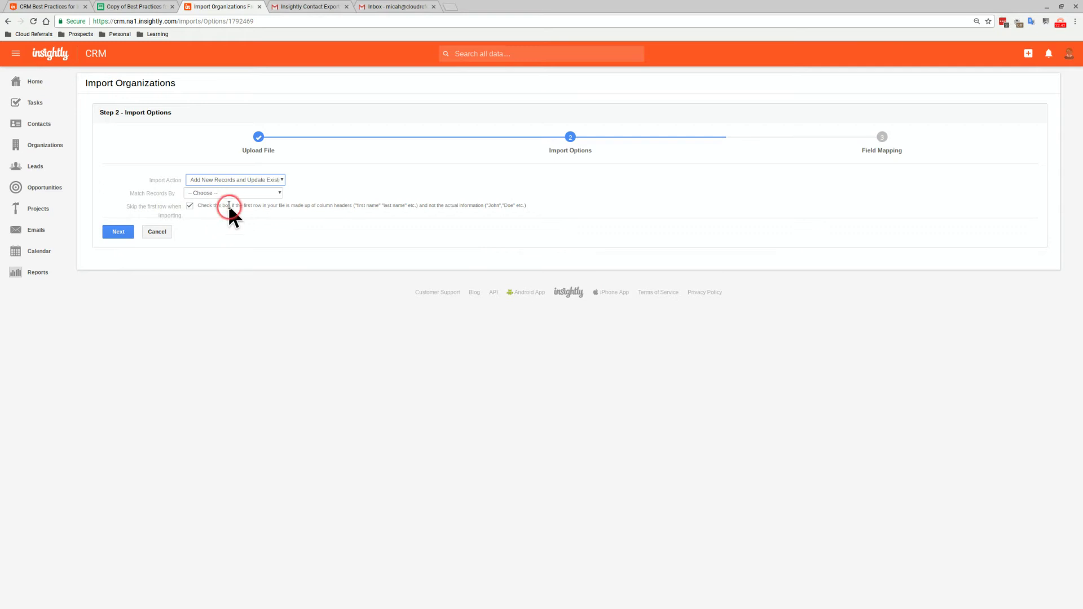
click(231, 195)
click(224, 220)
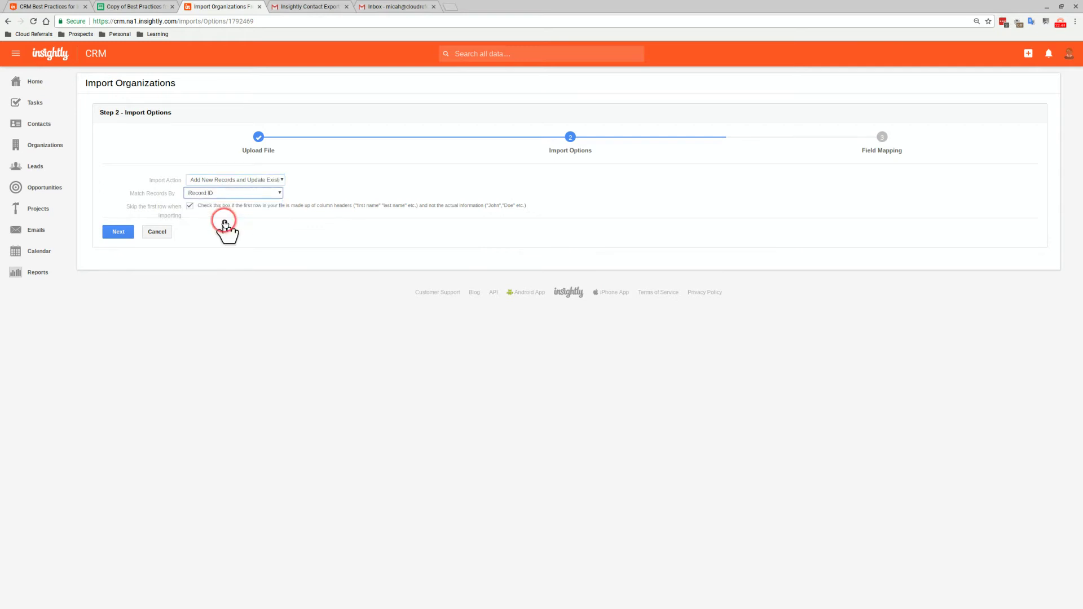
click(185, 216)
click(124, 231)
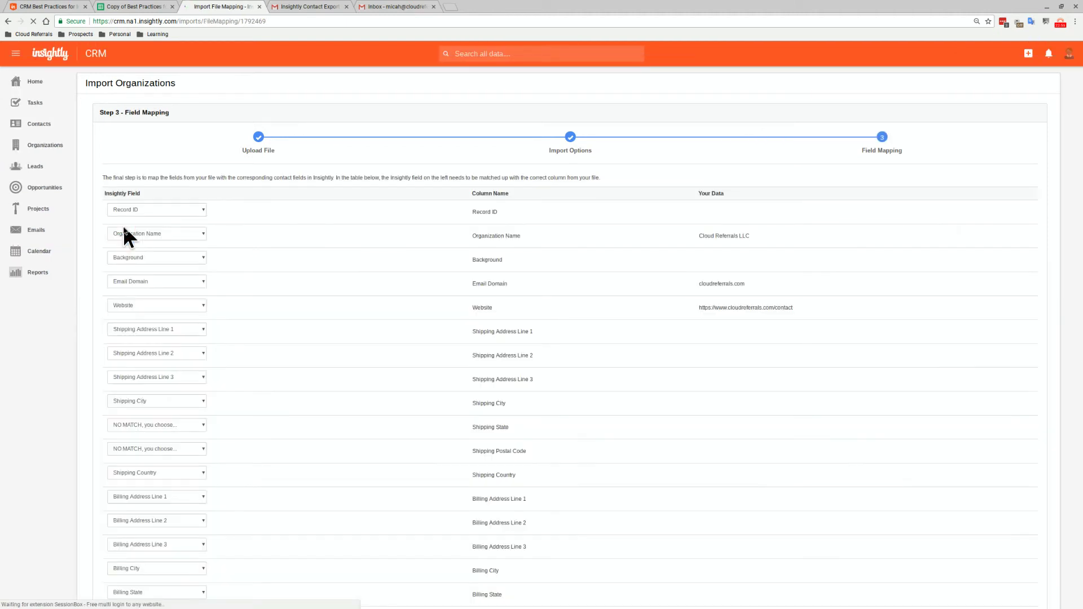
click(145, 217)
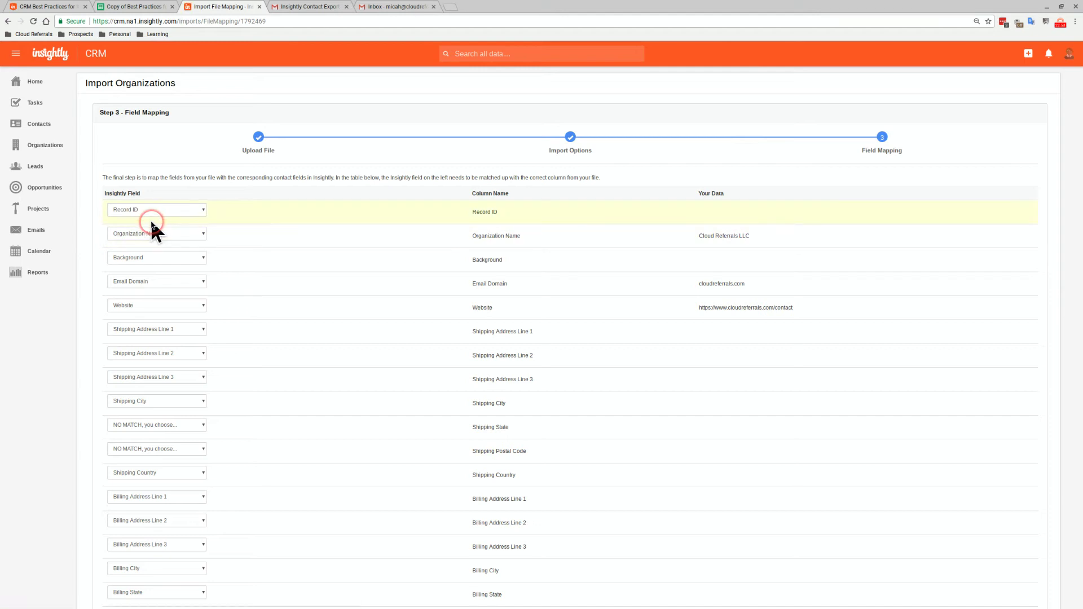
Scroll through the field mapping down to the Organization Tag rows, then return to the worksheet
click(137, 198)
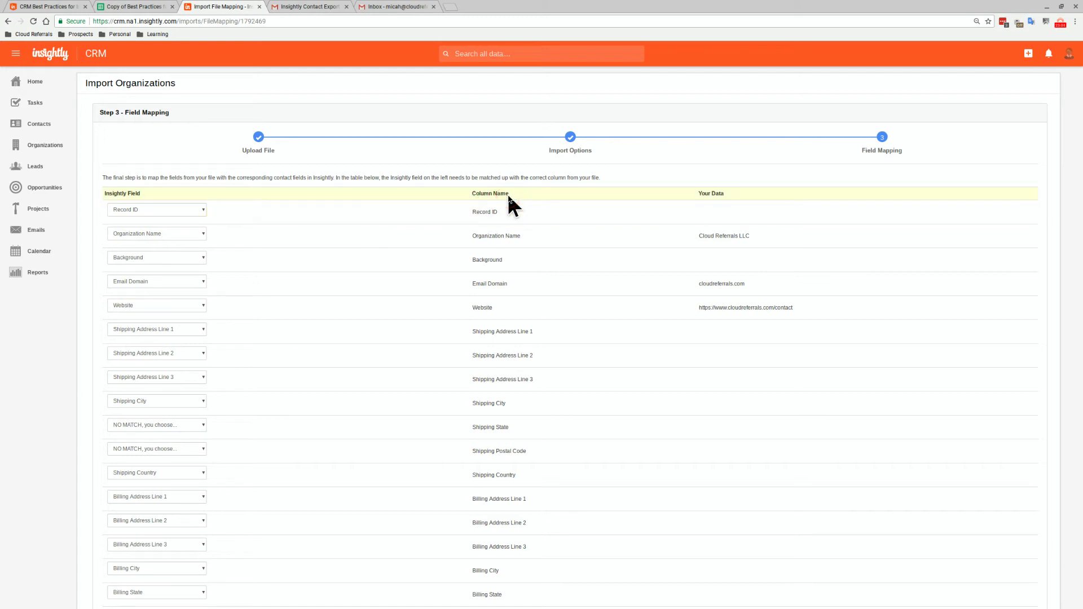
scroll(513, 243, down, 4)
scroll(515, 247, down, 4)
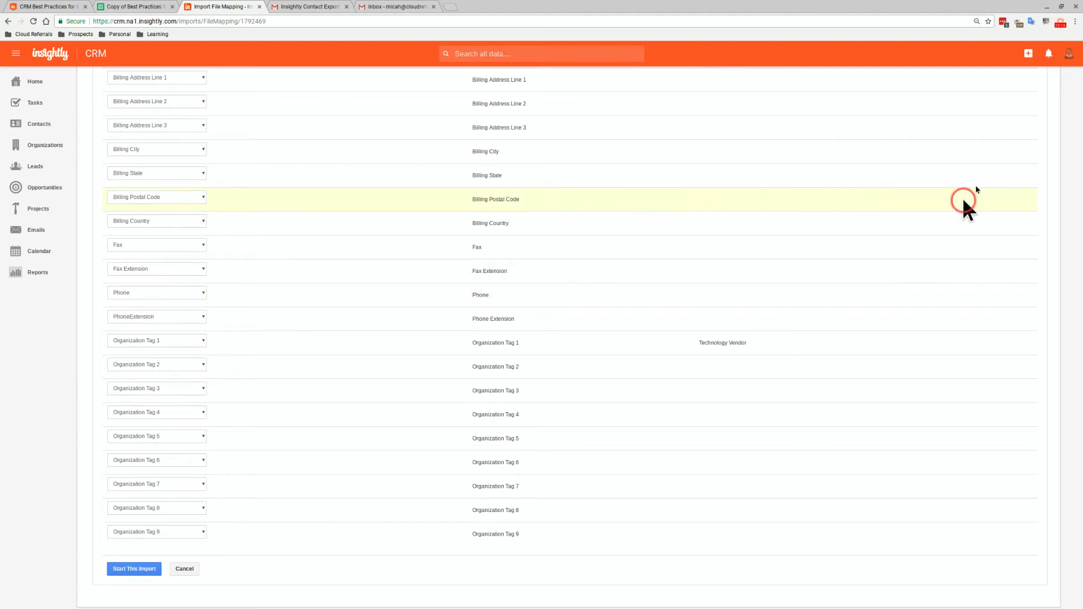
click(1060, 25)
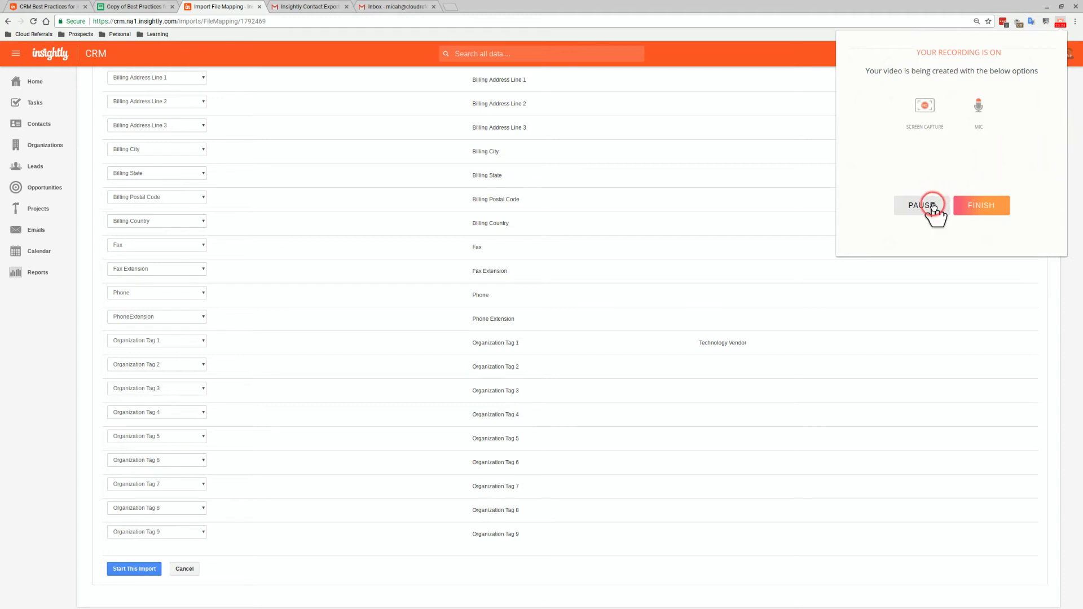
click(931, 210)
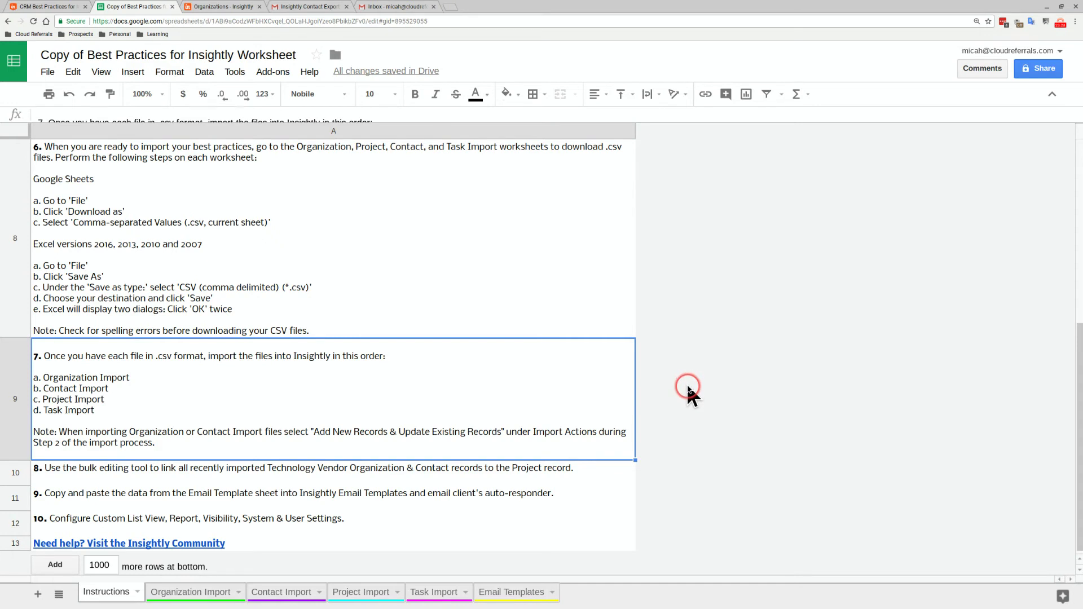
click(453, 478)
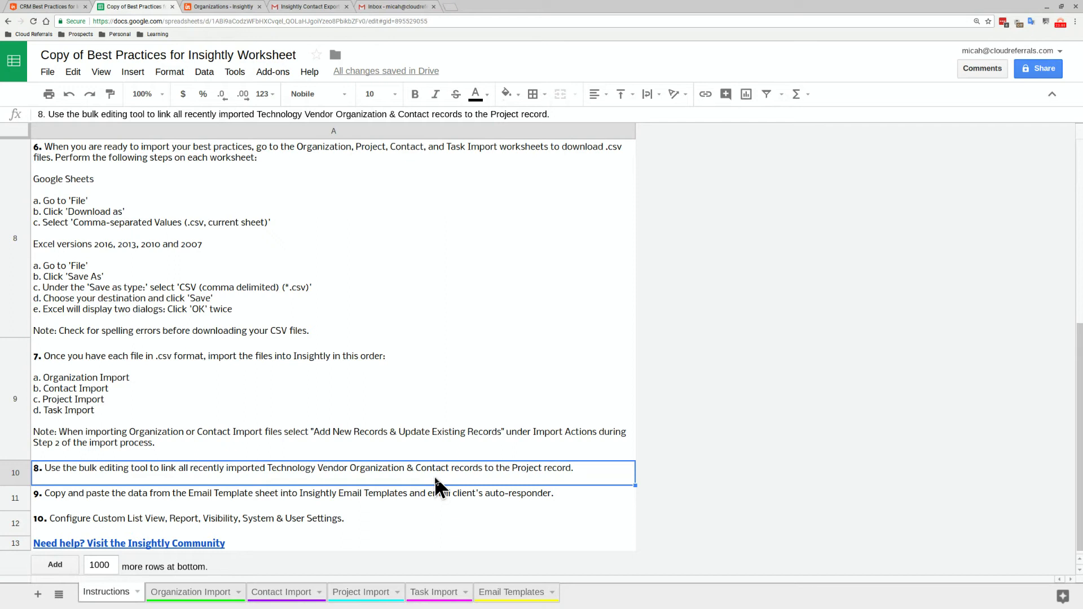
click(231, 9)
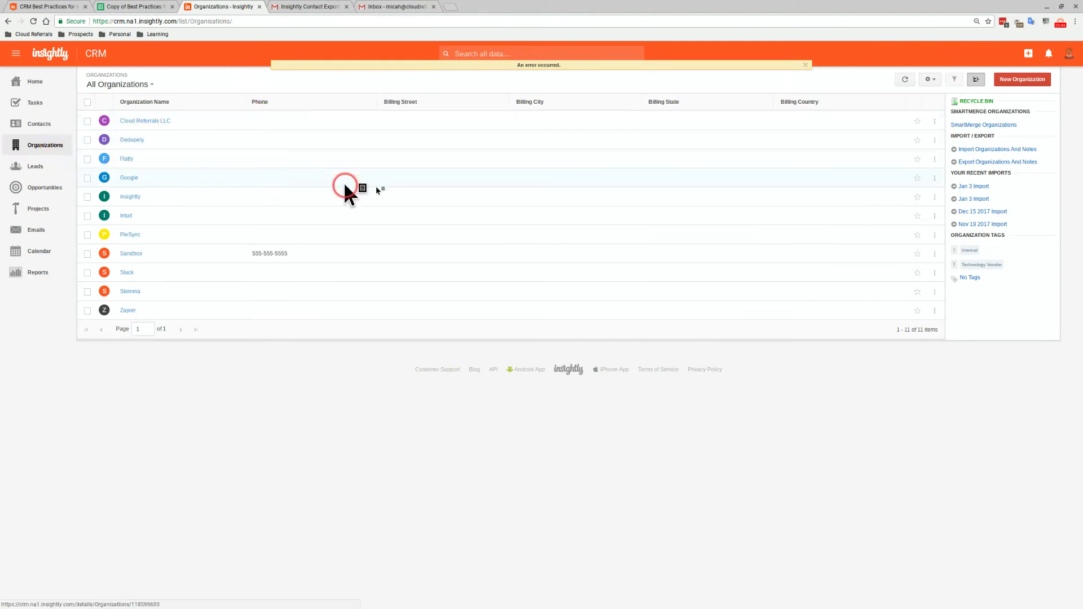
Filter organizations by the Technology Vendor tag, select all 10, and add a Software Support link with role Technology Vendor
click(980, 263)
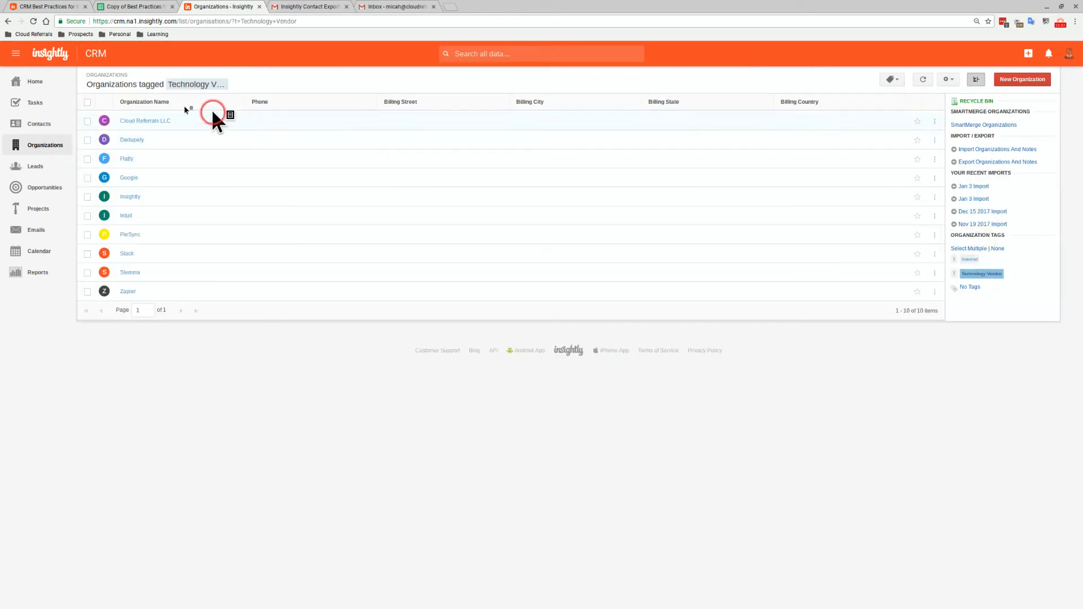
click(87, 102)
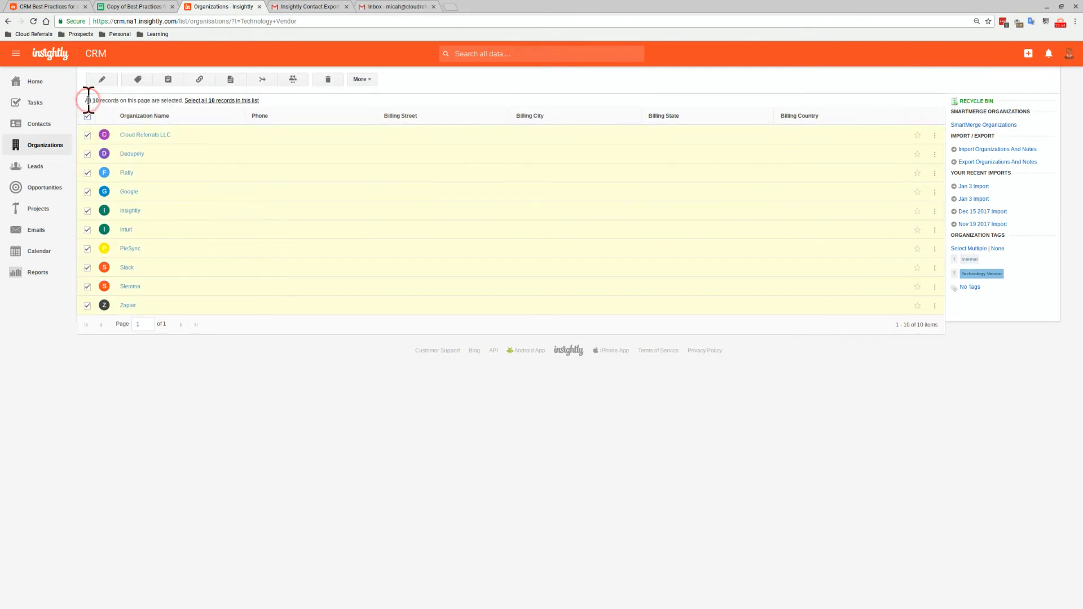
click(200, 80)
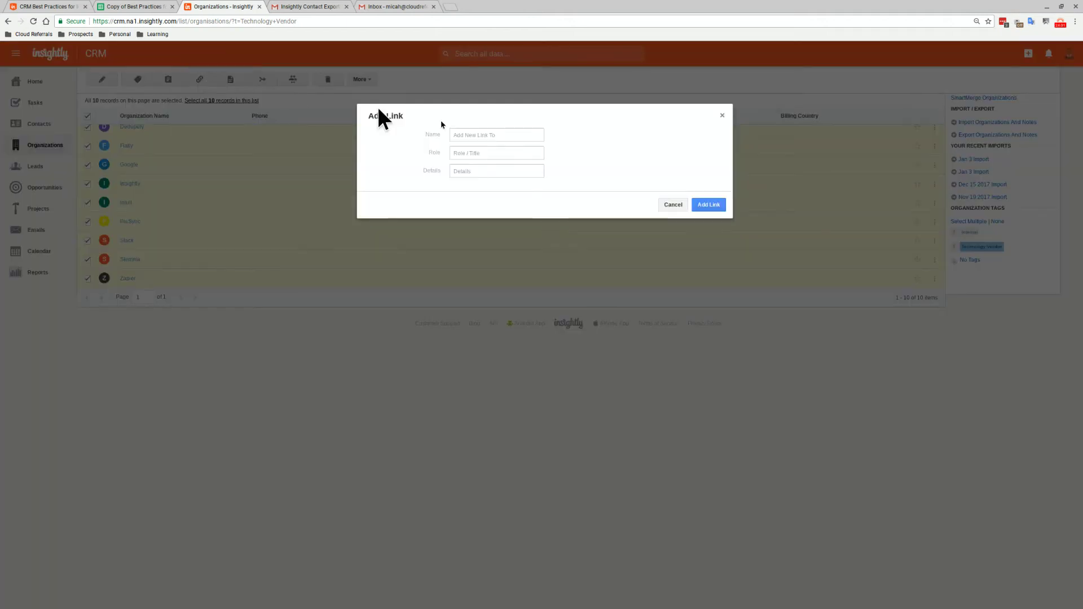
click(486, 134)
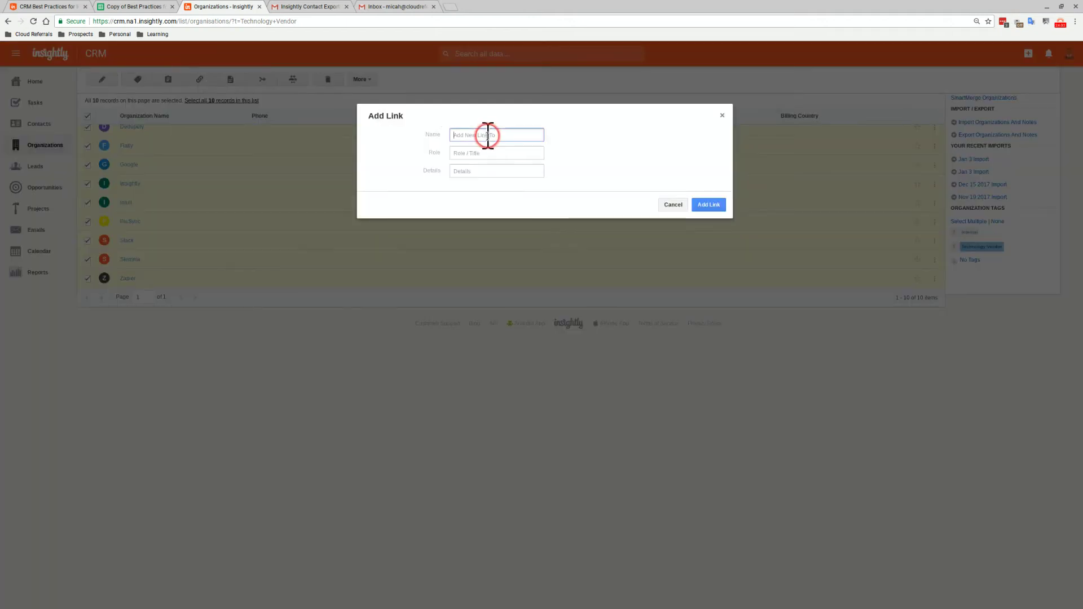
text(Software)
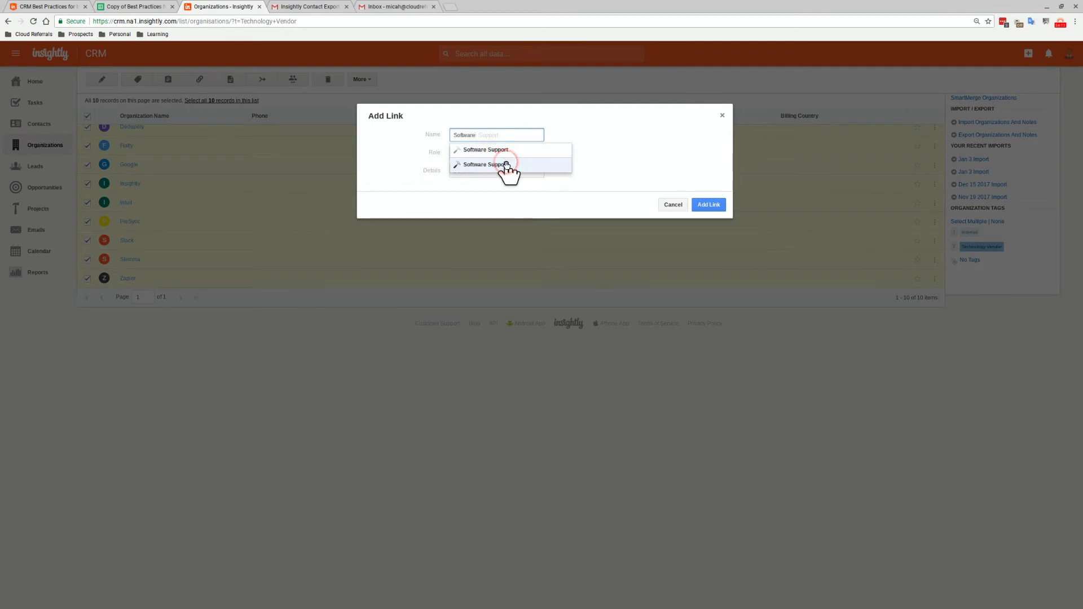
click(506, 165)
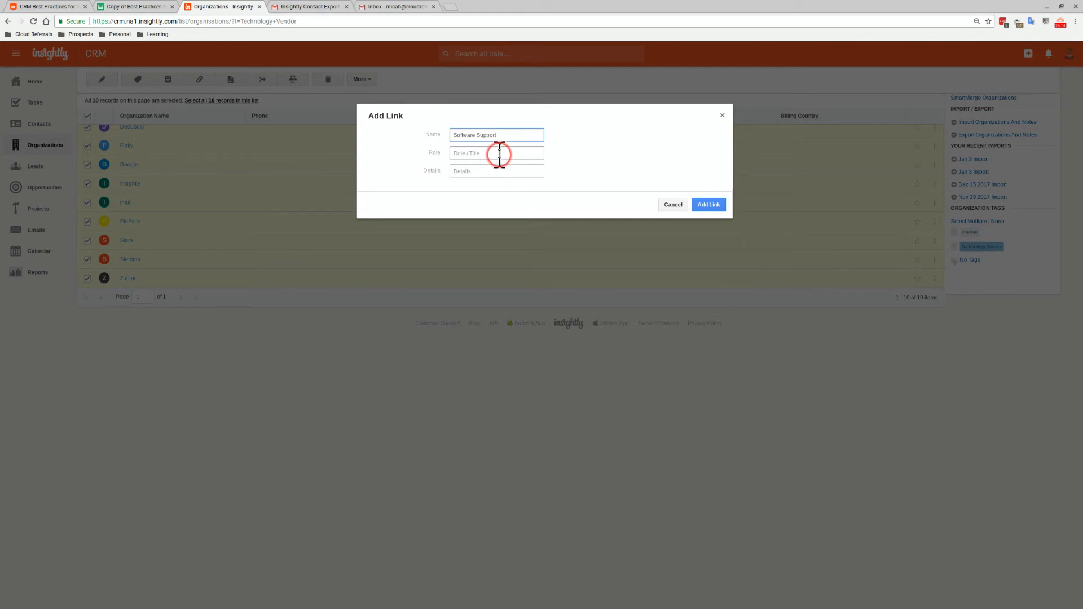
click(499, 153)
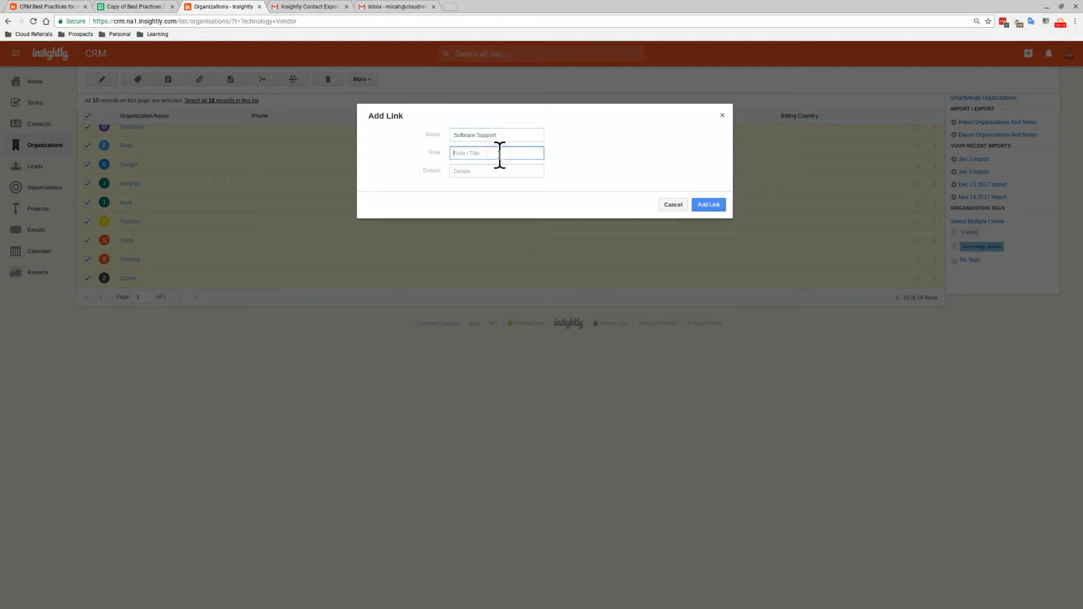
text(Technology Vendor)
key(ctrl+a)
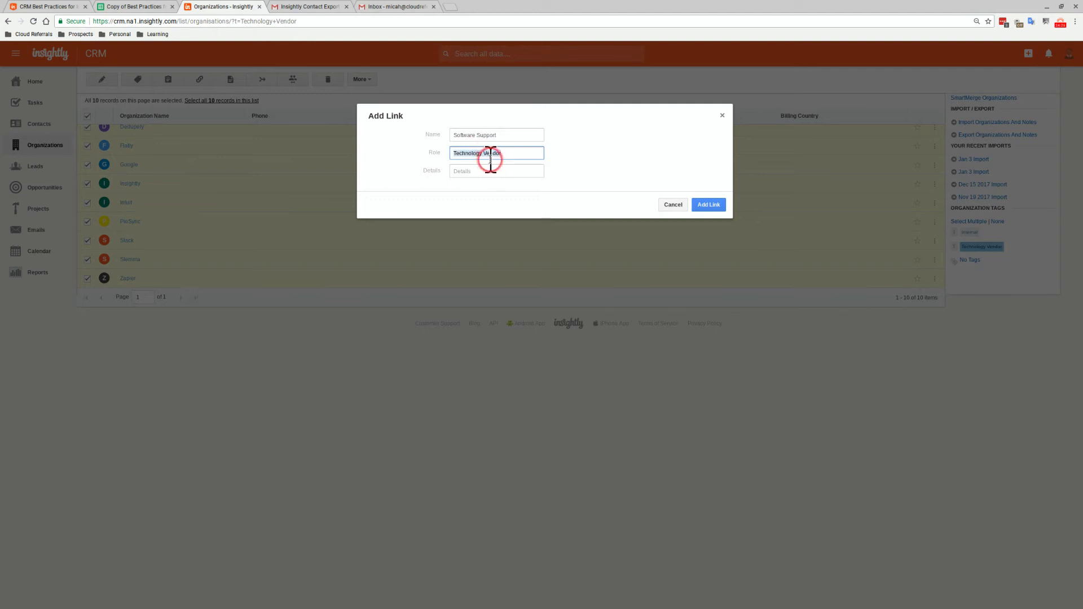
click(700, 206)
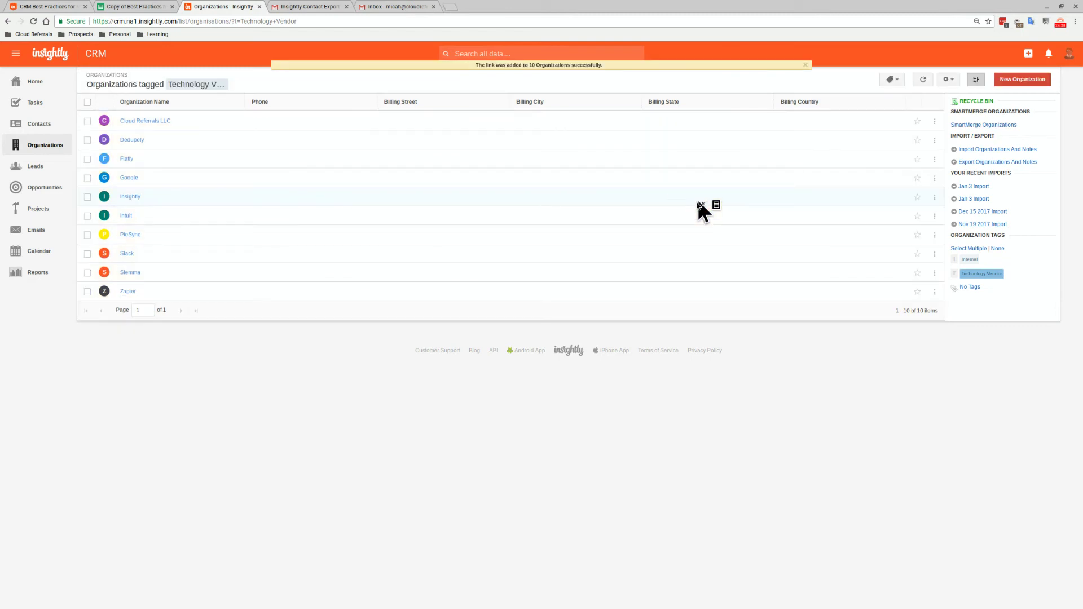
click(58, 130)
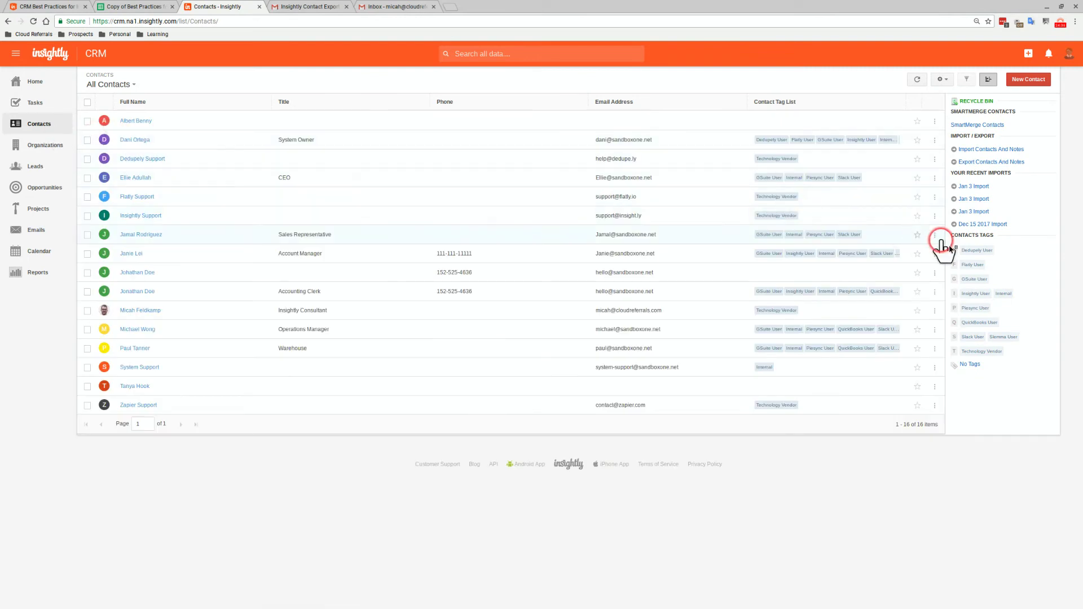
Filter contacts by Technology Vendor, select all 5, and link them to Software Support with role Technology Vendor
click(987, 351)
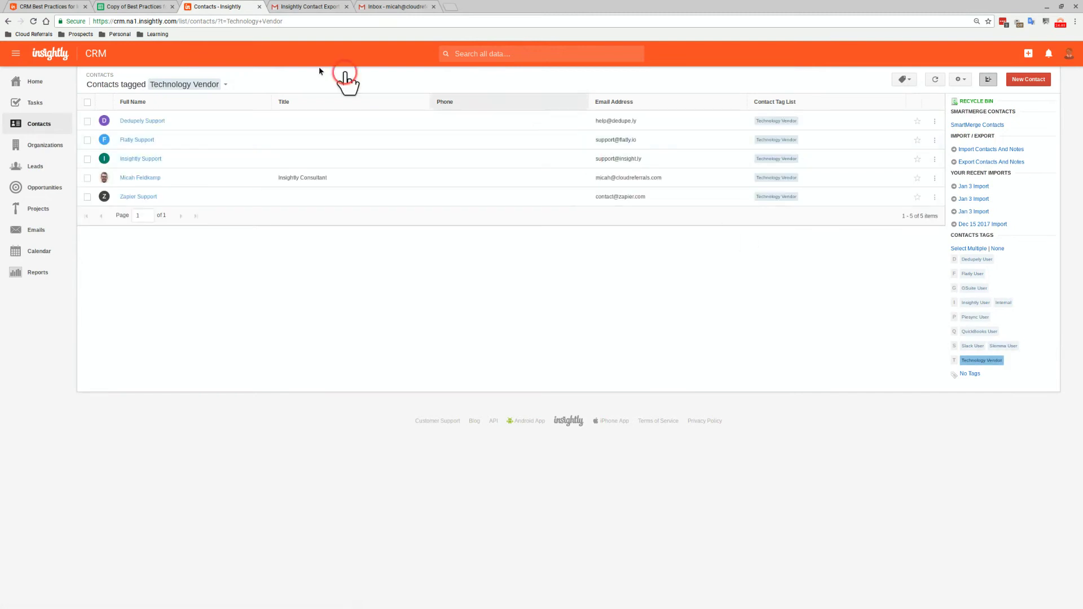
click(87, 103)
click(199, 80)
click(510, 145)
click(512, 134)
text(Soft)
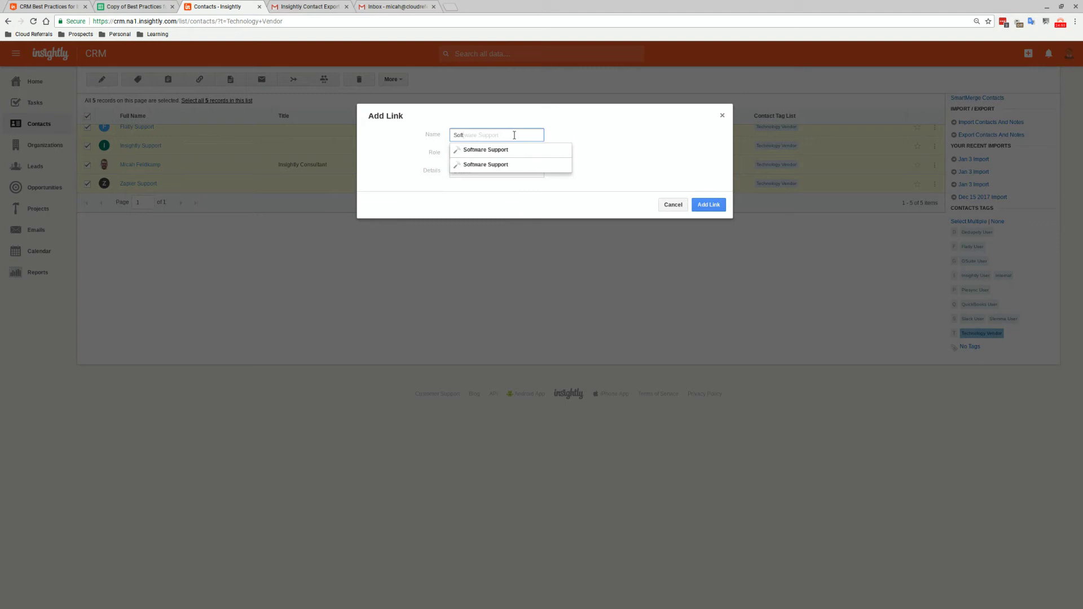
click(507, 164)
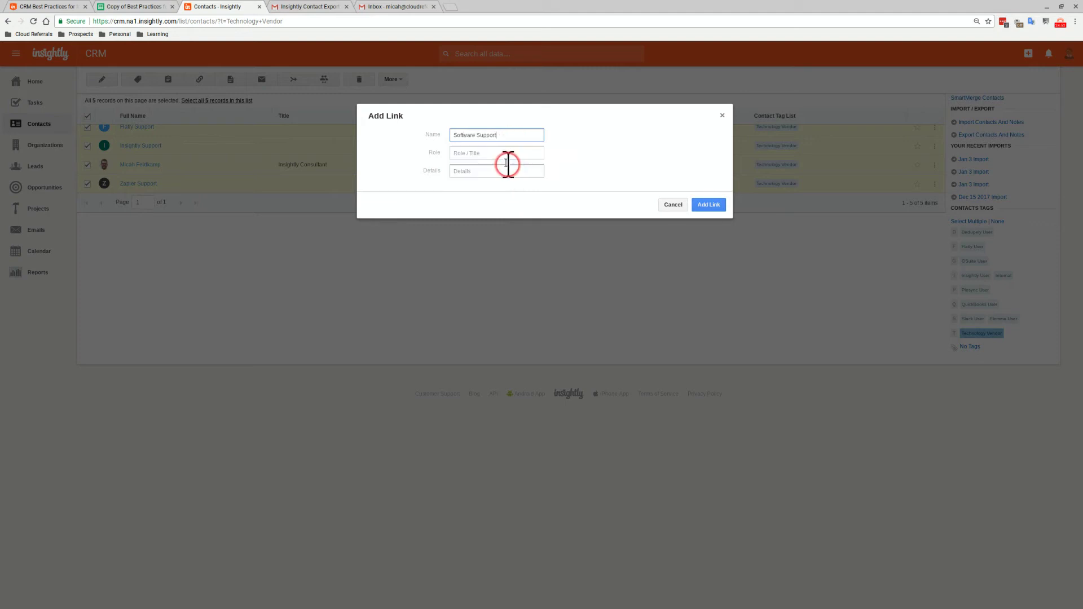
click(490, 154)
text(Technology Vendor)
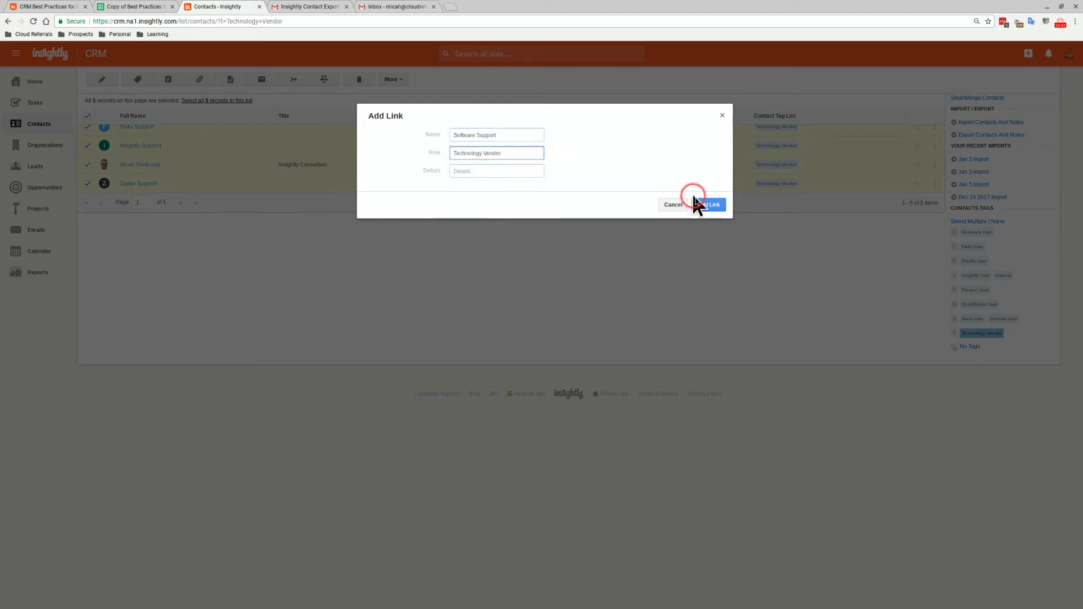
click(700, 204)
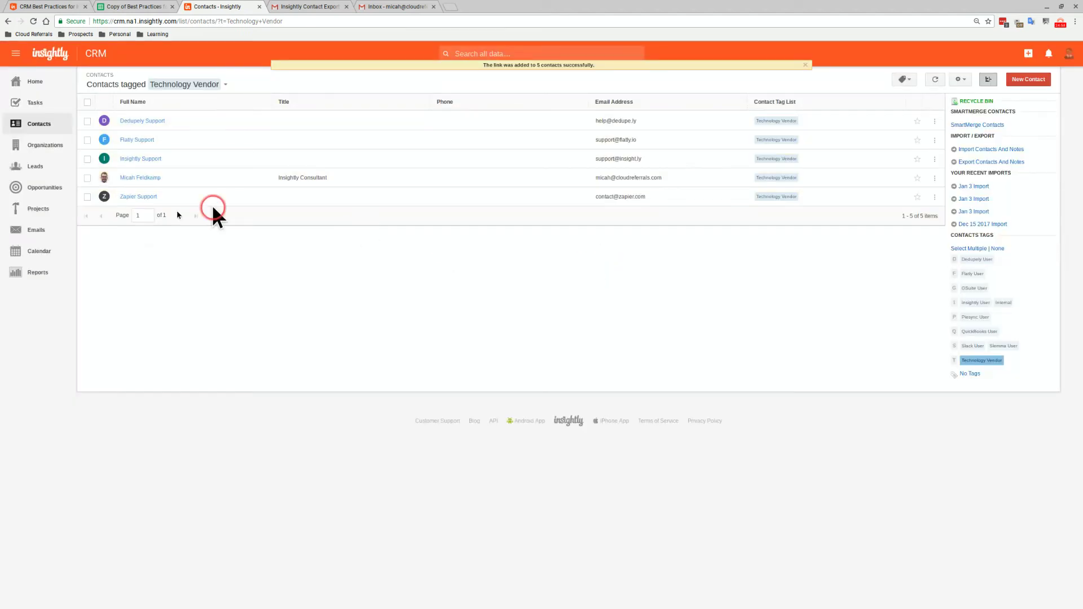
Check the Software Support project's Related tab for linked contacts and organizations, then return to the worksheet
click(57, 219)
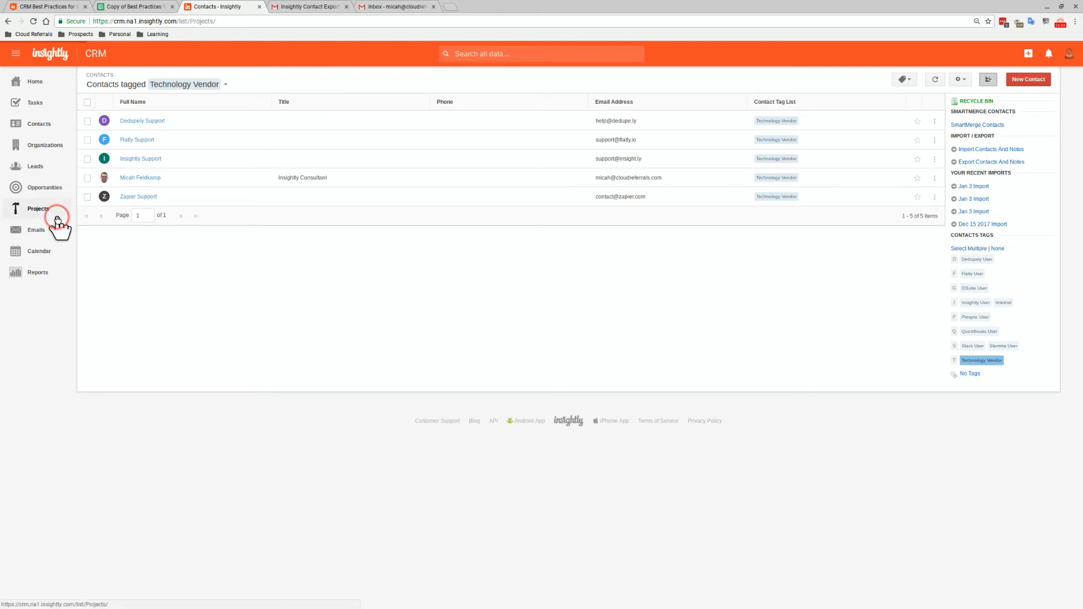
click(125, 123)
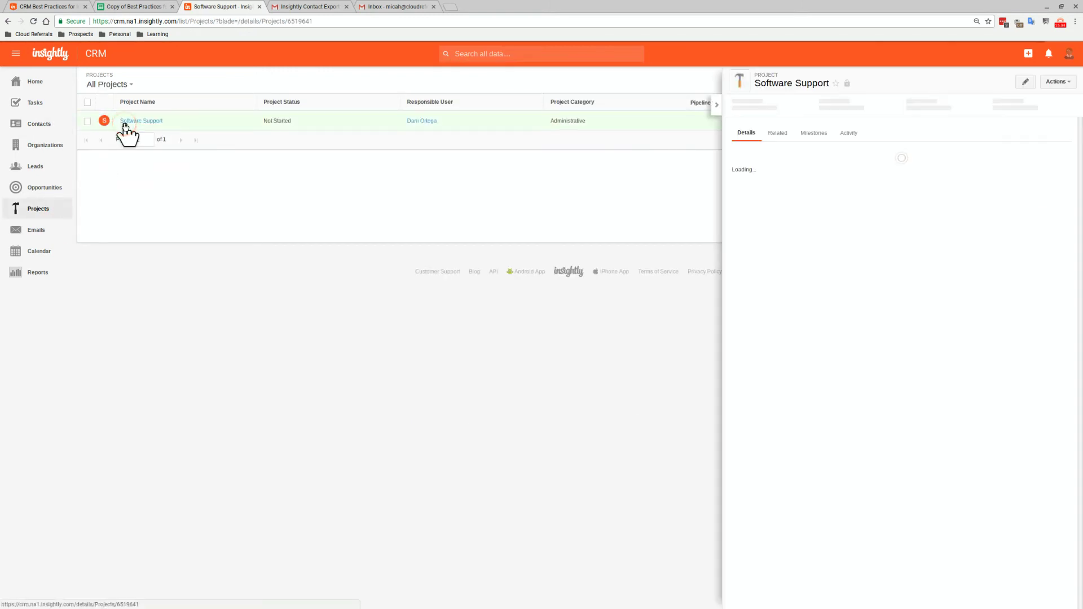
click(775, 134)
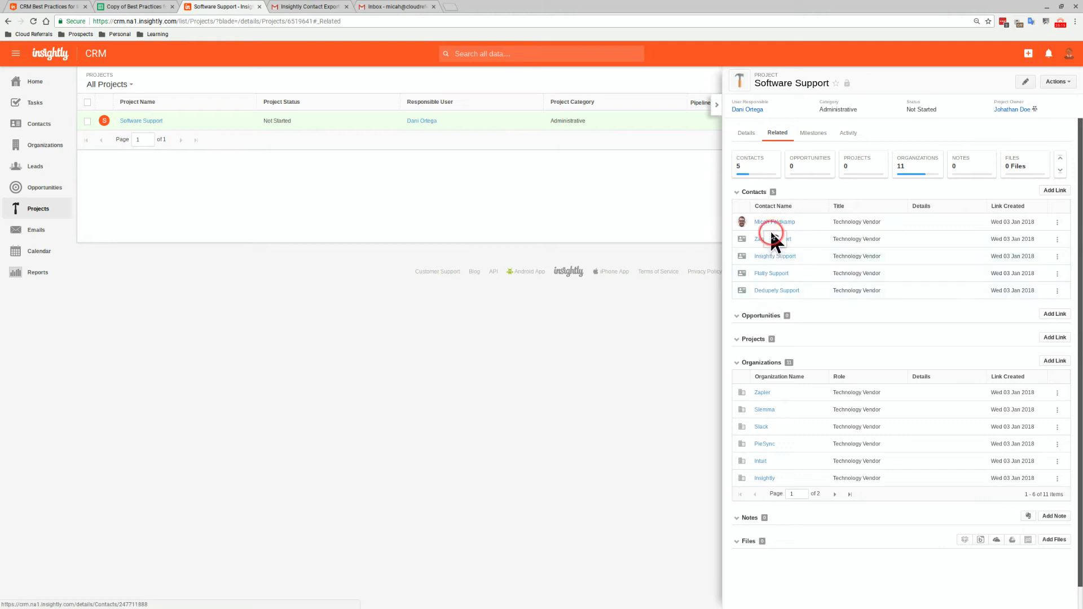
mouse_move(767, 253)
click(673, 229)
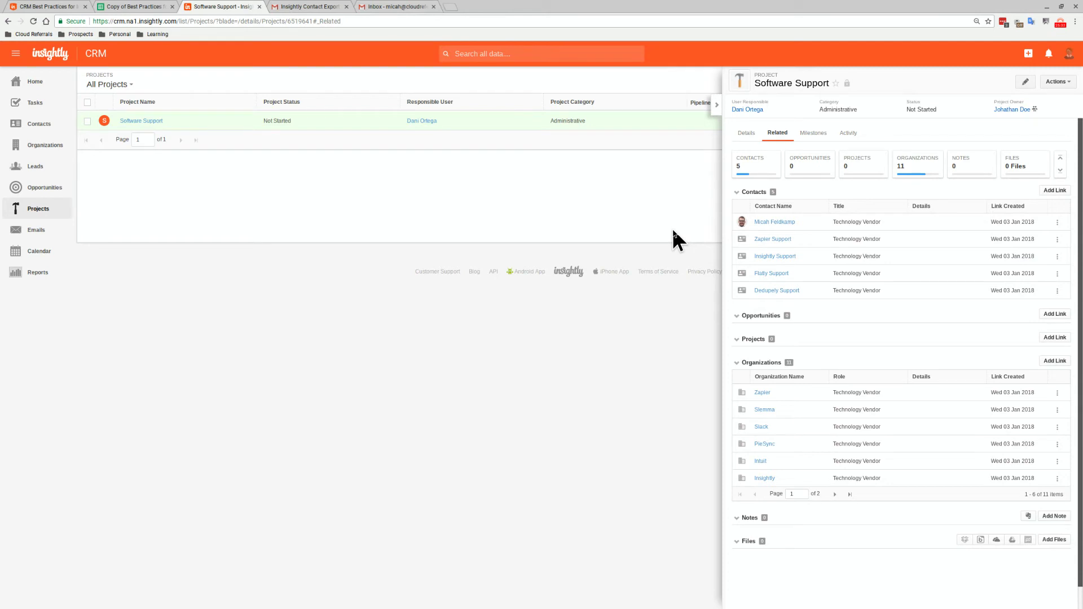
click(245, 100)
click(114, 9)
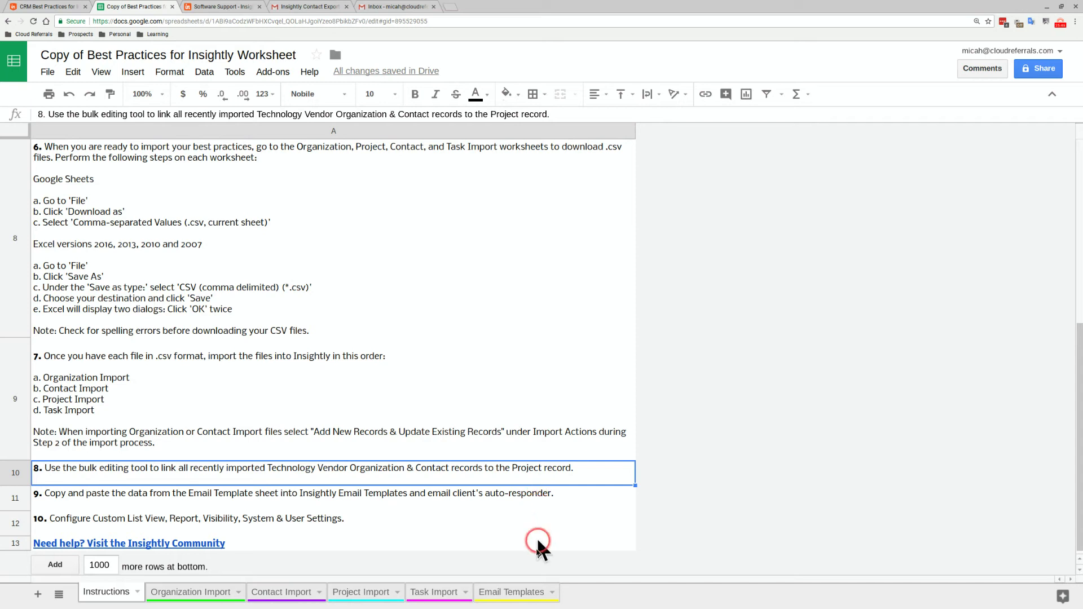
Open the Email Templates sheet and look over the Auto-Responder template row
click(529, 597)
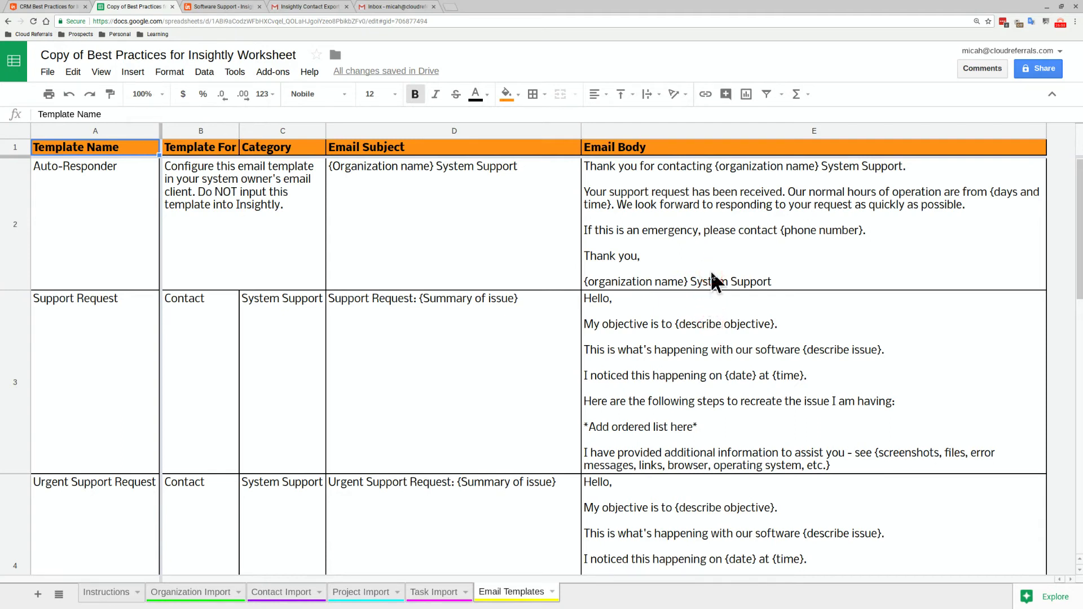
click(348, 259)
click(114, 231)
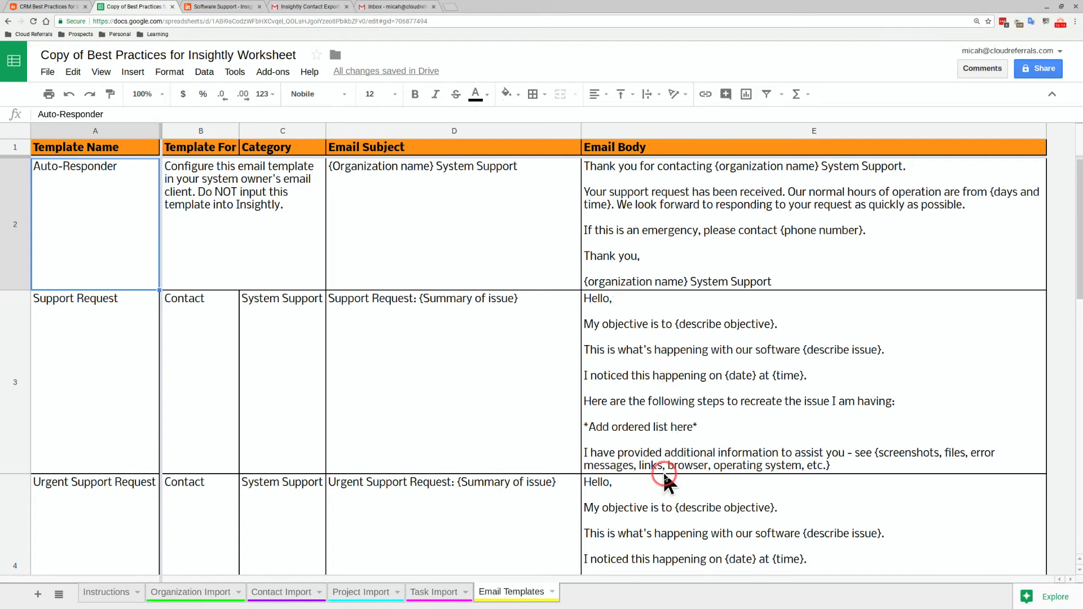
scroll(665, 475, down, 3)
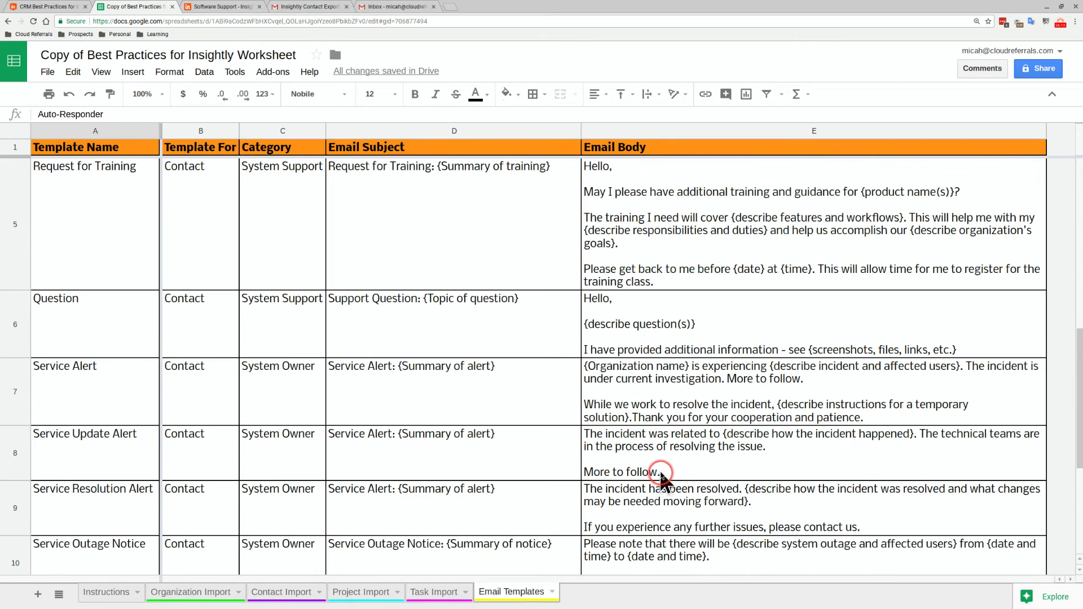
scroll(662, 477, up, 1)
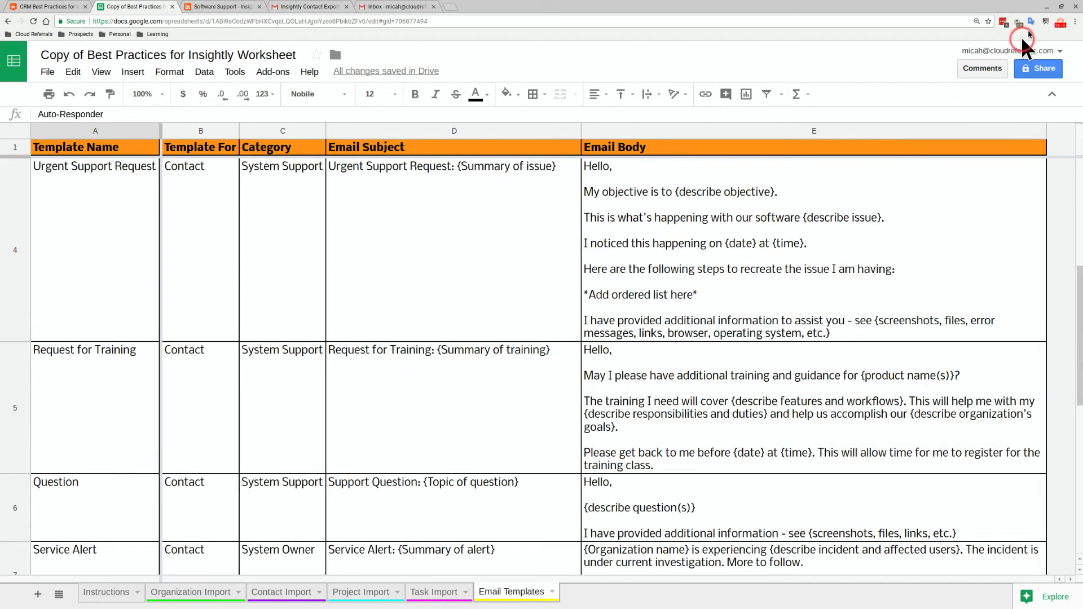
Restore the worksheet window and move the Software Support project into its own window
click(1062, 9)
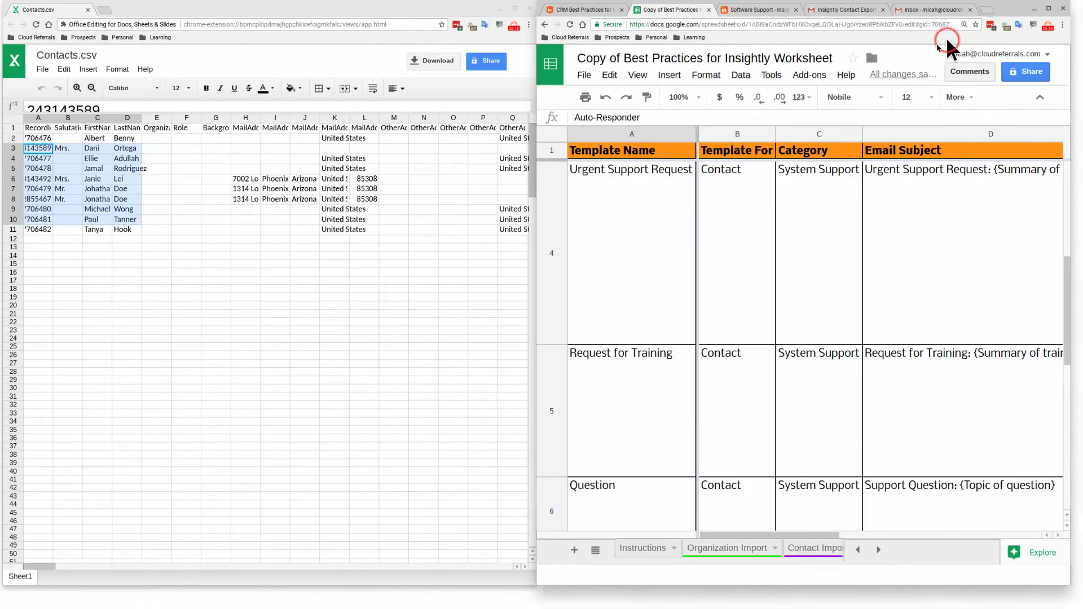
click(771, 11)
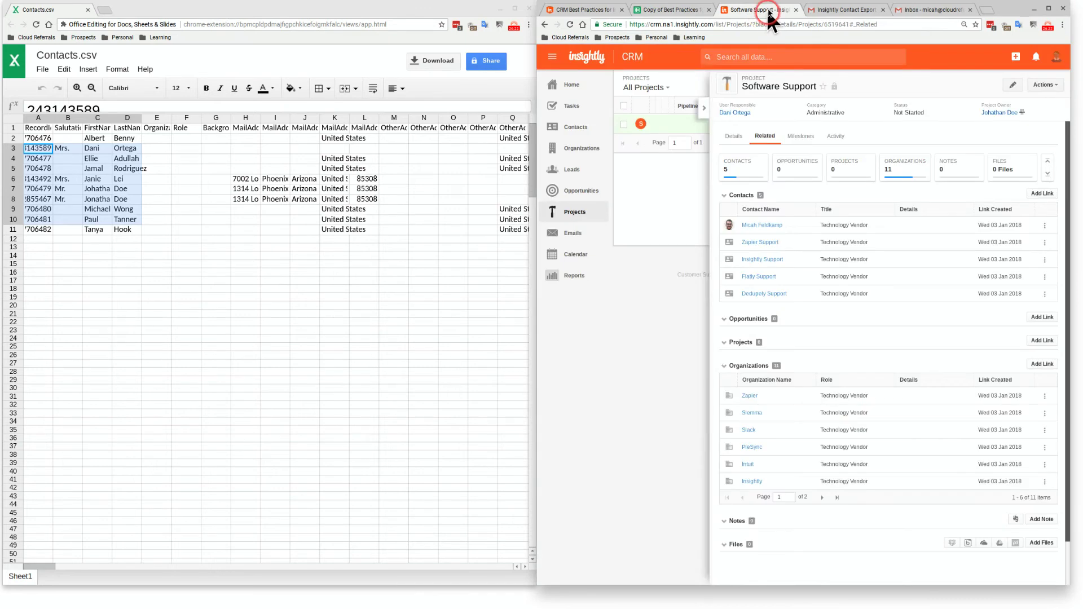
drag(770, 13, 175, 11)
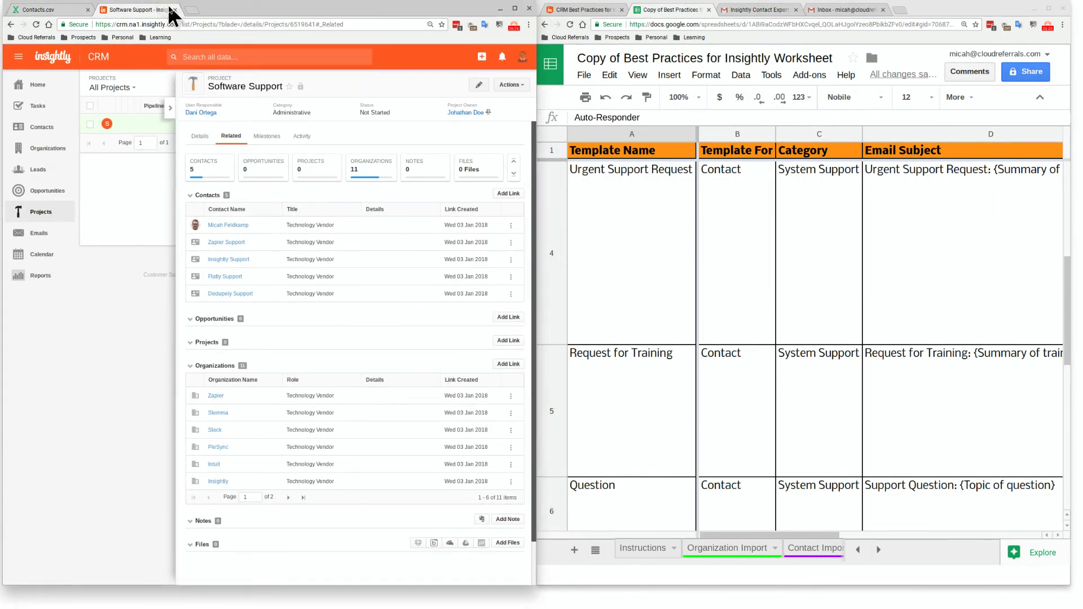
Place Insightly beside the worksheet and start a New Email Template from Emails > Email Templates
click(43, 233)
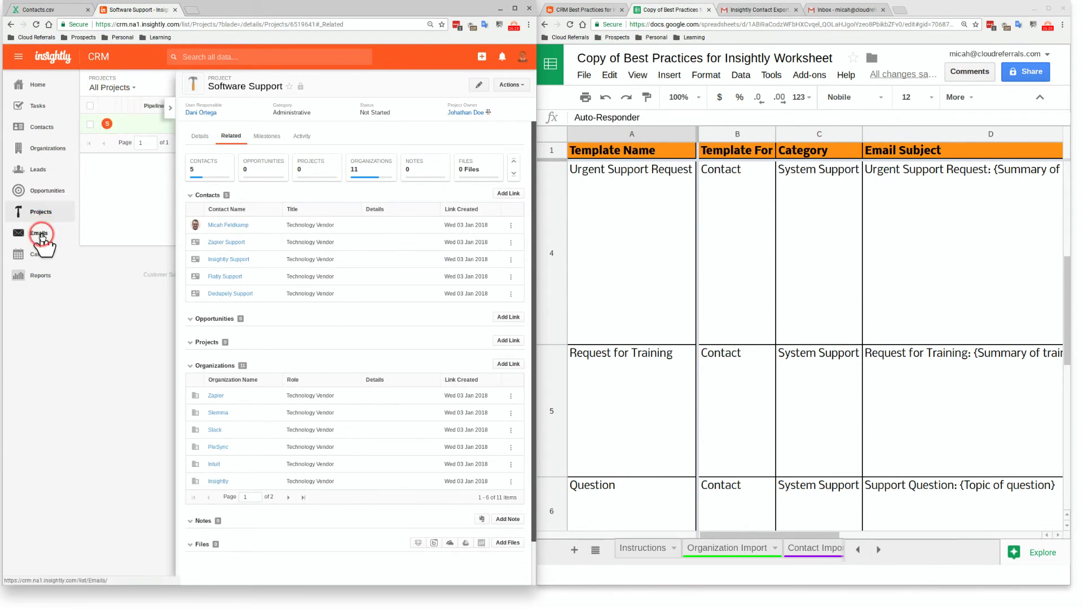
click(42, 233)
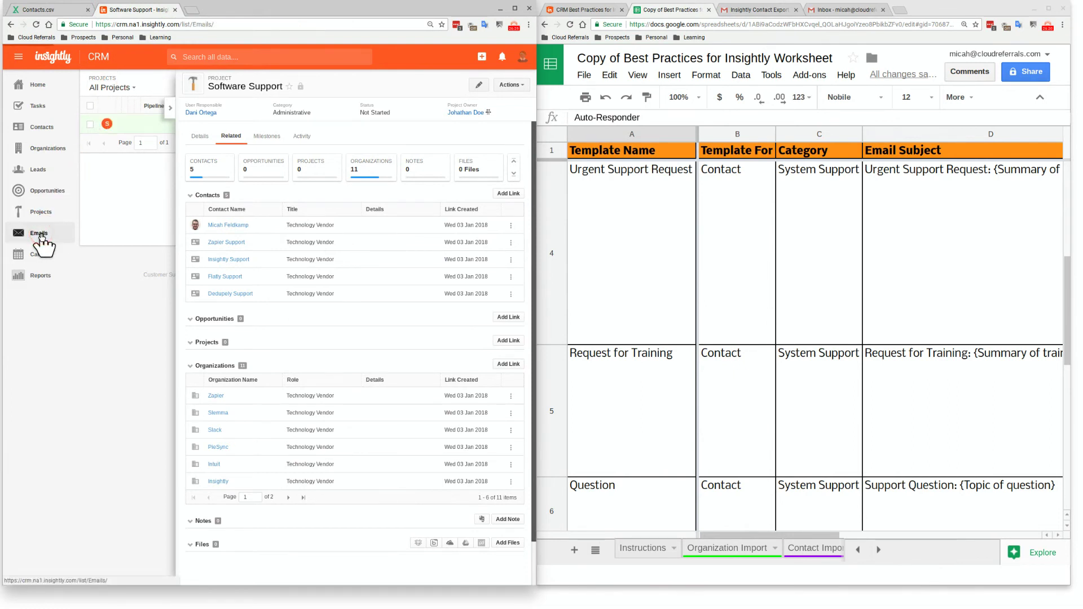
click(294, 238)
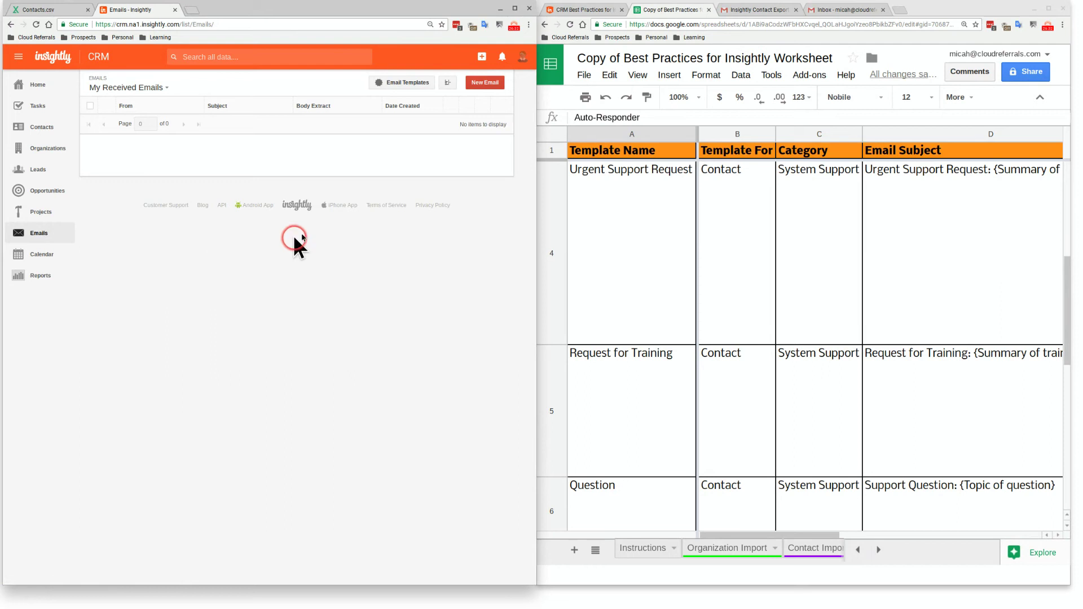
click(402, 86)
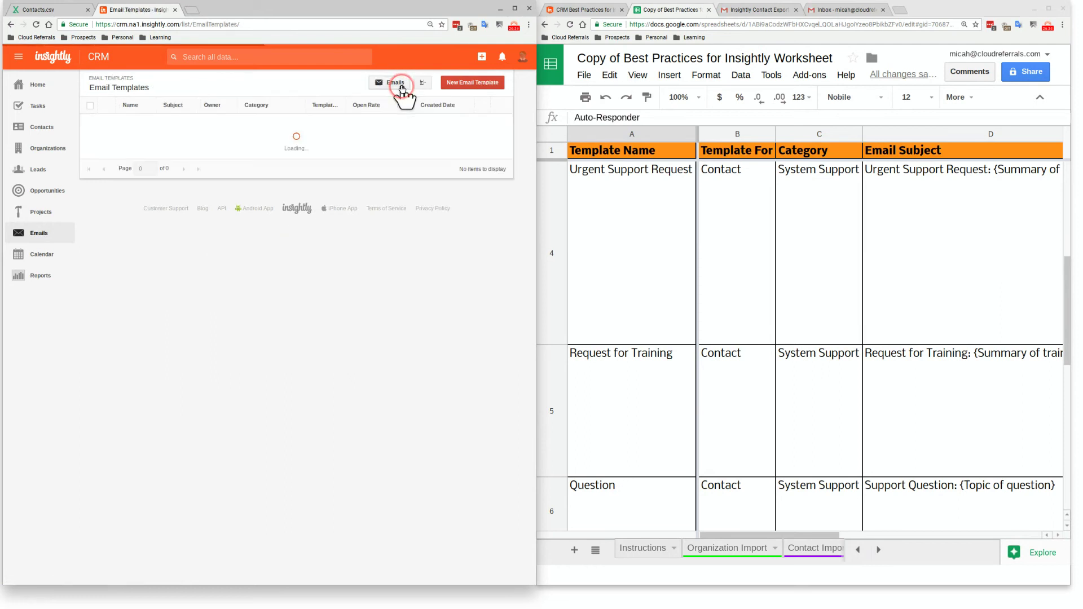
click(462, 85)
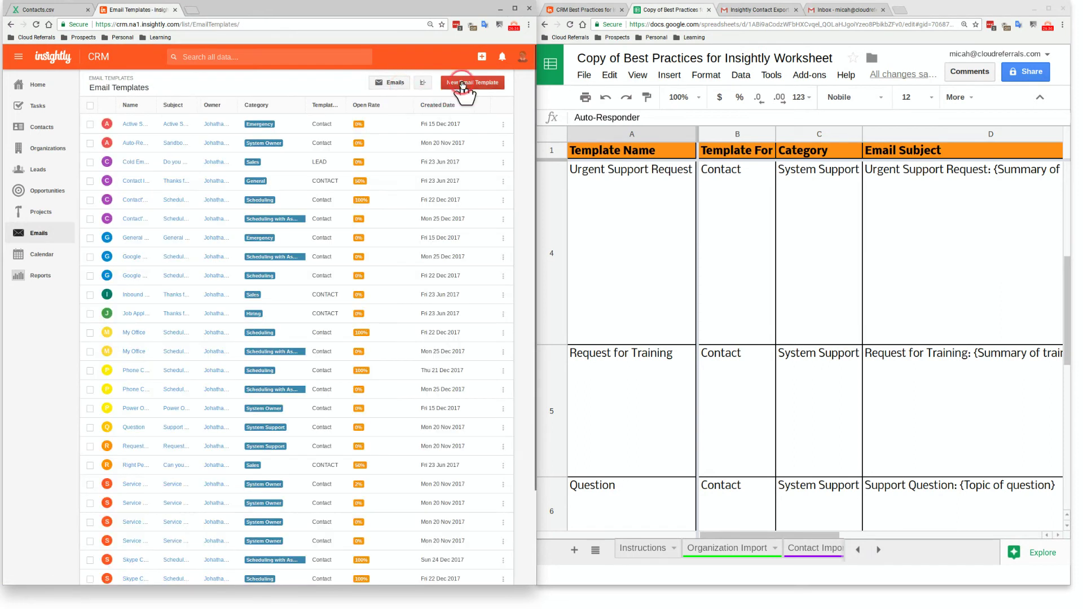
Copy 'Urgent Support Request' from cell A4 into the Template Name field
click(452, 86)
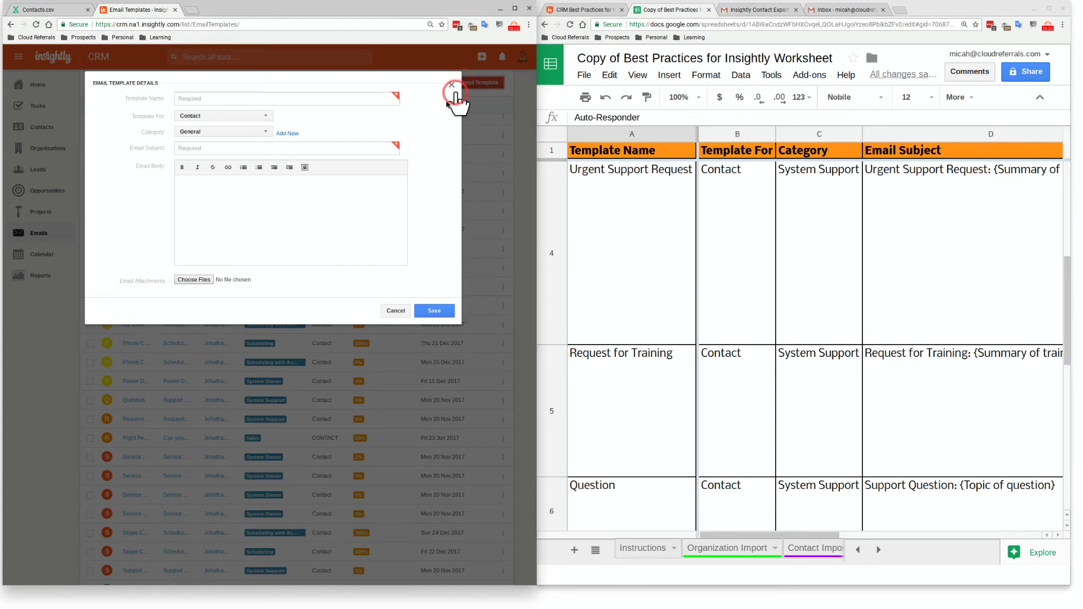
click(598, 207)
key(ctrl+c)
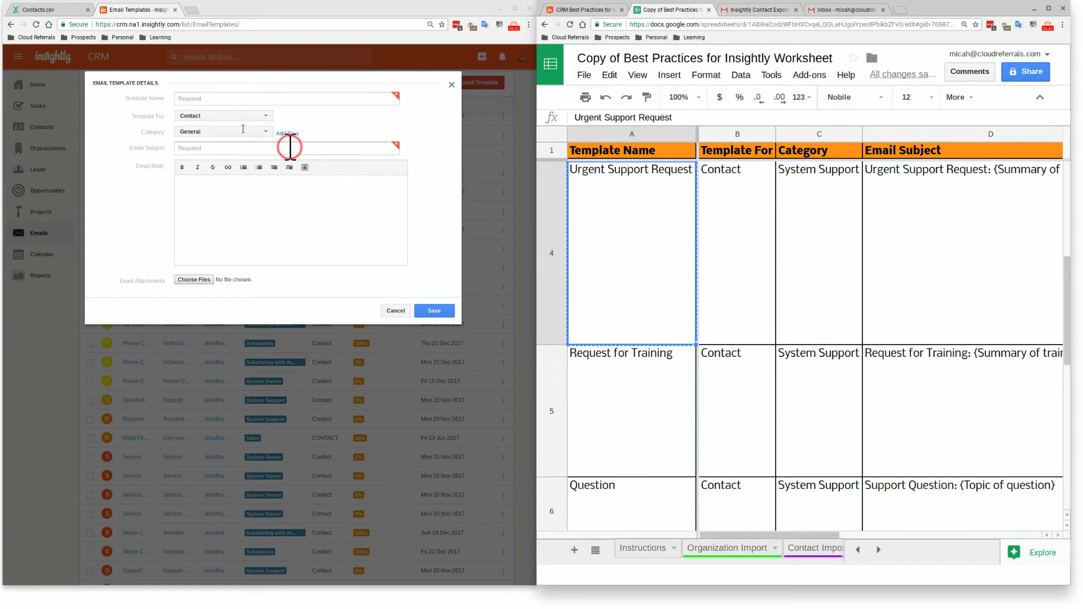
click(235, 99)
key(ctrl+v)
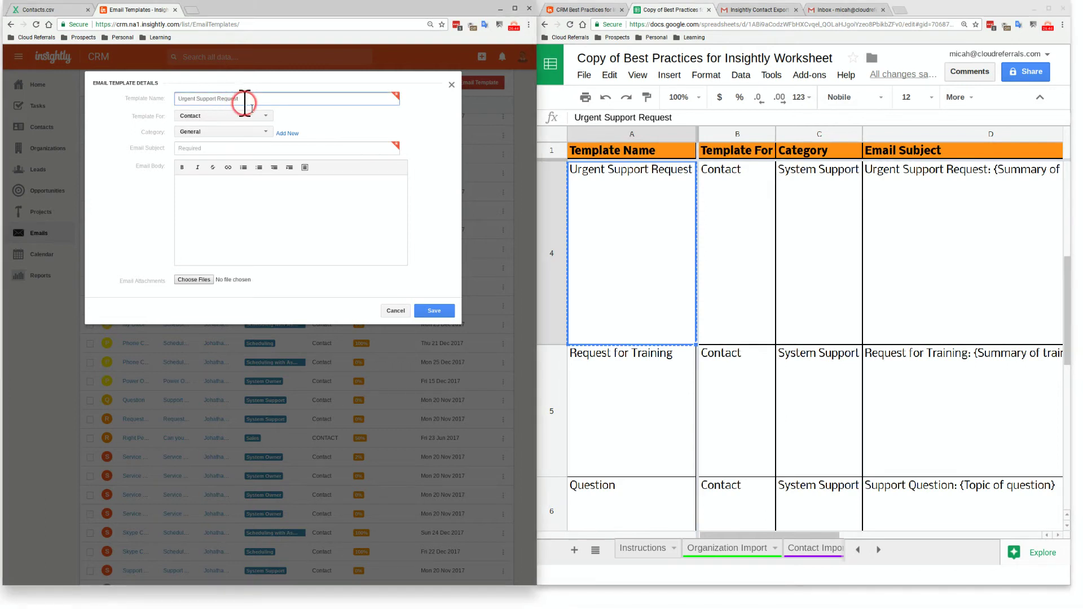
Add a new template category 'System Support' copied from cell C4
click(244, 132)
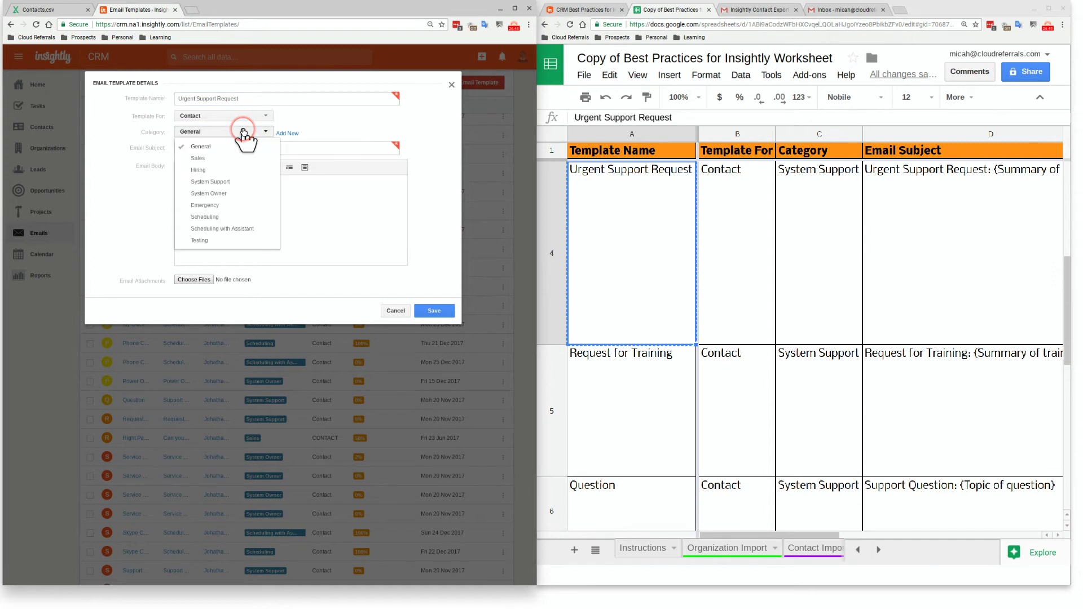
click(285, 138)
drag(228, 135, 173, 130)
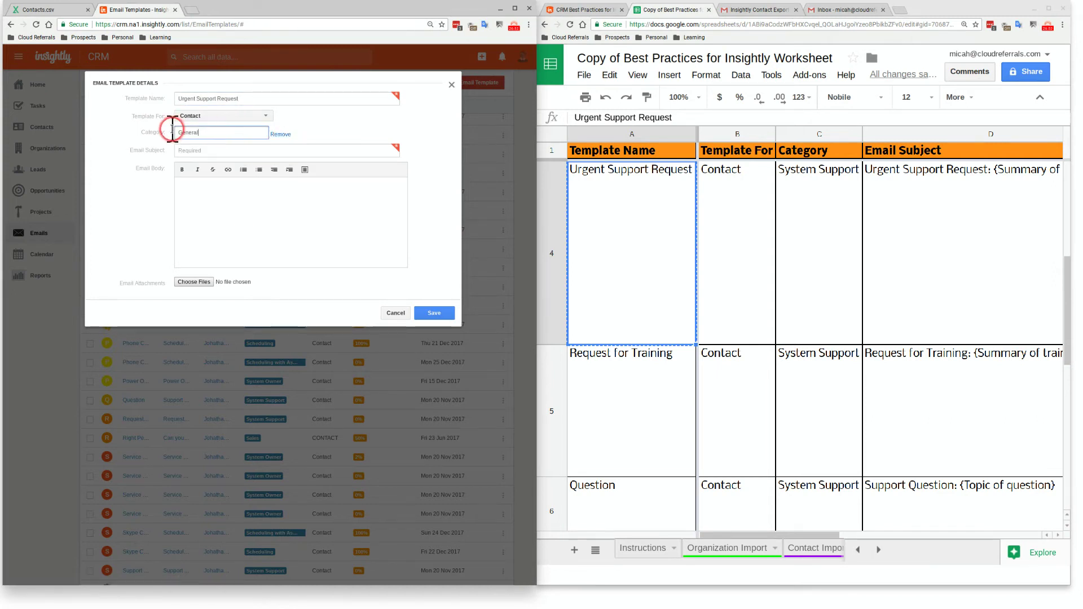
click(287, 142)
click(788, 264)
double_click(254, 133)
key(ctrl+v)
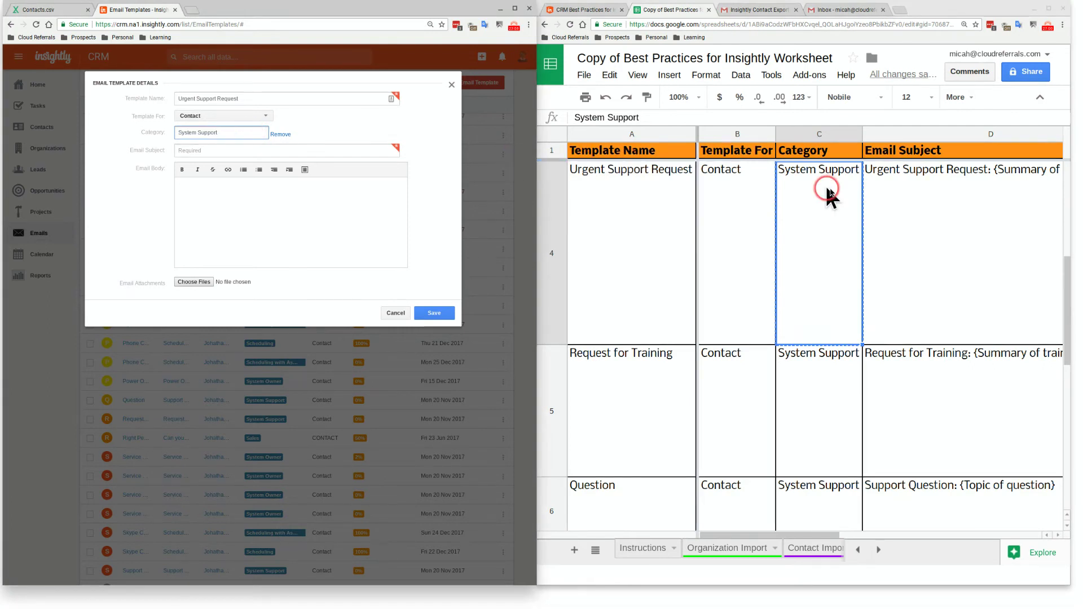
Paste the subject from D4 and the email body from E4 into the template
click(877, 207)
key(ctrl+c)
click(317, 150)
key(ctrl+v)
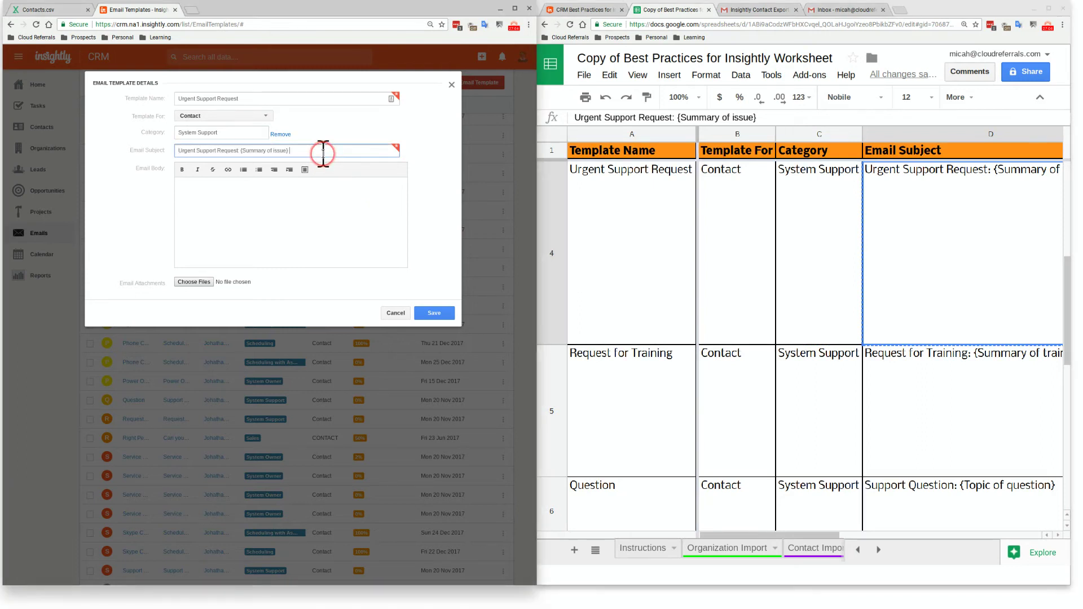
key(Right)
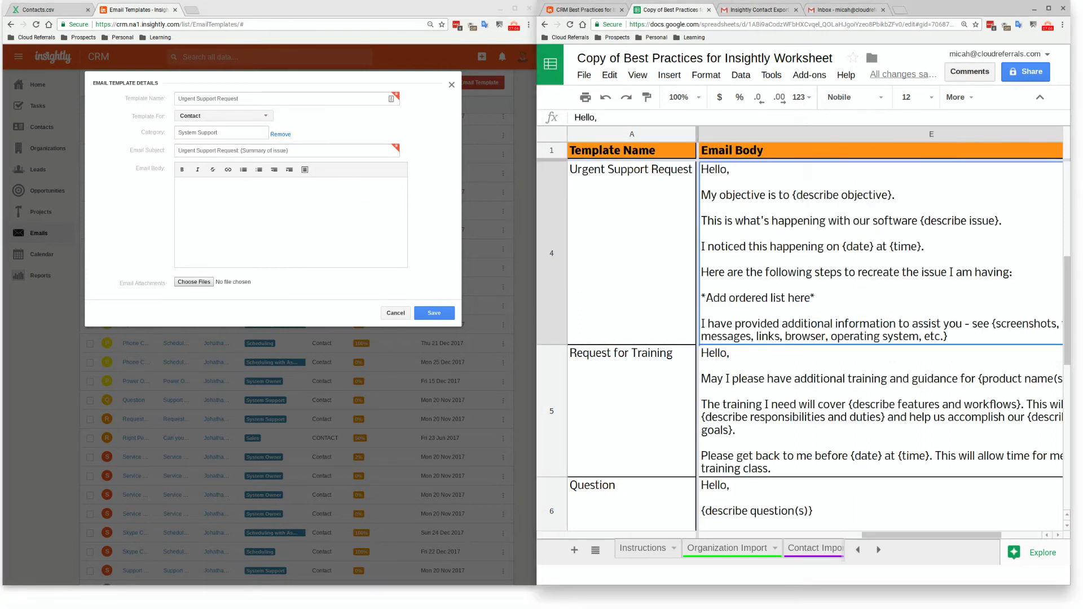
key(ctrl+c)
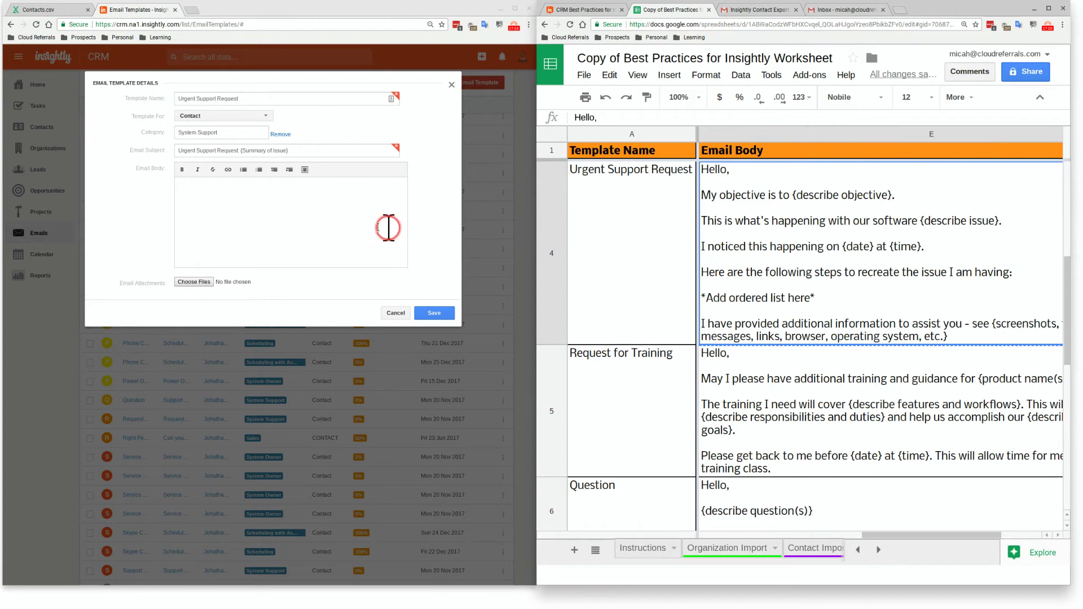
click(378, 227)
key(ctrl+v)
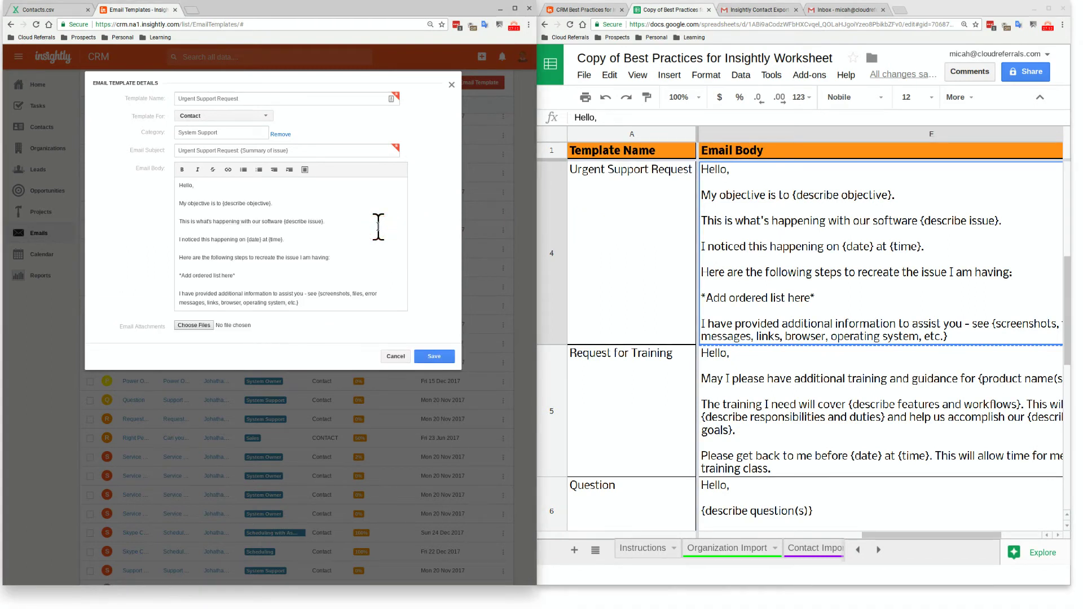
Save the new Insightly email template and scroll to the bottom of the Email Template sheet
click(439, 346)
scroll(791, 374, down, 2)
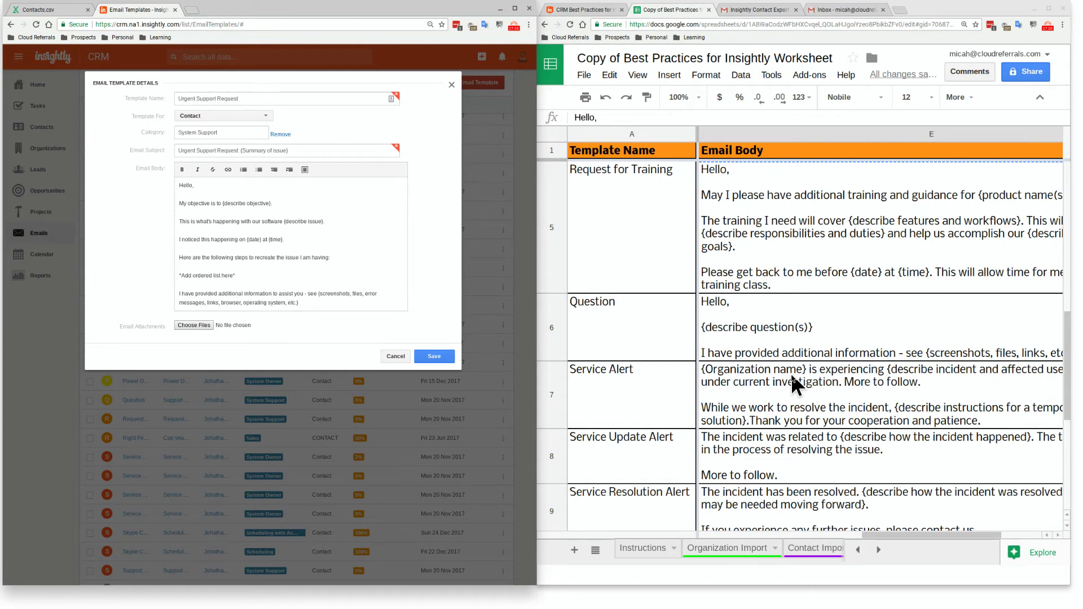
scroll(780, 385, down, 5)
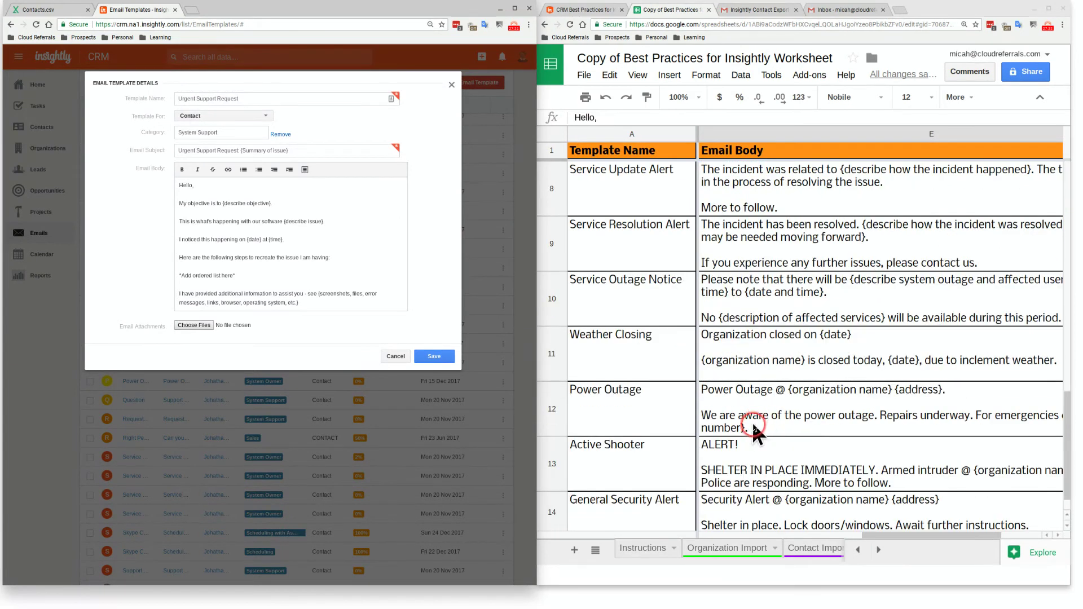
scroll(753, 429, down, 2)
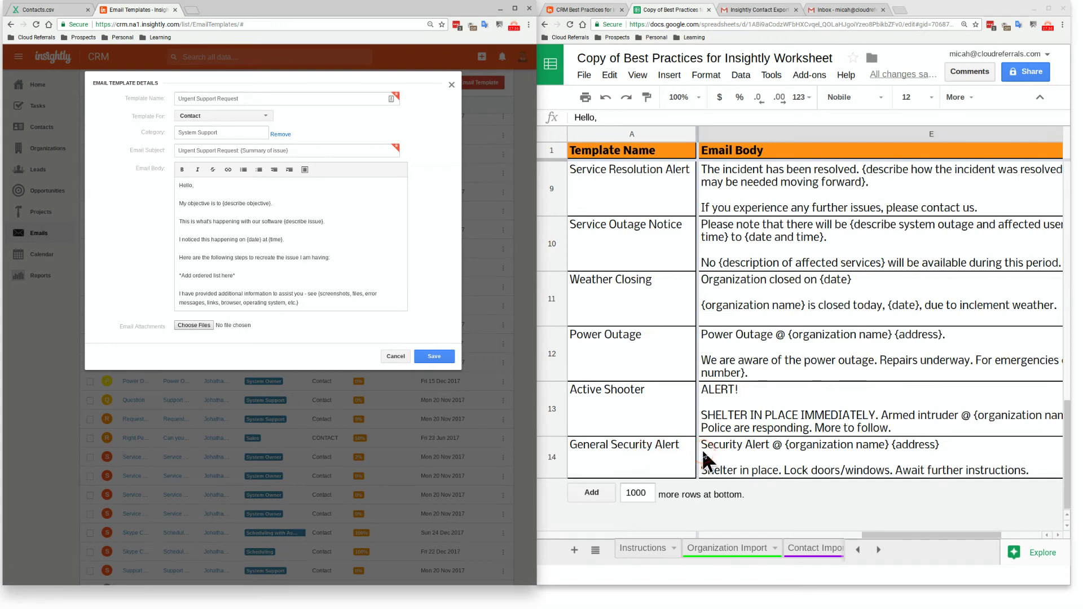
click(702, 451)
Select step 10 on custom list views in the Instructions sheet and close the Insightly email template
click(641, 553)
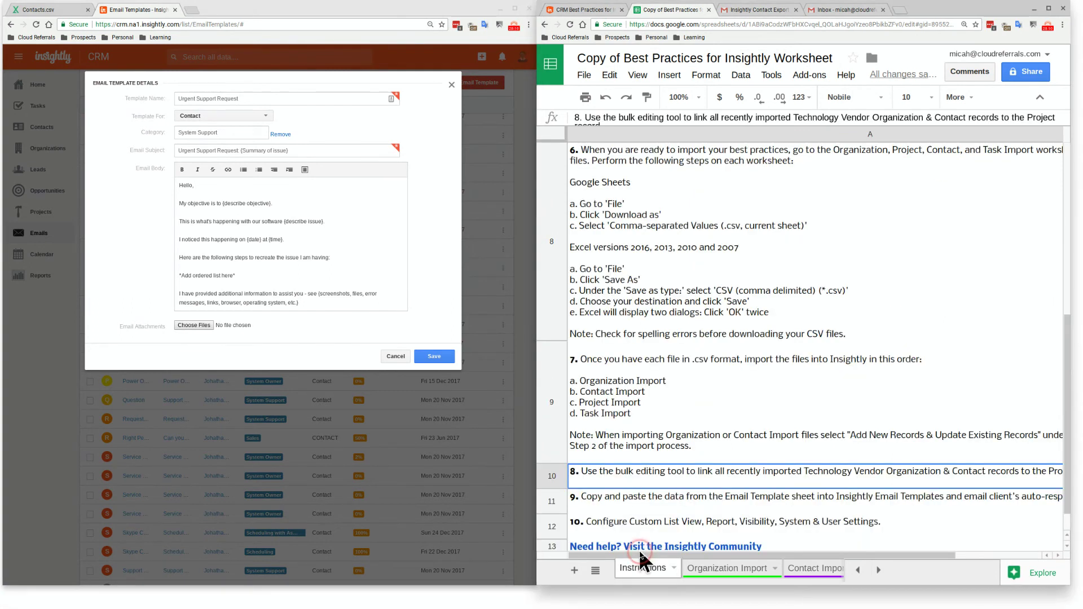
click(650, 520)
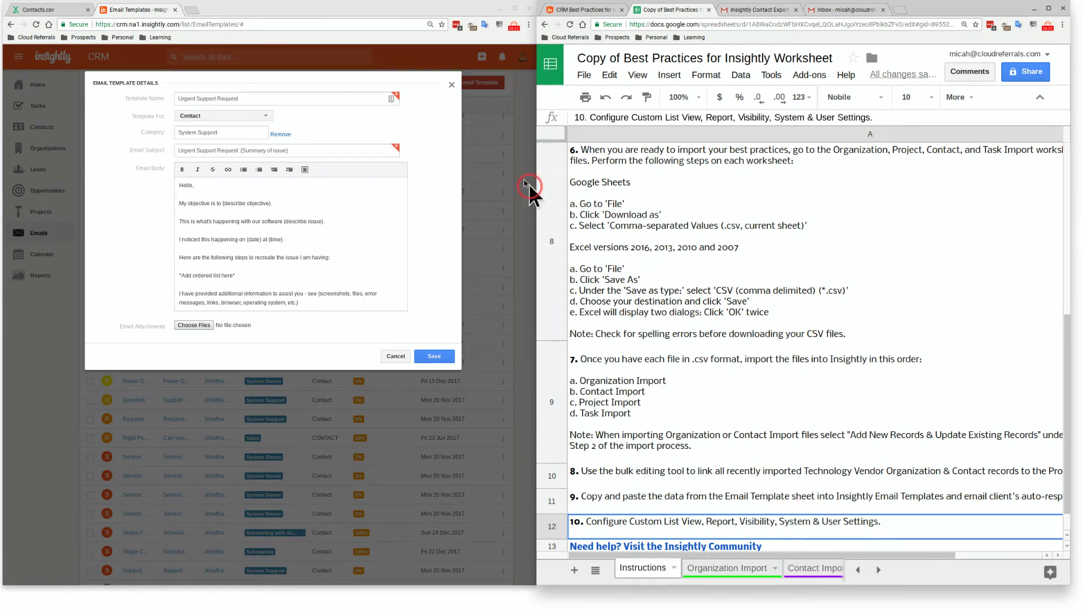
click(452, 86)
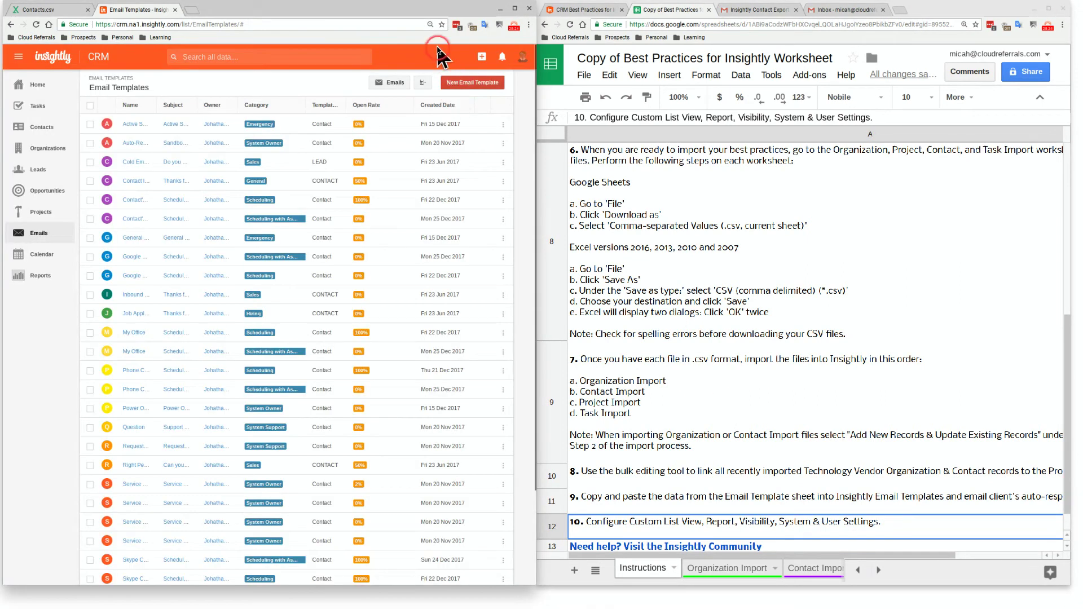
Maximize the Insightly window and show the All Contacts list
double_click(272, 12)
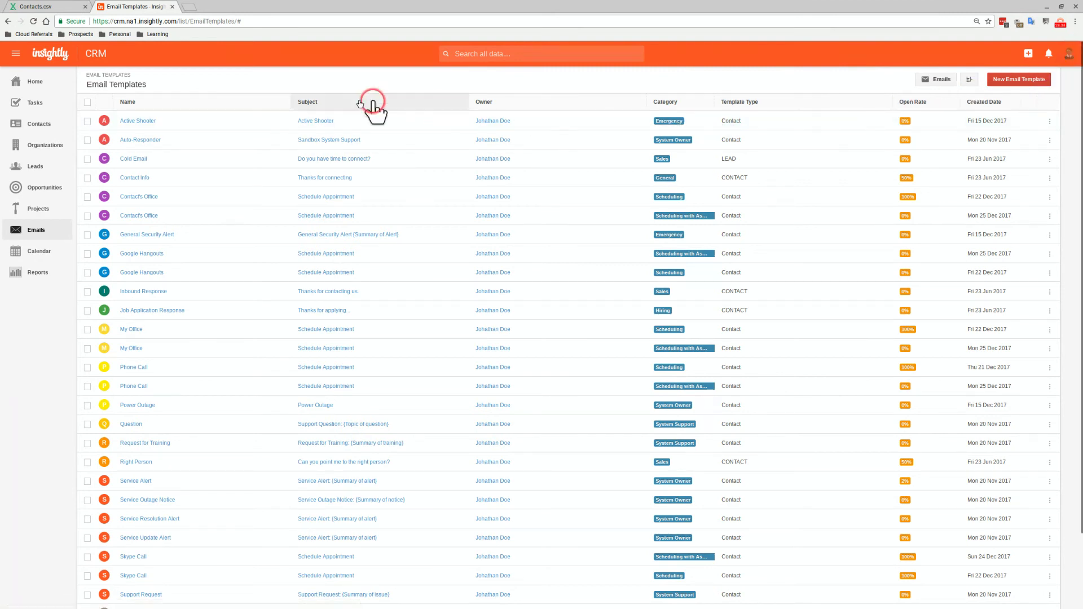
click(37, 123)
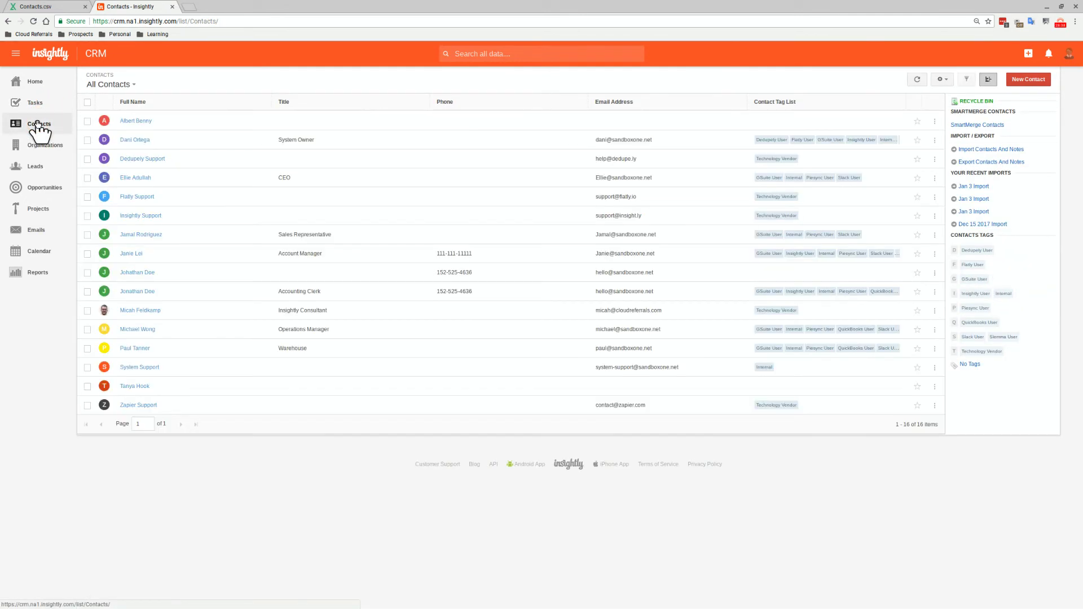
Open the System Support contact and copy its Record ID
click(141, 251)
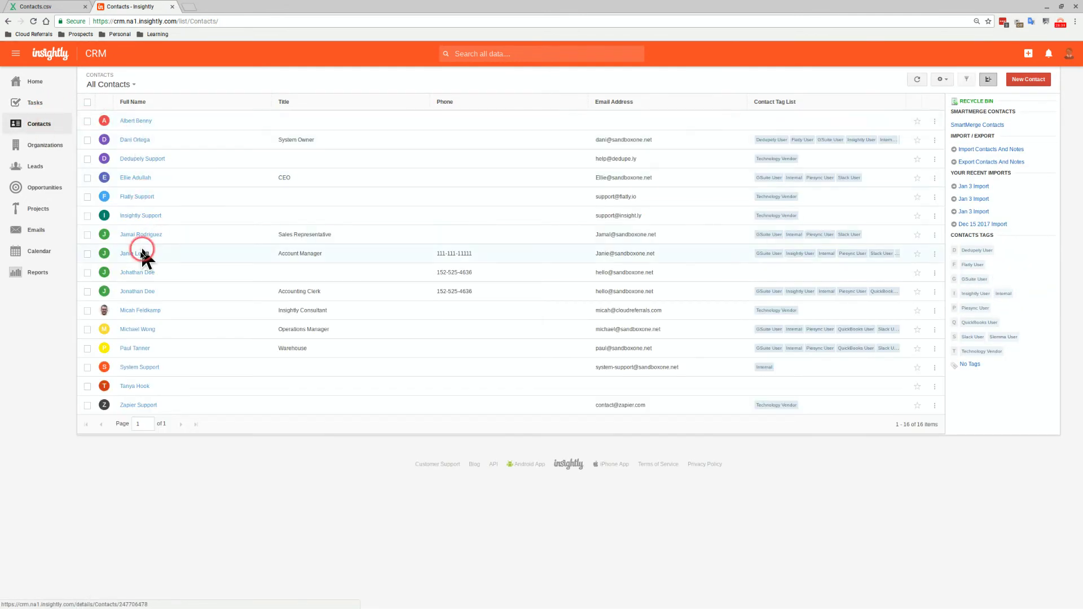
click(138, 368)
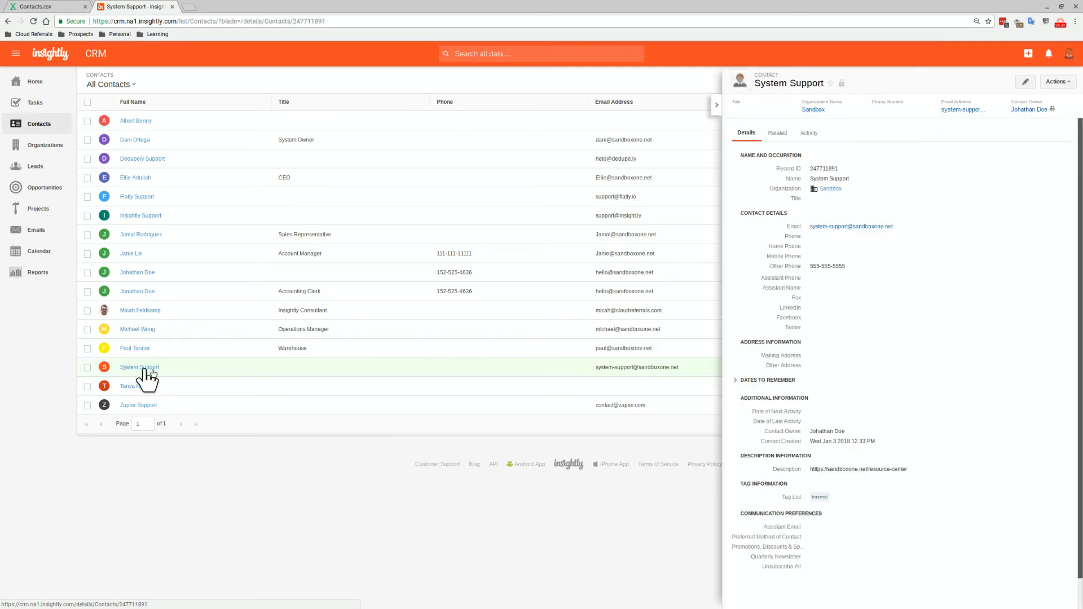
click(805, 232)
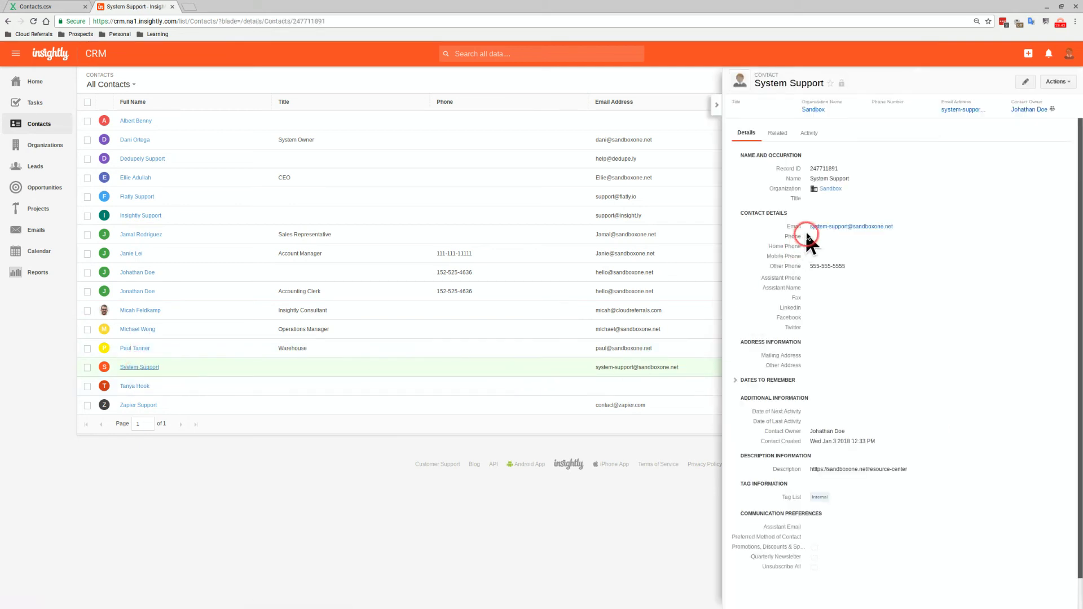
double_click(816, 168)
key(ctrl+c)
right_click(816, 168)
click(821, 170)
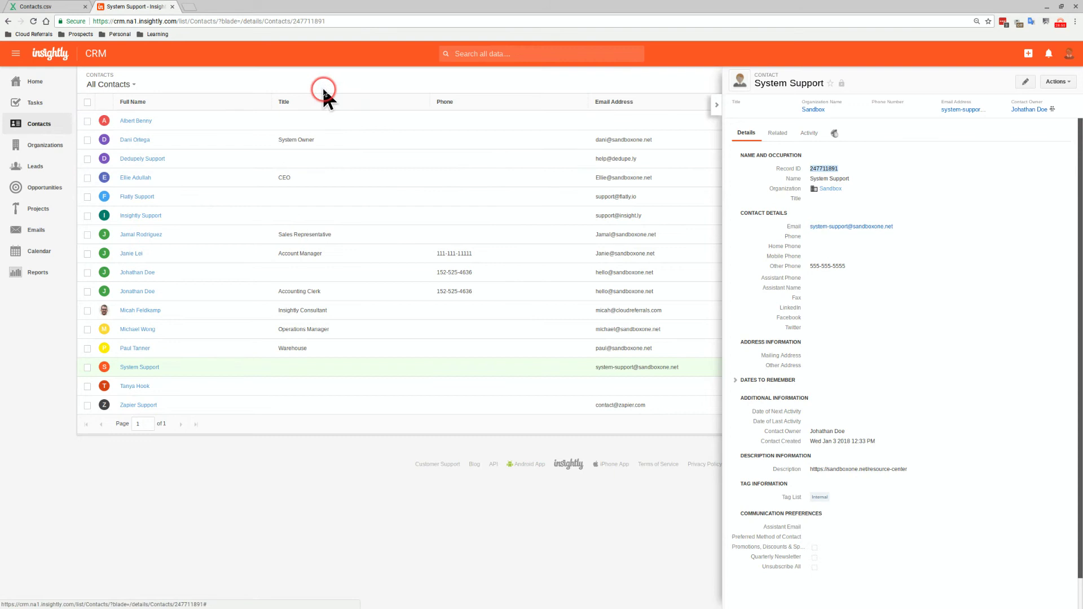
Edit the System Support contact and save it unchanged
click(1026, 82)
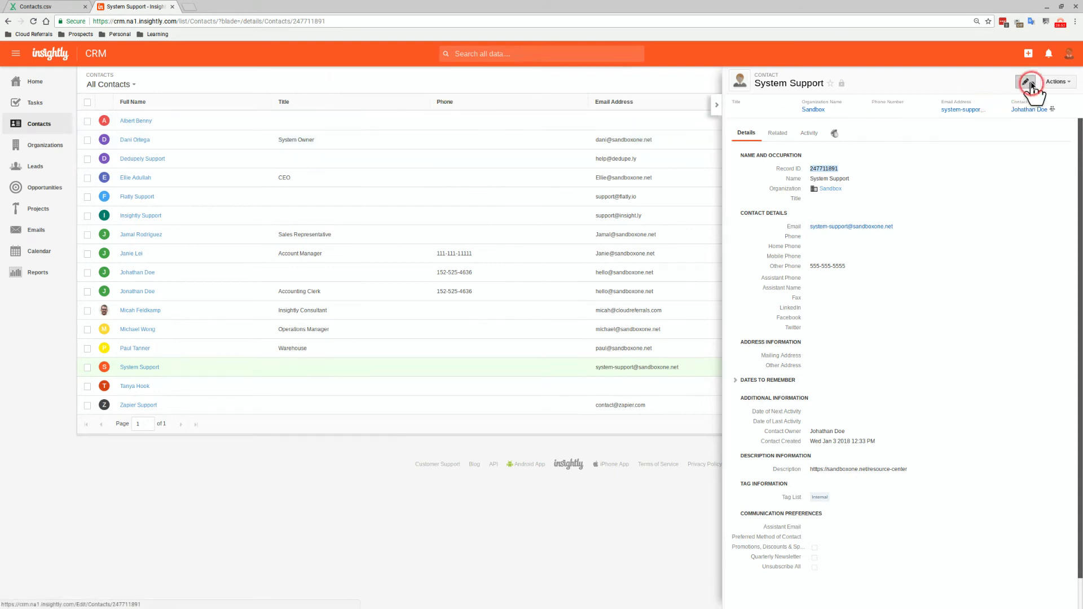
scroll(451, 214, down, 3)
scroll(443, 265, down, 3)
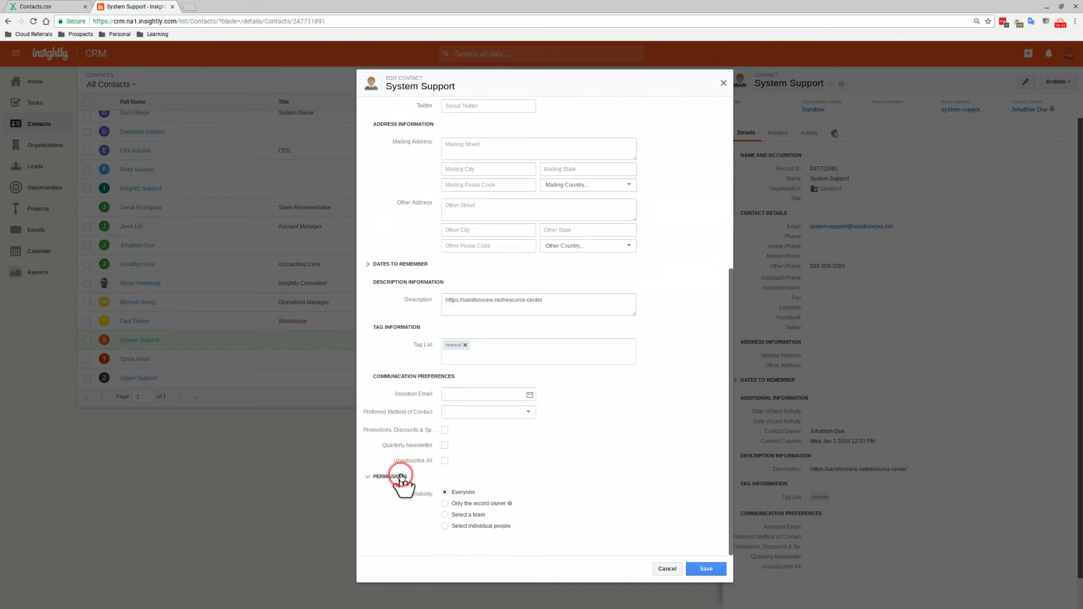
click(704, 571)
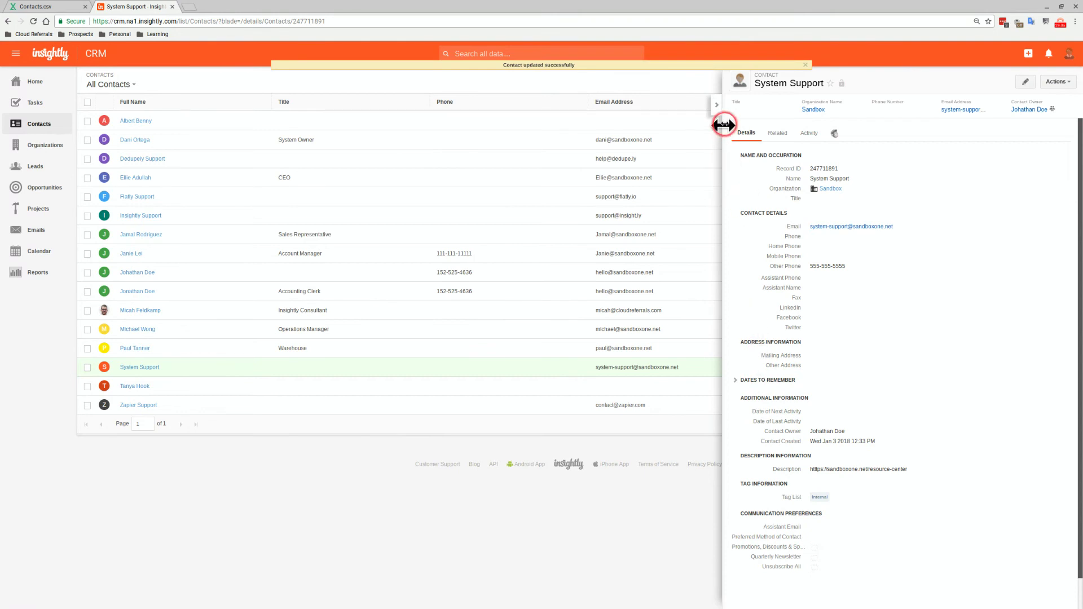
Add a contacts list view named 'System Support' shared with everyone
click(717, 105)
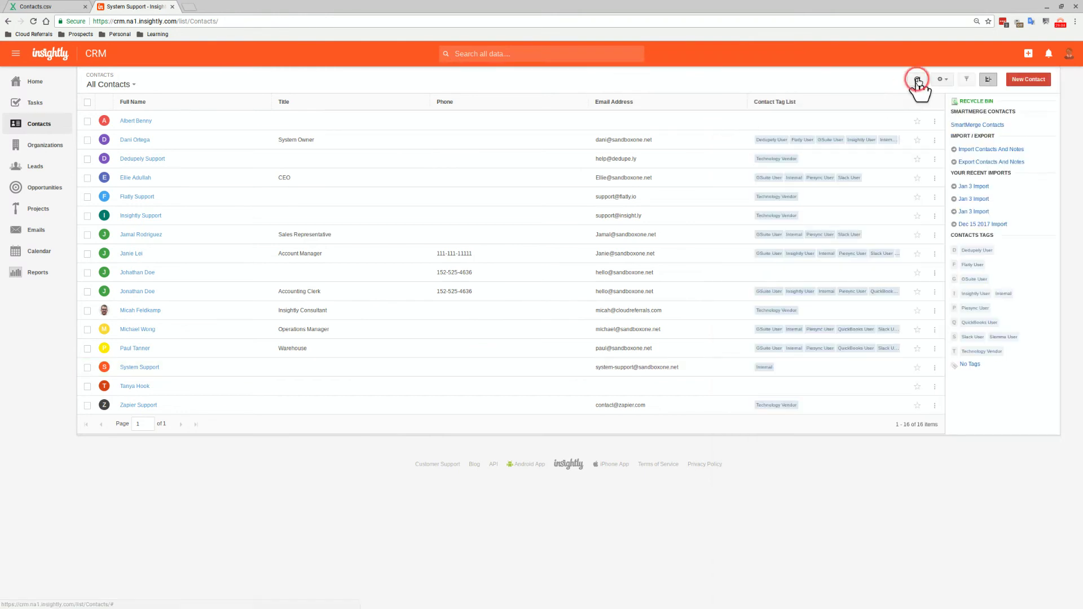
click(949, 79)
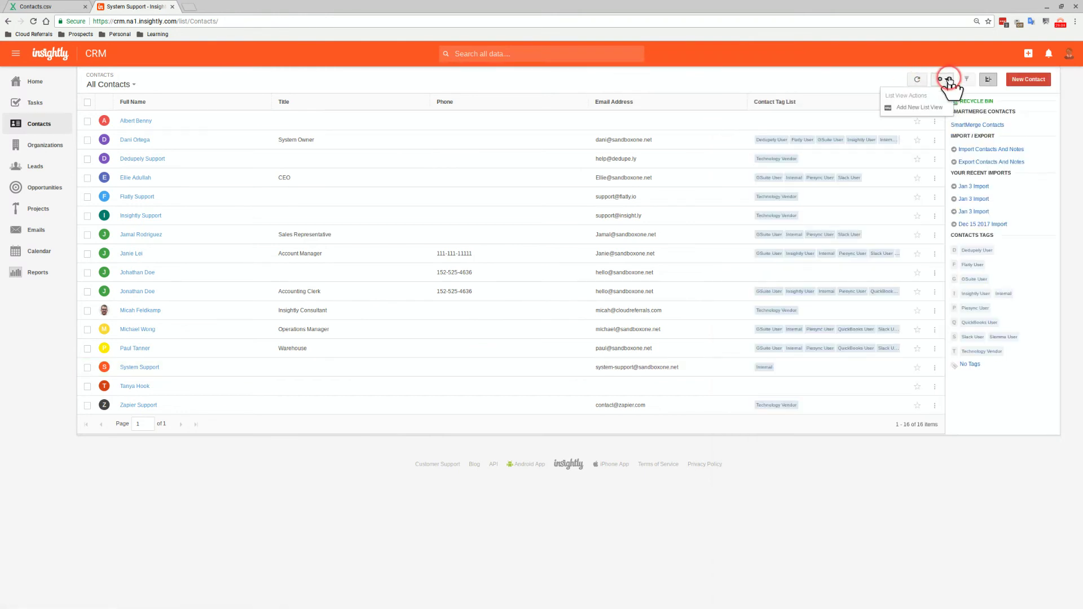
click(932, 106)
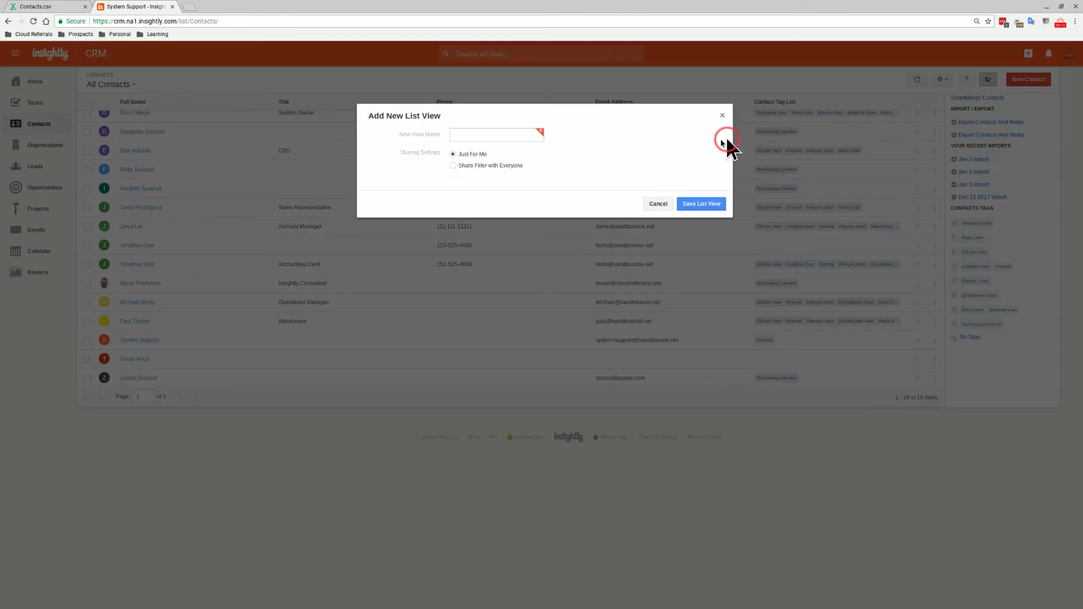
click(490, 136)
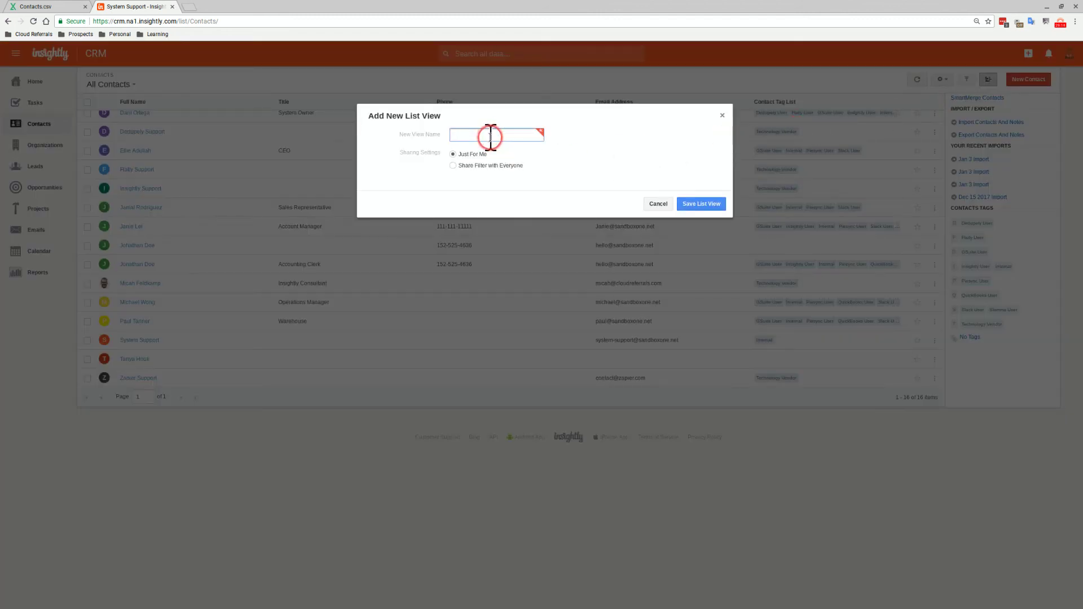
text(System Support)
click(468, 165)
click(684, 206)
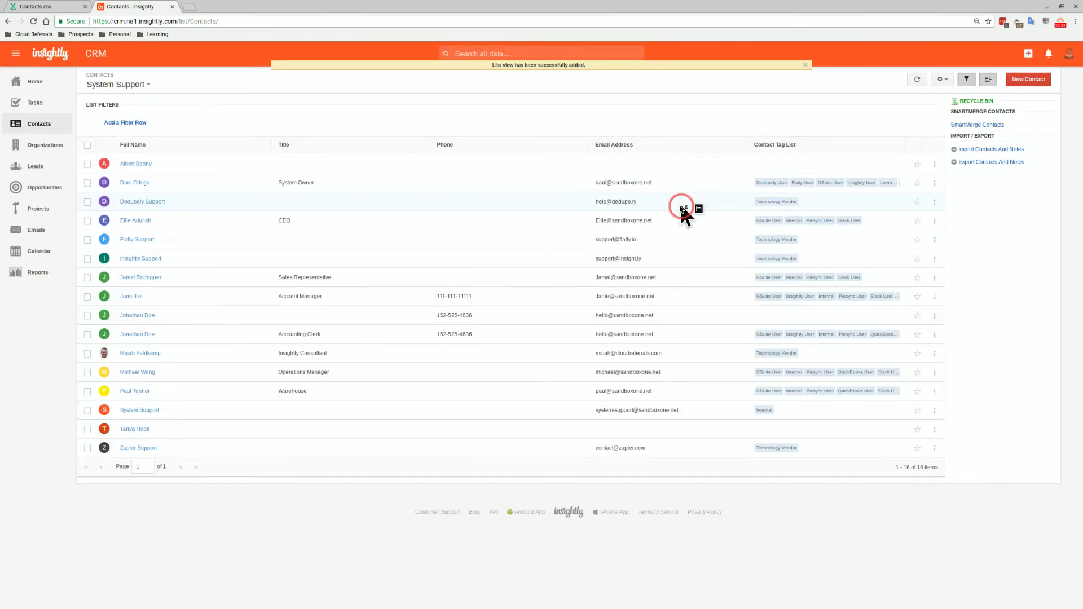
Filter the System Support view by Contact ID equal to the pasted Record ID
click(141, 122)
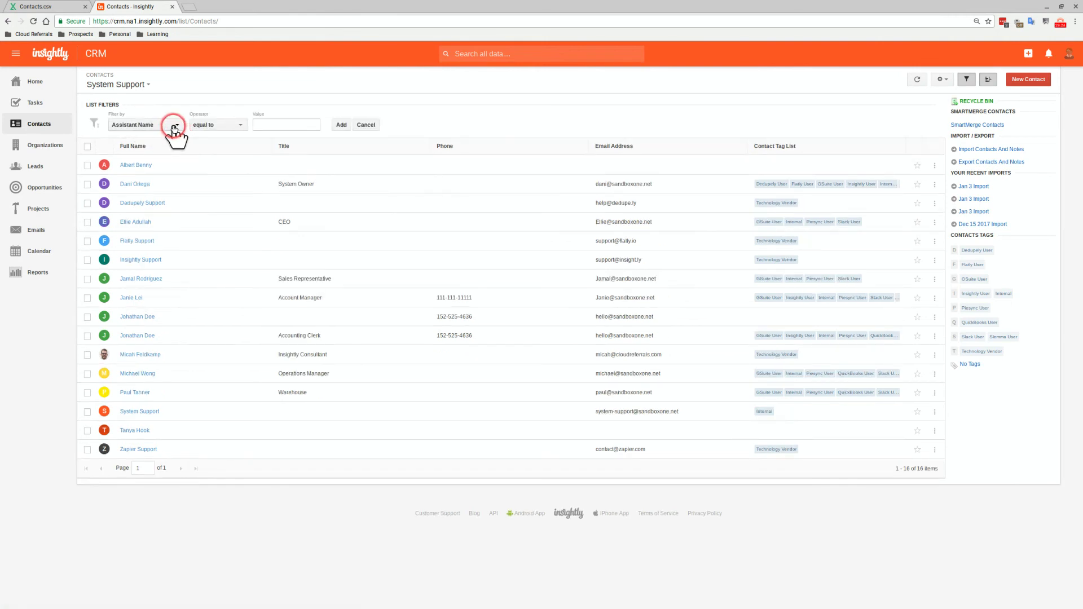
click(176, 125)
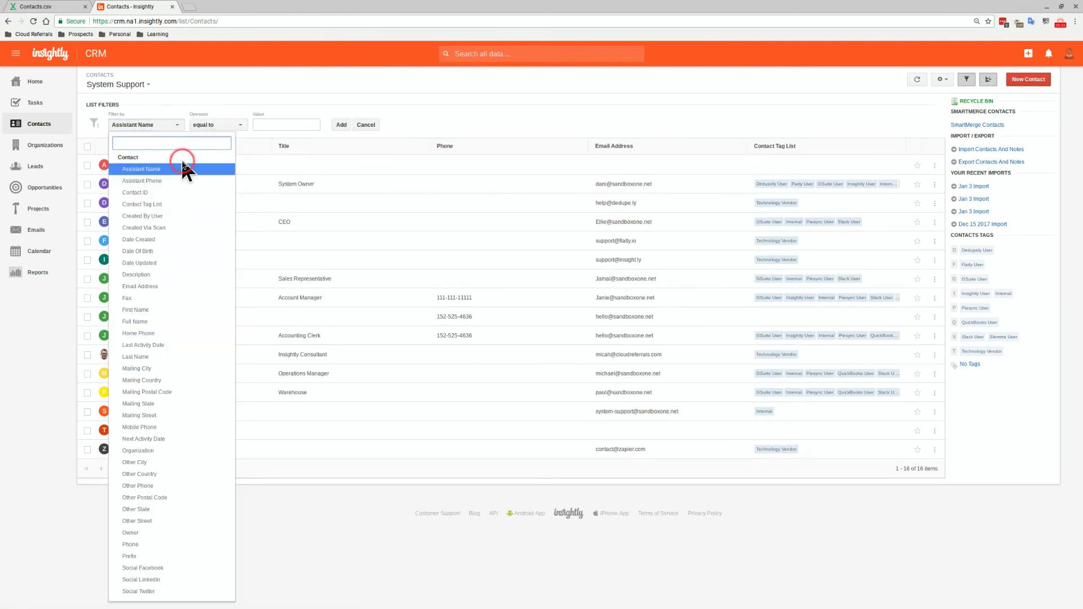
click(169, 181)
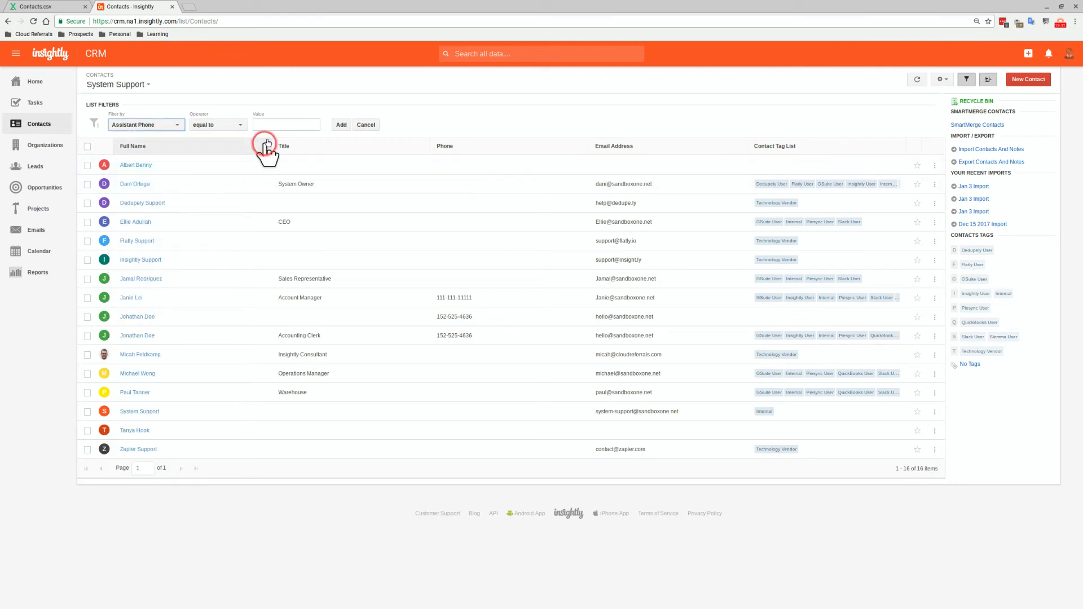
click(161, 126)
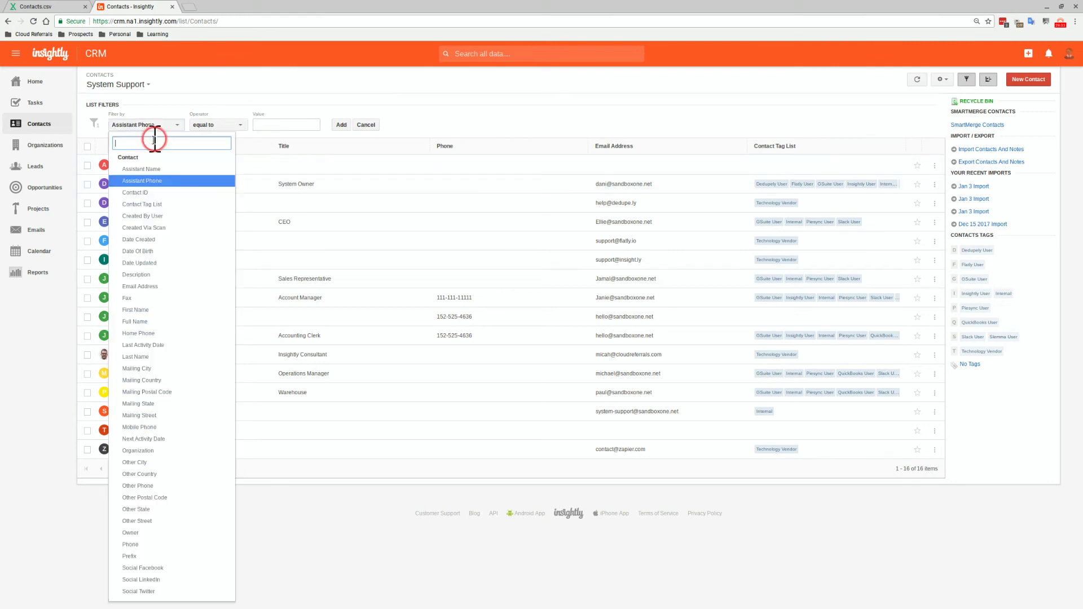
click(150, 192)
right_click(257, 127)
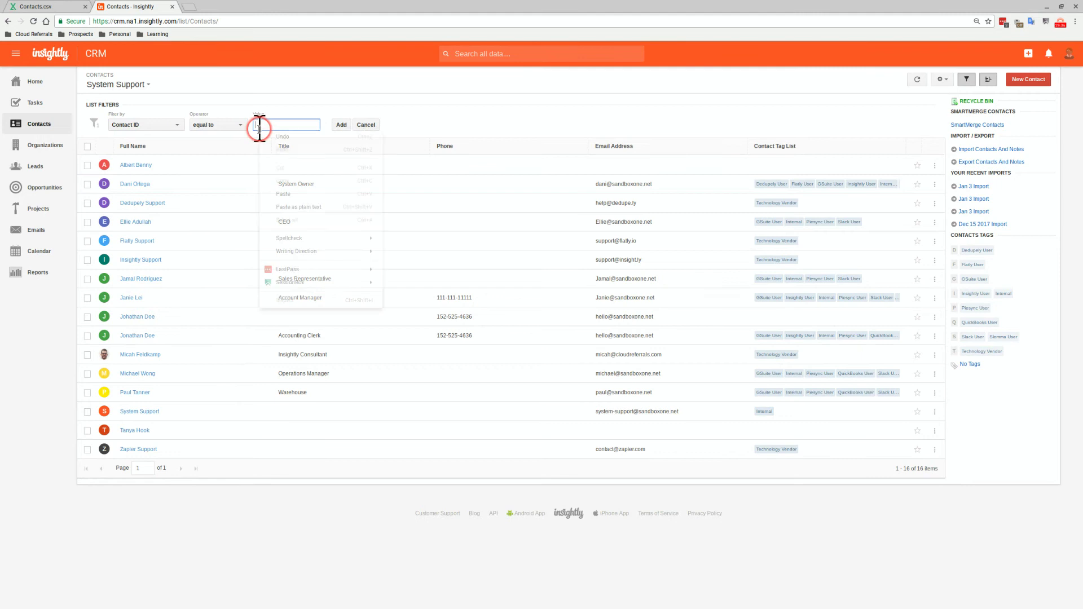
click(282, 194)
click(341, 125)
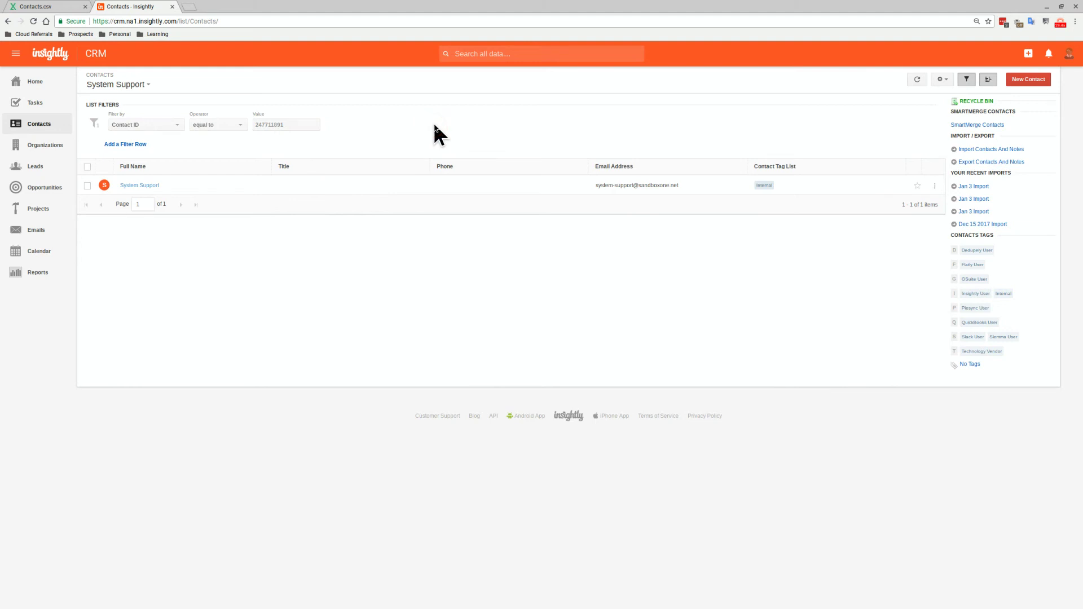
Switch back to the shared System Support contacts view
click(136, 89)
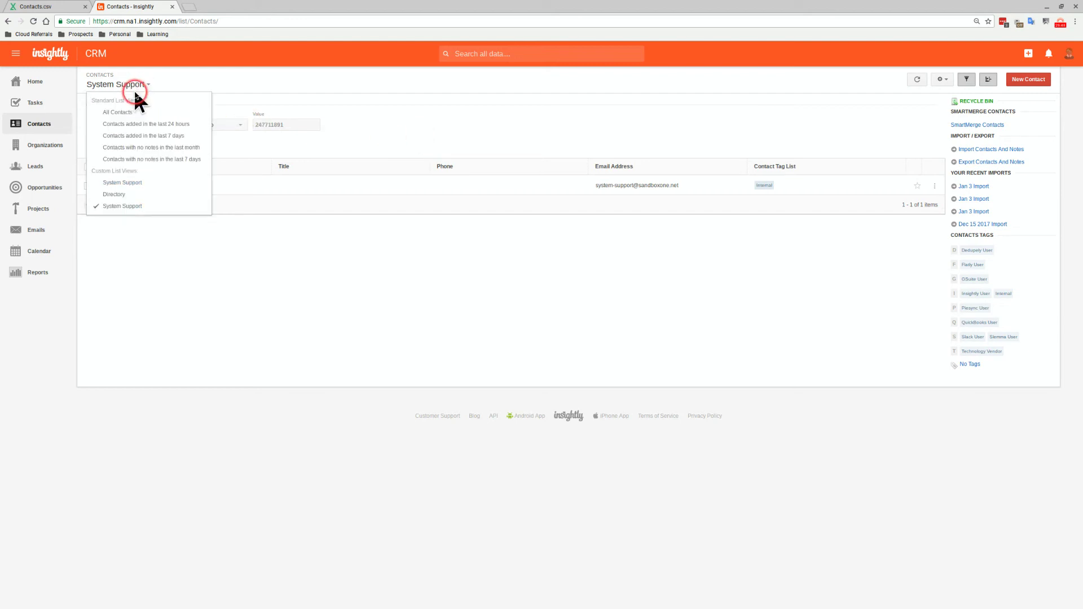
click(131, 184)
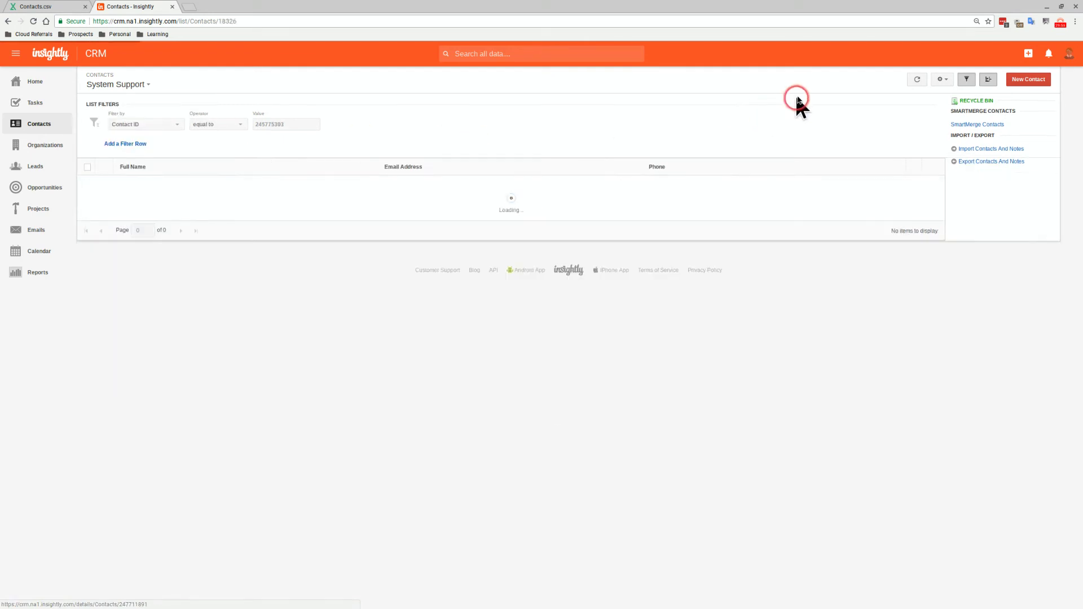
click(132, 86)
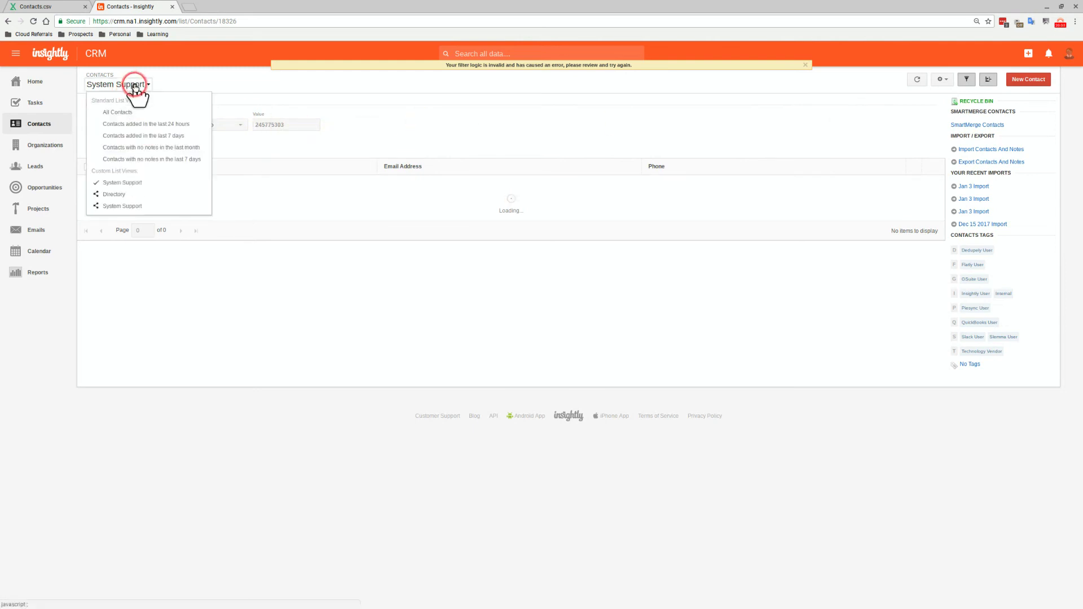
click(126, 209)
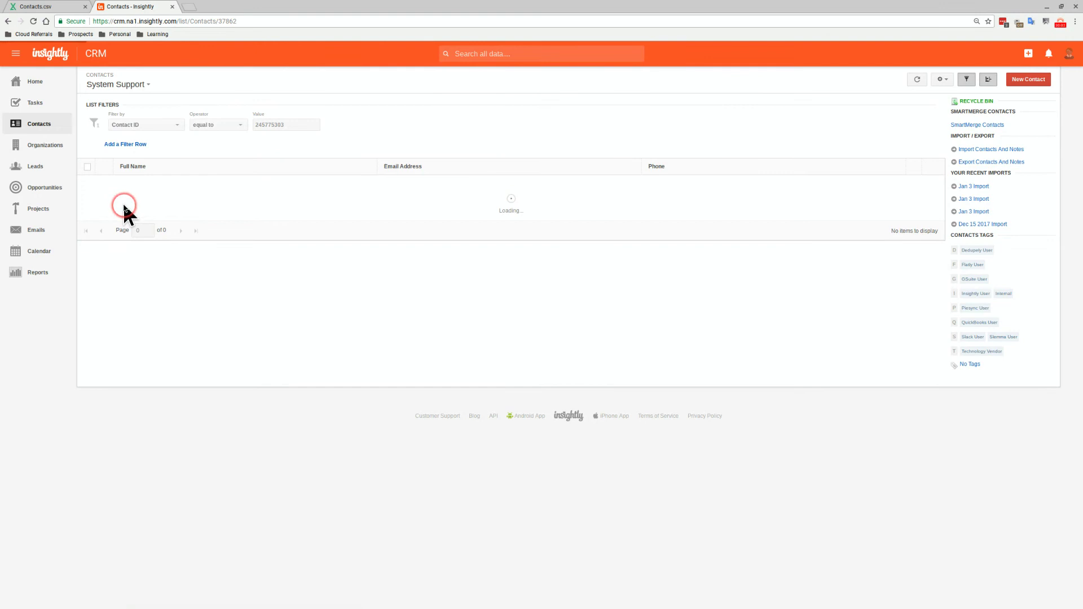
Add Other Phone to the view's visible columns
click(949, 82)
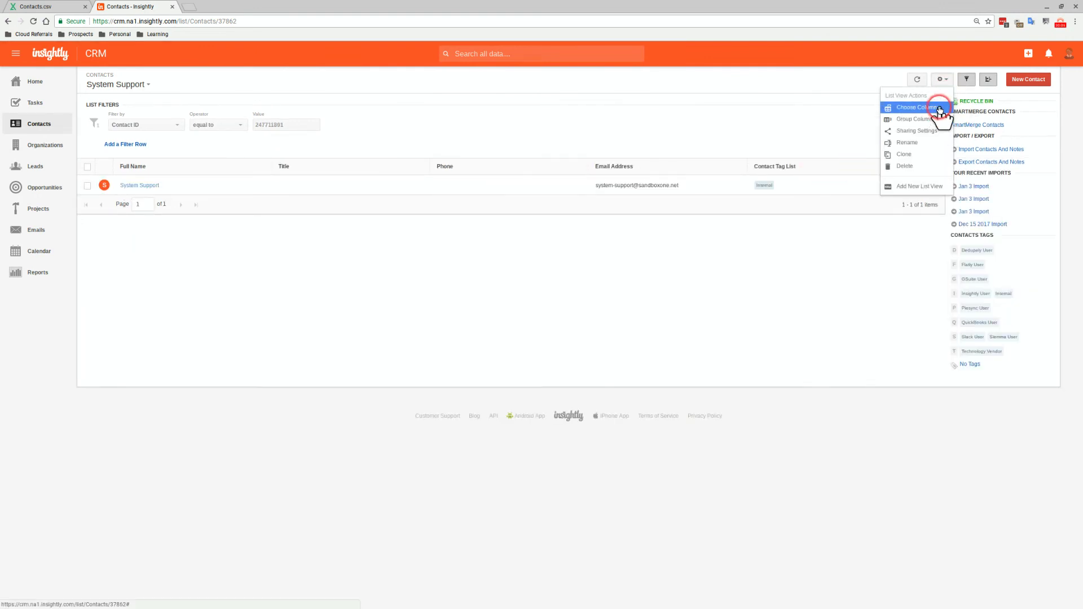
click(939, 108)
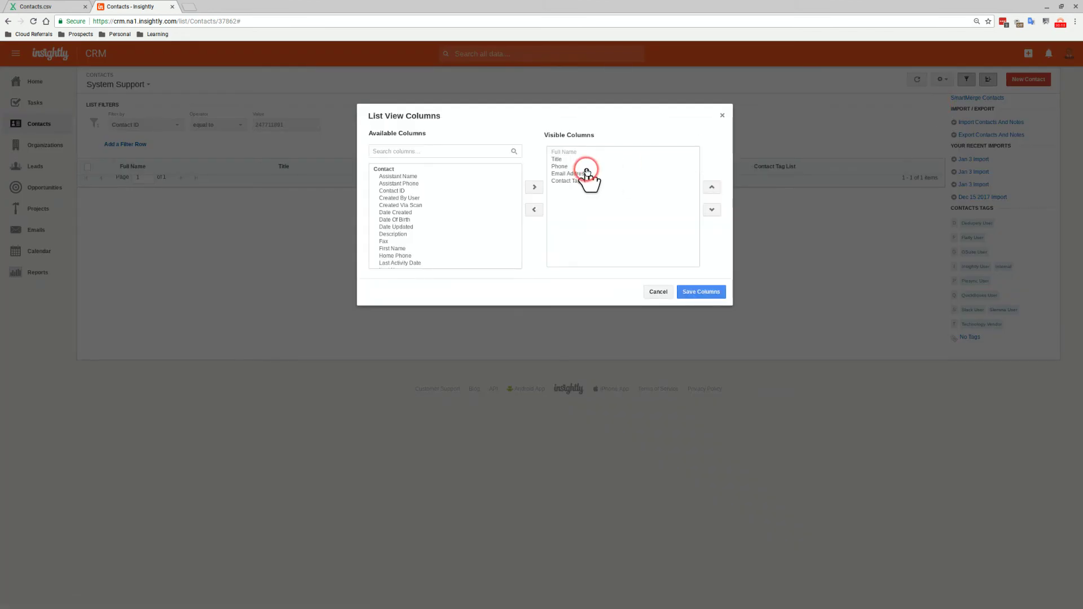
scroll(420, 209, down, 5)
scroll(435, 210, down, 2)
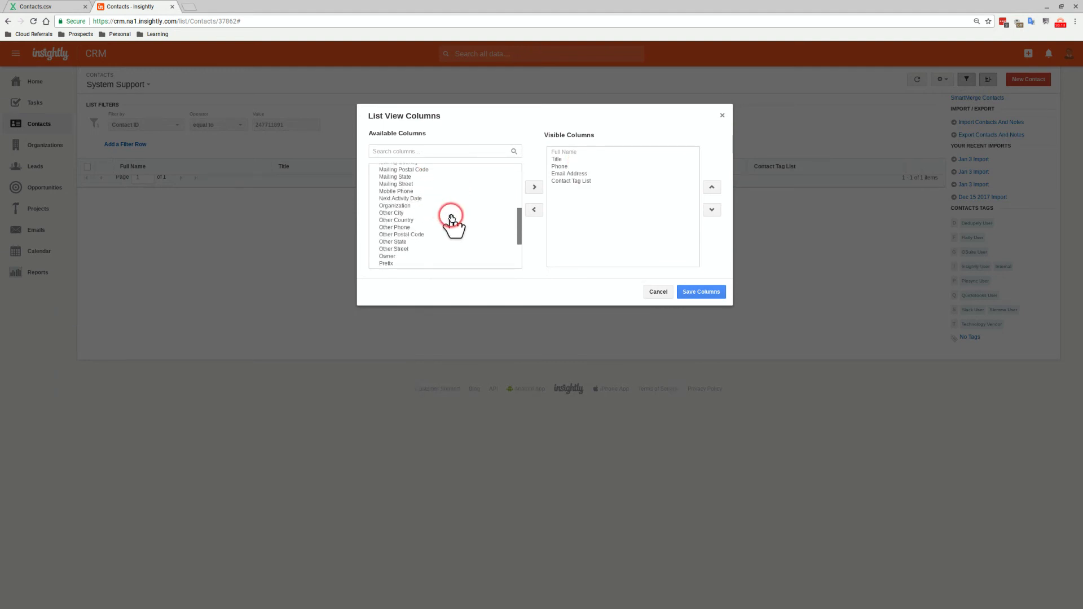
click(452, 220)
click(534, 188)
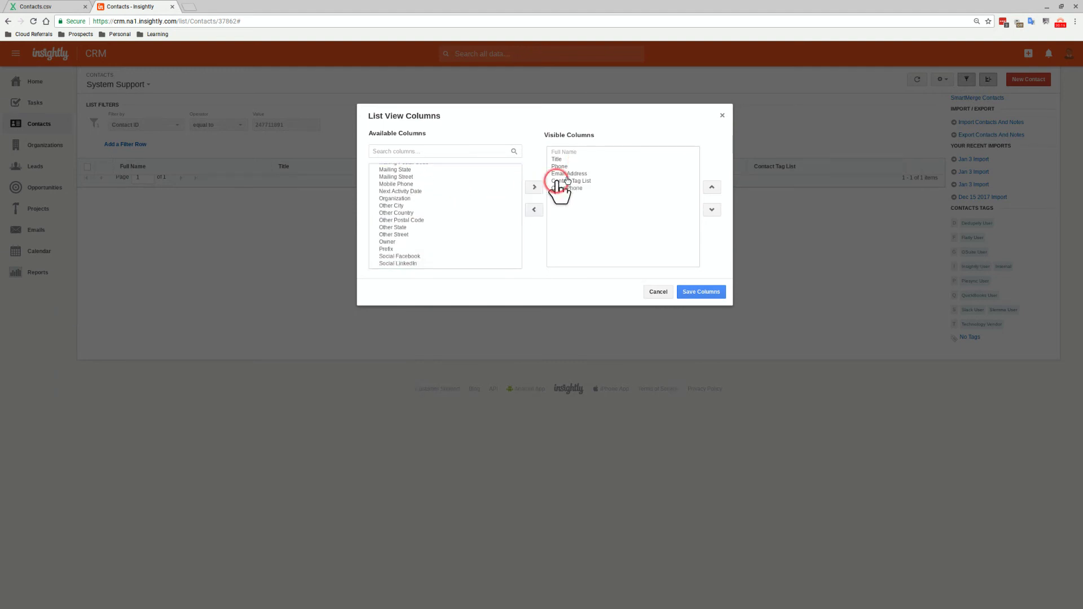
Remove the Contact Tag List, Title and Phone columns from the view
click(559, 167)
click(534, 209)
click(569, 180)
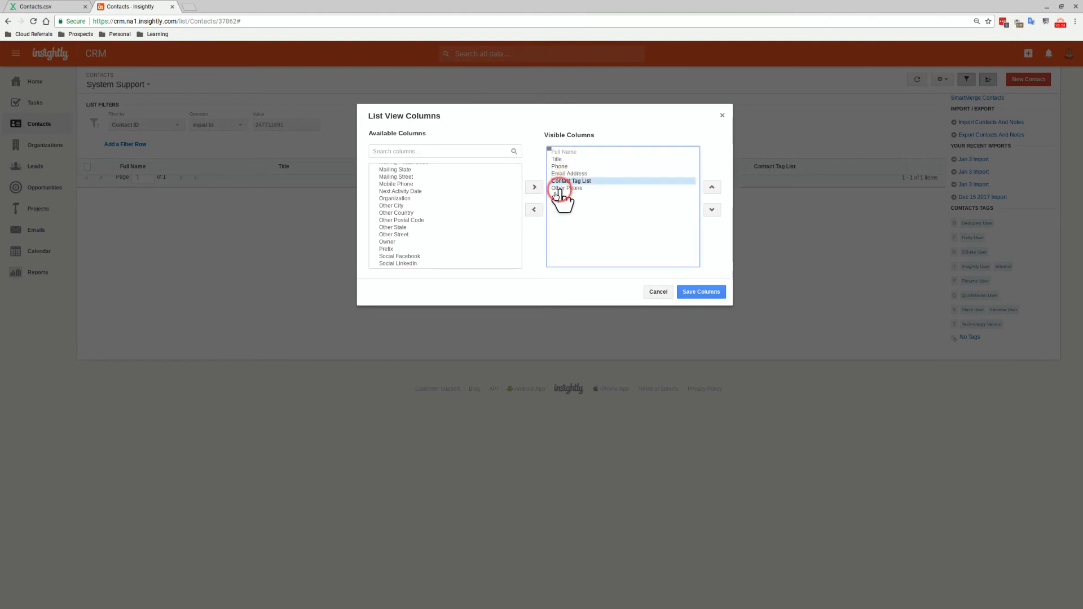
click(534, 210)
click(567, 159)
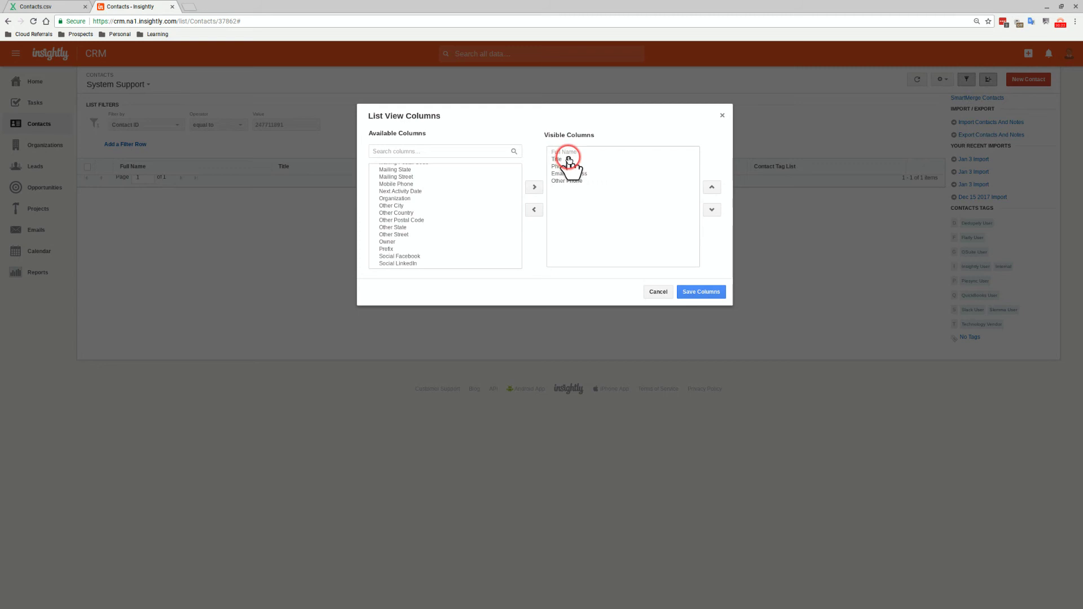
click(534, 210)
click(553, 182)
click(567, 159)
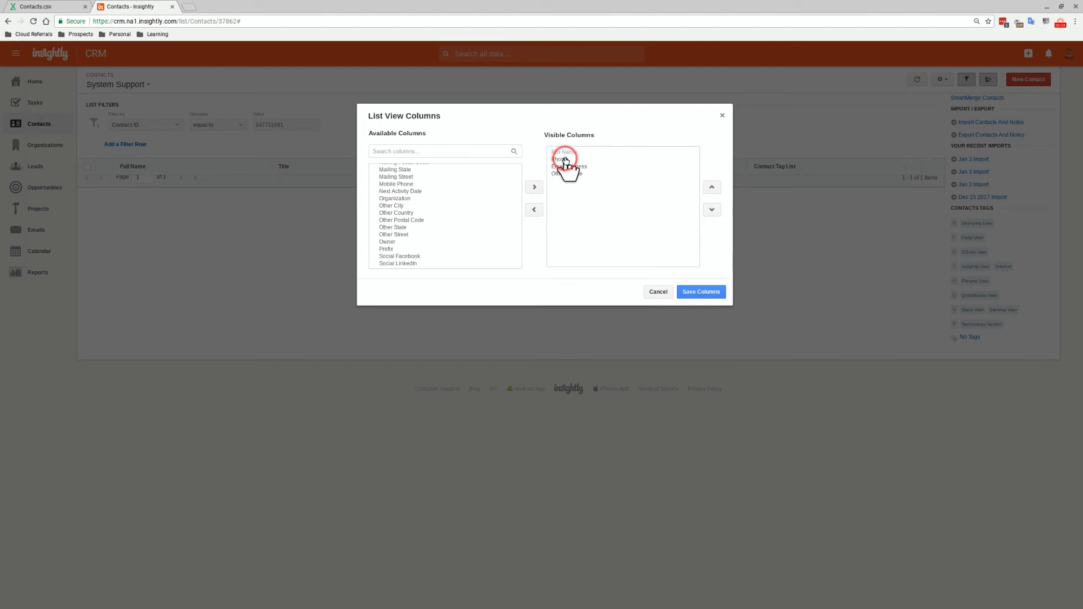
click(531, 210)
Add Description as a visible column and save the column layout
scroll(479, 223, up, 10)
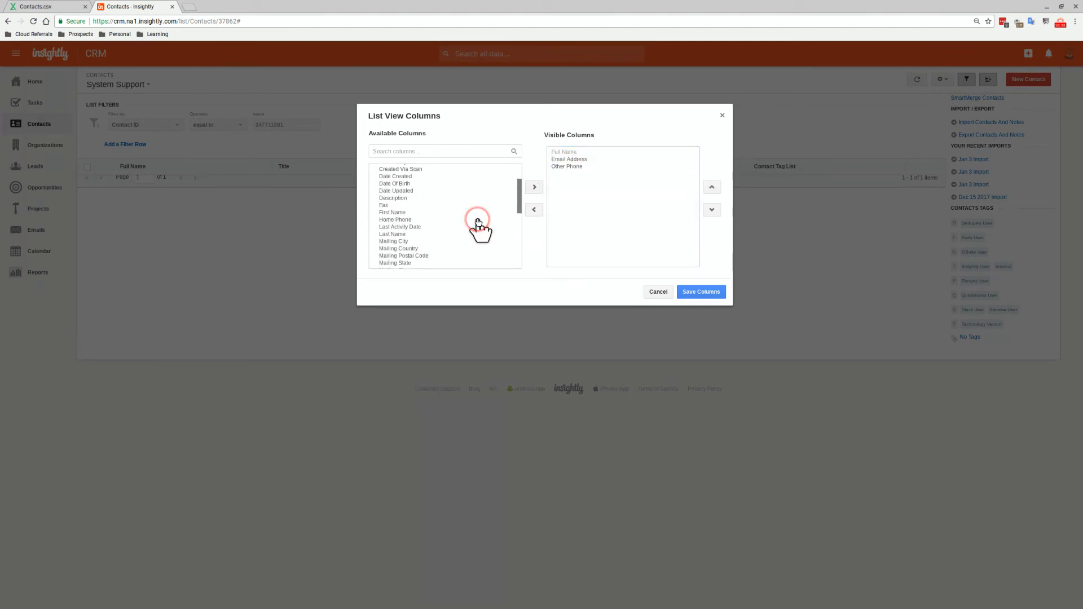
scroll(479, 228, down, 10)
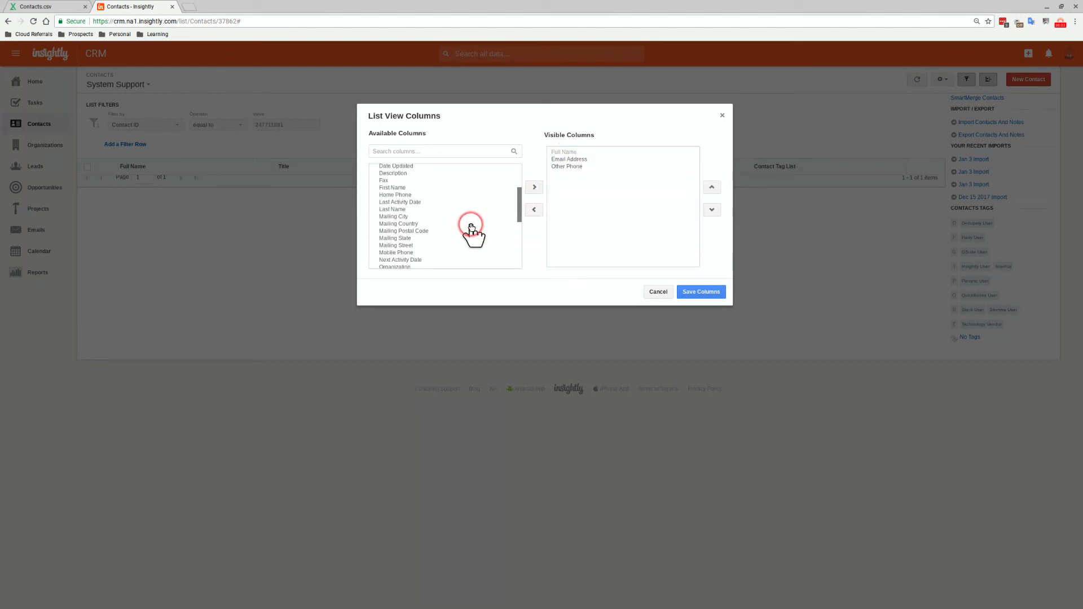
click(464, 240)
scroll(457, 233, up, 3)
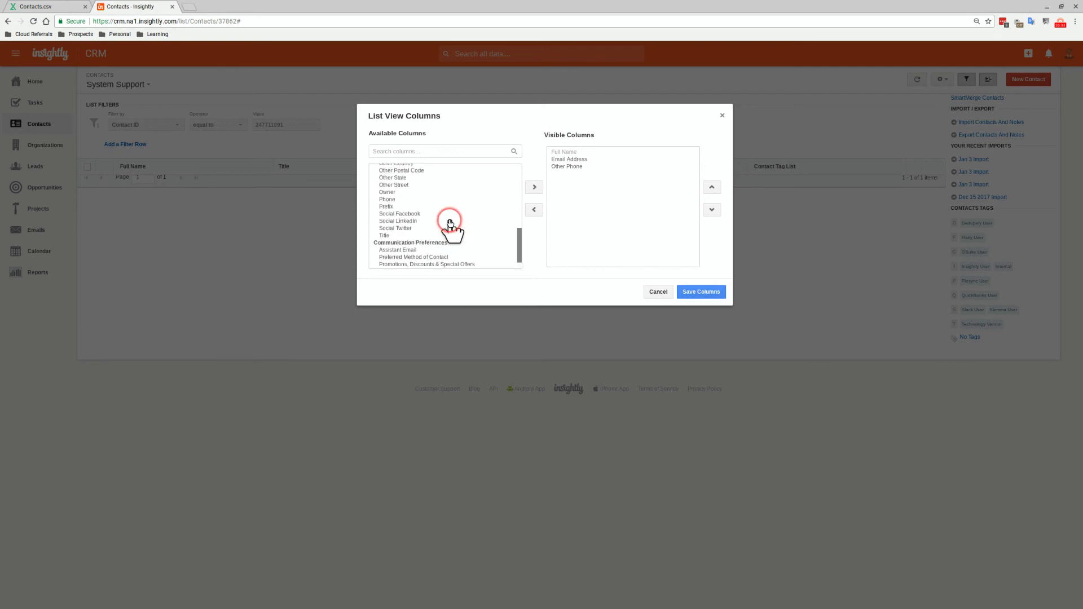
scroll(451, 225, up, 5)
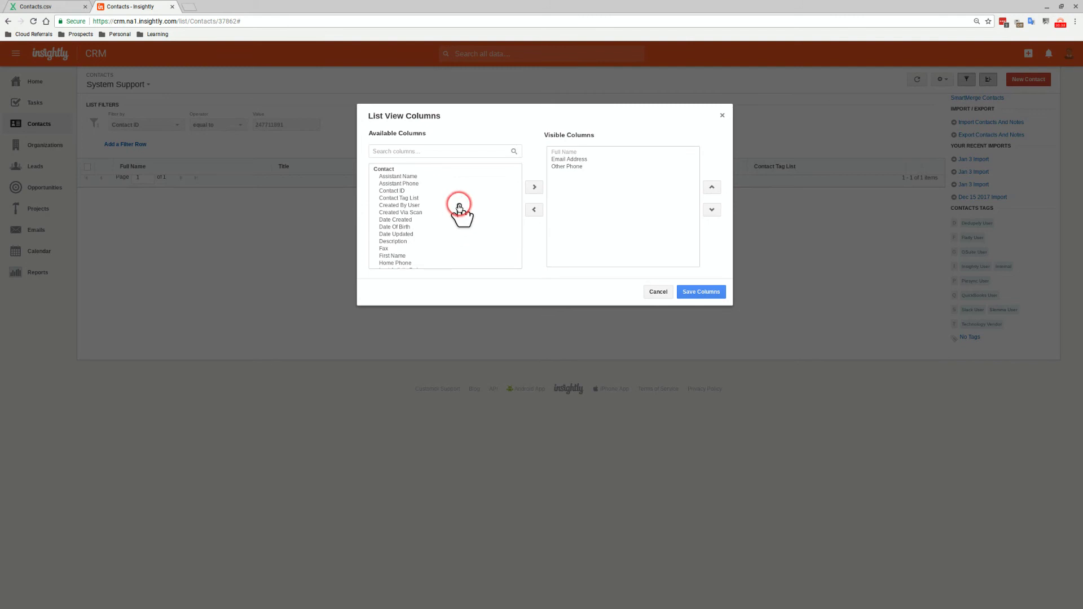
click(428, 241)
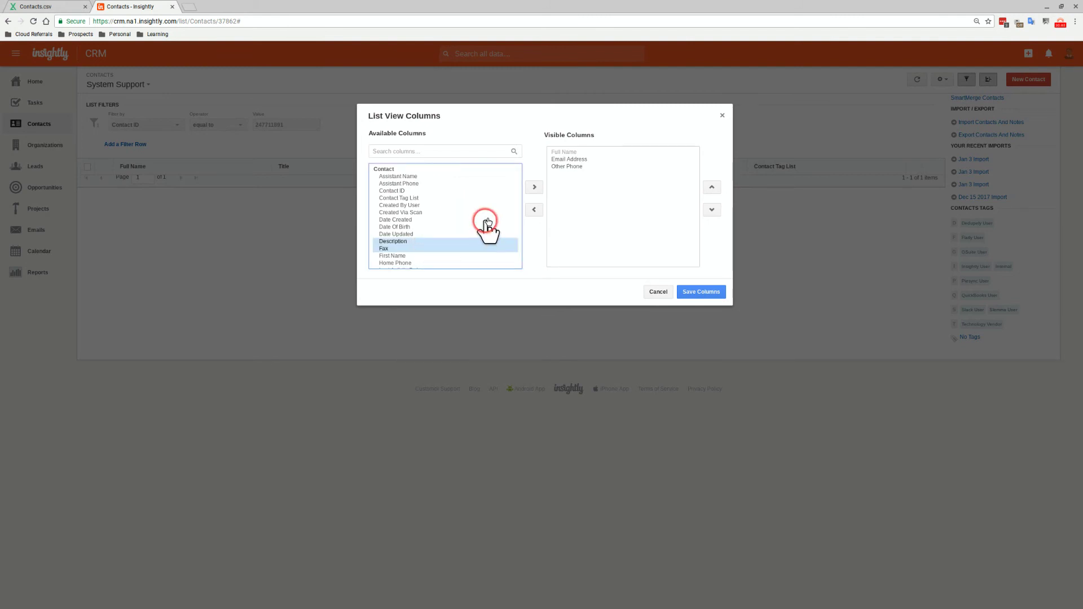
click(534, 192)
click(678, 295)
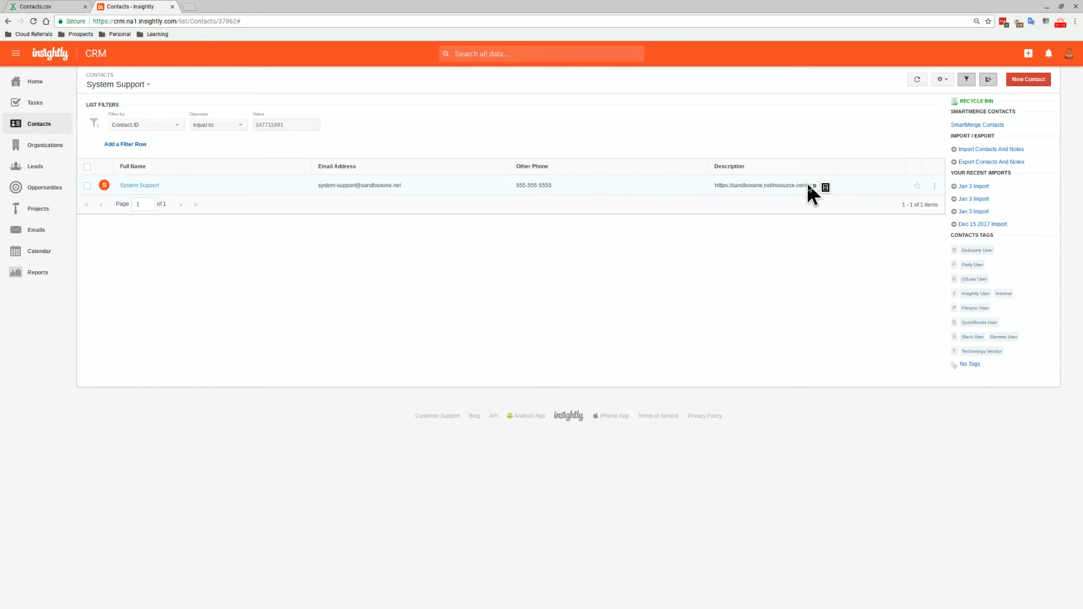
Add a contacts list view named 'Directory' shared with everyone
click(941, 79)
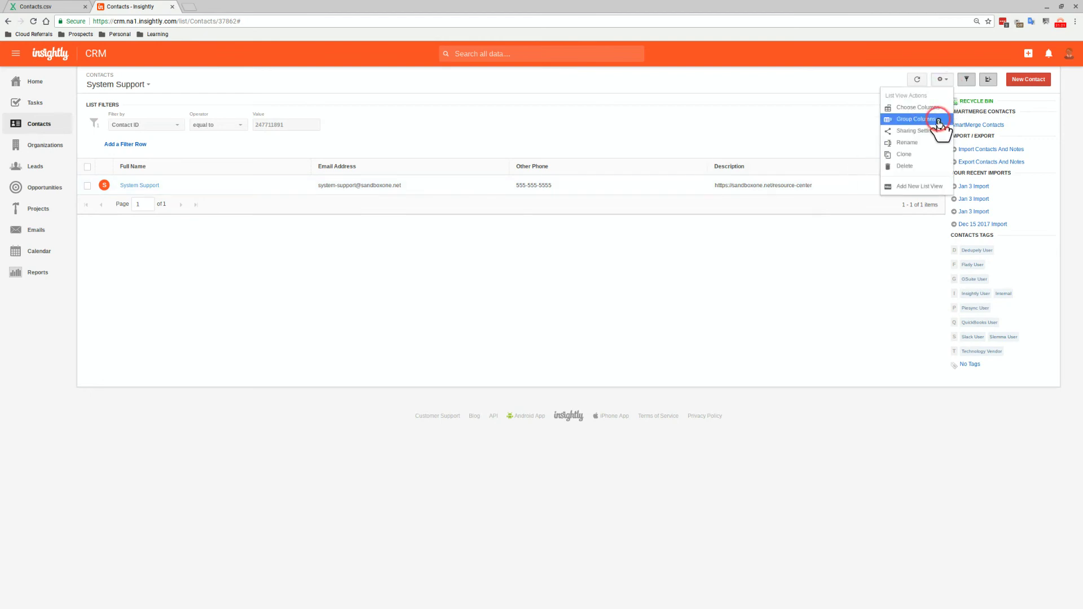
click(925, 186)
click(491, 135)
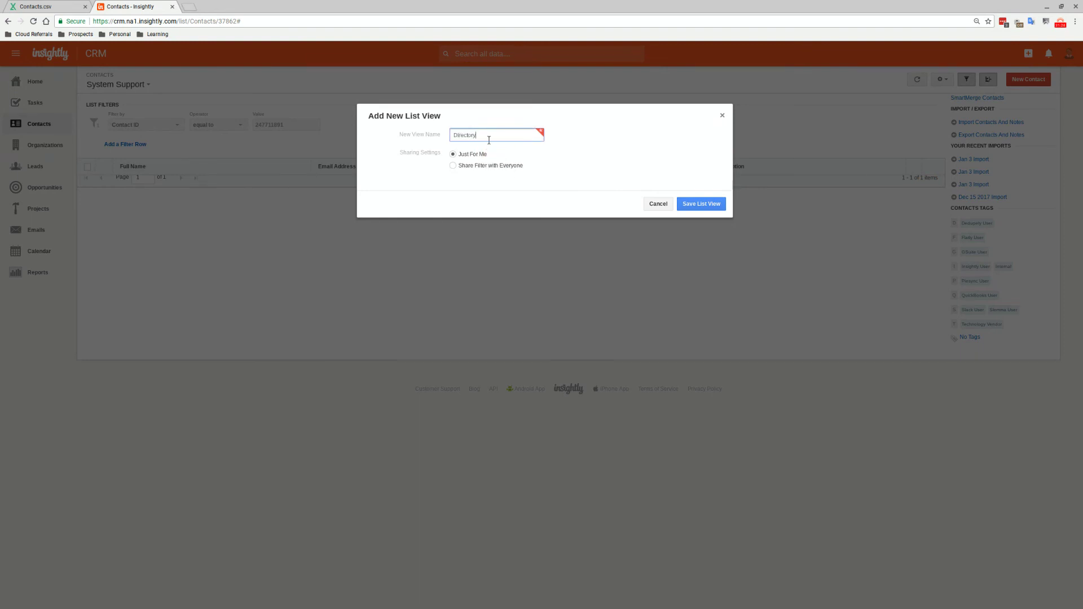
click(462, 165)
click(688, 204)
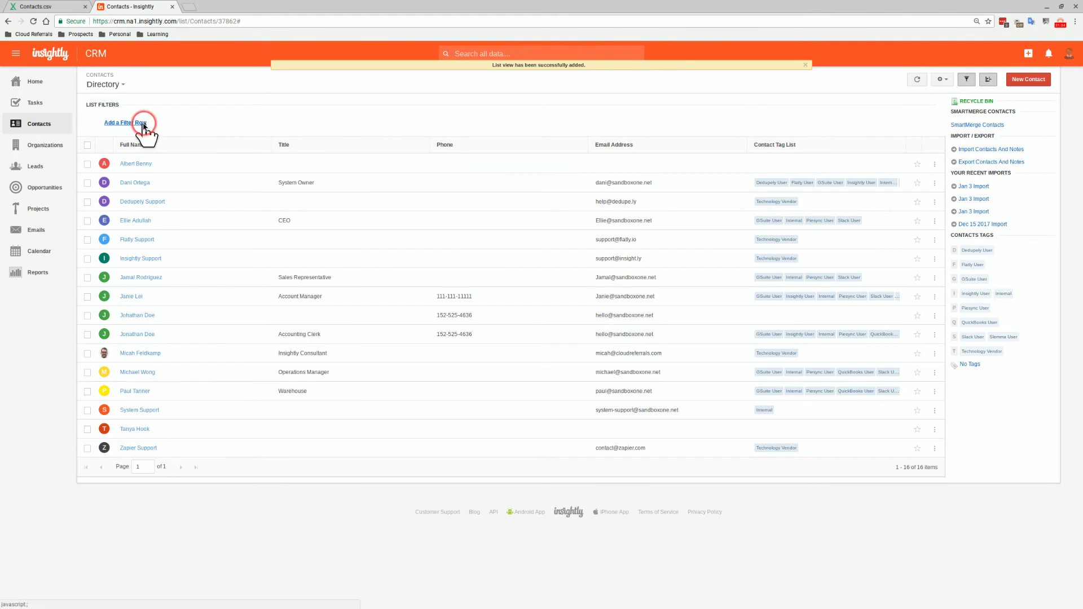
Filter the Directory view to contacts whose Contact Tag List contains 'Internal'
click(143, 124)
click(172, 125)
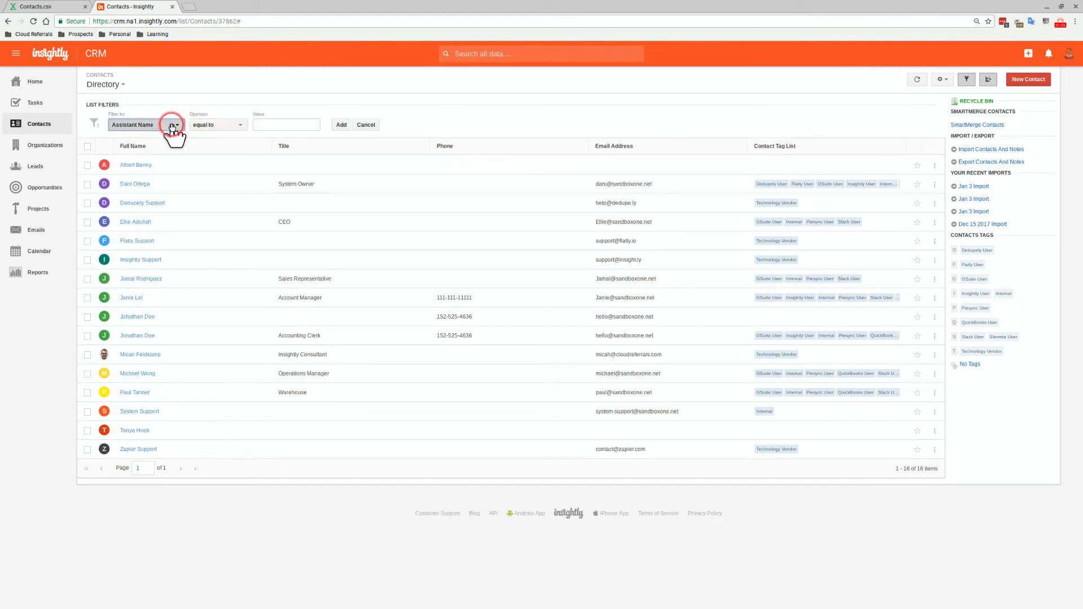
click(180, 204)
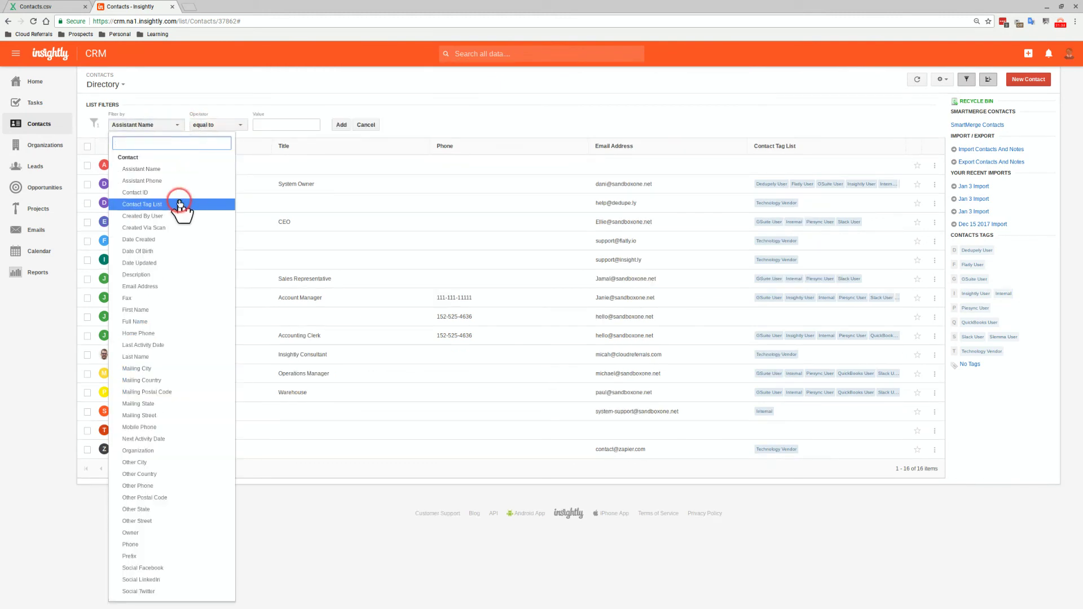
click(240, 126)
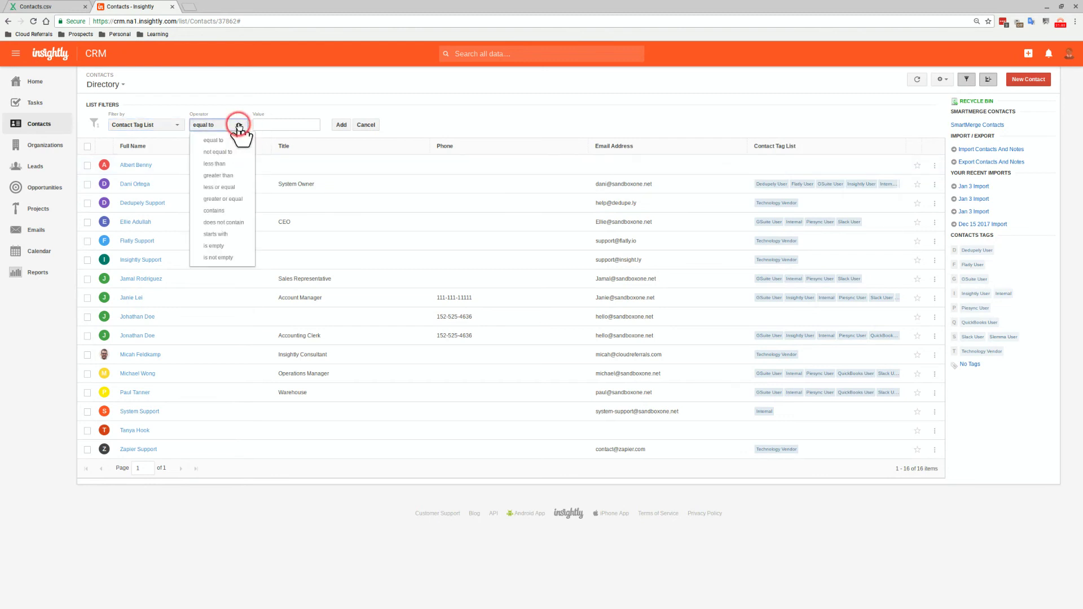
click(231, 210)
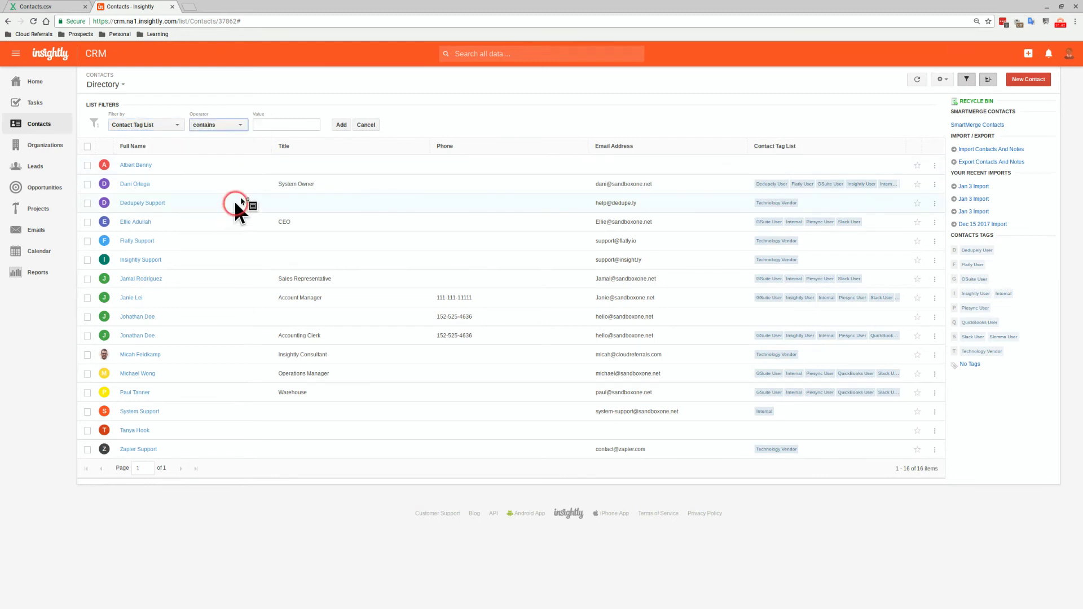
click(264, 125)
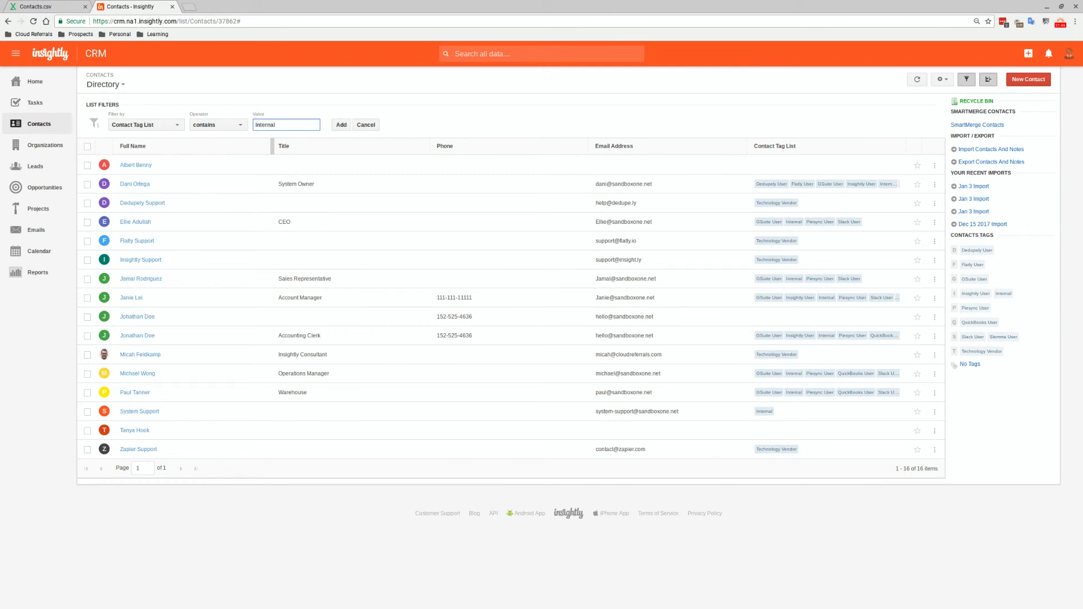
click(331, 135)
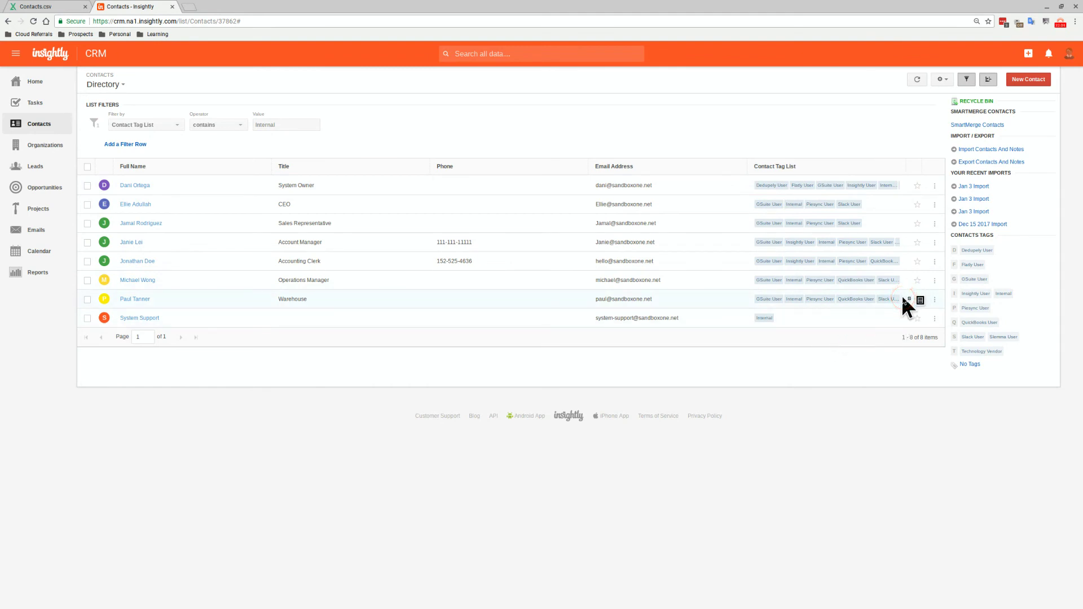
Select all 8 filtered Internal contacts
drag(903, 298, 630, 303)
drag(233, 189, 106, 167)
click(87, 167)
drag(88, 226, 94, 350)
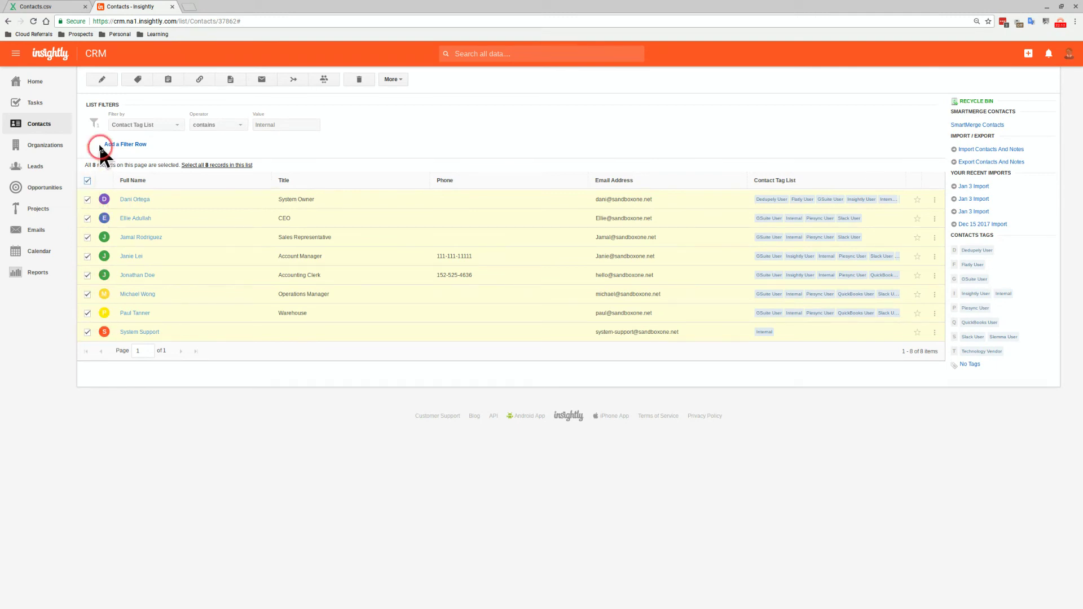
Bulk-edit the 8 Internal contacts to be visible to Everyone, then go to Organizations
click(100, 84)
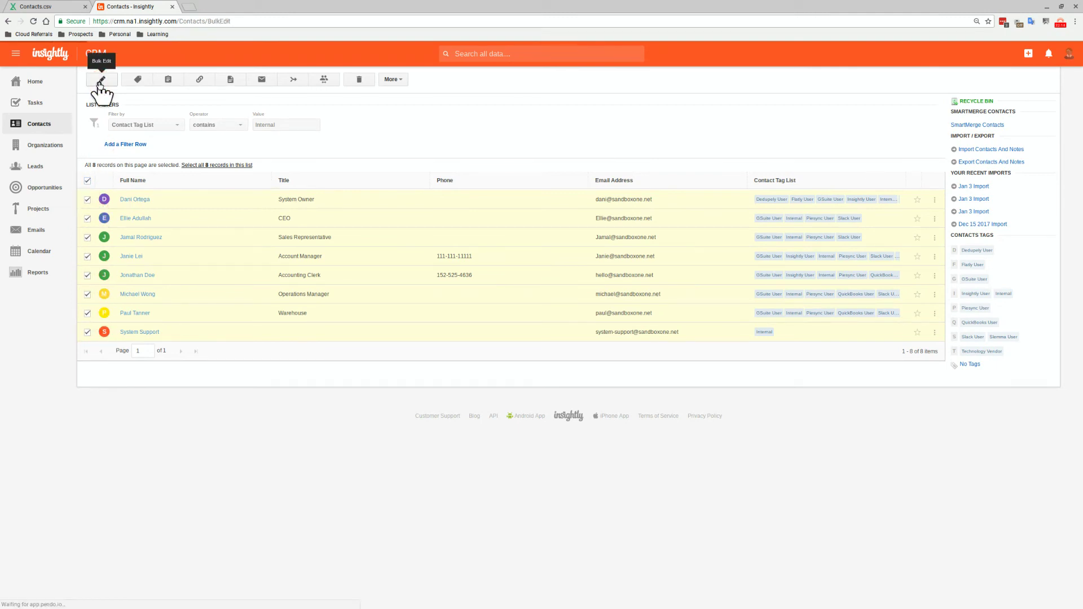
click(104, 249)
click(114, 275)
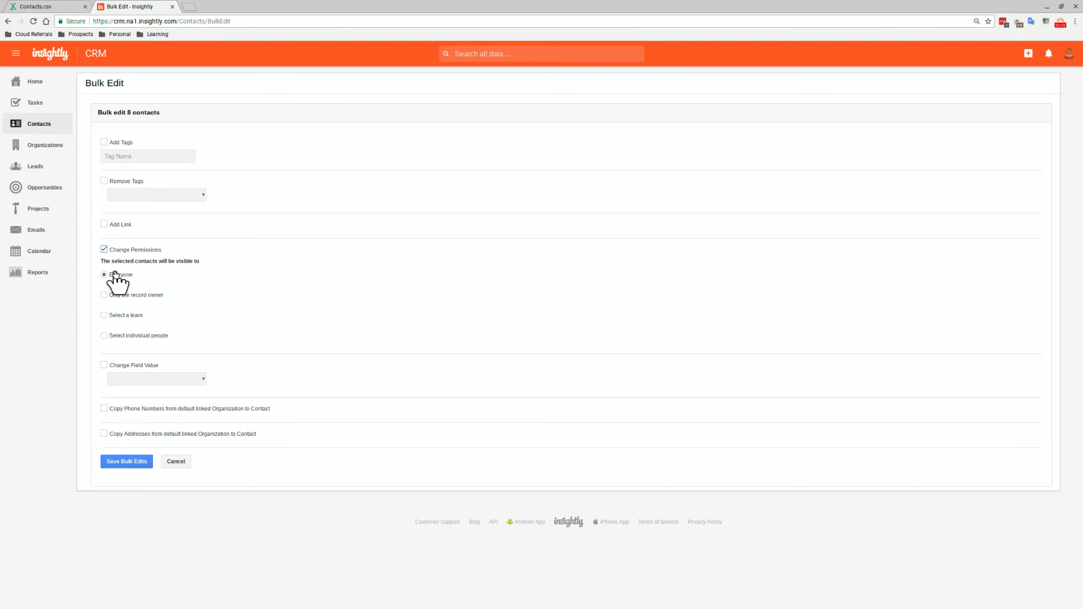
click(131, 462)
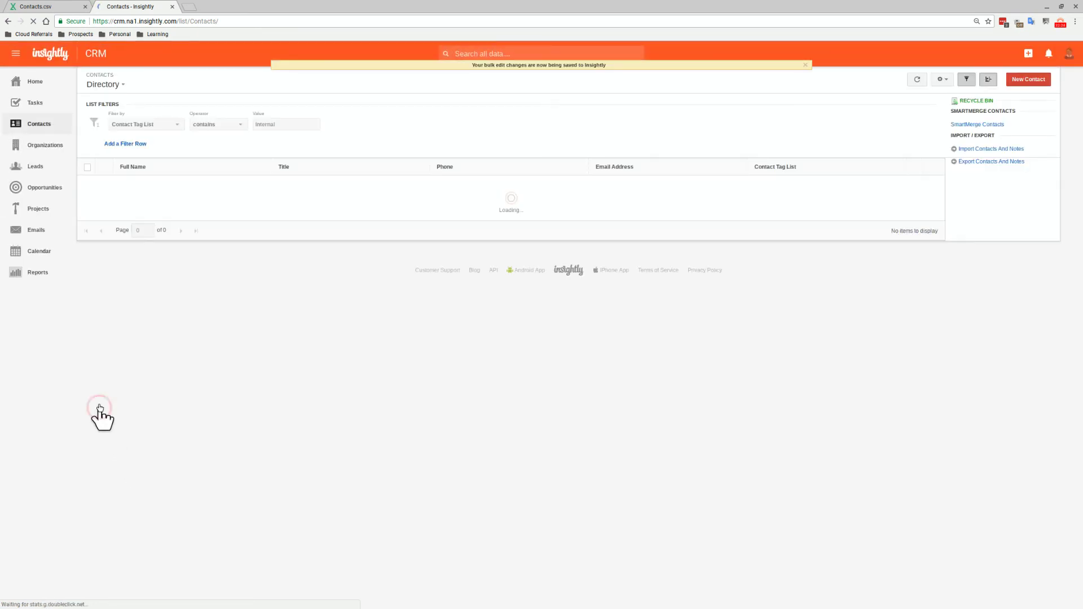
click(48, 146)
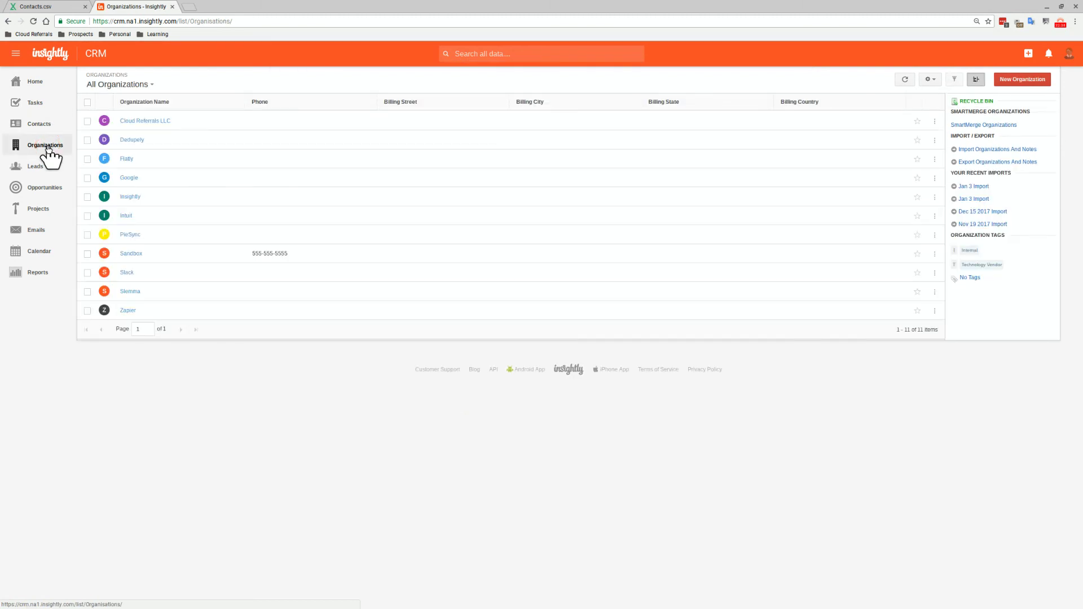
Set the Sandbox organization's visibility to Everyone, save it, and close its details panel
click(87, 122)
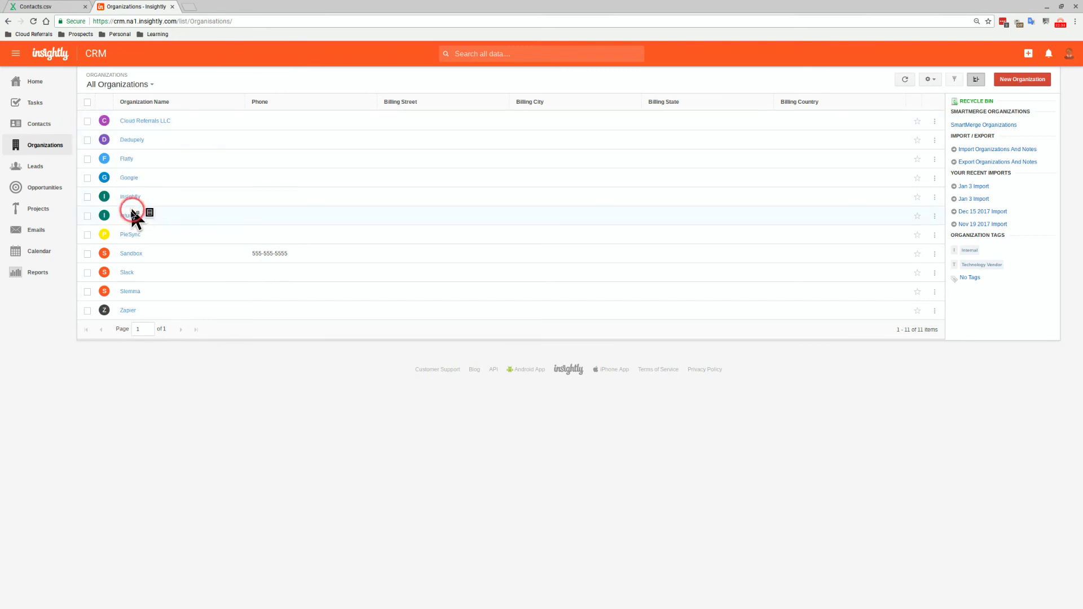
click(131, 255)
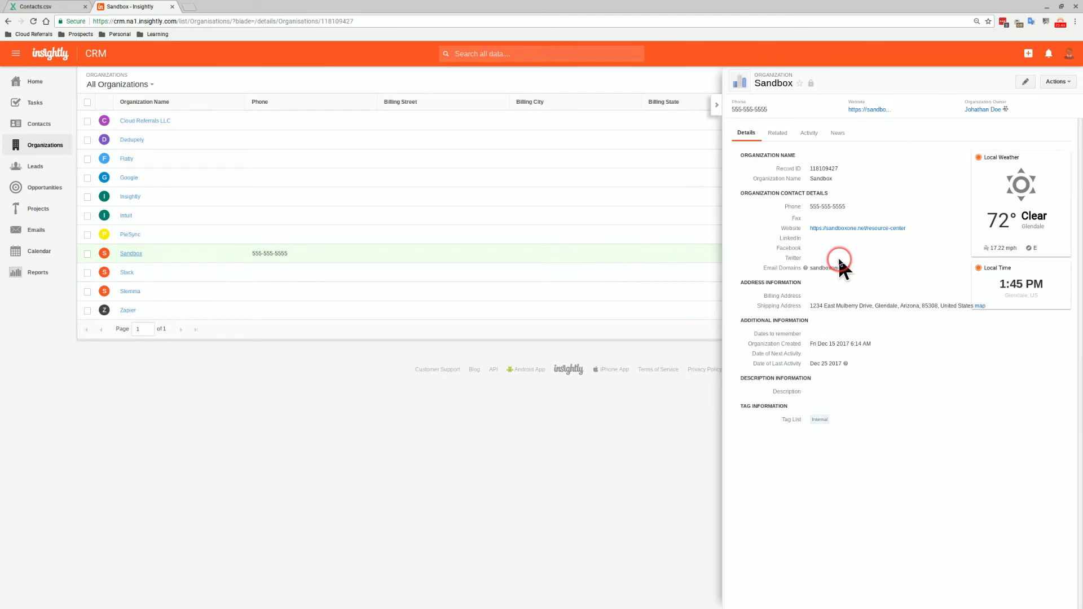
click(1025, 82)
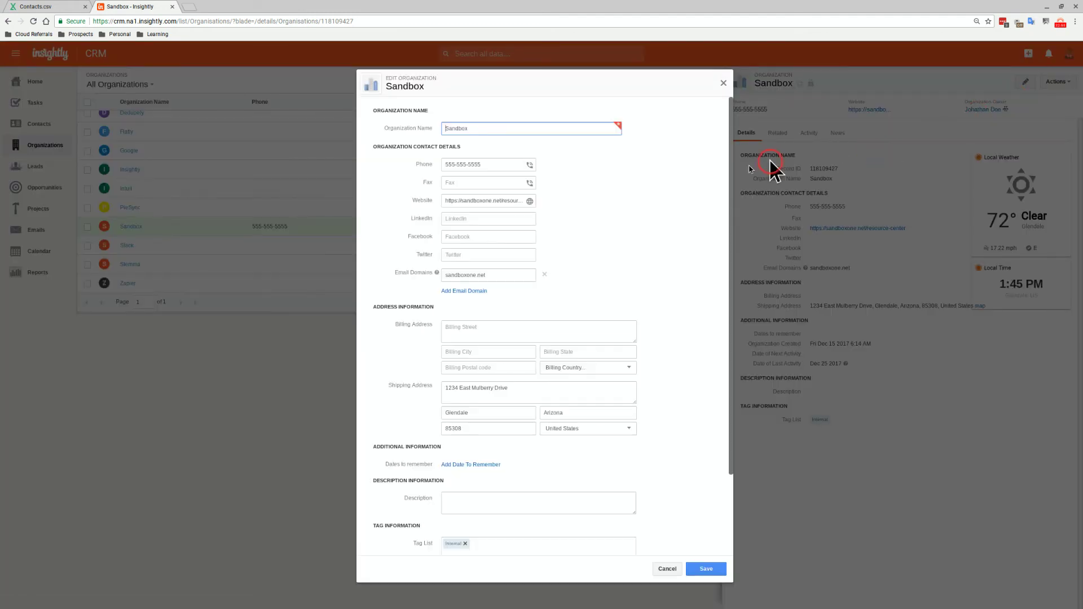
scroll(632, 305, down, 3)
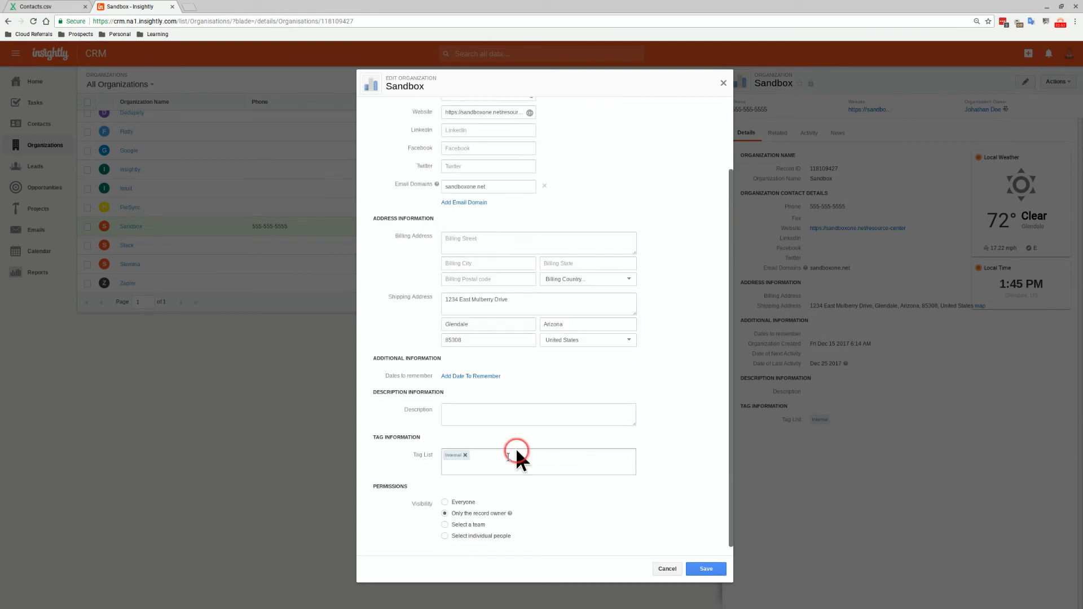
double_click(457, 503)
click(699, 570)
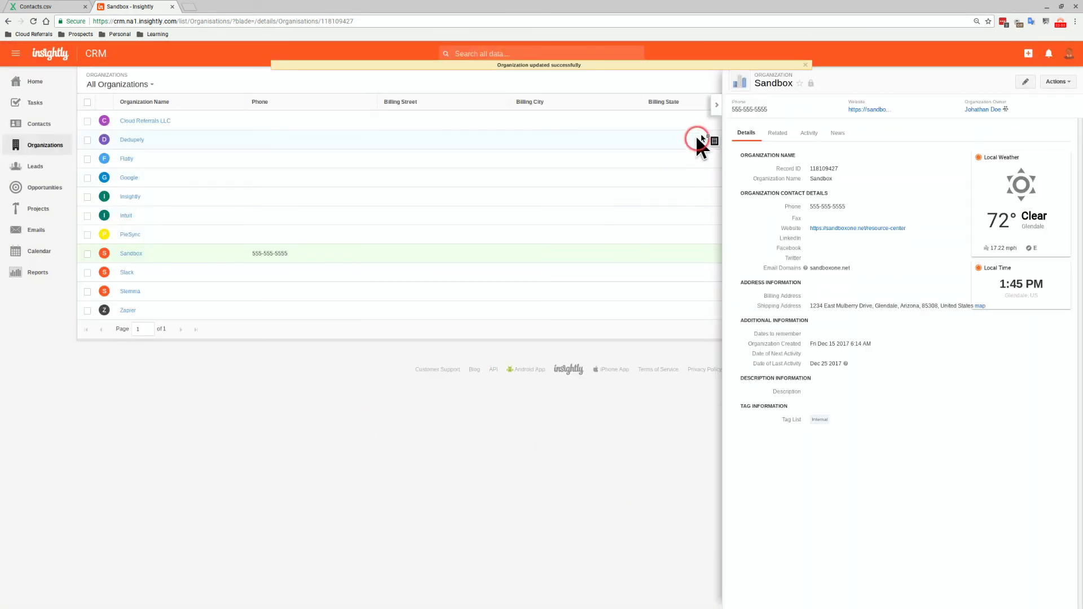
click(717, 105)
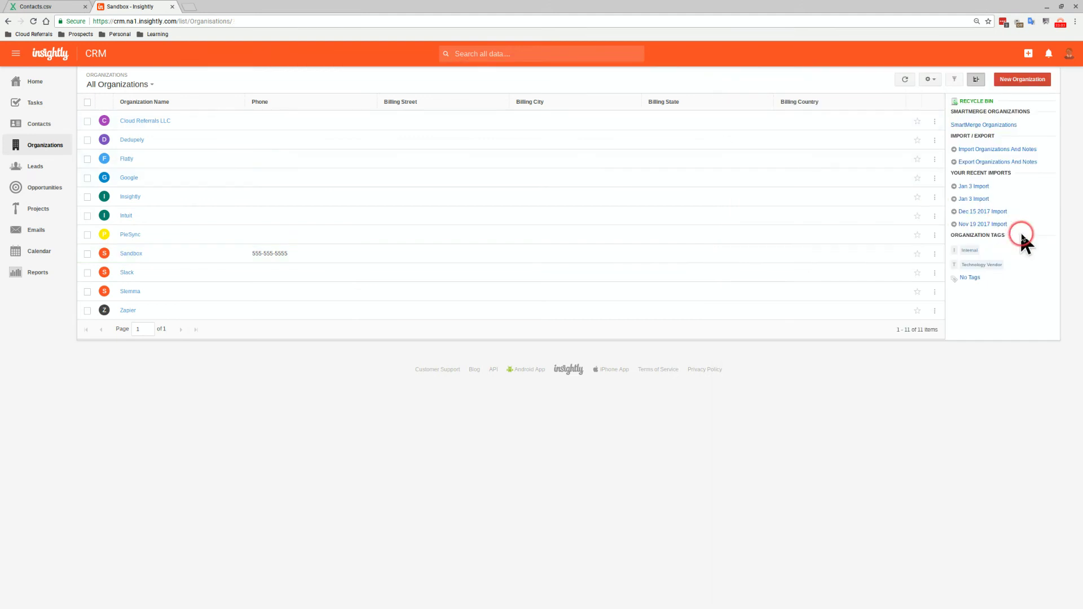
Bulk-edit the ten Technology Vendor organizations so only one selected individual user can see them
click(997, 266)
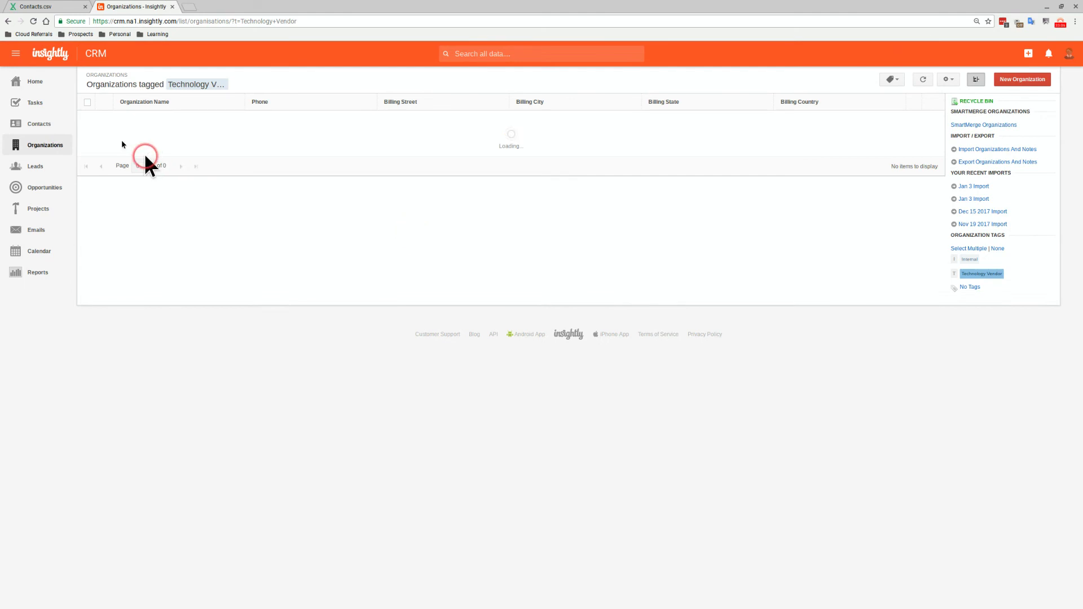
click(86, 104)
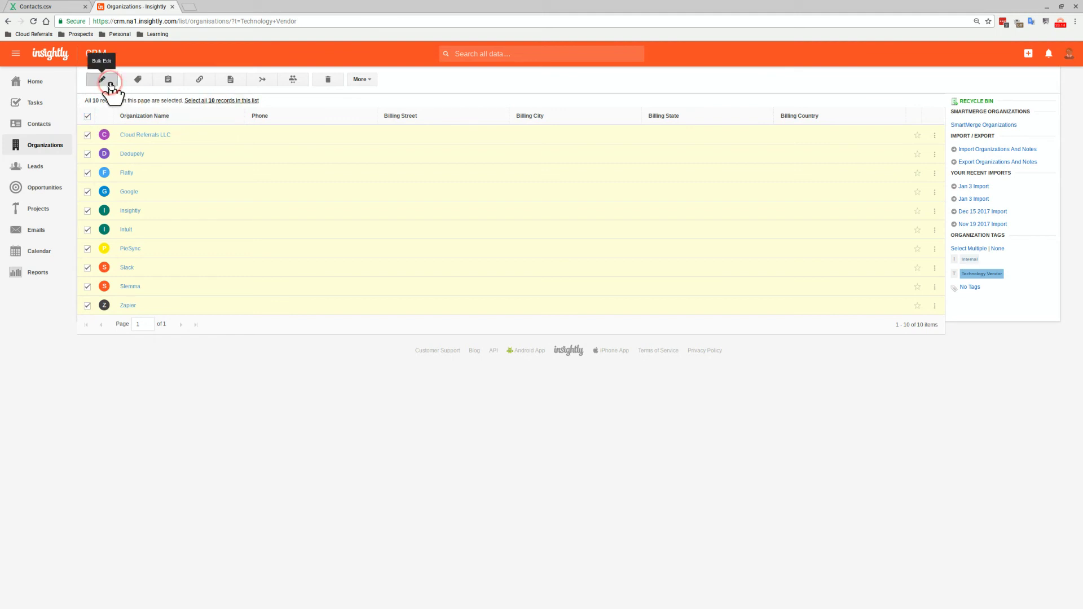
click(152, 170)
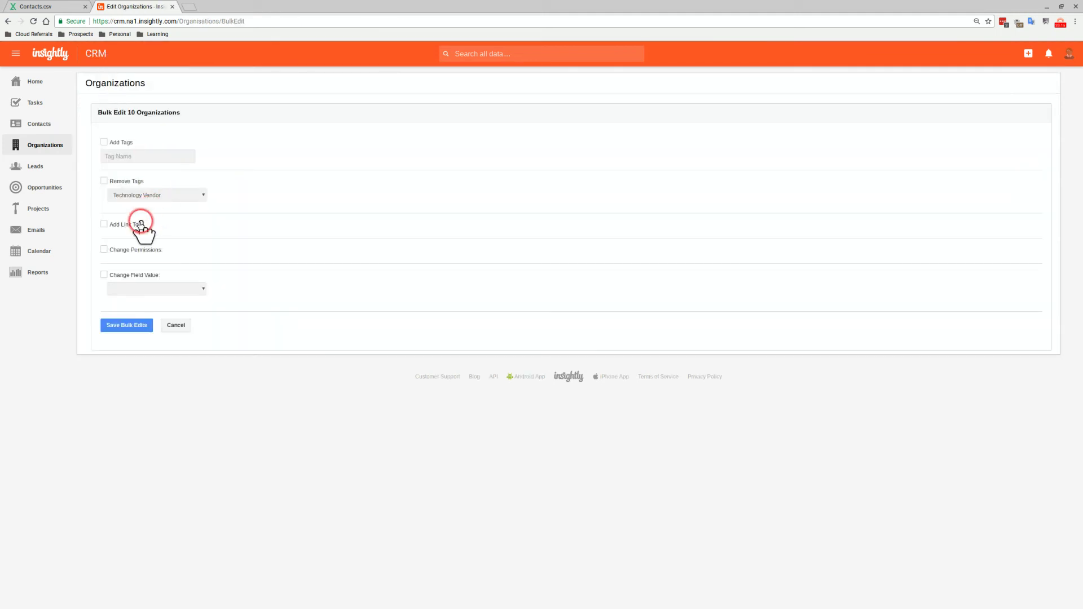
click(128, 250)
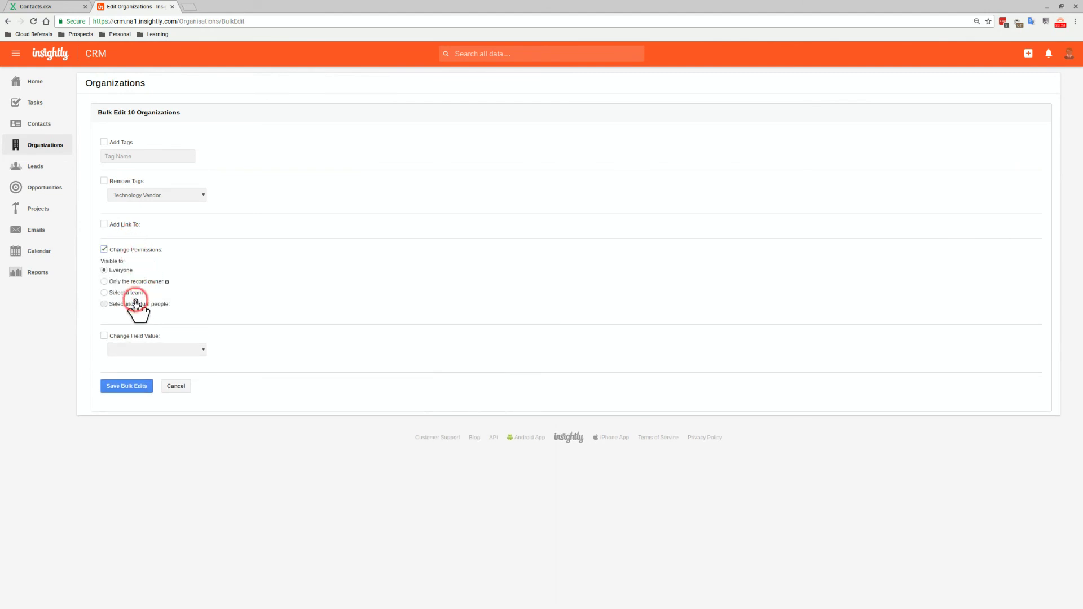
click(141, 304)
click(149, 319)
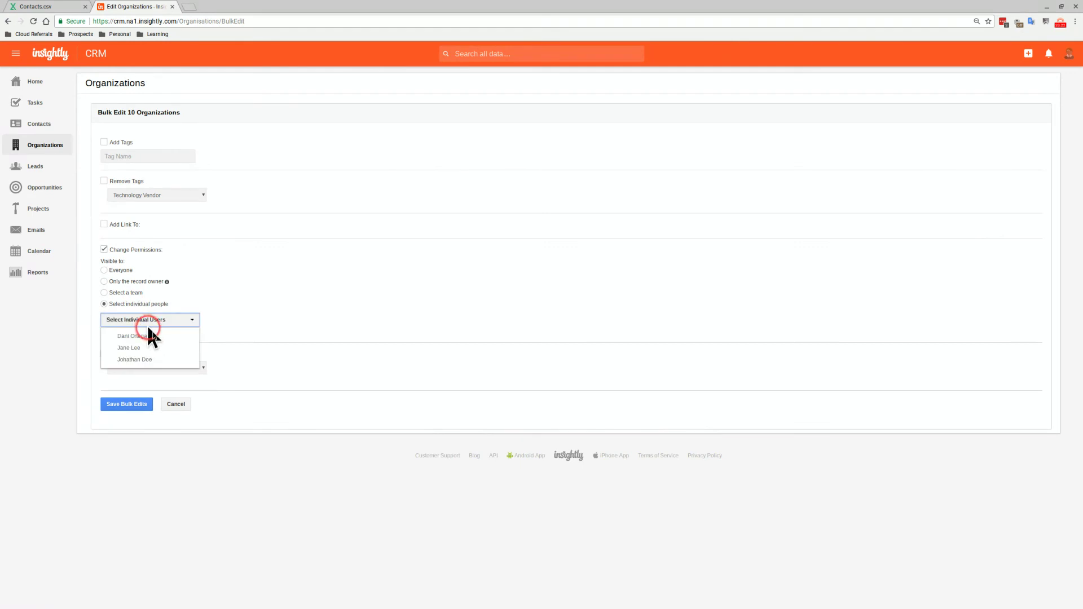
click(157, 338)
click(131, 404)
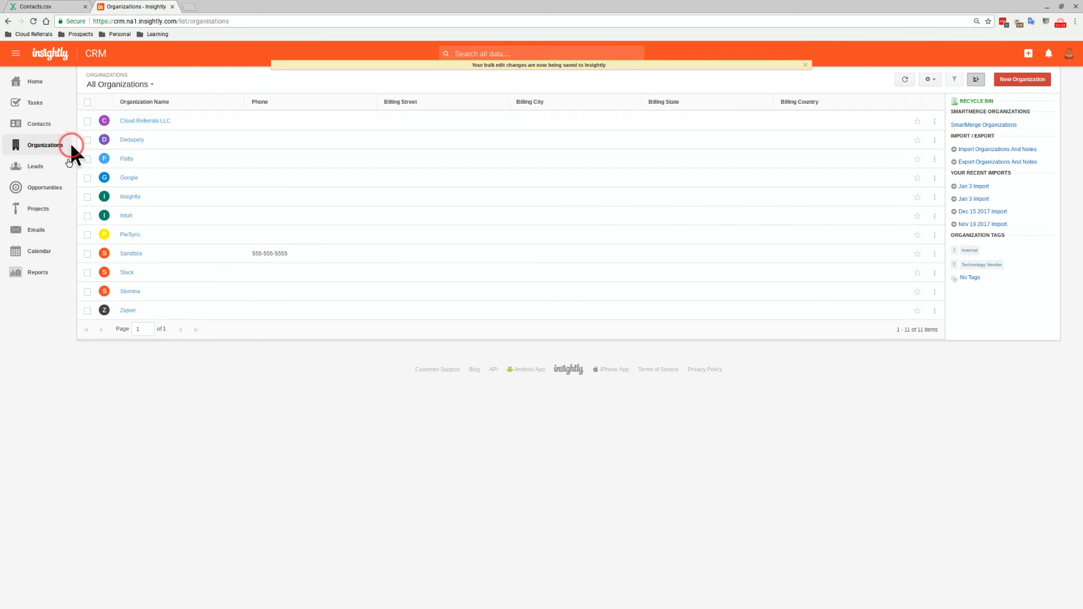
Create a new organizations list view named 'Technology Vendors'
click(930, 80)
click(920, 107)
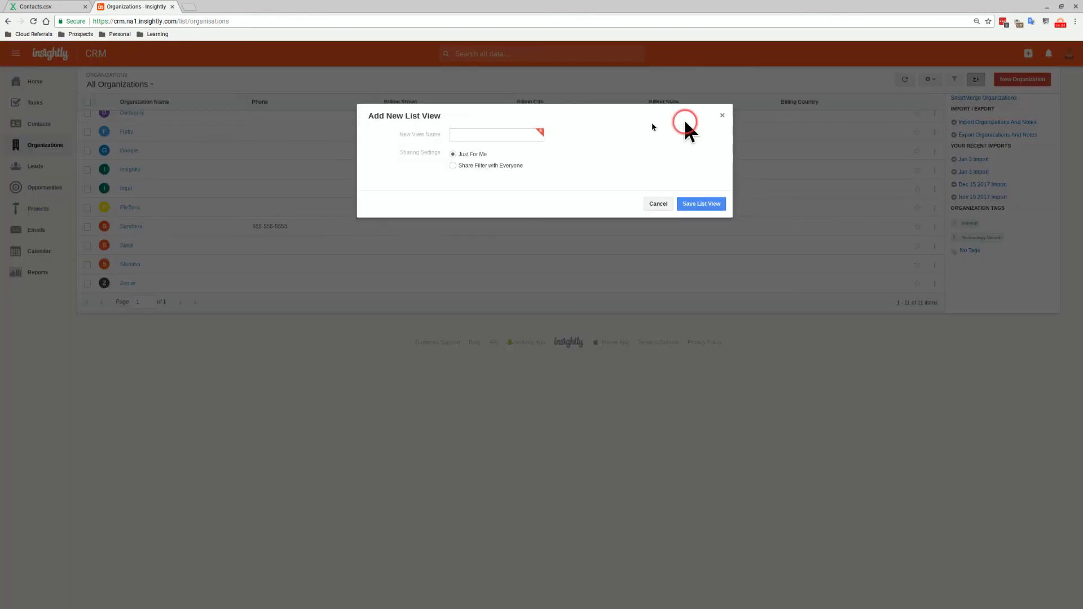
click(476, 133)
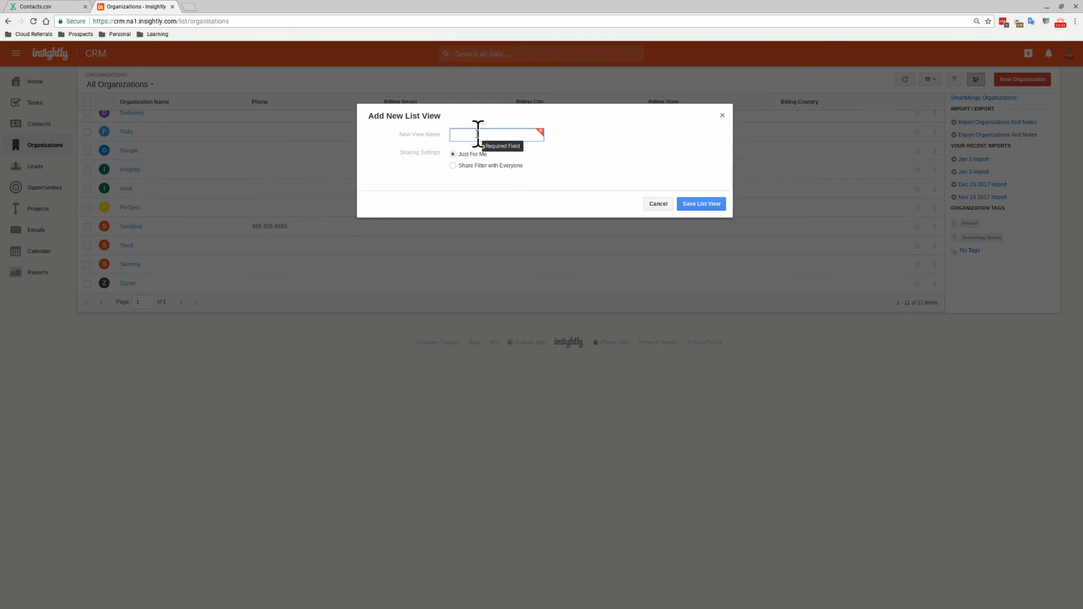
text(Technology)
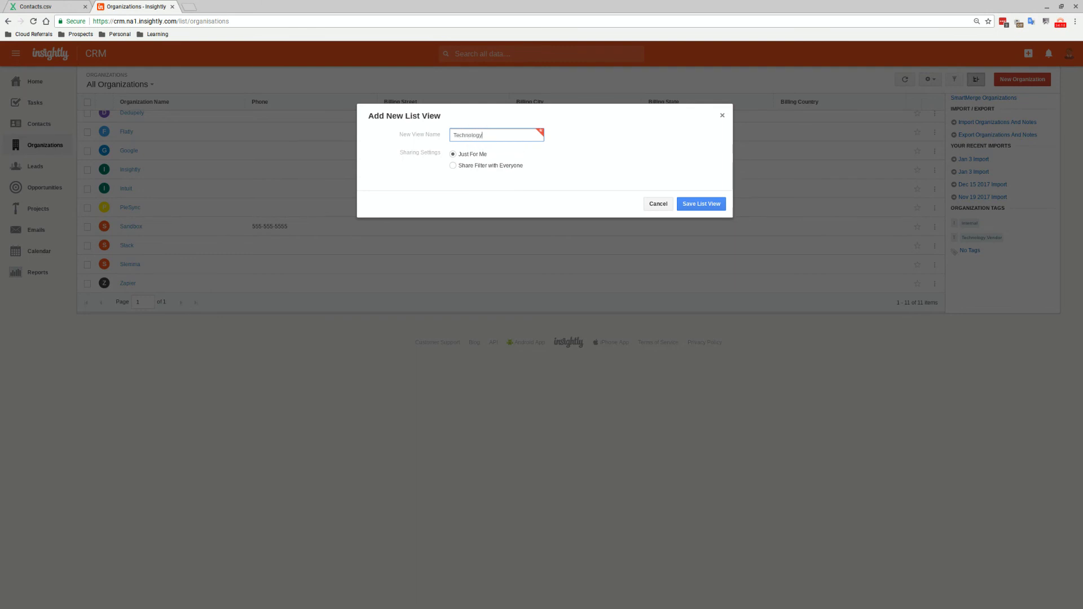
text( Vednor)
key(BackSpace)
key(BackSpace)
key(BackSpace)
key(BackSpace)
text(ndors)
click(685, 205)
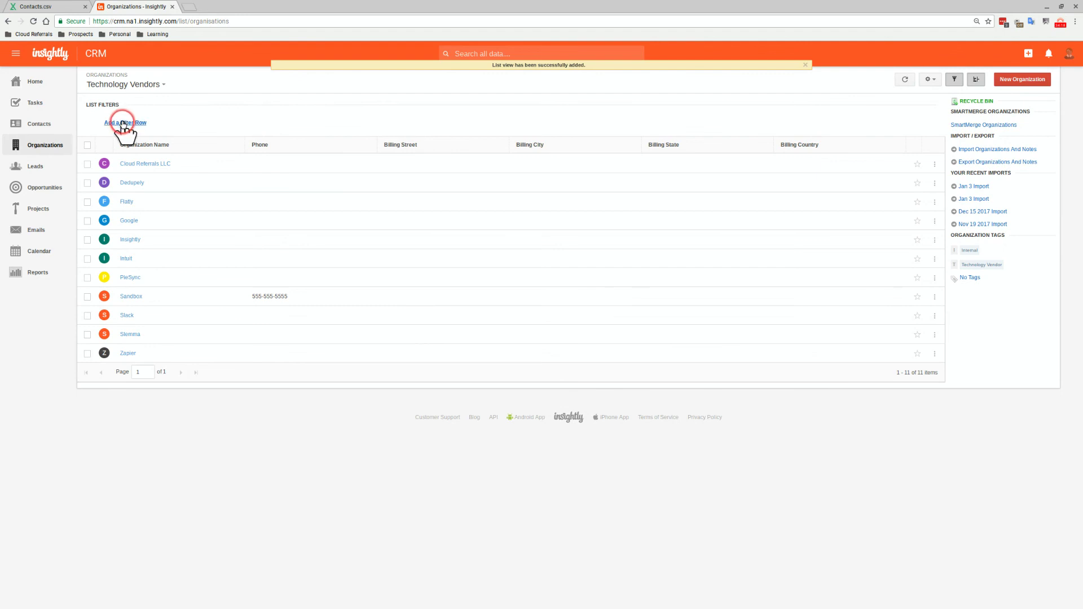
Filter the view to Organization Tag List contains 'Technology Vendor'
click(123, 124)
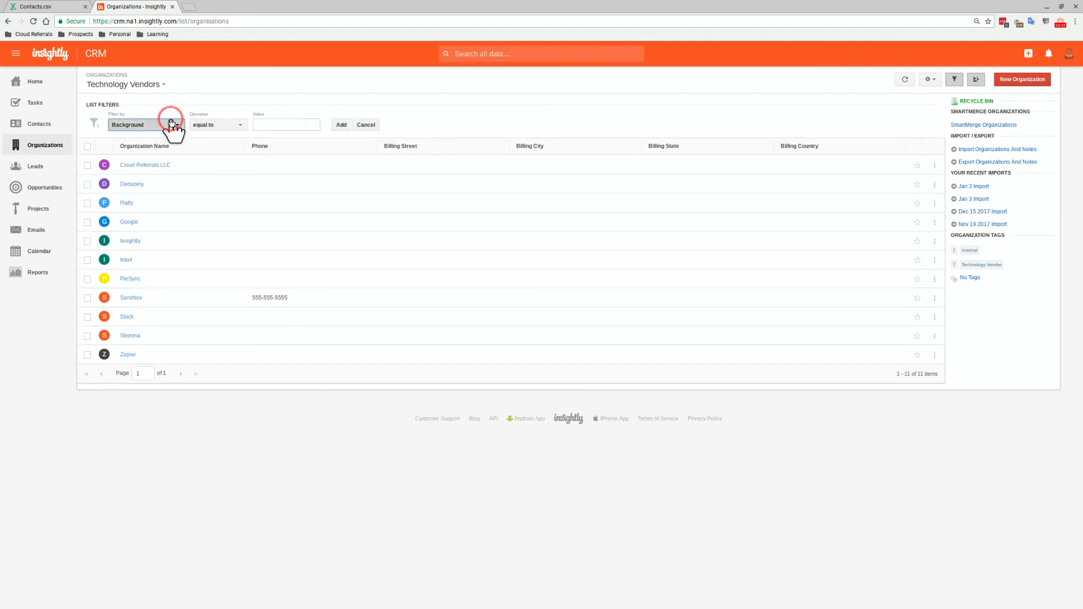
click(172, 124)
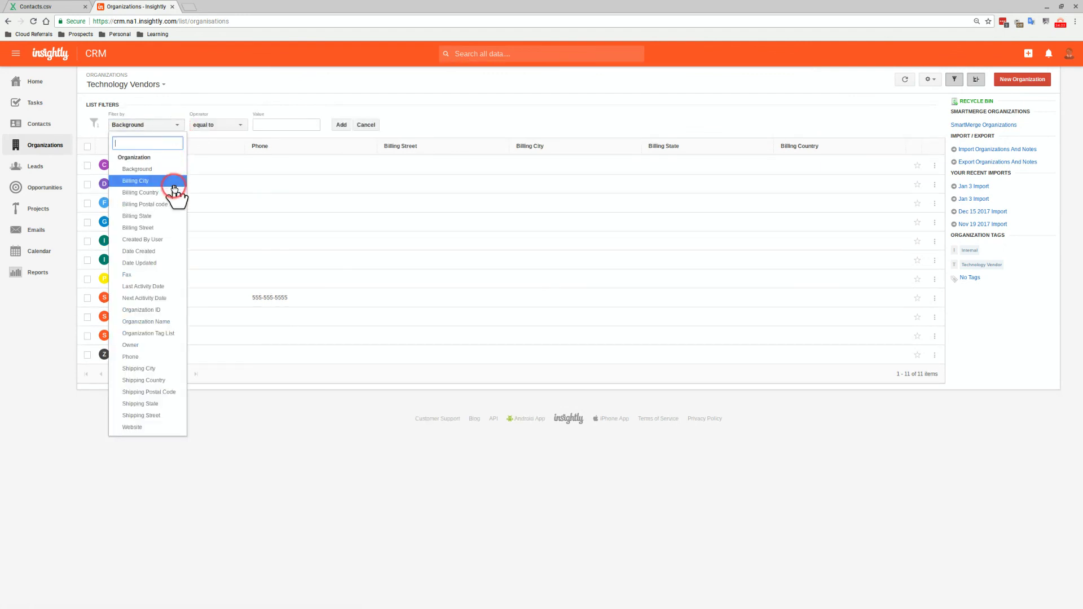
click(169, 333)
click(226, 129)
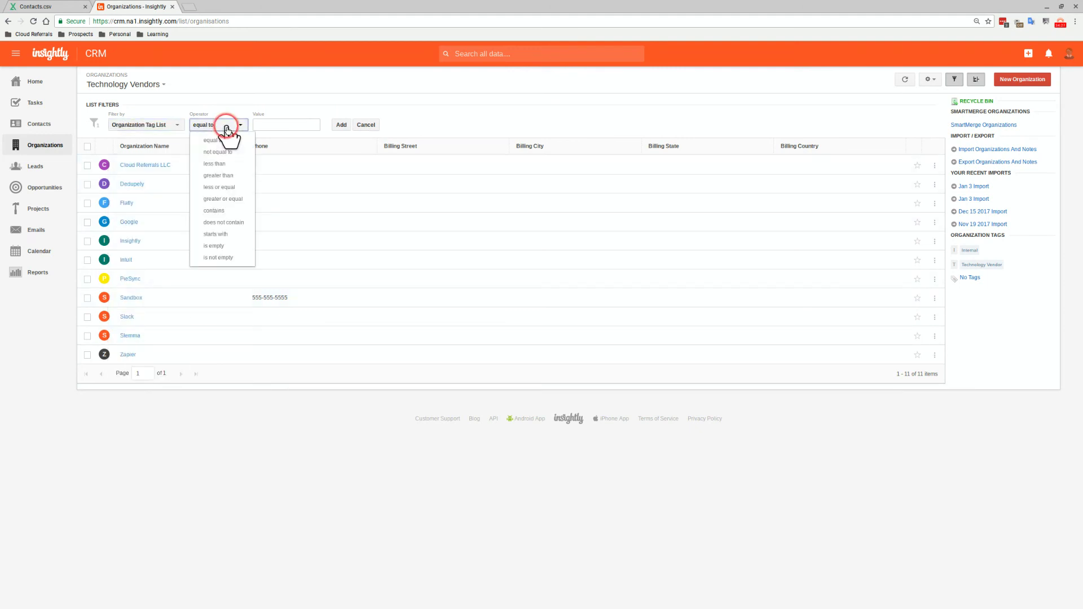
click(225, 210)
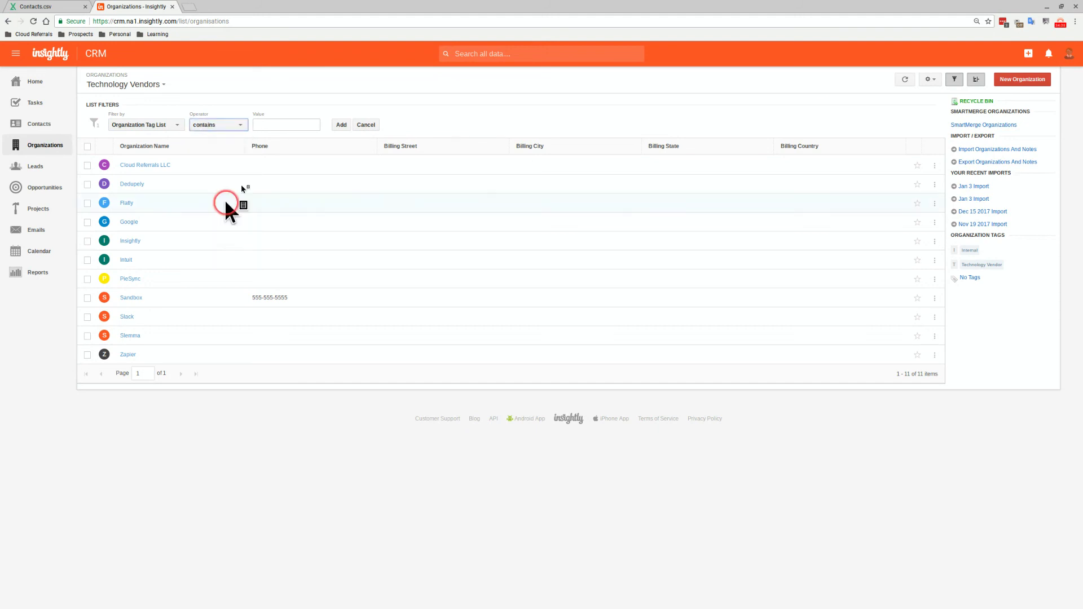
click(275, 125)
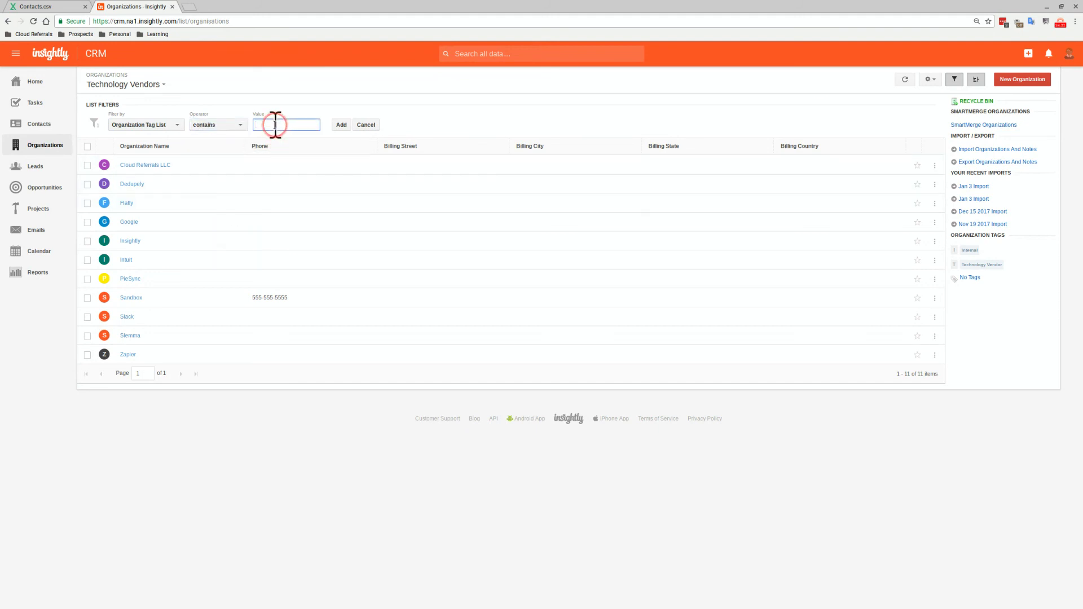
text(technology vendor)
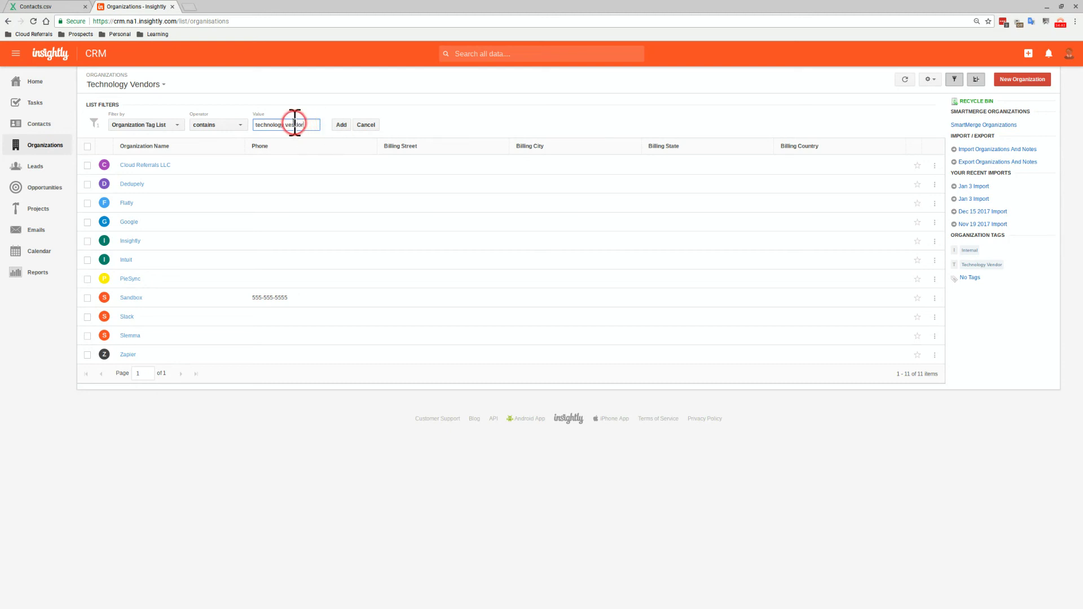
click(290, 124)
key(BackSpace)
text(V)
key(BackSpace)
text(T)
click(321, 125)
click(337, 125)
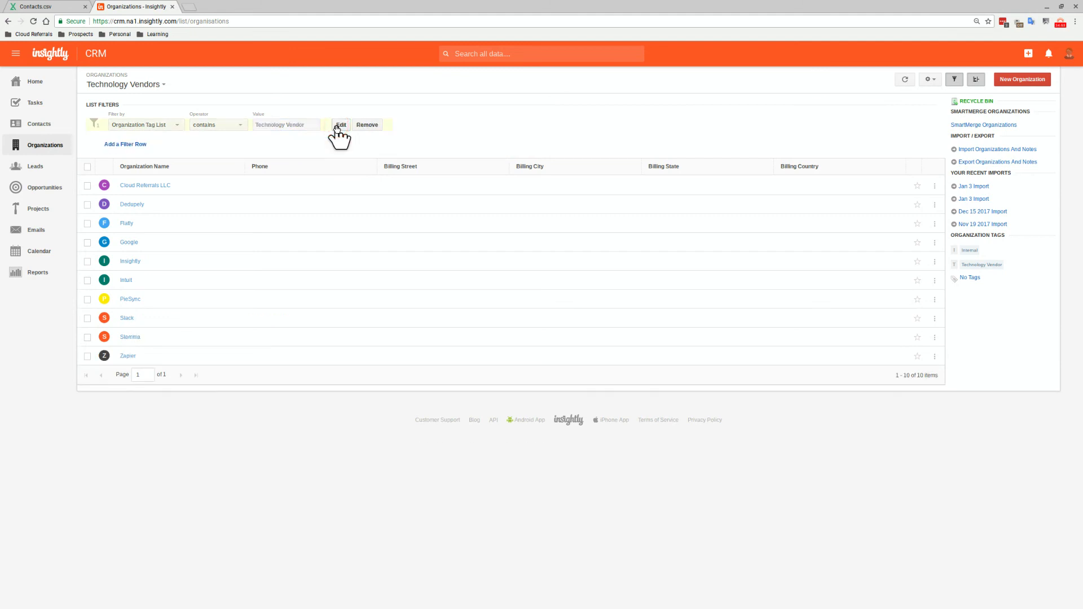
click(350, 226)
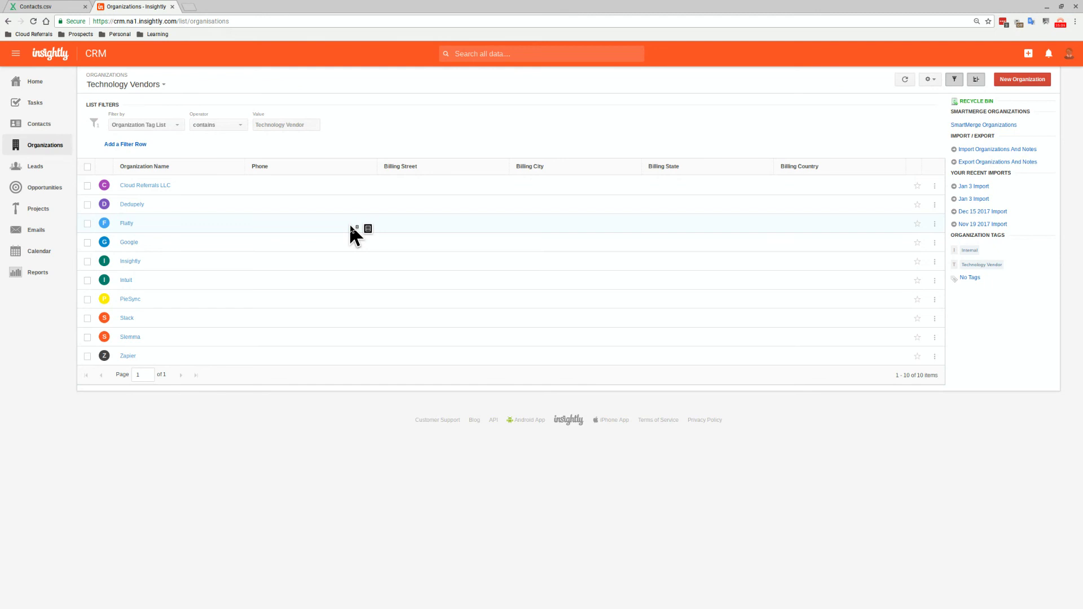
Create a new projects list view named 'Software Support'
click(33, 206)
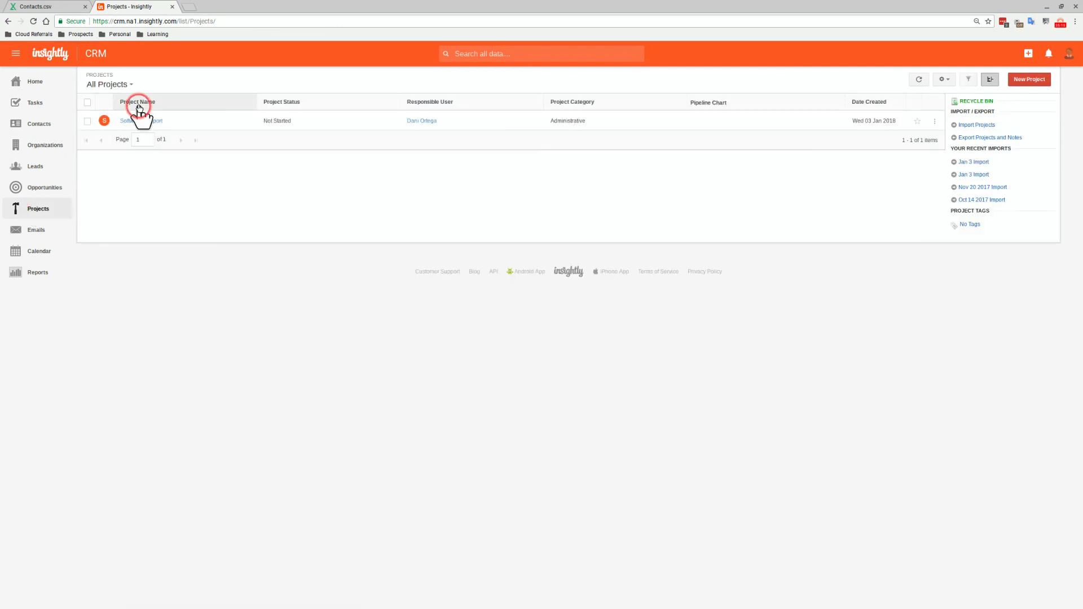
click(950, 80)
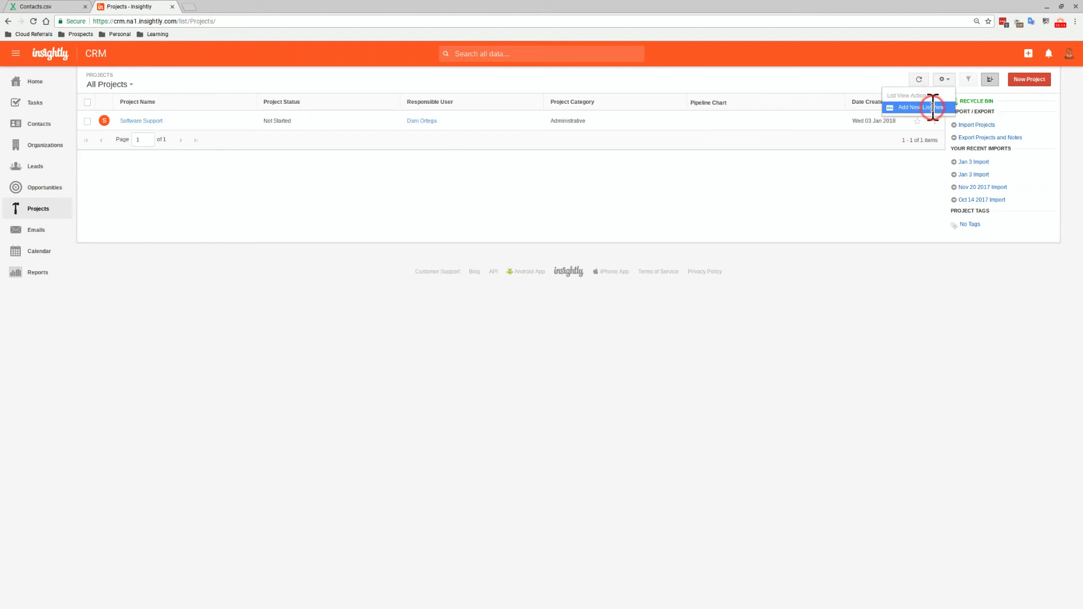
click(933, 109)
click(522, 138)
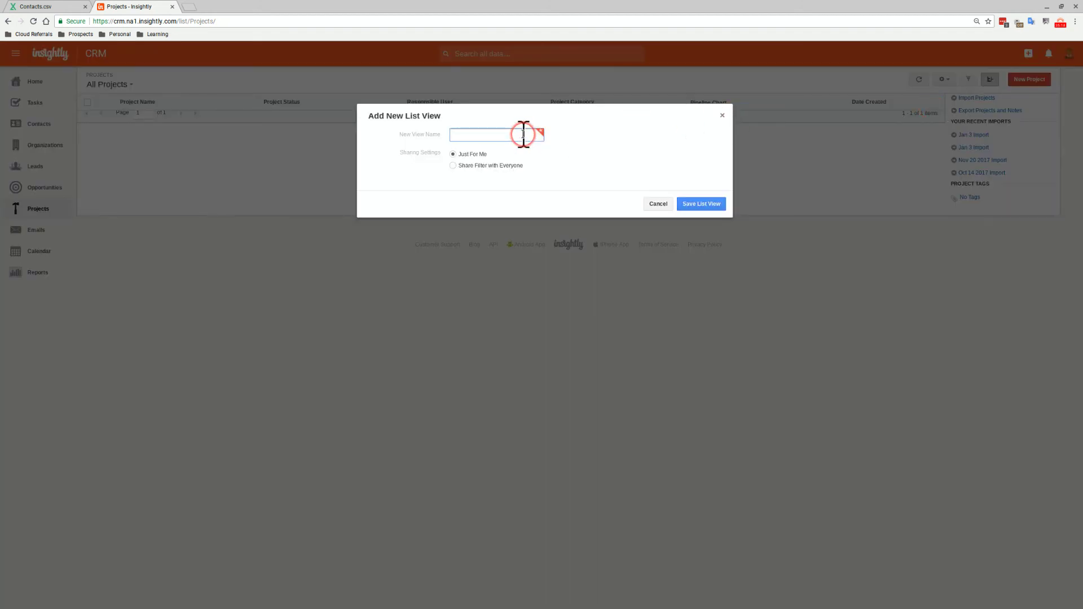
text(Software Support)
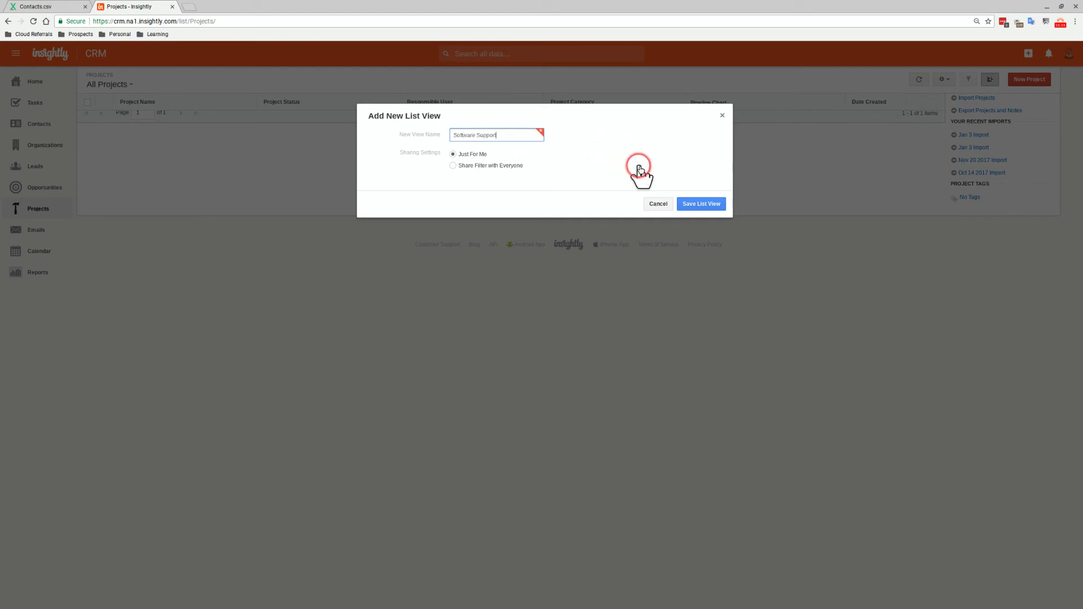
click(702, 204)
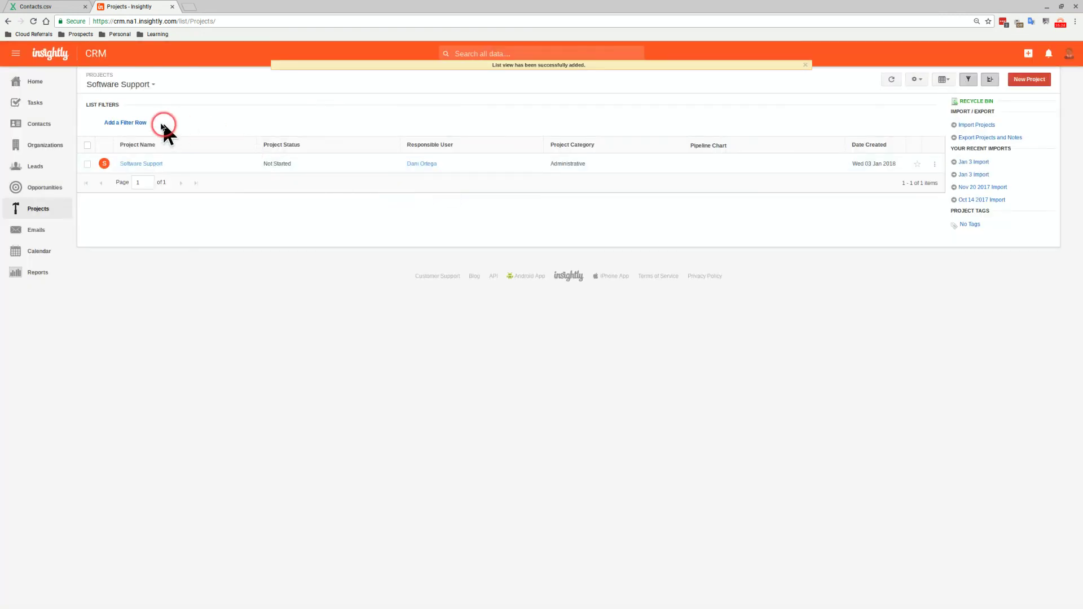
Filter the view to Project ID equal to 6519641, copied from the Software Support project page
click(138, 122)
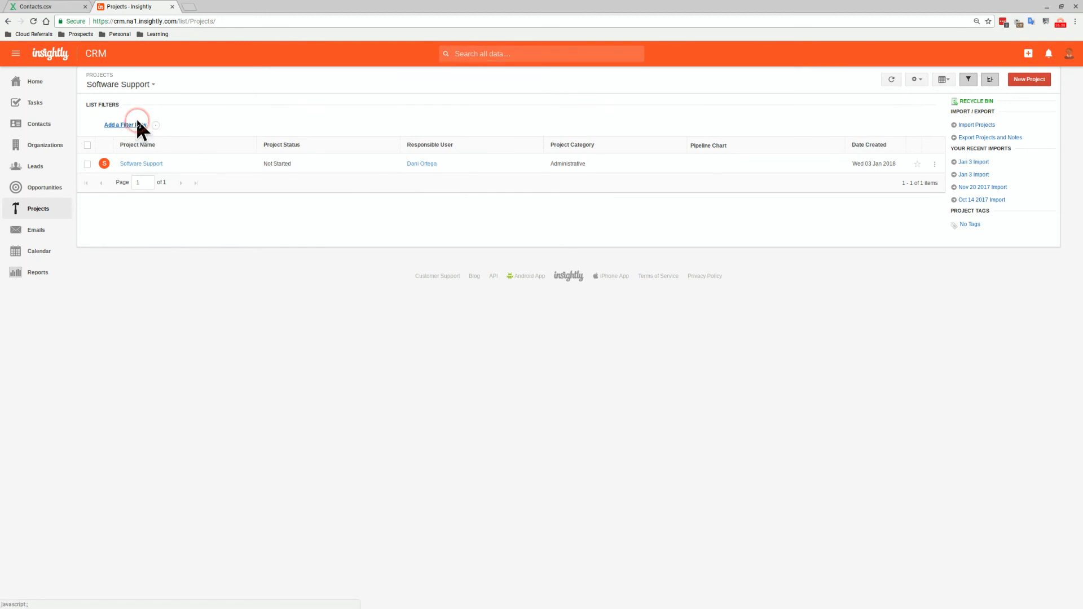
click(146, 124)
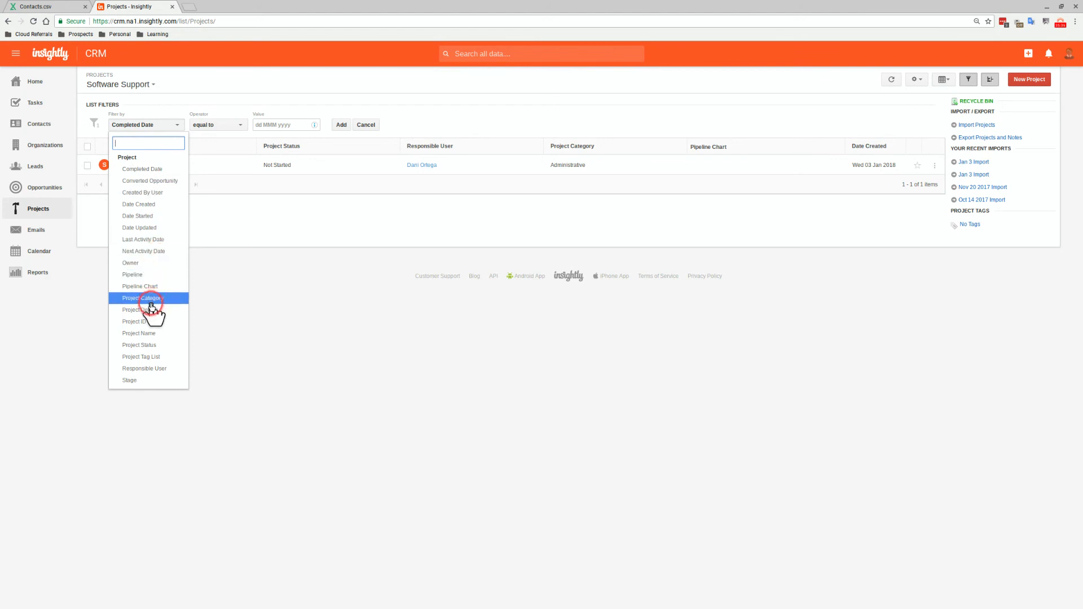
click(141, 323)
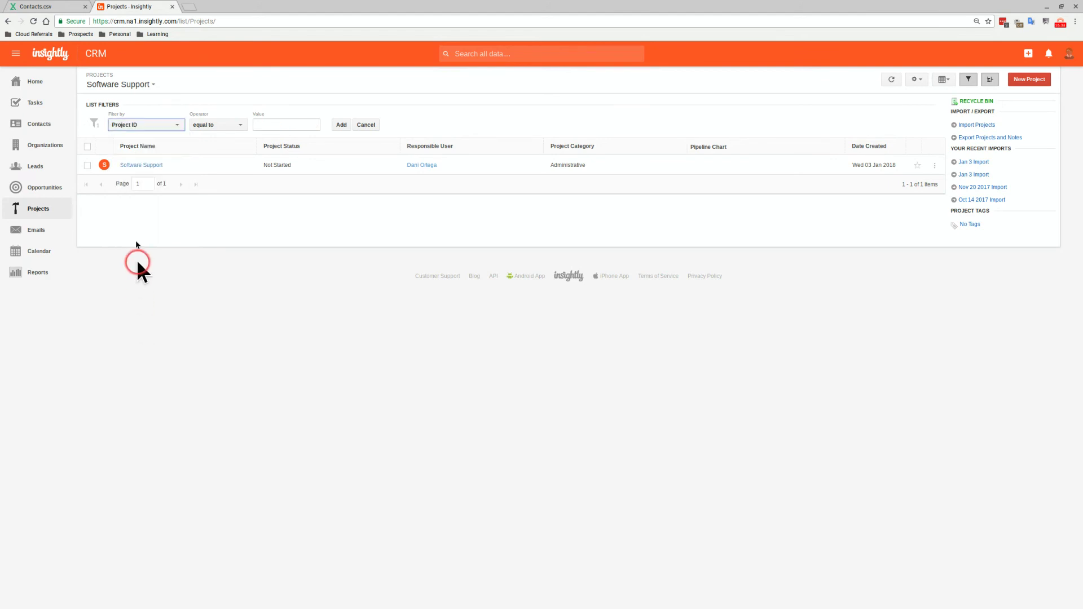
right_click(144, 167)
click(163, 173)
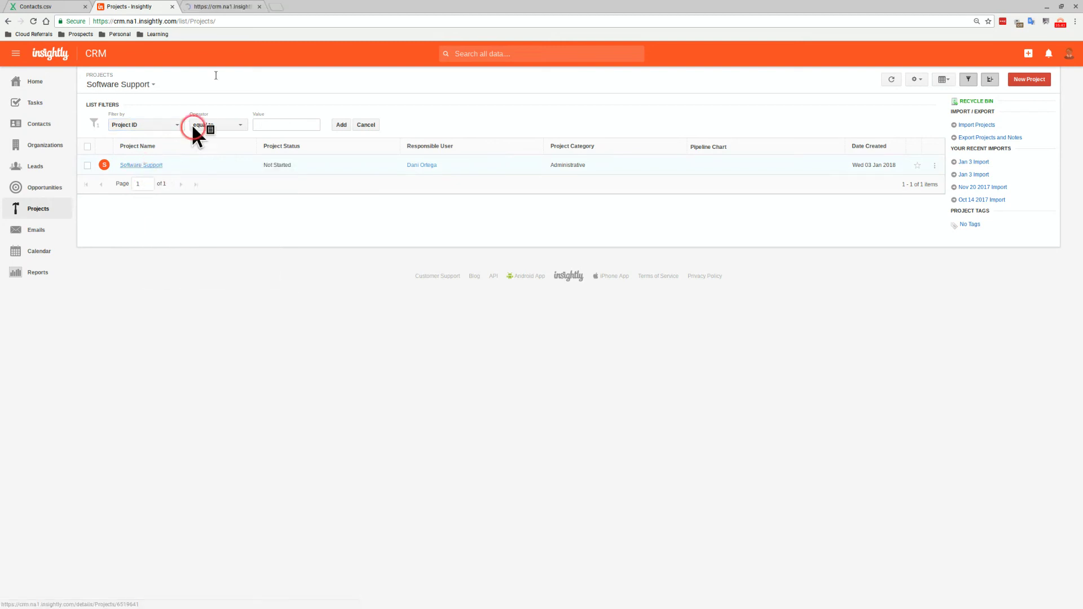
click(222, 7)
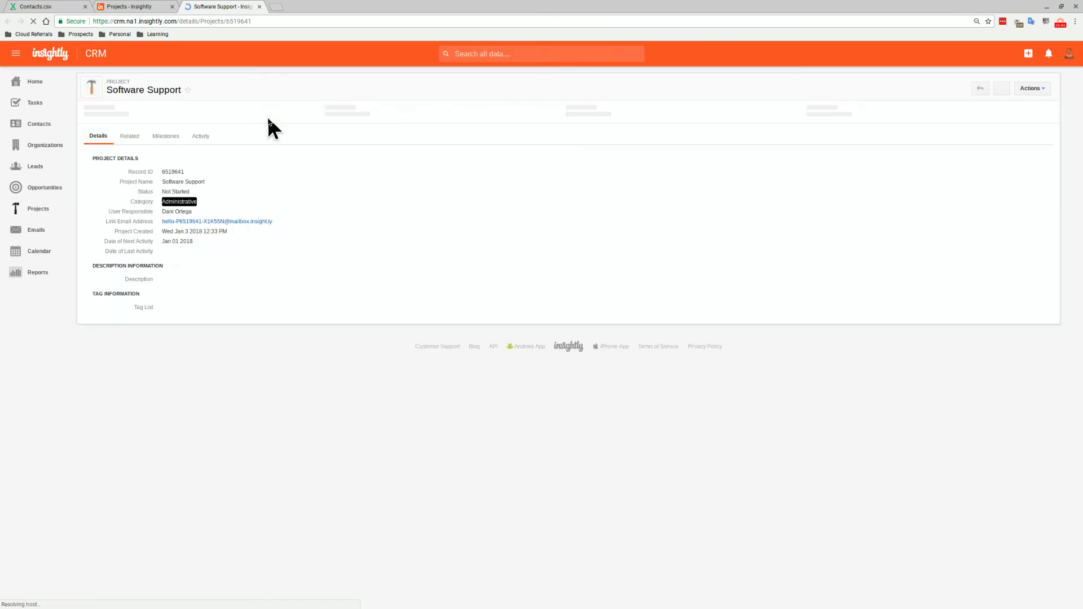
double_click(177, 172)
key(ctrl+c)
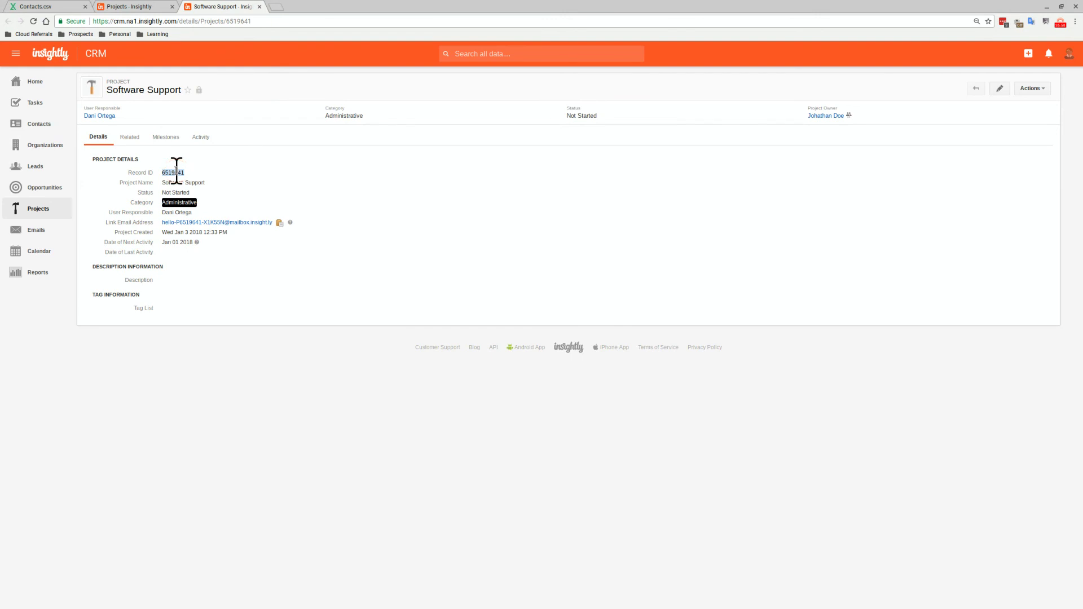
click(149, 8)
click(266, 123)
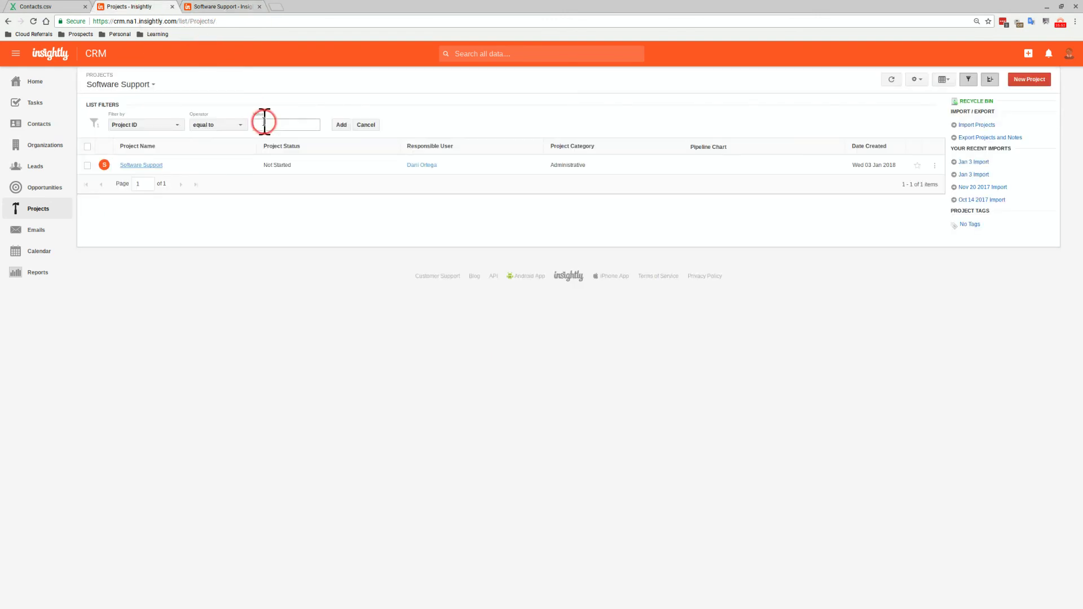
key(ctrl+v)
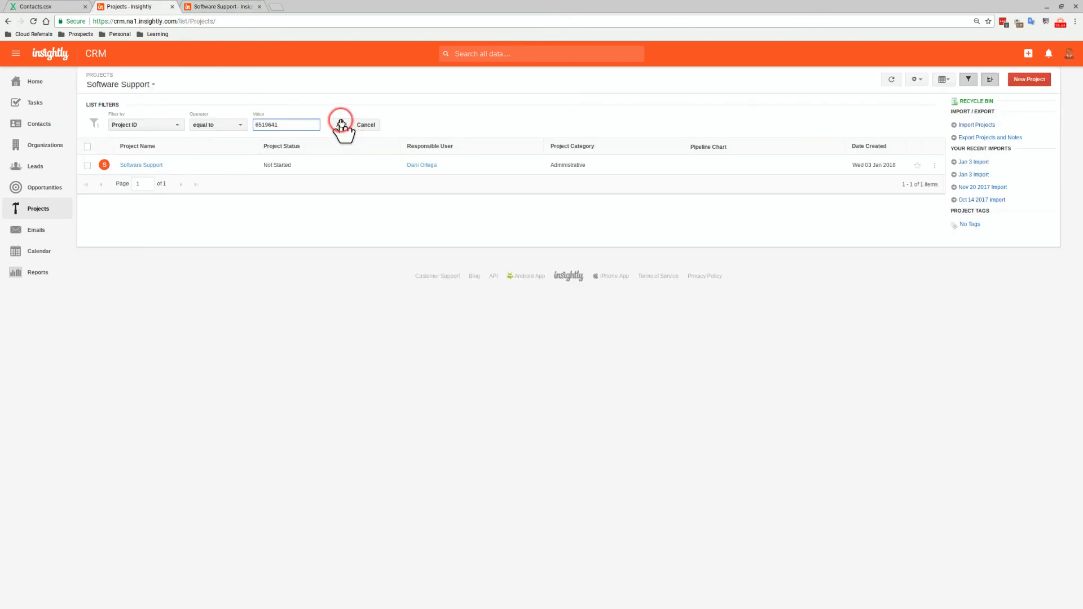
click(341, 125)
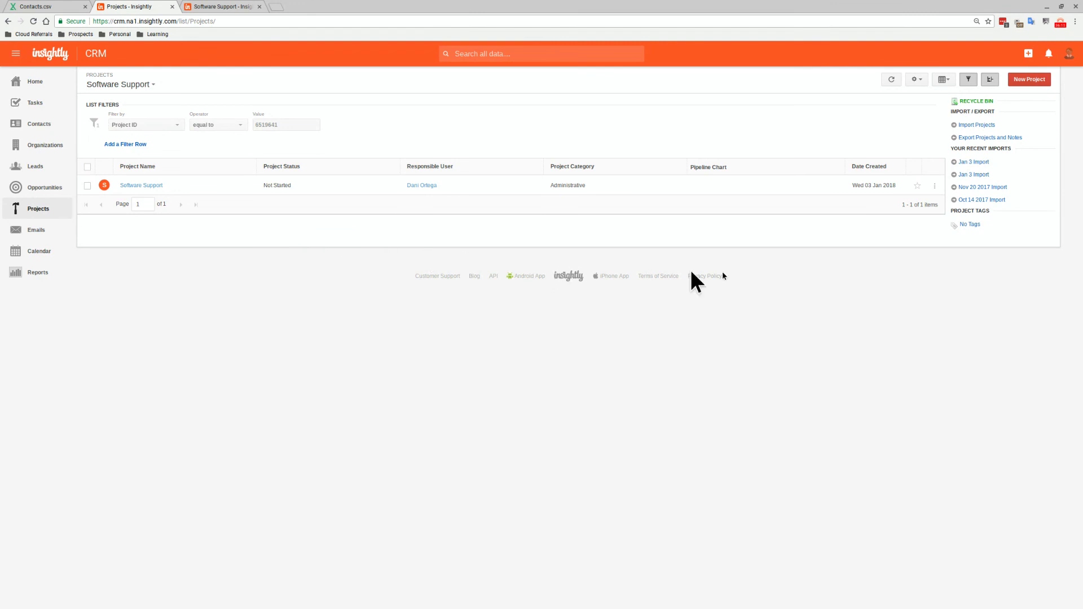
Review the Categories table in System Settings, then go to your personal User Settings
click(1069, 54)
click(1022, 179)
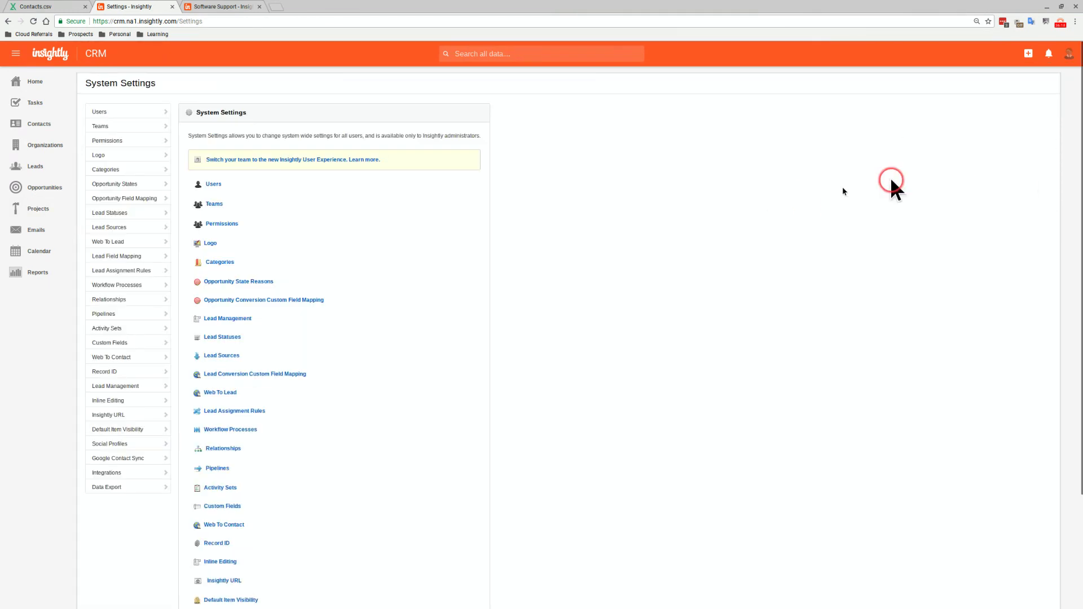
click(225, 261)
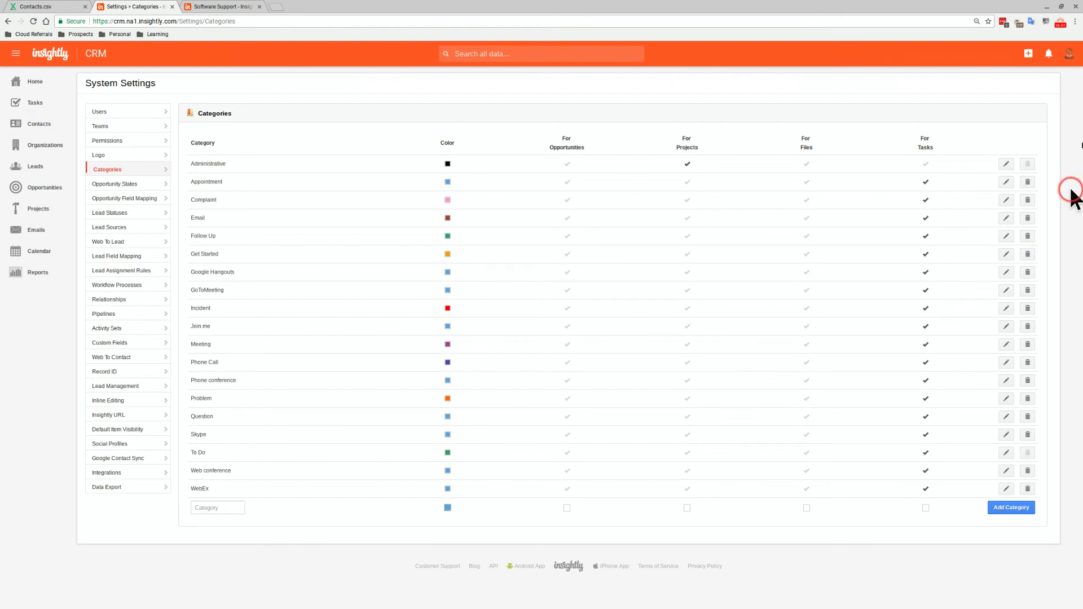
click(1068, 54)
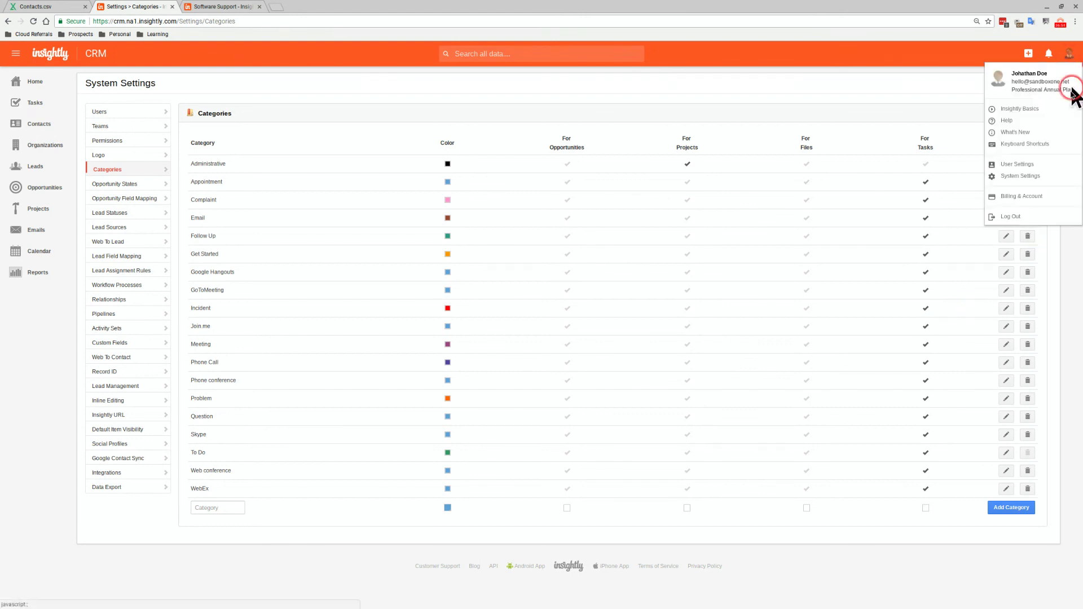
click(1033, 165)
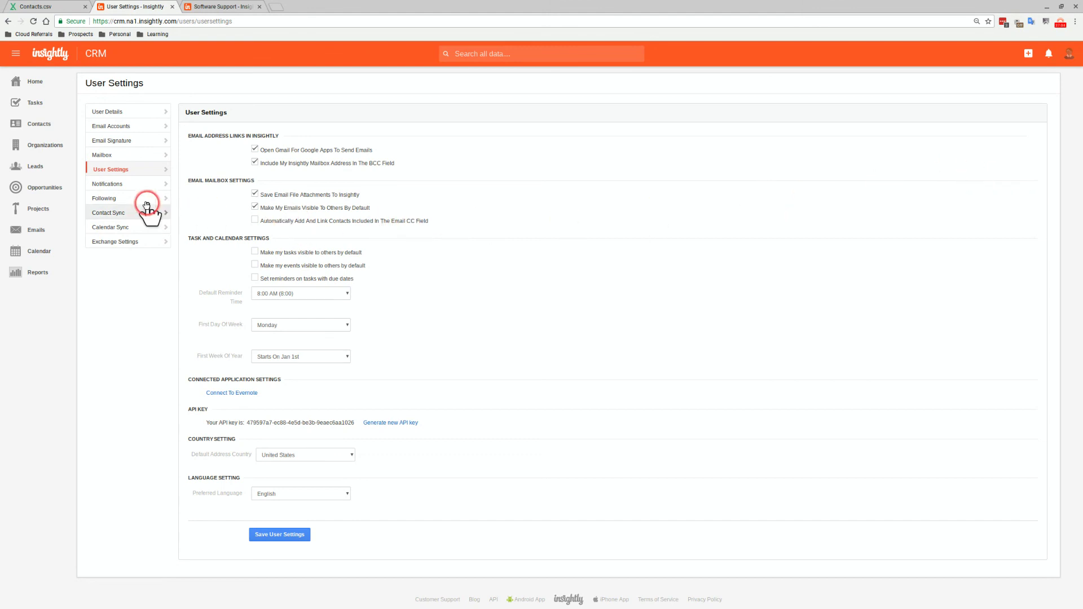
Under Notifications > Following, auto-follow records you create, update, comment on, plus assigned tasks, and save
click(125, 185)
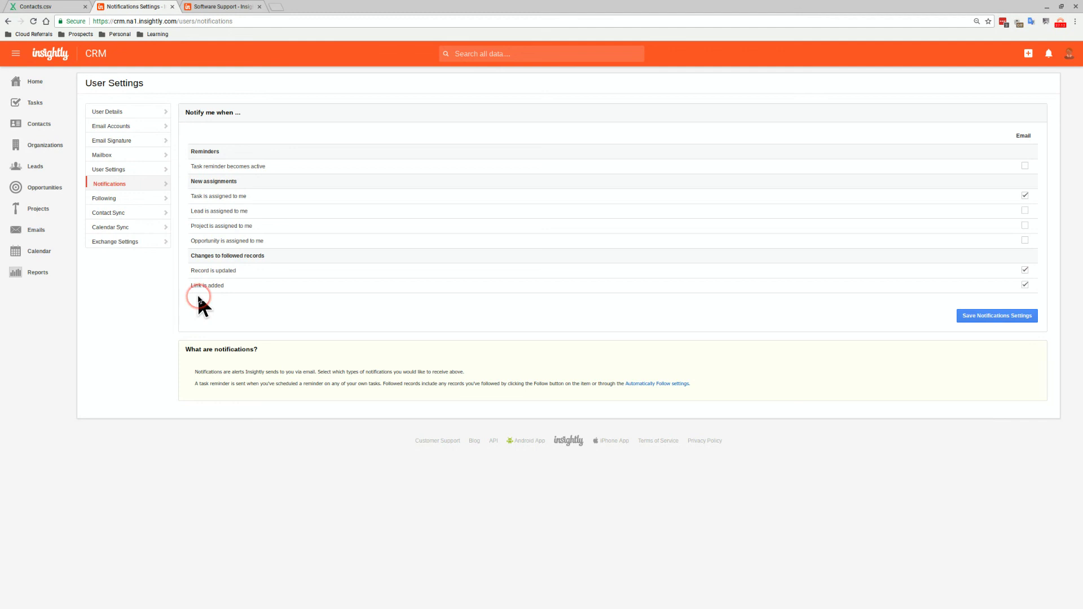
click(119, 199)
click(155, 199)
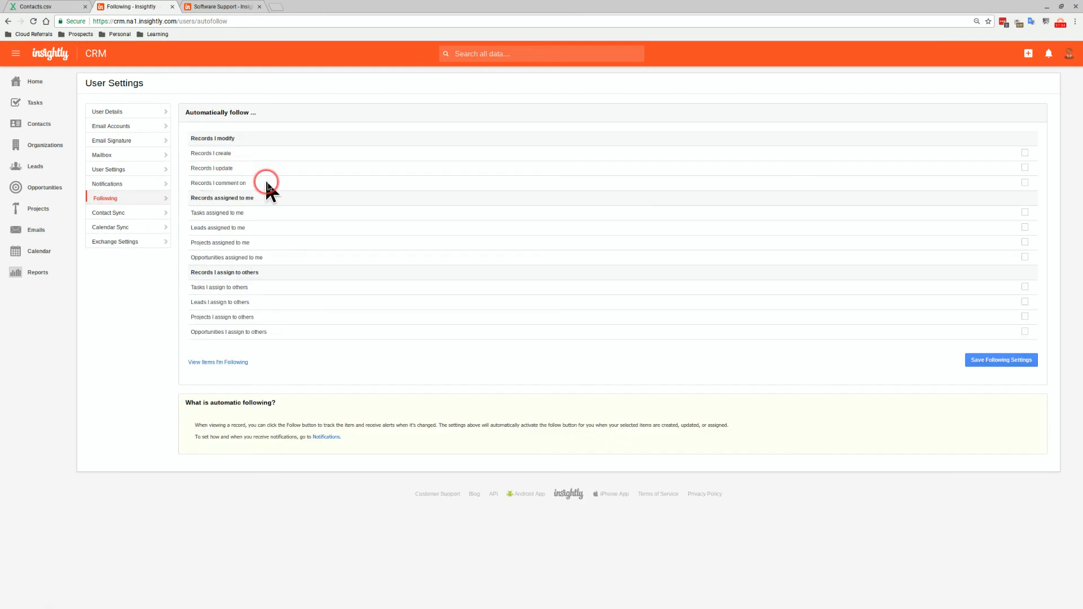
click(1024, 155)
click(1026, 168)
click(1025, 183)
click(1024, 213)
click(1024, 287)
click(992, 364)
click(996, 366)
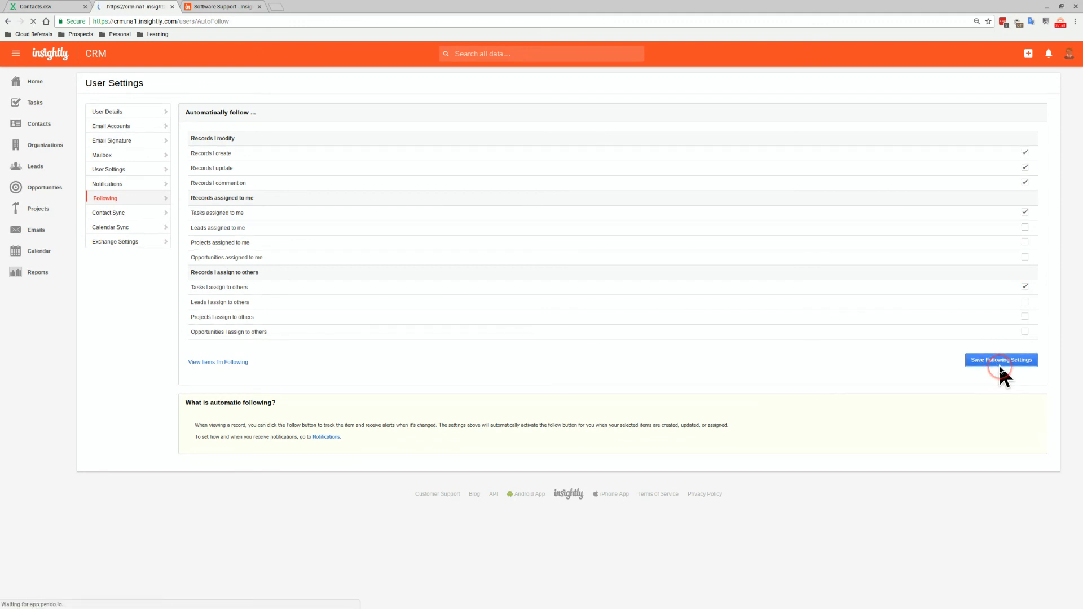
click(962, 357)
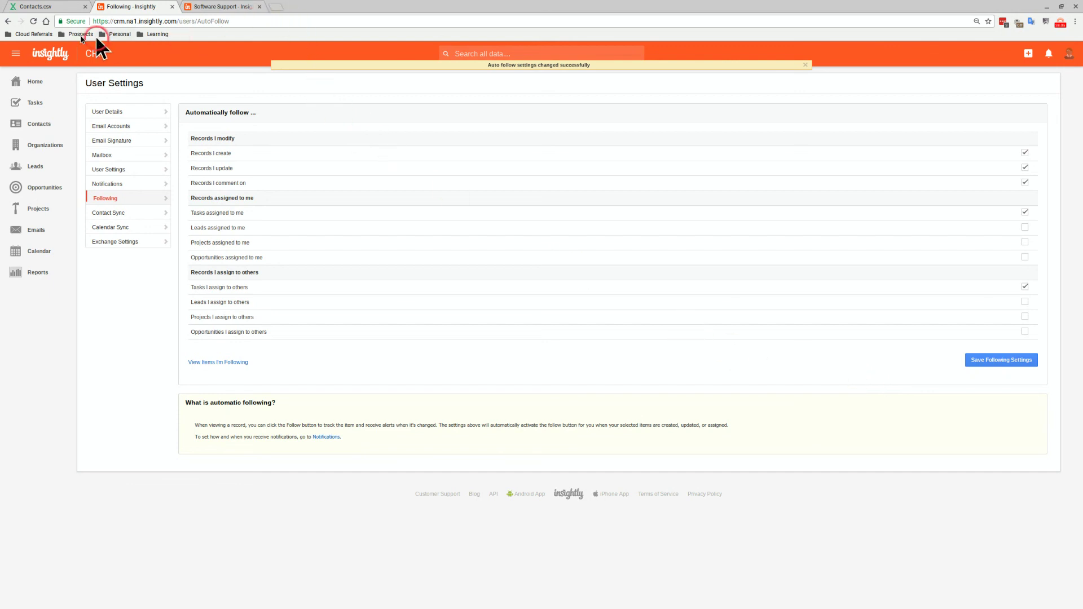
Open the Help Center bookmark from Cloud Referrals in a new tab and enter Discussions and Best Practices
click(33, 32)
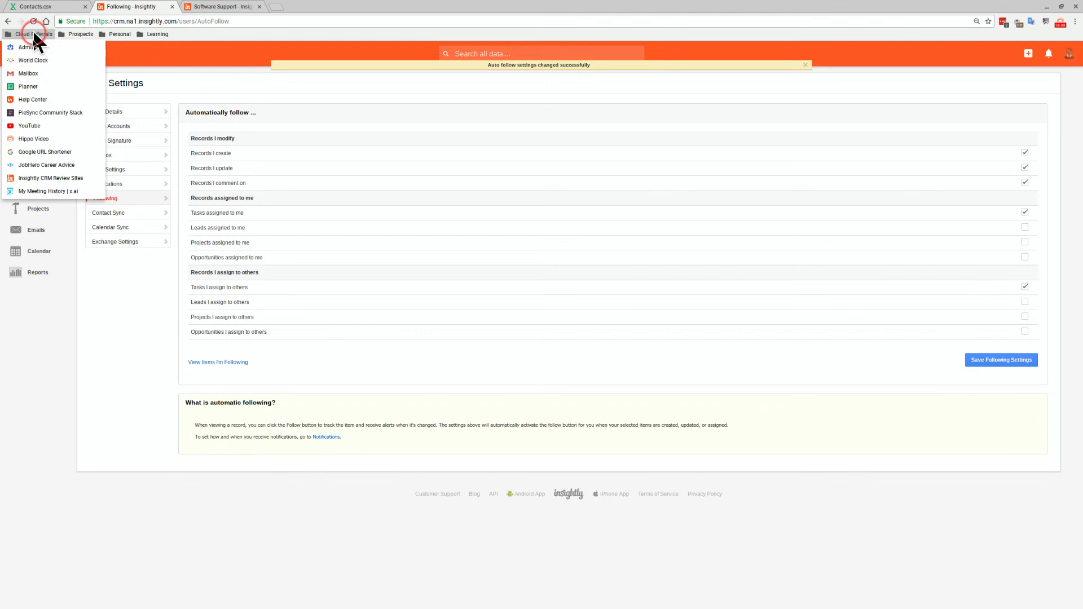
right_click(43, 96)
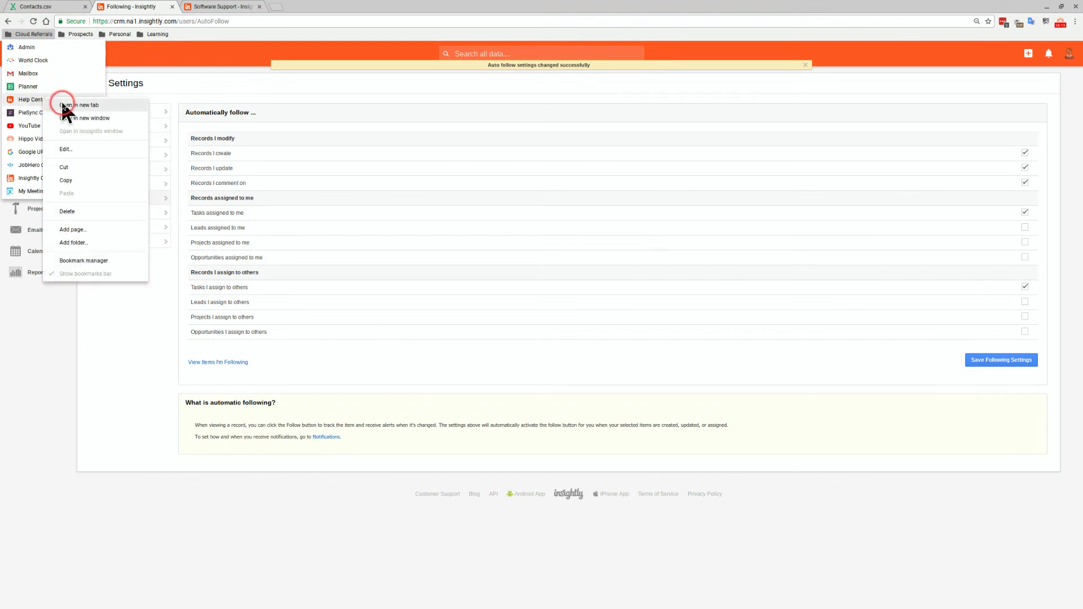
click(62, 104)
click(300, 8)
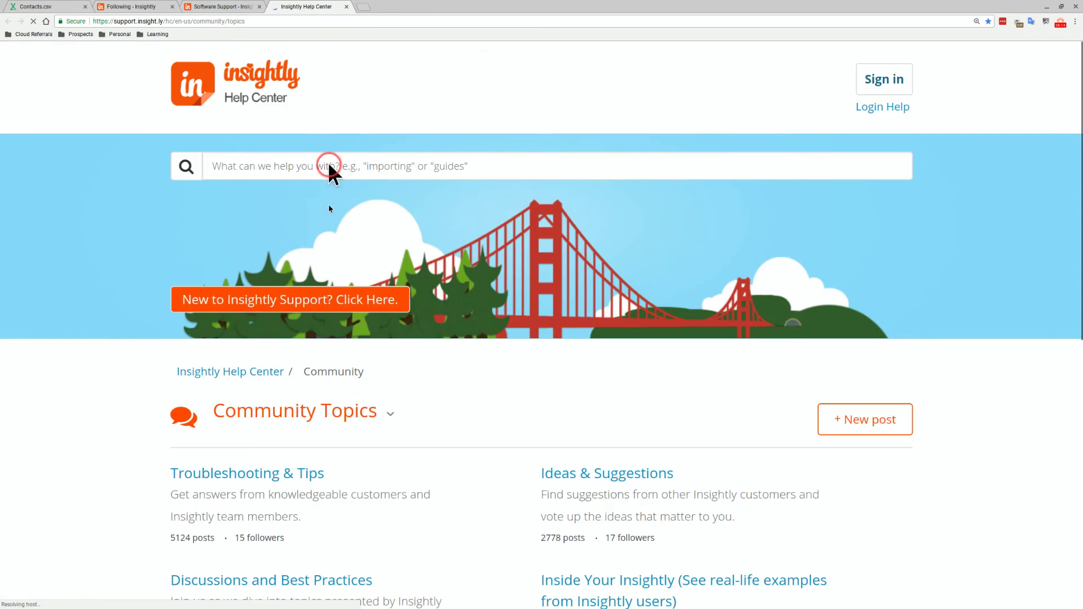
scroll(318, 339, down, 1)
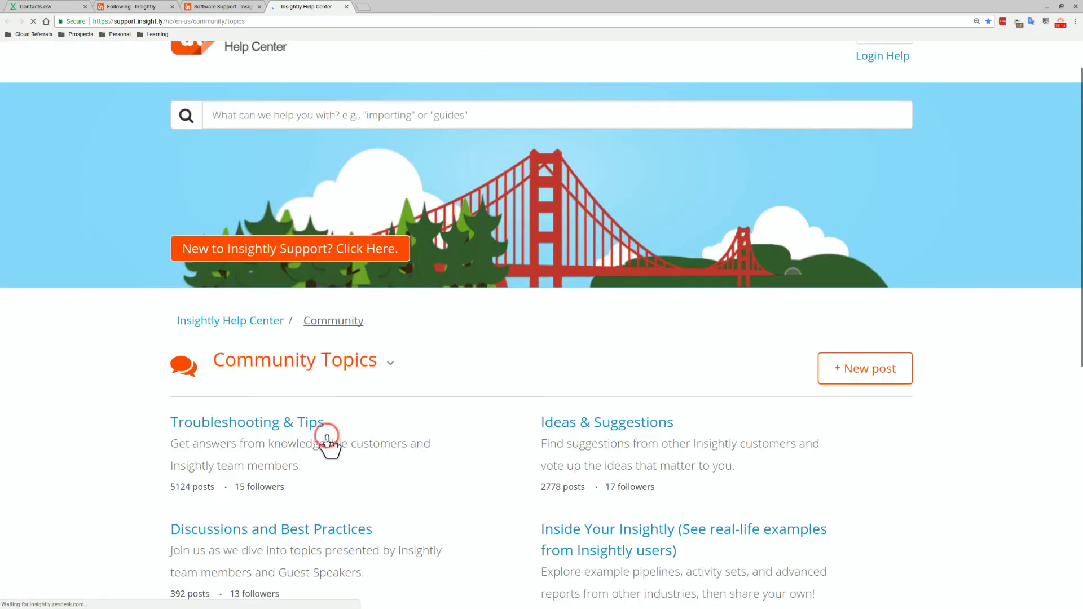
click(296, 523)
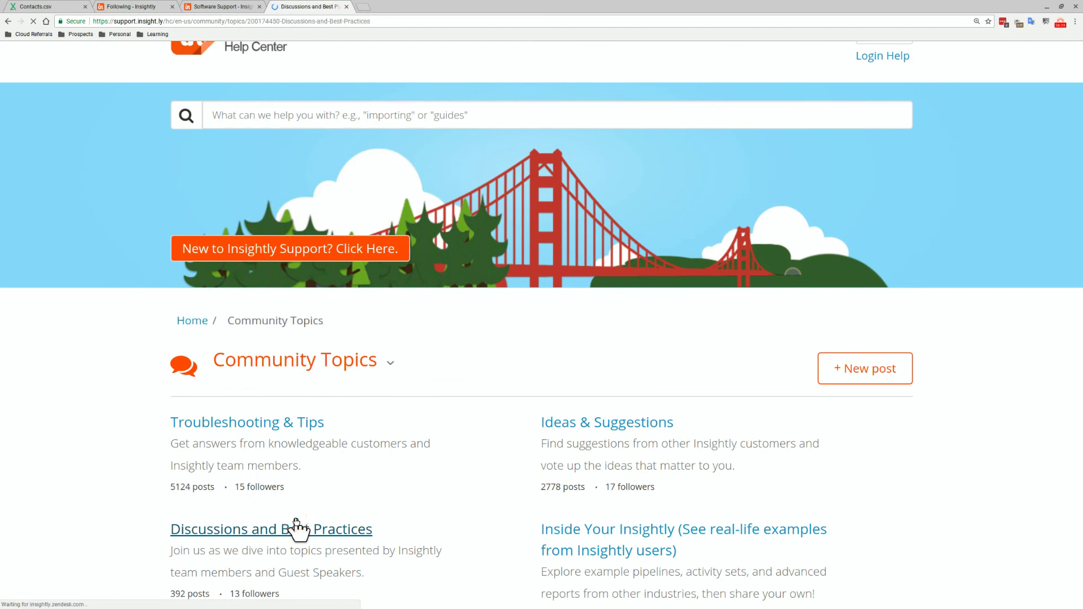
Open the CRM Best Practices for Insightly Worksheet (Tutorial) post and its report screenshot in a new tab
scroll(302, 507, down, 3)
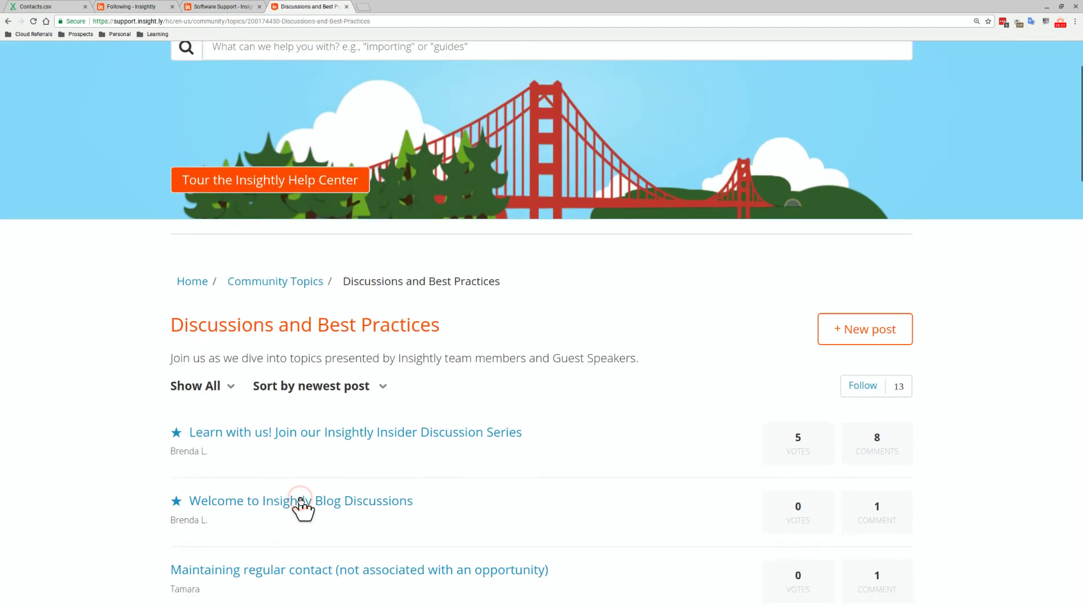
scroll(301, 507, down, 6)
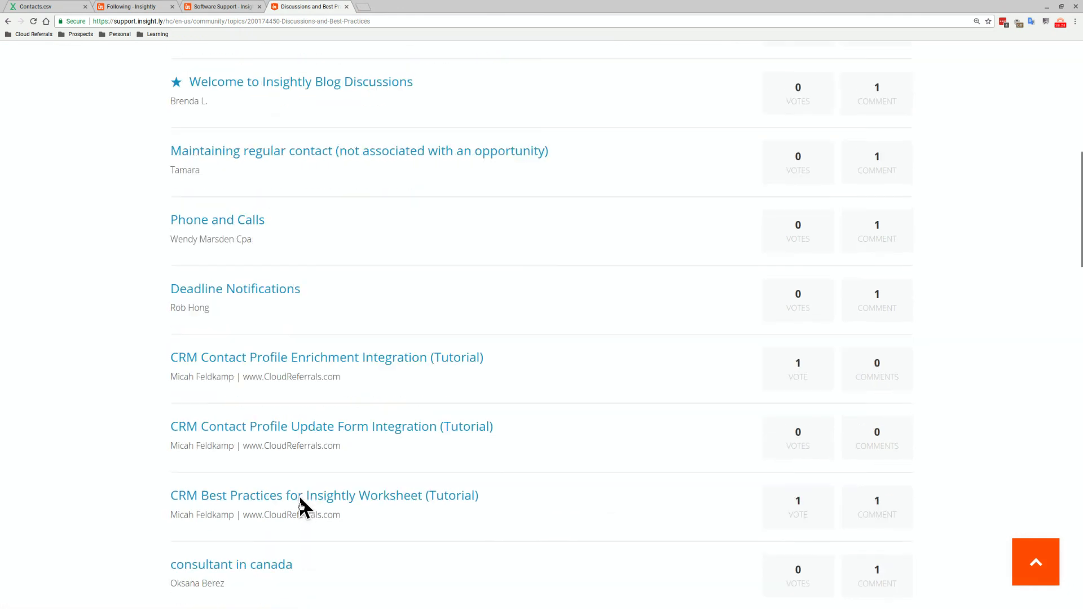
click(319, 494)
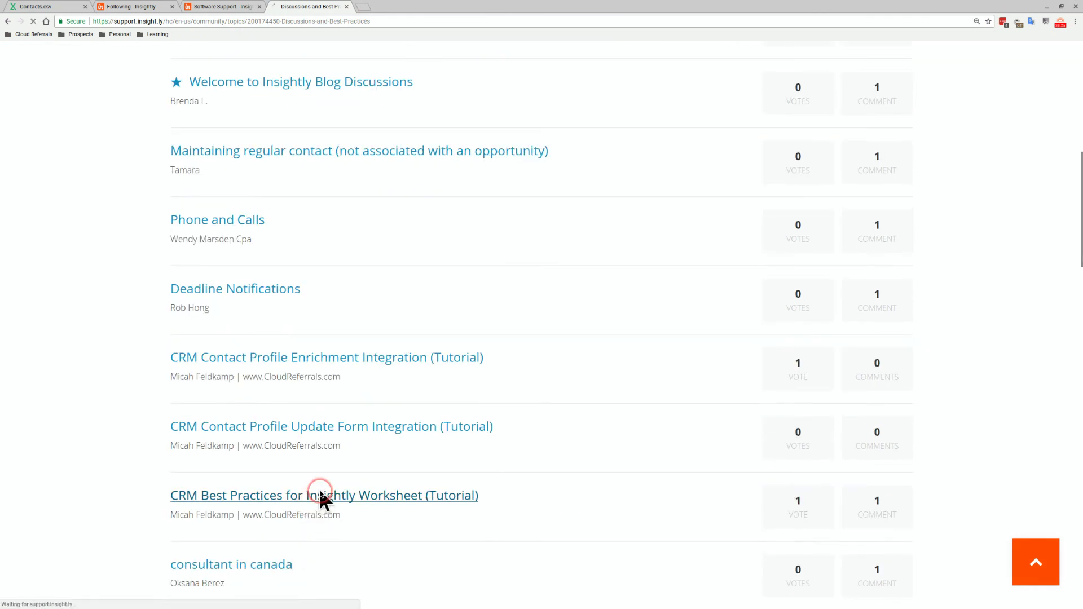
scroll(364, 484, down, 3)
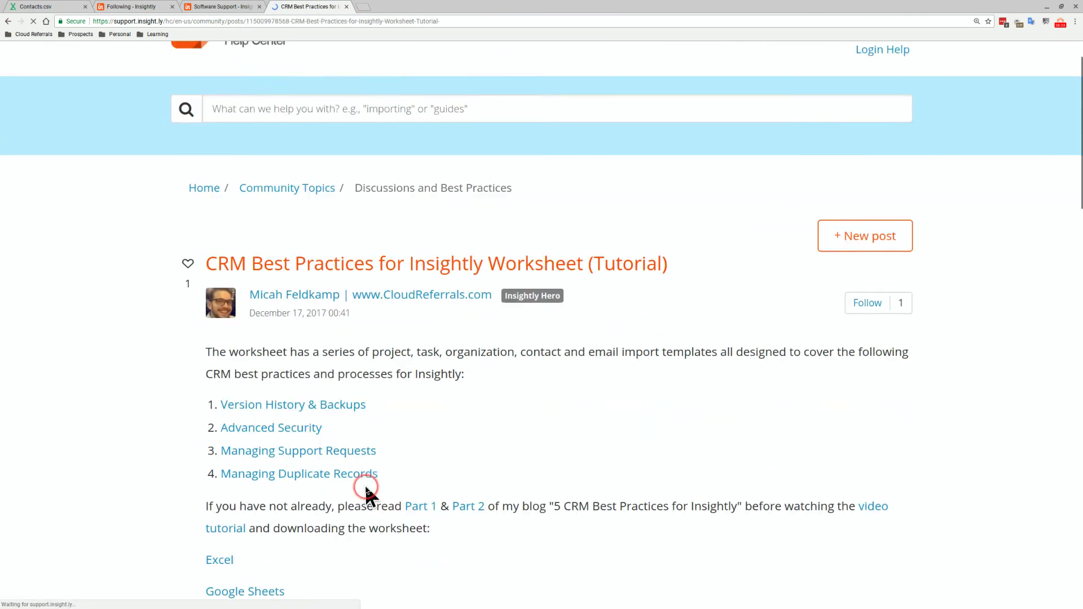
scroll(366, 490, down, 10)
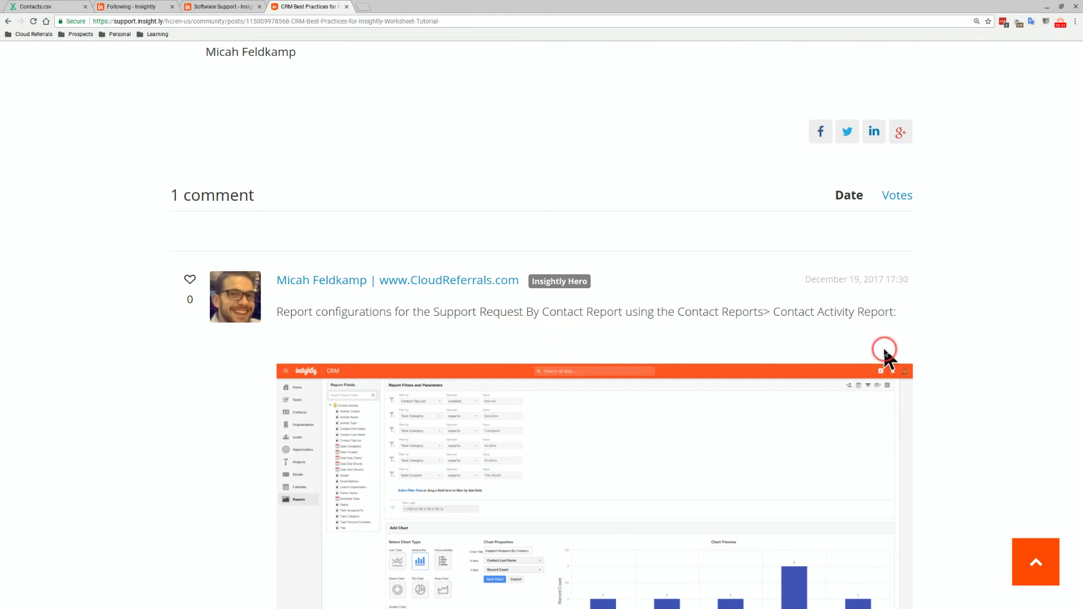
scroll(884, 355, down, 1)
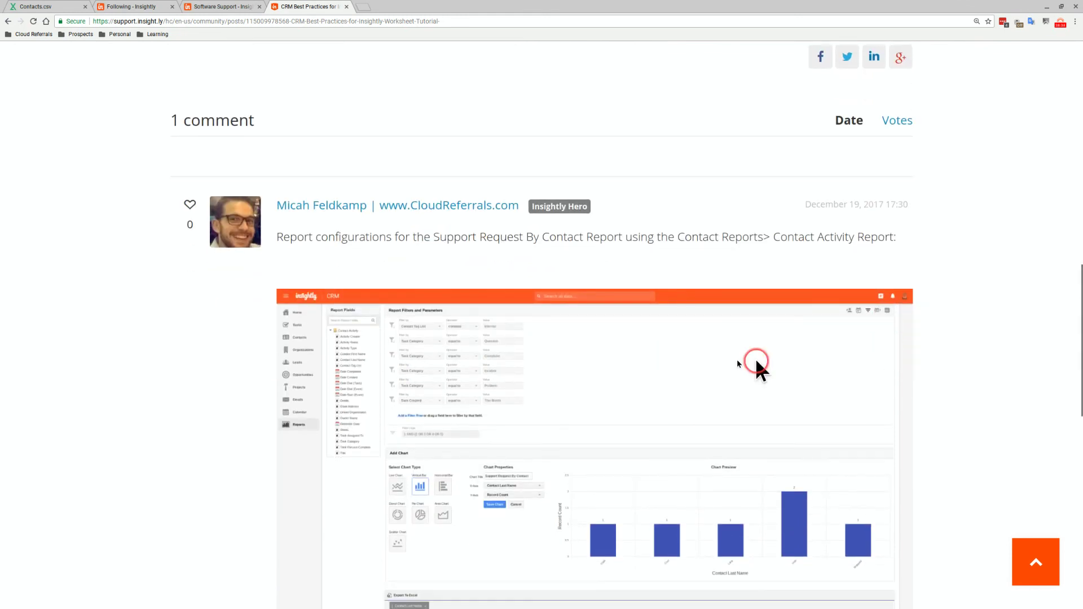
right_click(567, 365)
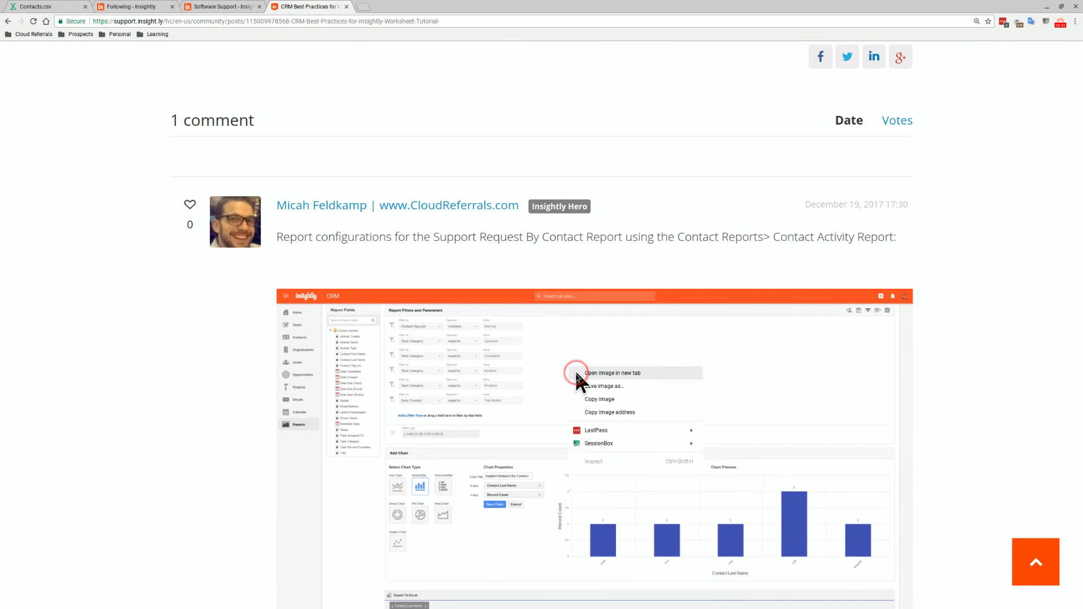
click(574, 369)
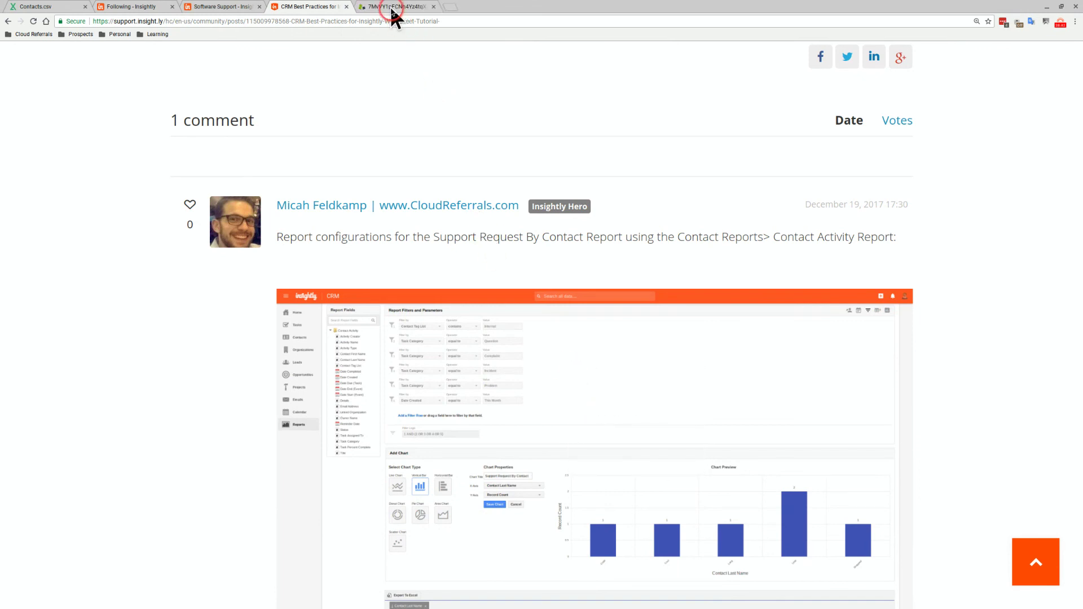
Scroll through the Support Request By Contact report image tab, then go back to the CRM Best Practices tab
click(390, 7)
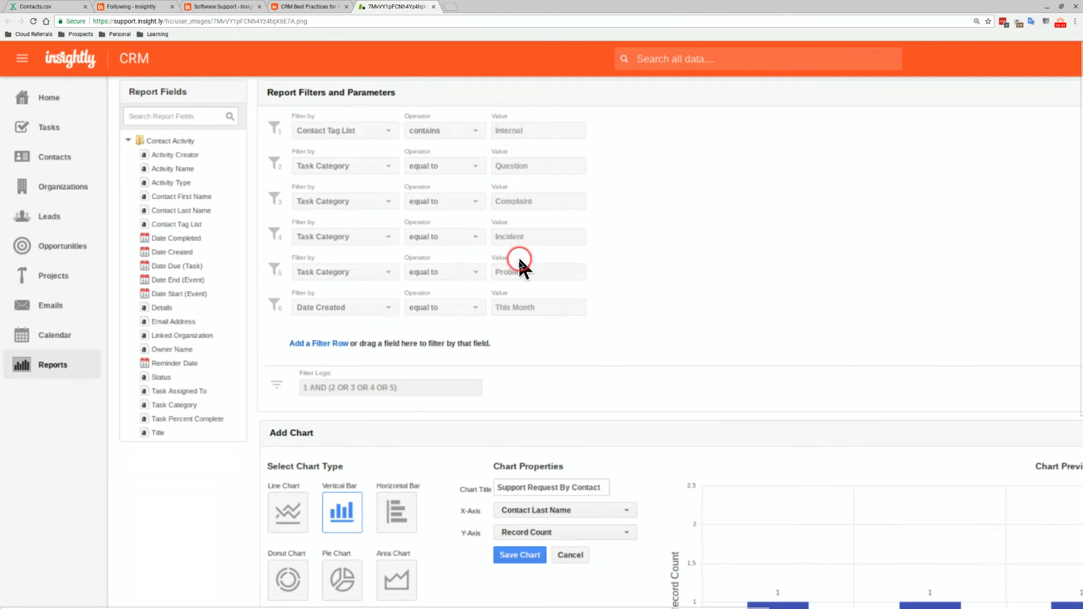
scroll(486, 371, down, 3)
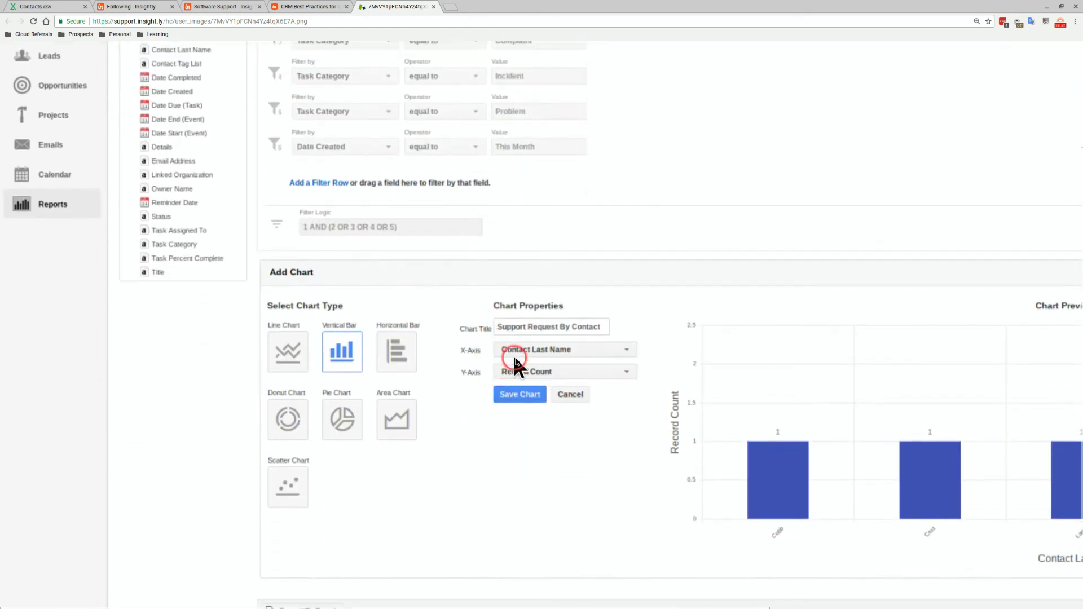
scroll(584, 370, down, 3)
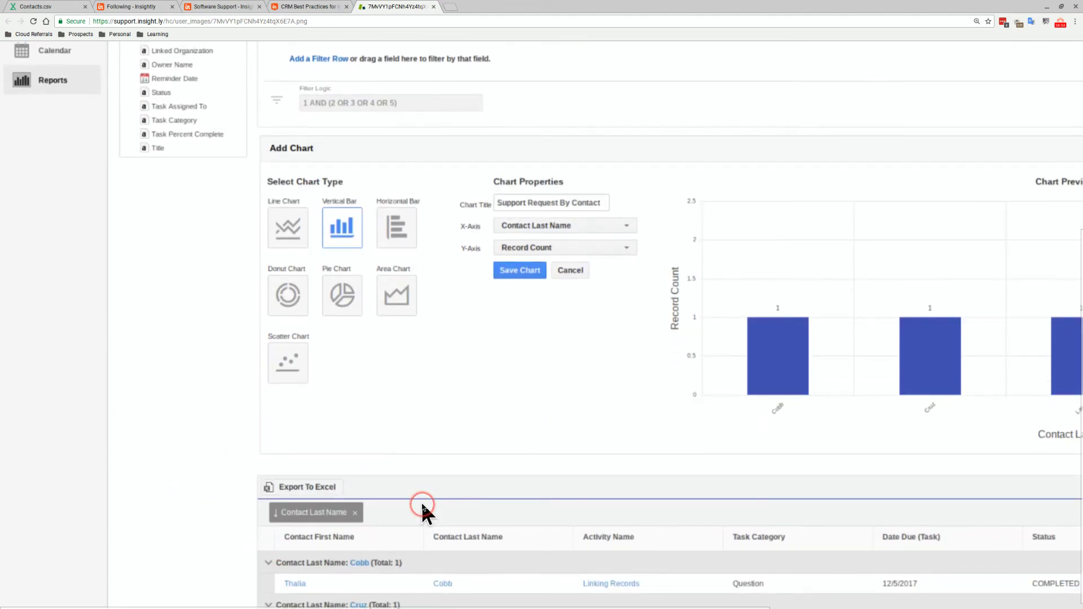
scroll(422, 507, up, 7)
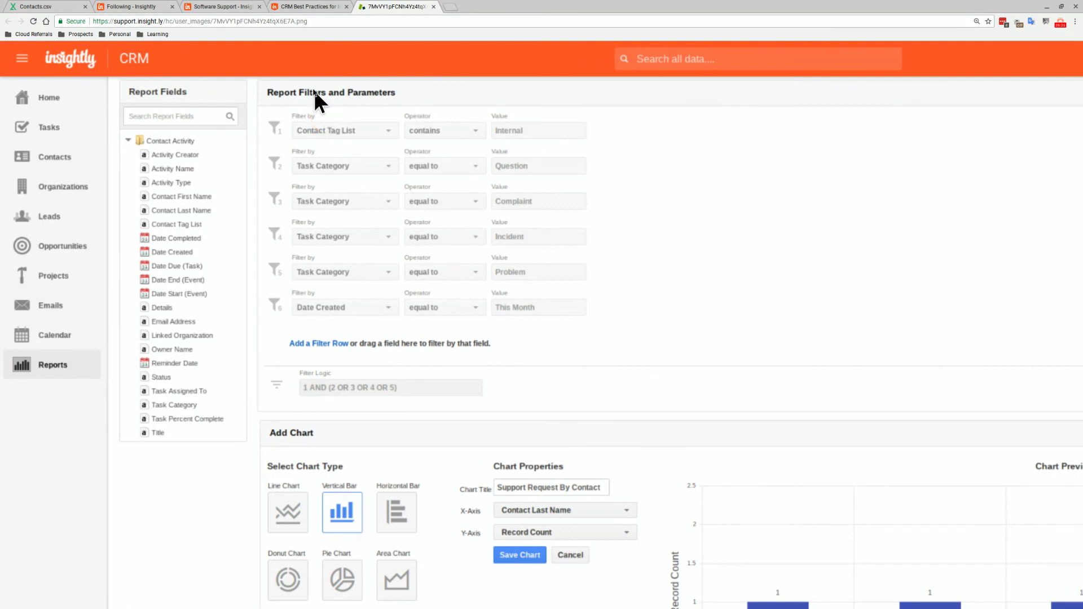
click(294, 8)
Open the best-practices post author's profile and highlight the website URL in their bio
click(317, 165)
scroll(317, 165, up, 6)
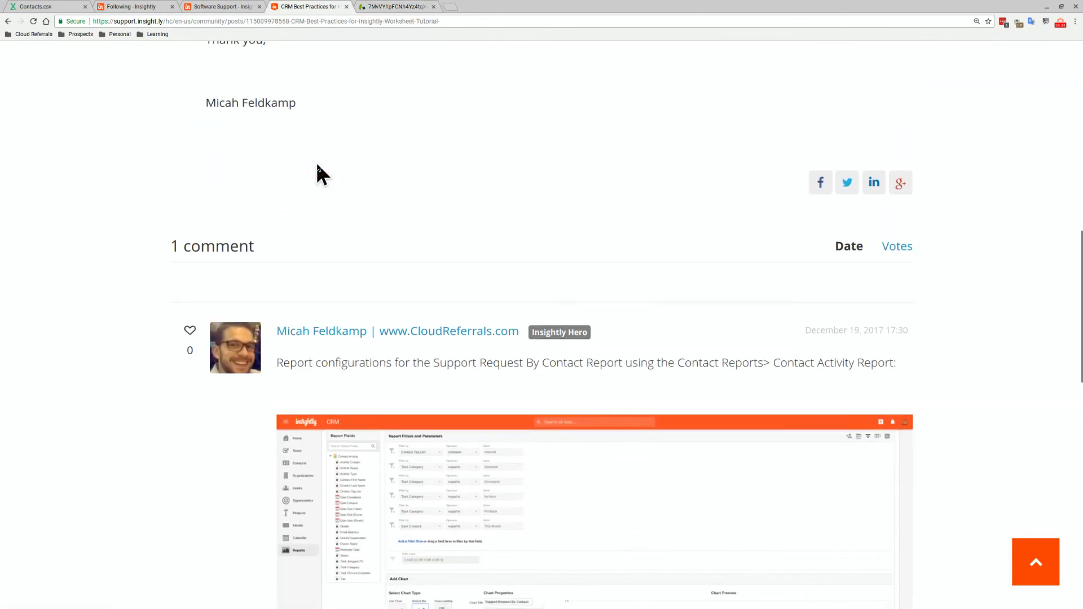
scroll(317, 164, up, 4)
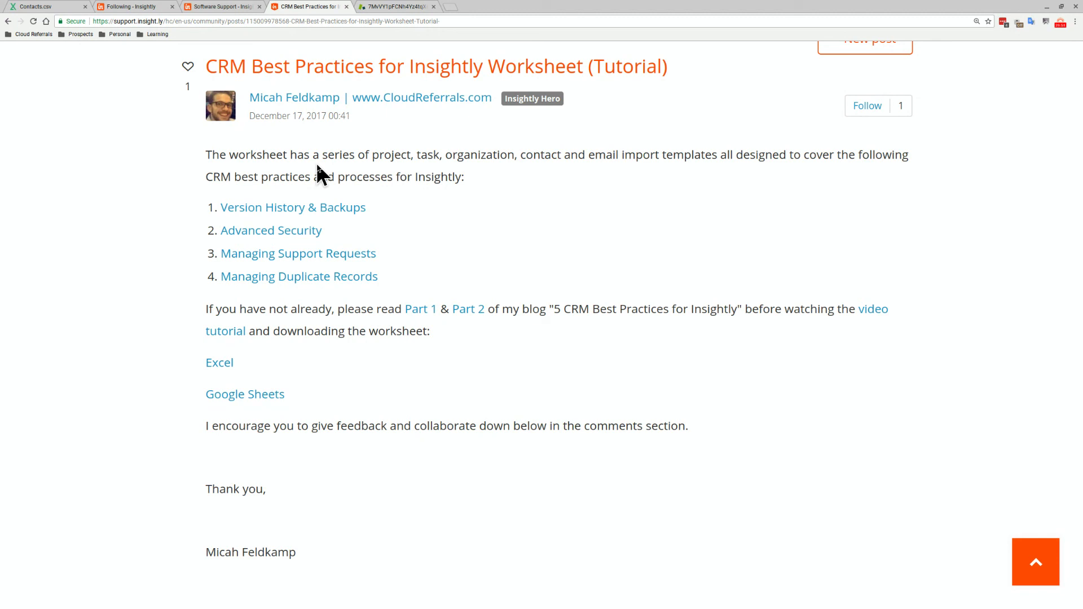
click(326, 98)
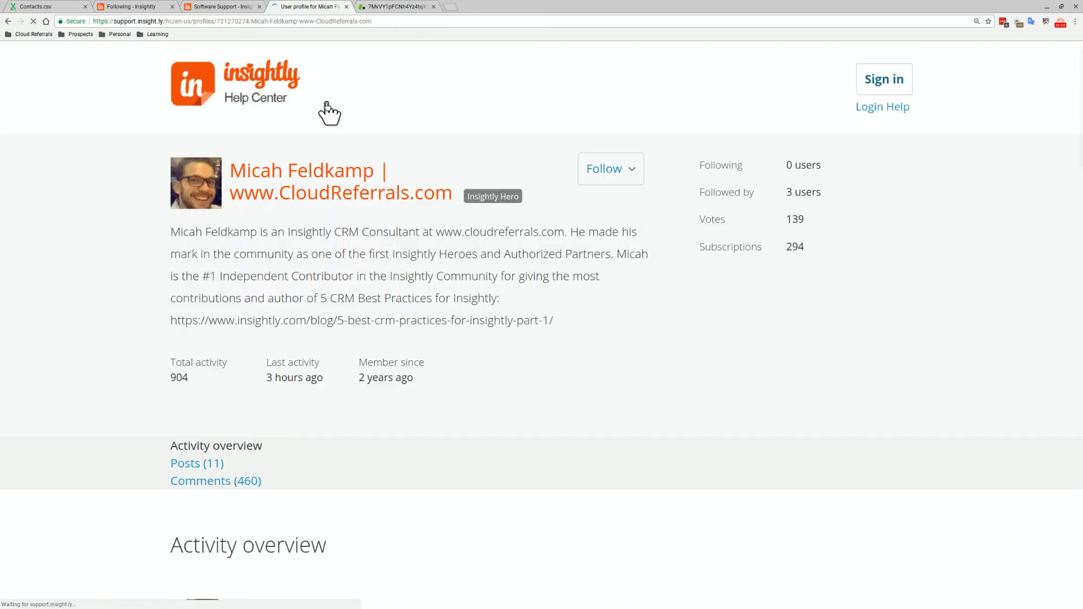
drag(433, 233, 565, 233)
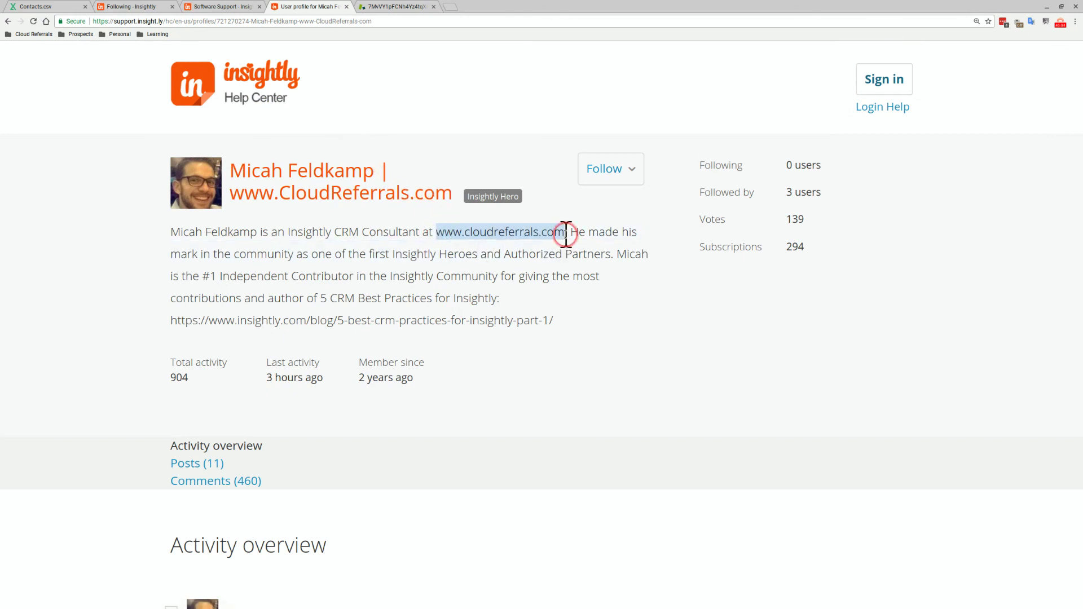